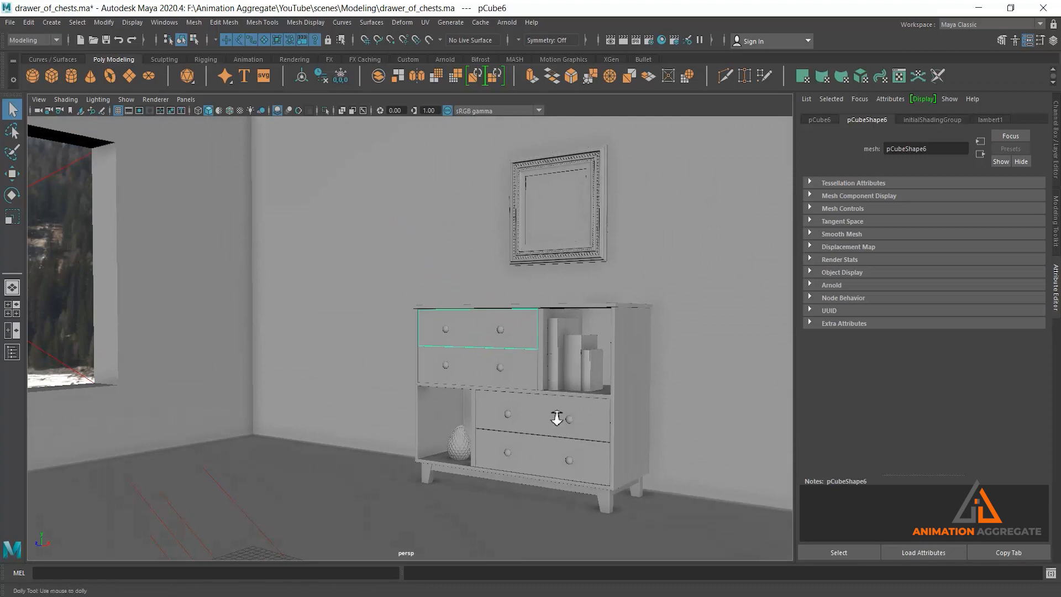
Start a new empty scene, discarding the changes to the drawer_of_chests scene
alt+drag(556, 419, 555, 377)
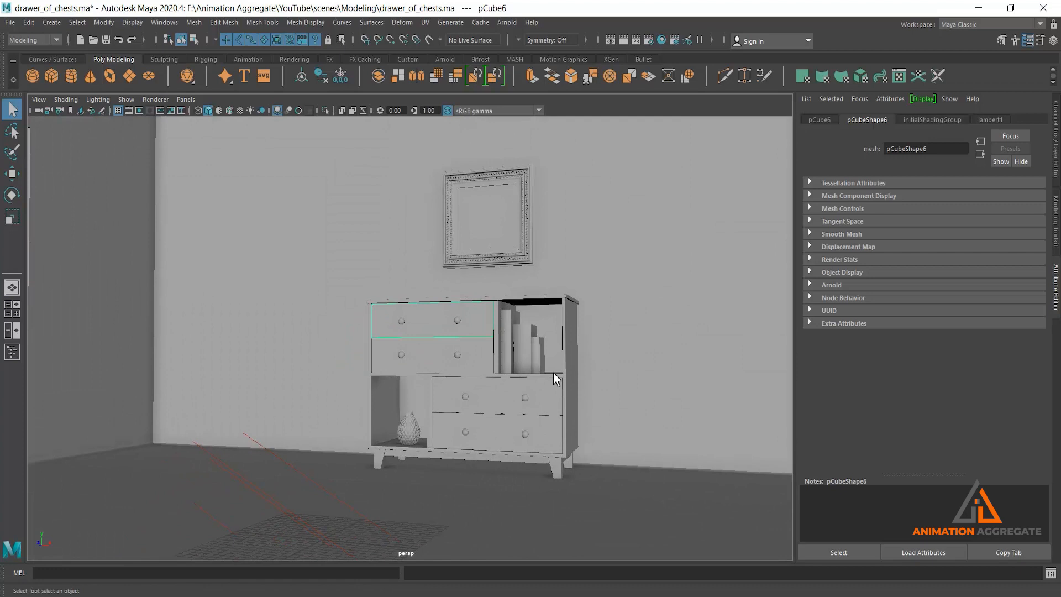
alt+drag(495, 363, 491, 364)
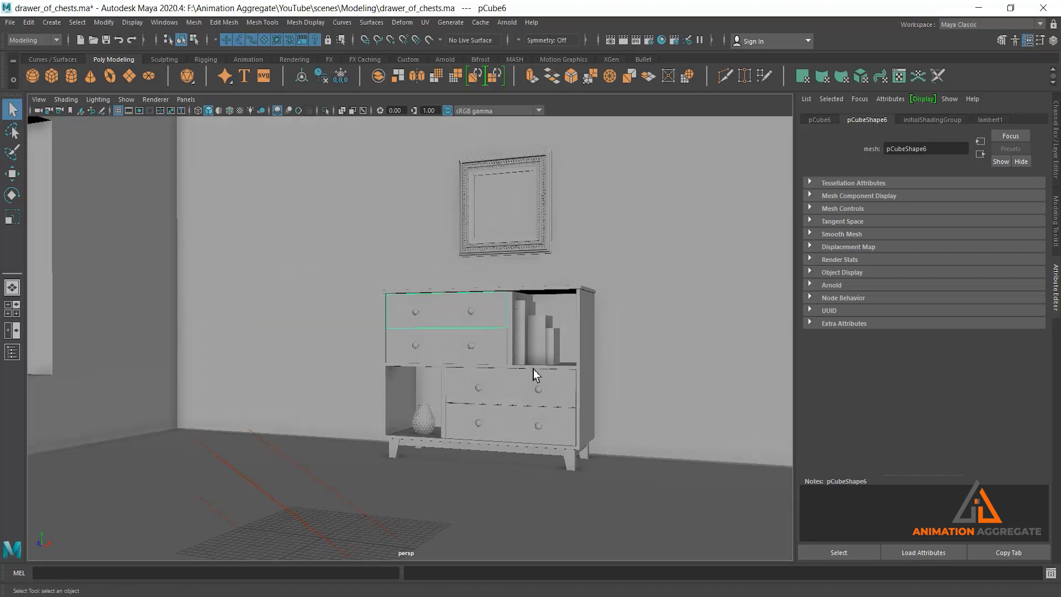
click(13, 24)
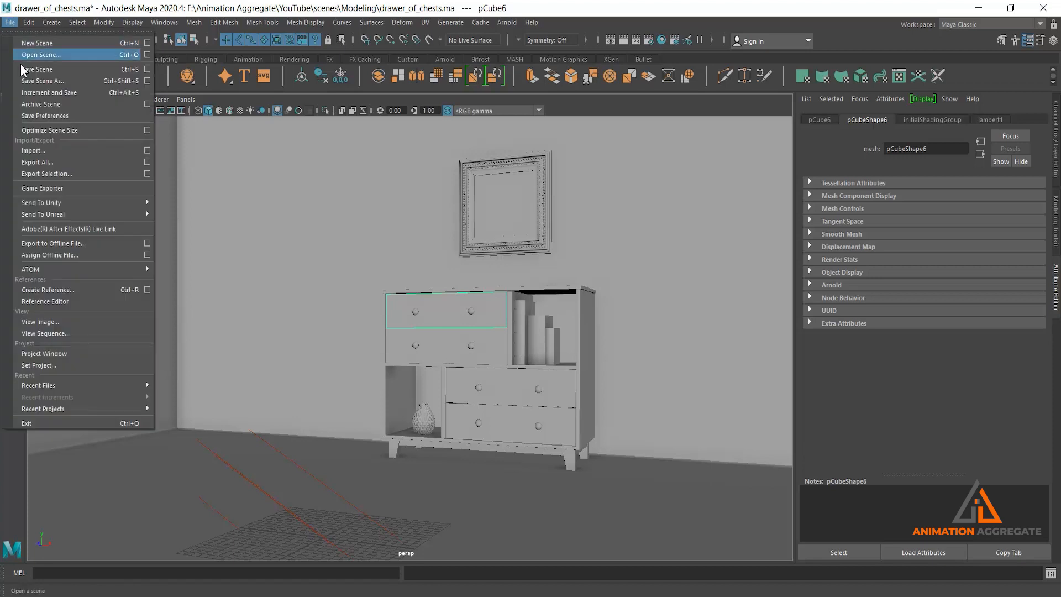
click(39, 44)
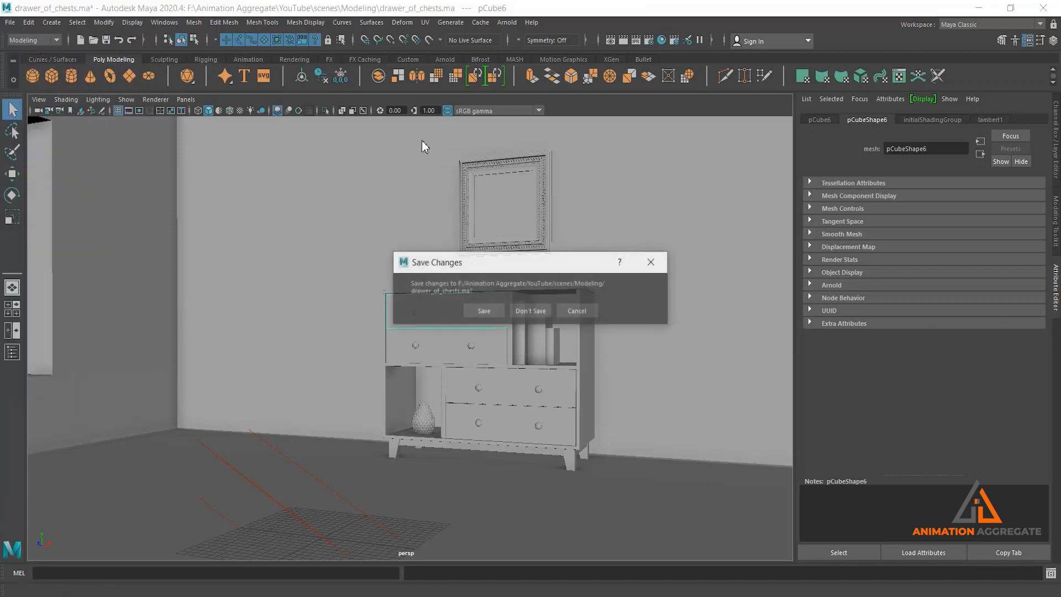
click(526, 310)
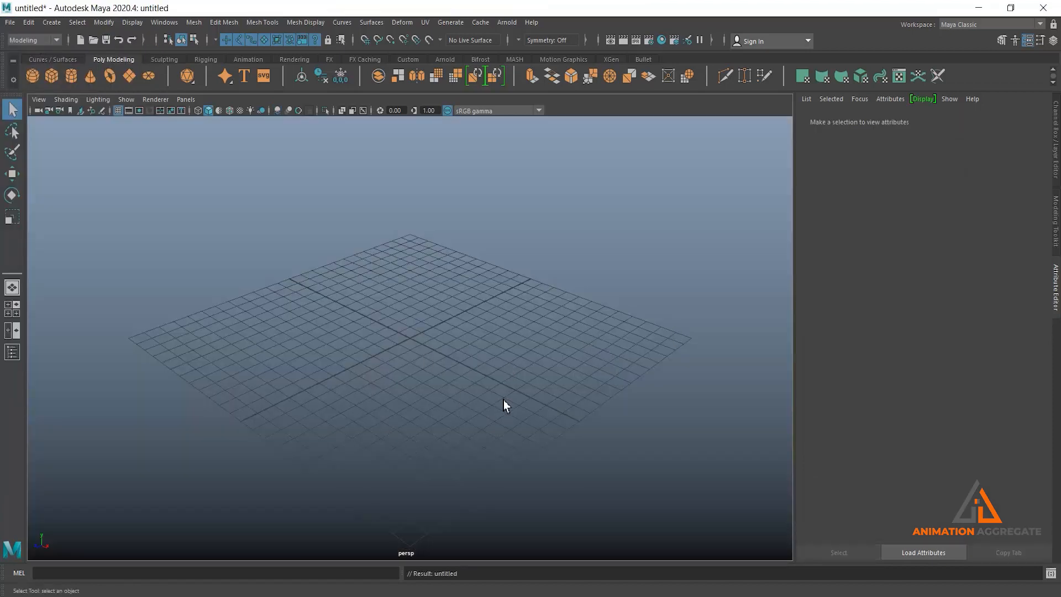
scroll(495, 381, down, 1)
alt+drag(491, 385, 491, 381)
alt+middle_drag(445, 273, 448, 290)
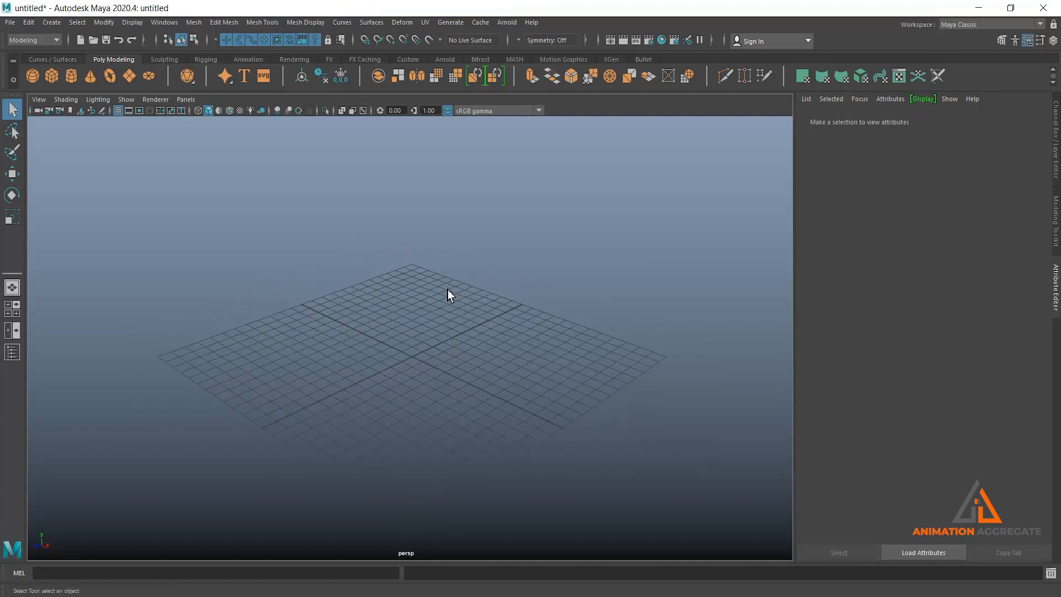
Switch to Photos to examine the chest of drawers reference photo 04.jpg and the dimension image 05.JPG, and return to Maya
click(580, 596)
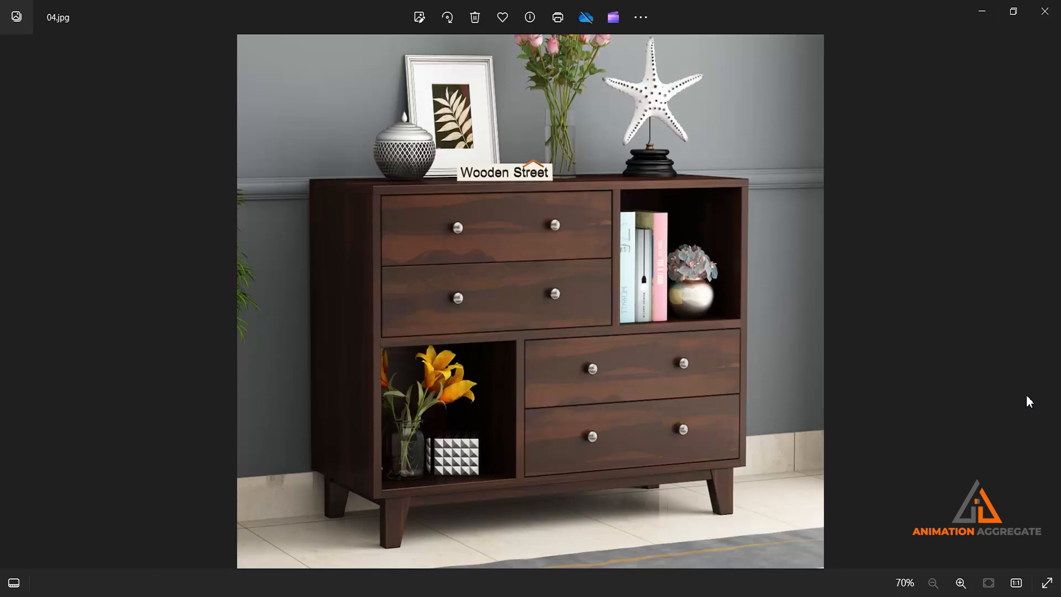
click(1048, 302)
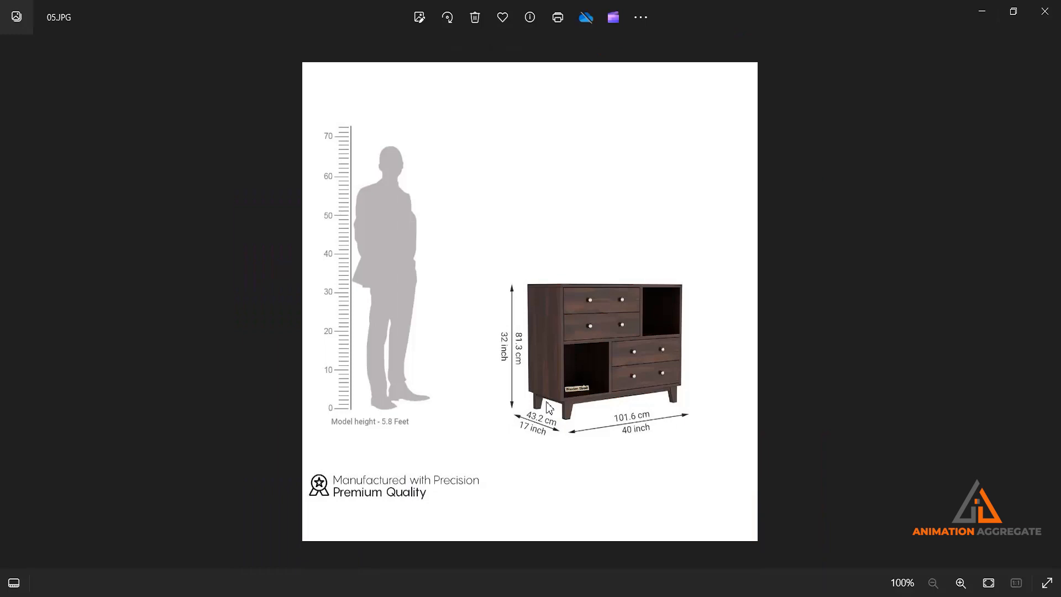
click(982, 9)
alt+drag(435, 361, 506, 324)
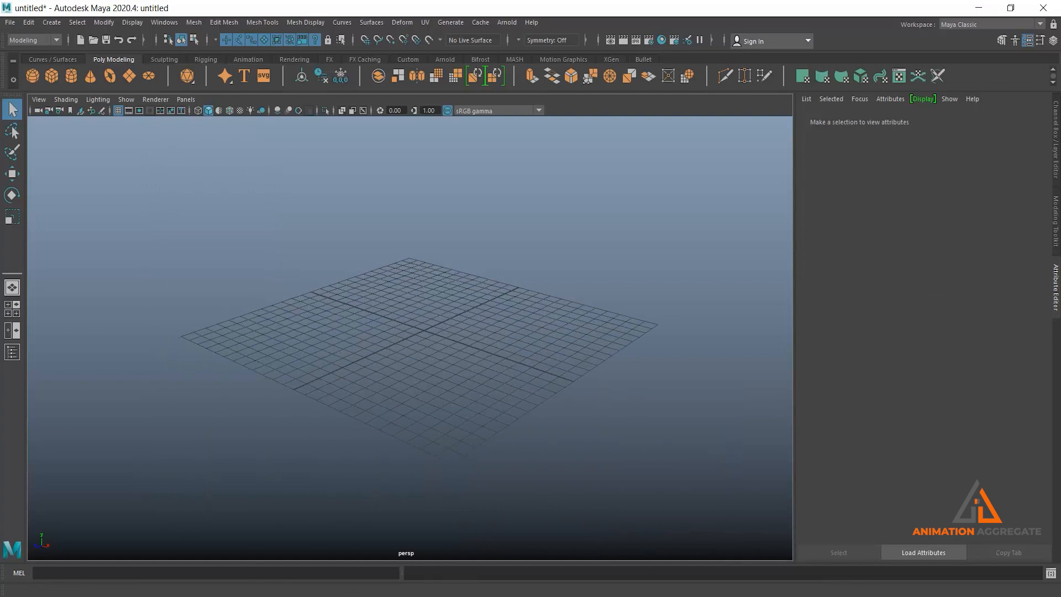
mouse_move(591, 596)
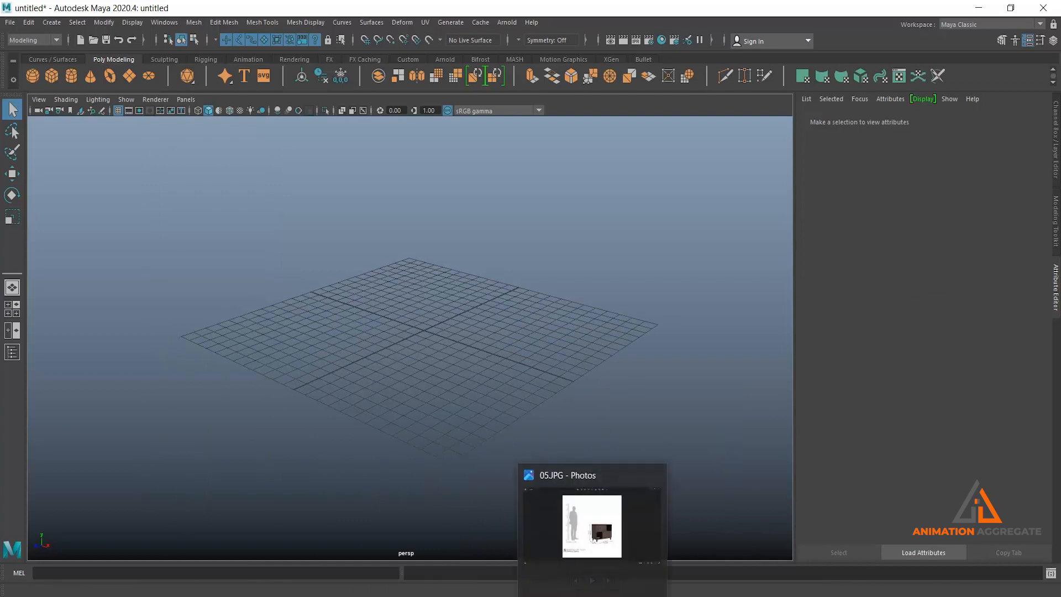
click(592, 596)
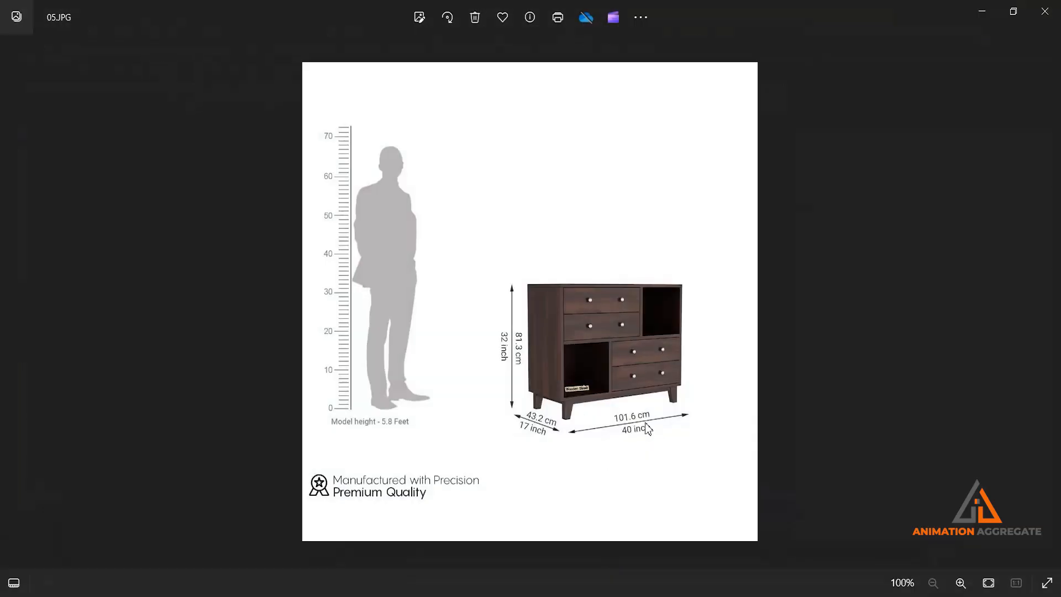
click(592, 596)
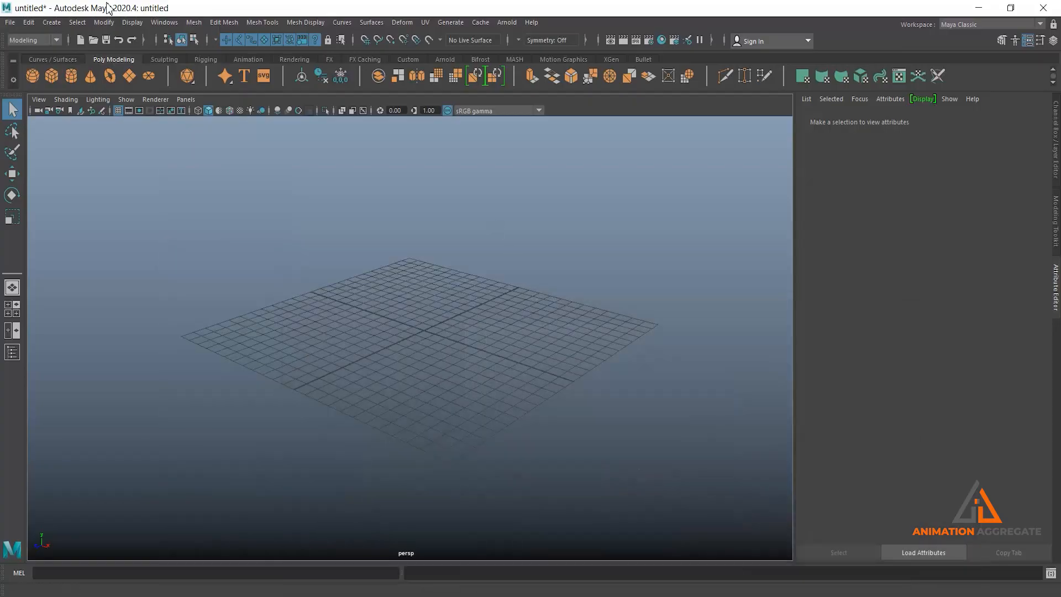
Set the linear working units to inch in the preferences and save them
click(177, 23)
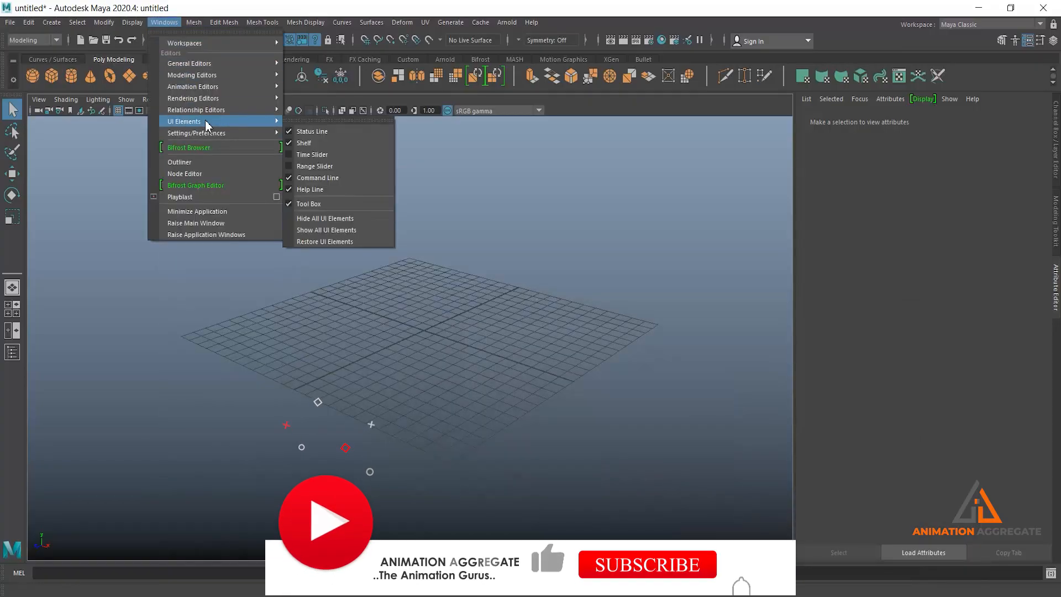
mouse_move(211, 132)
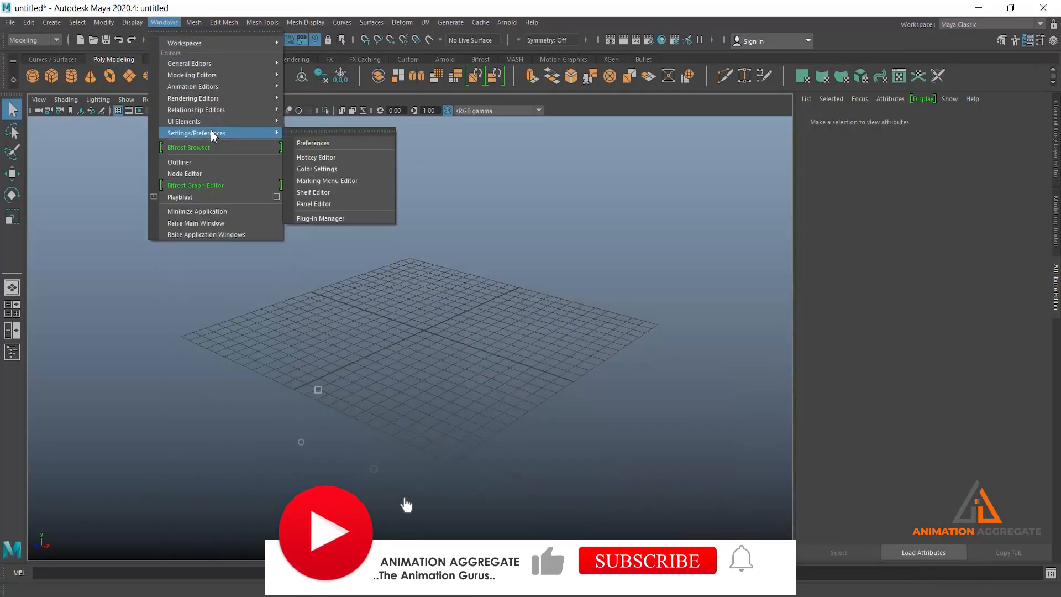
click(293, 143)
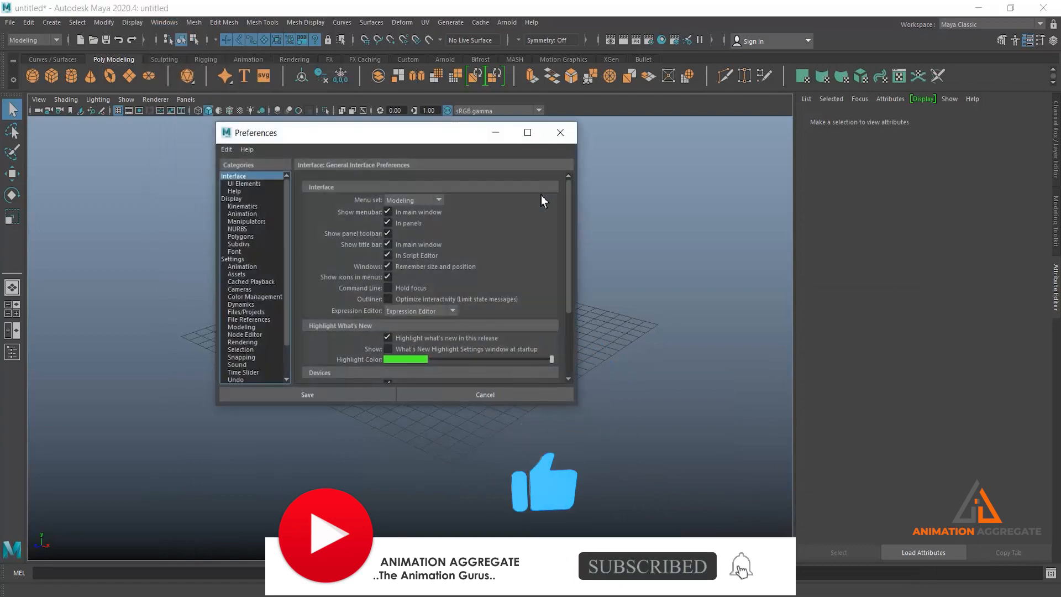
click(228, 259)
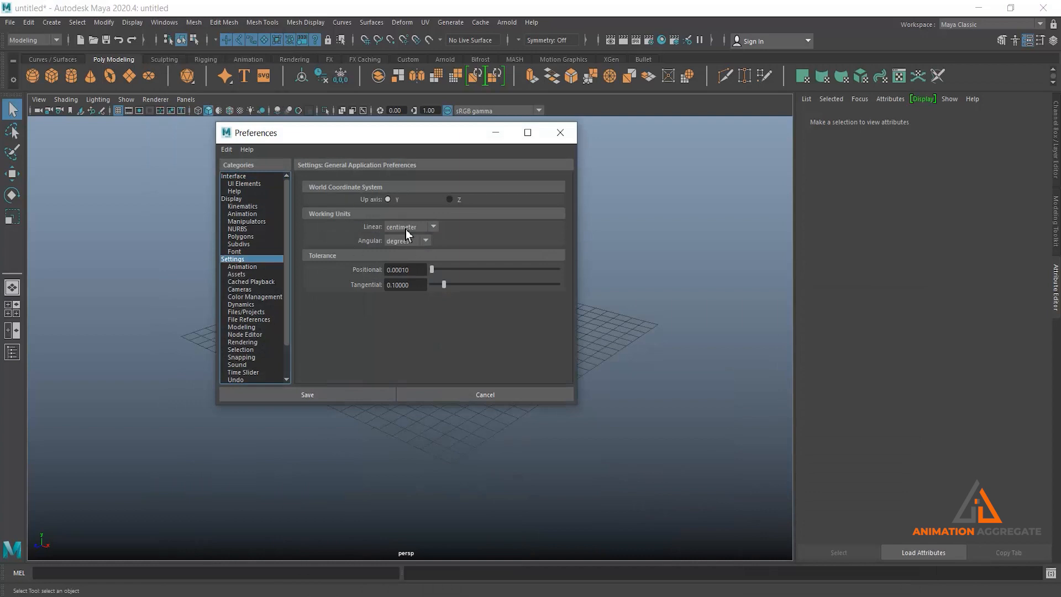
click(427, 227)
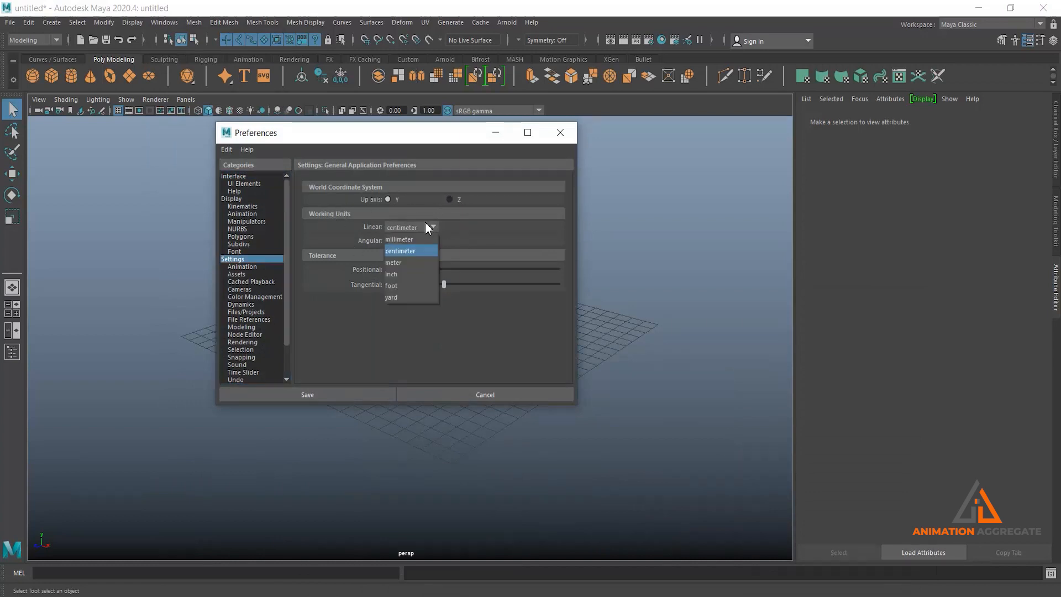
click(414, 274)
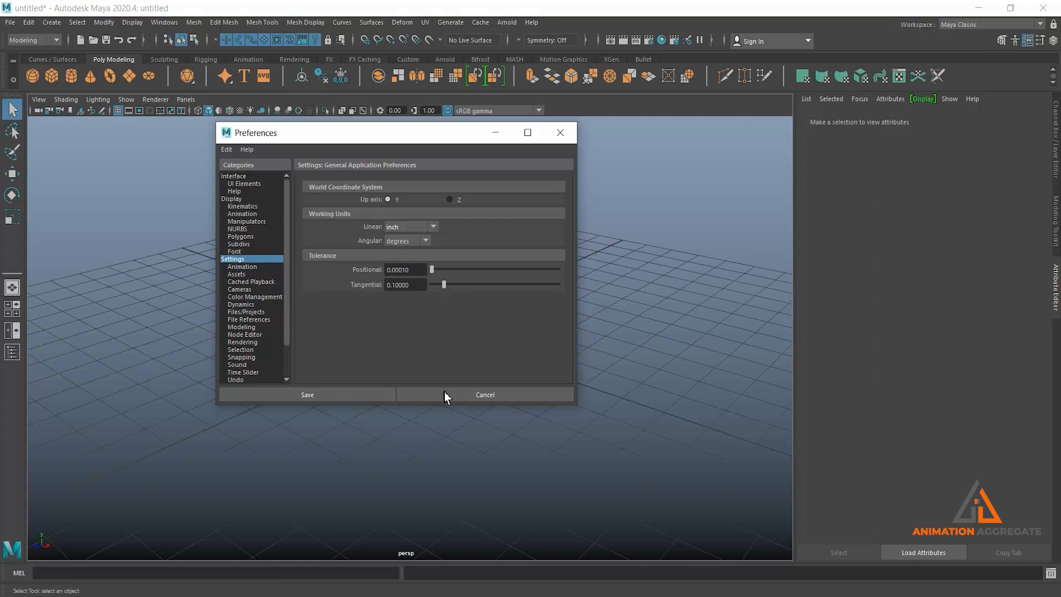
click(338, 400)
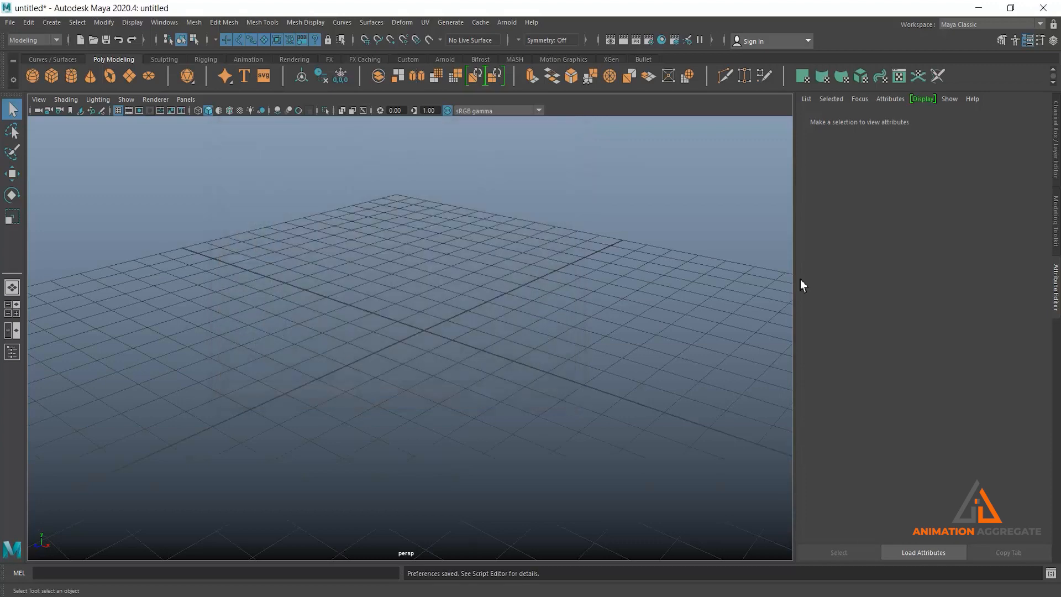
Create a default polygon cube at the centre of the grid
alt+right_drag(643, 366, 549, 410)
alt+drag(549, 410, 533, 409)
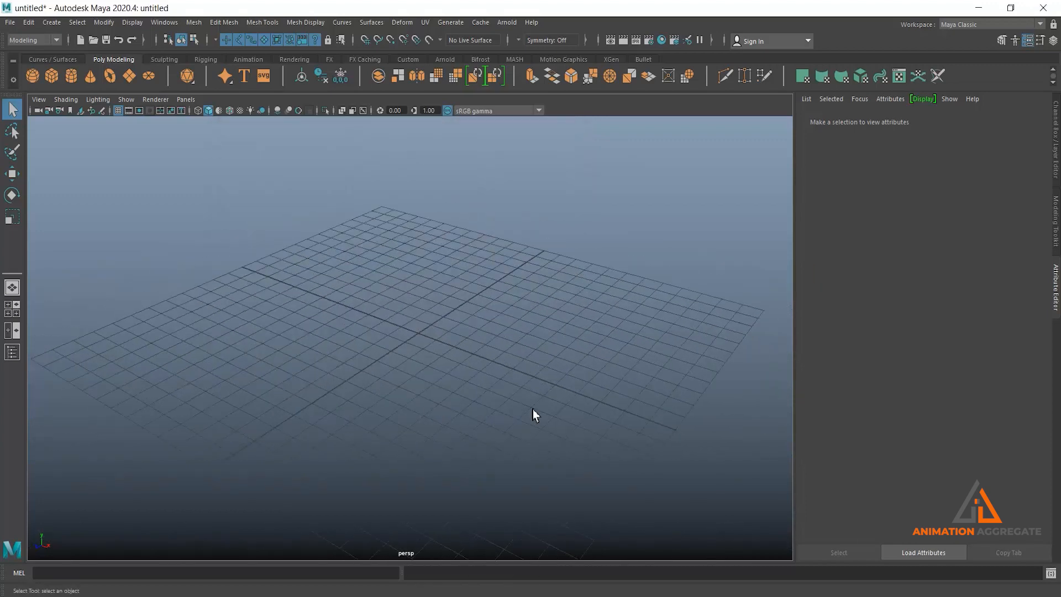
click(51, 75)
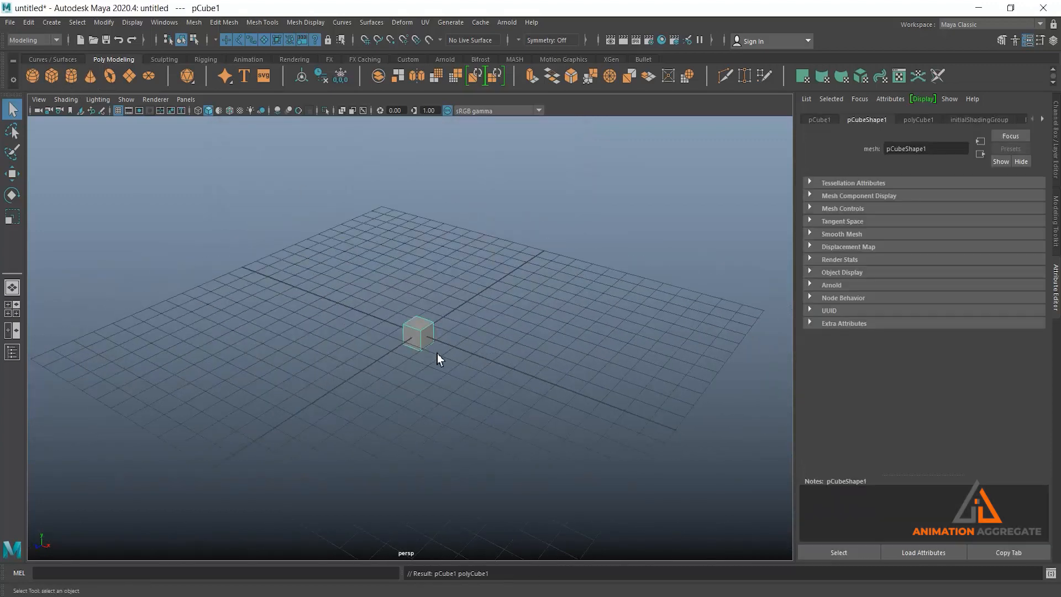
alt+drag(437, 353, 402, 305)
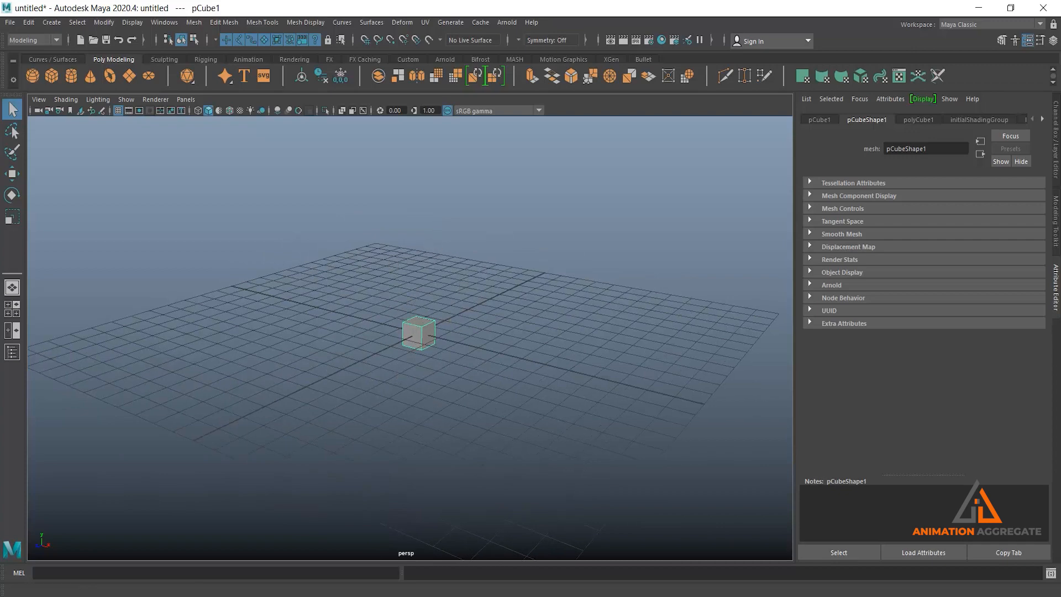
Check the dimension image in Photos, return to Maya and display the cube's transform channels and polyCube1 creation attributes
click(548, 497)
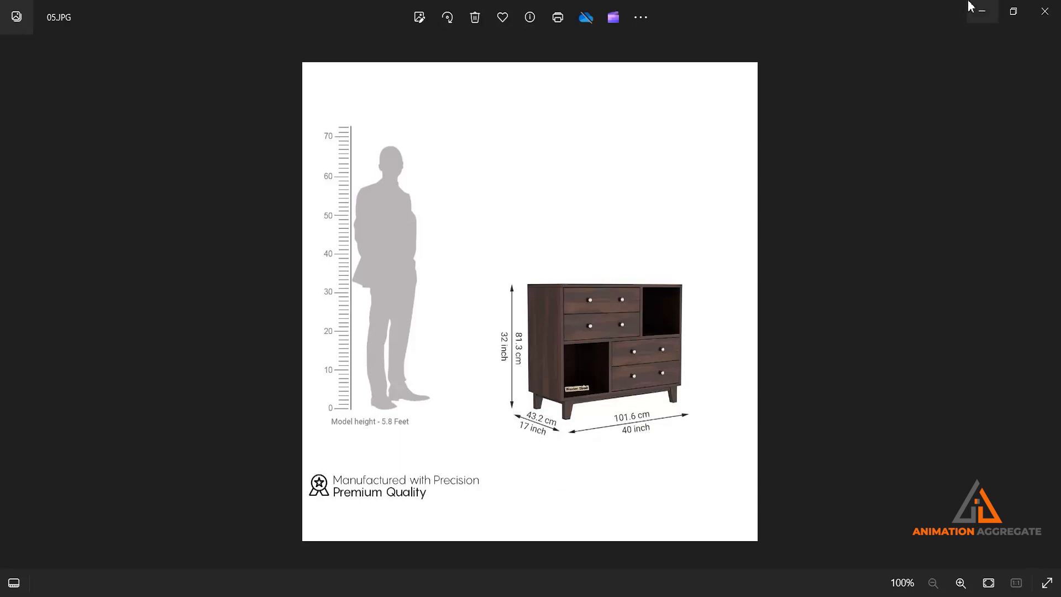
click(982, 11)
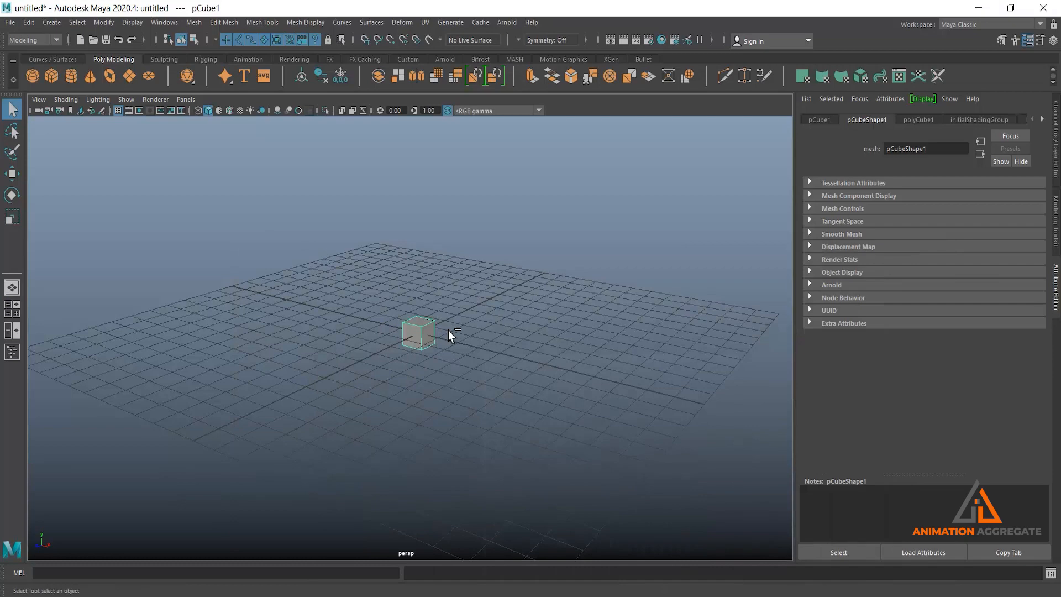
click(450, 332)
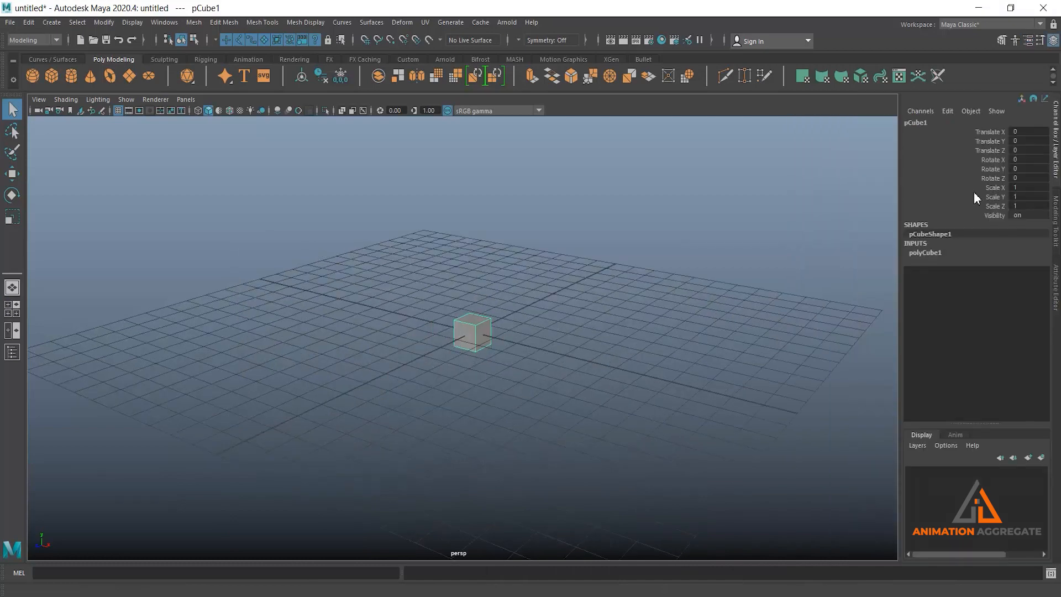
click(927, 254)
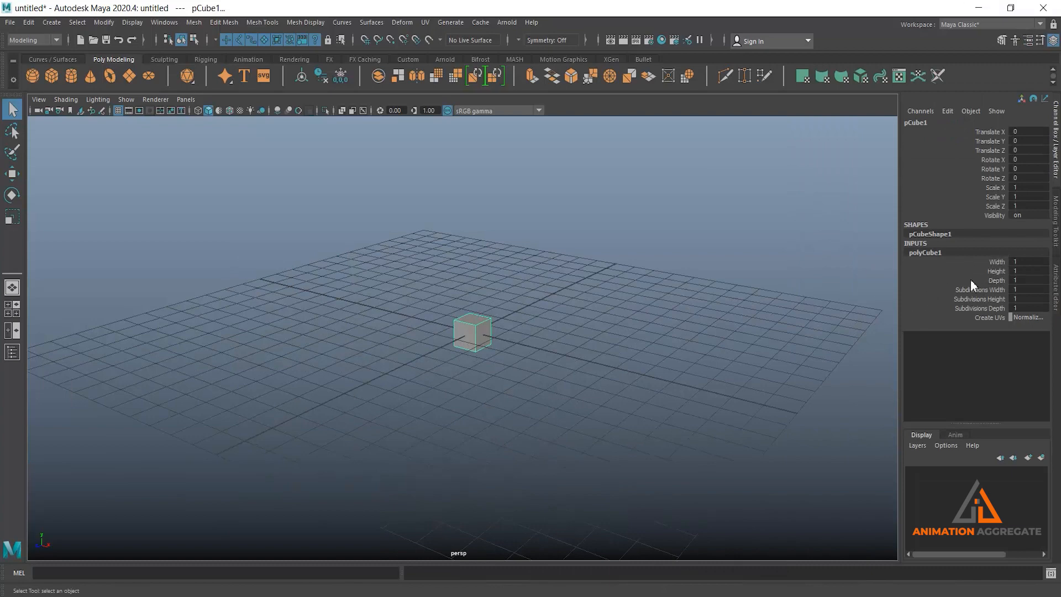
Set the cube's Scale X to 40 to match the chest's width
mouse_move(508, 367)
alt+mouse_down()
mouse_move(506, 352)
mouse_move(514, 360)
alt+mouse_up()
double_click(1033, 191)
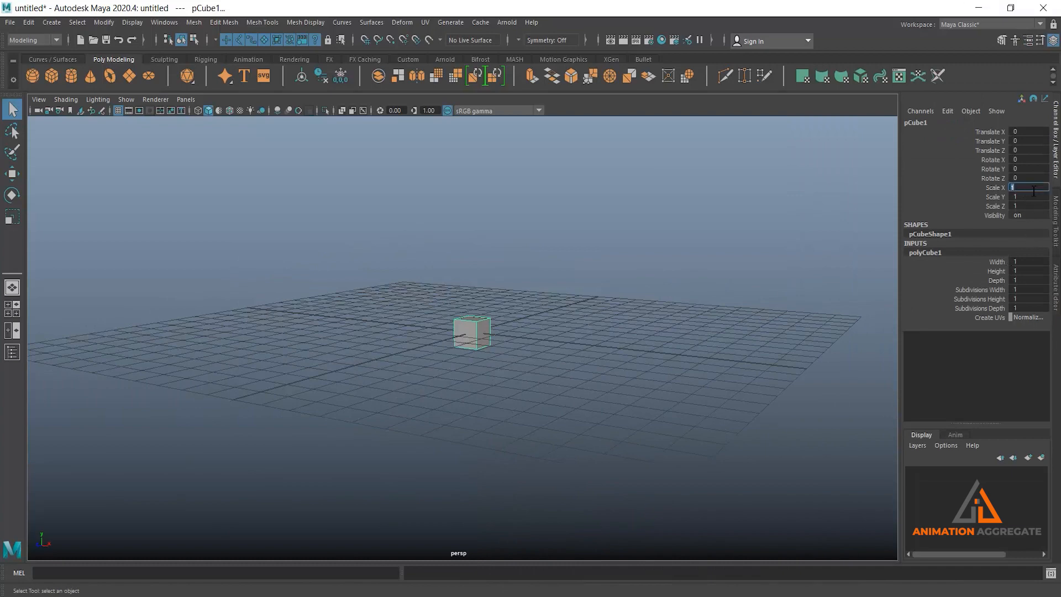
text(40)
key(Return)
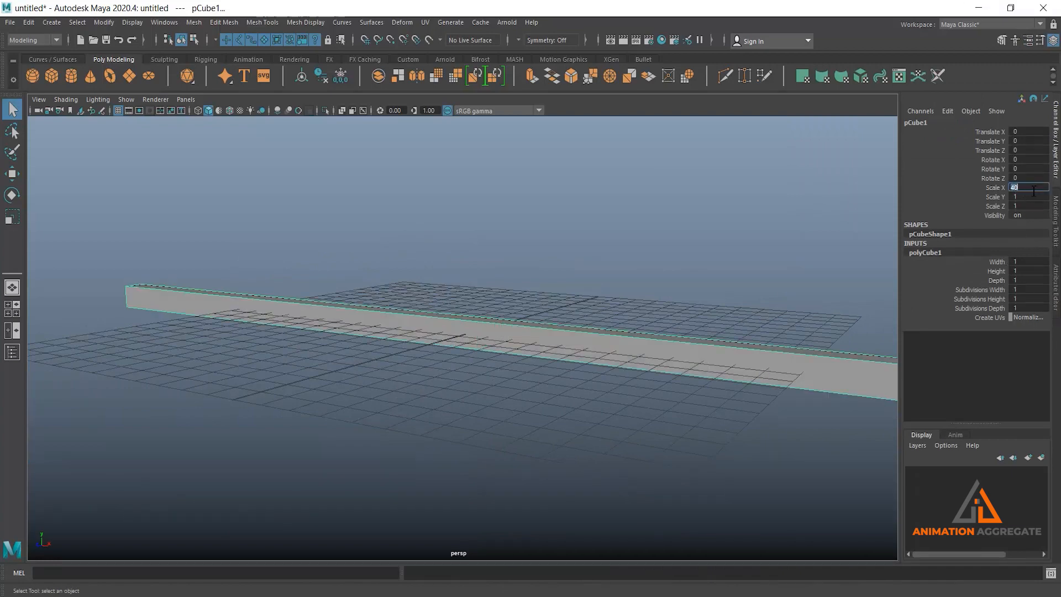
Check the chest's depth in the 05.JPG dimension image in Photos and set the cube's Scale Z to 17 in Maya
alt+drag(744, 330, 682, 328)
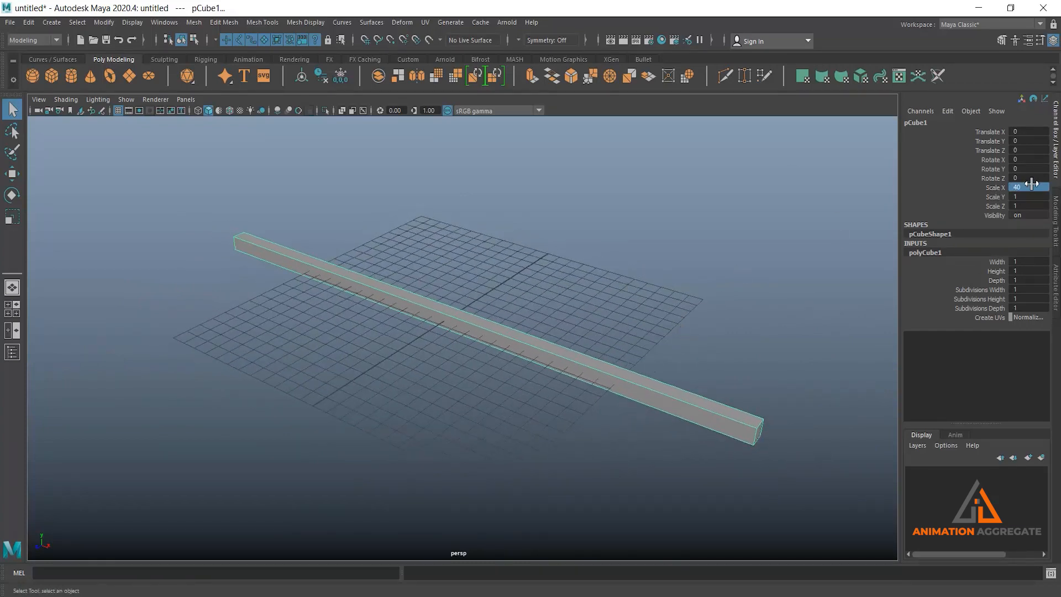
alt+drag(713, 365, 706, 360)
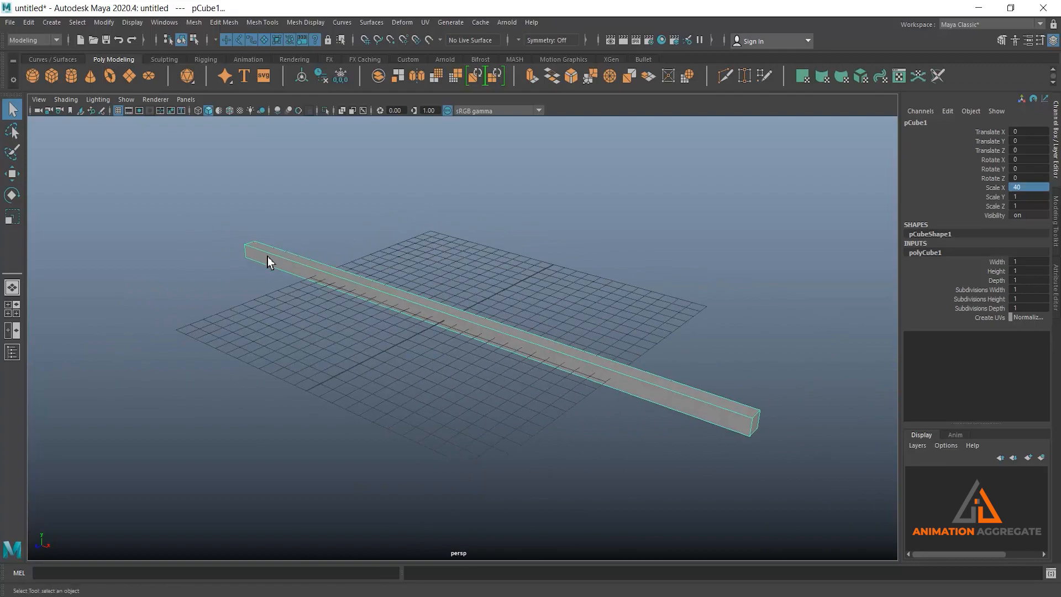
key(alt+Tab)
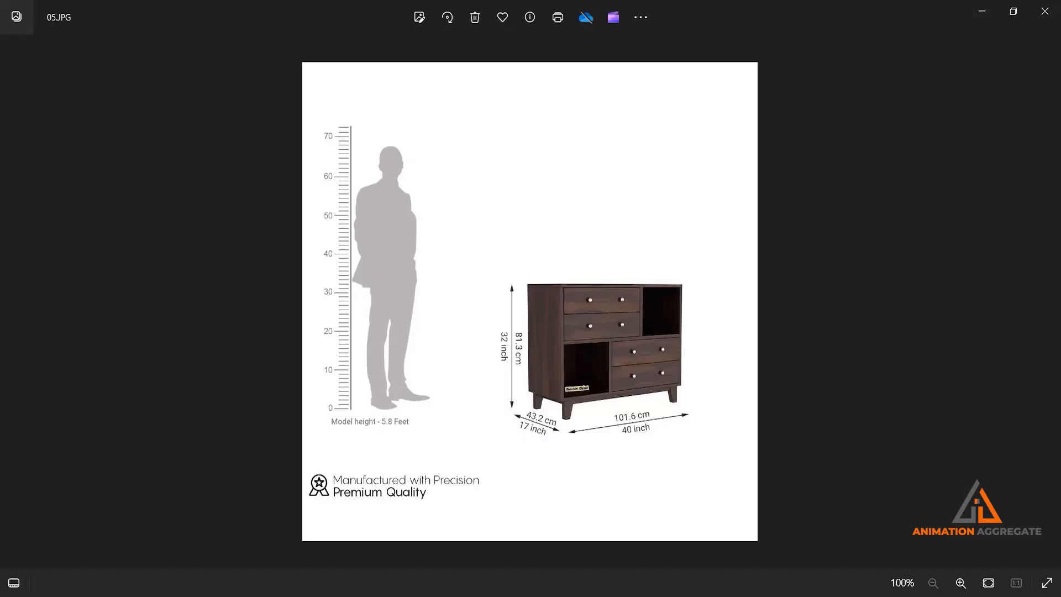
key(alt+Tab)
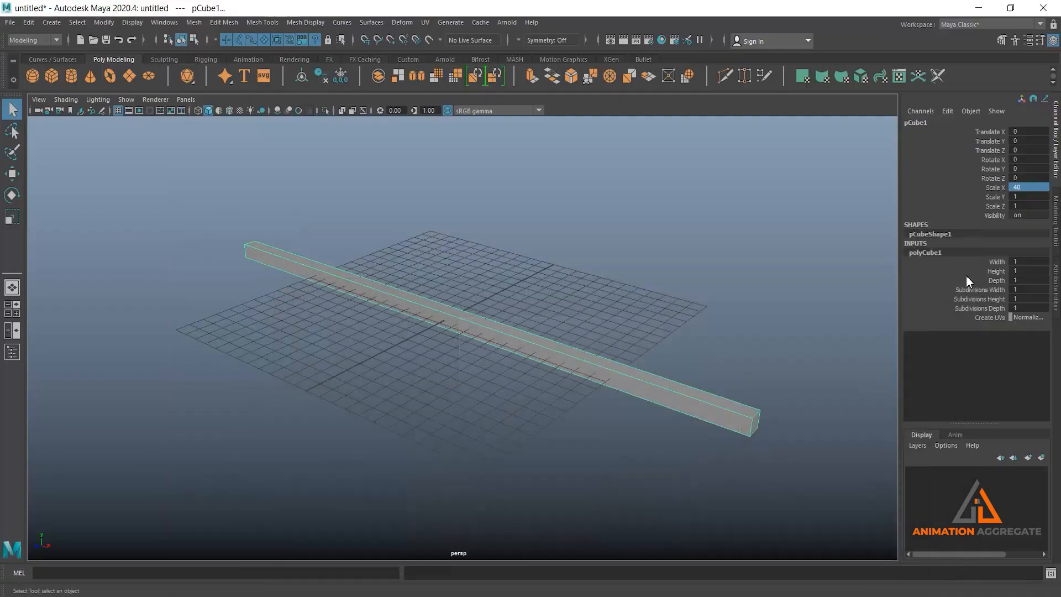
double_click(1029, 206)
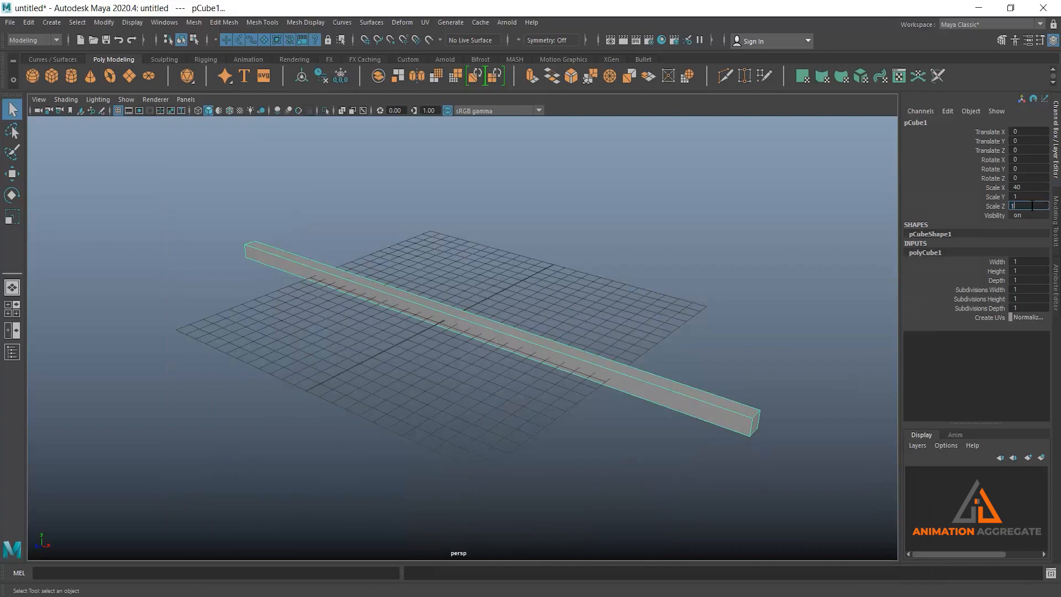
text(17)
key(Return)
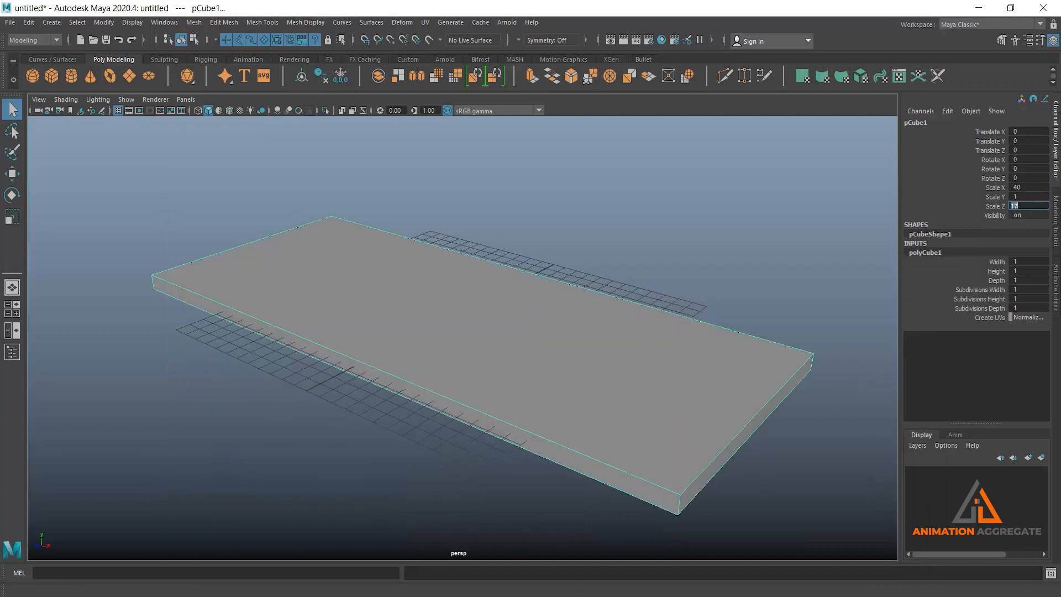
Check the chest's height and legs in the 05.JPG dimension image in Photos and set the cube's Scale Y to 28 in Maya
key(alt+Tab)
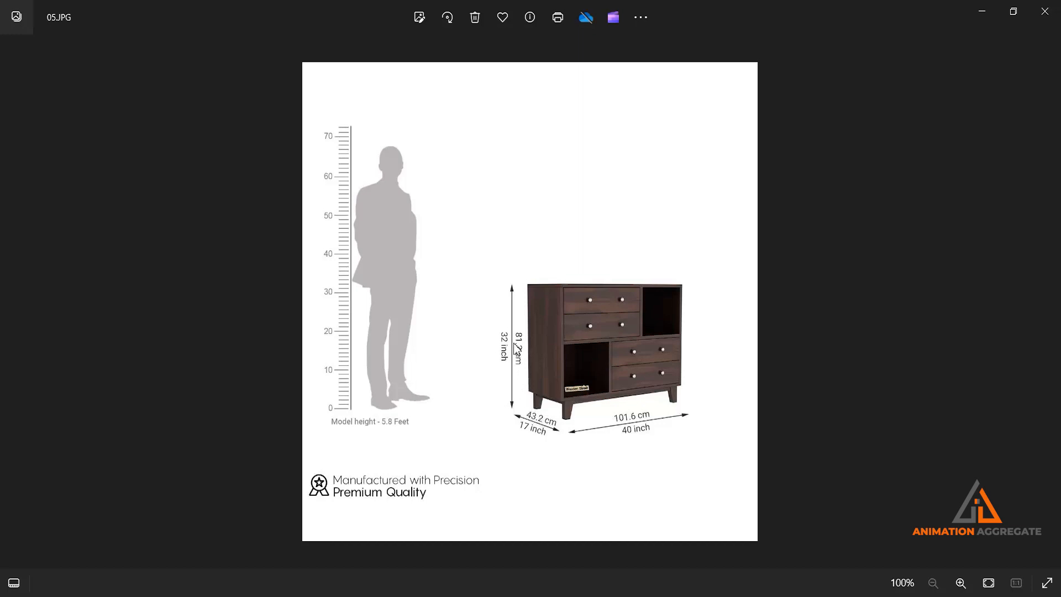
click(991, 10)
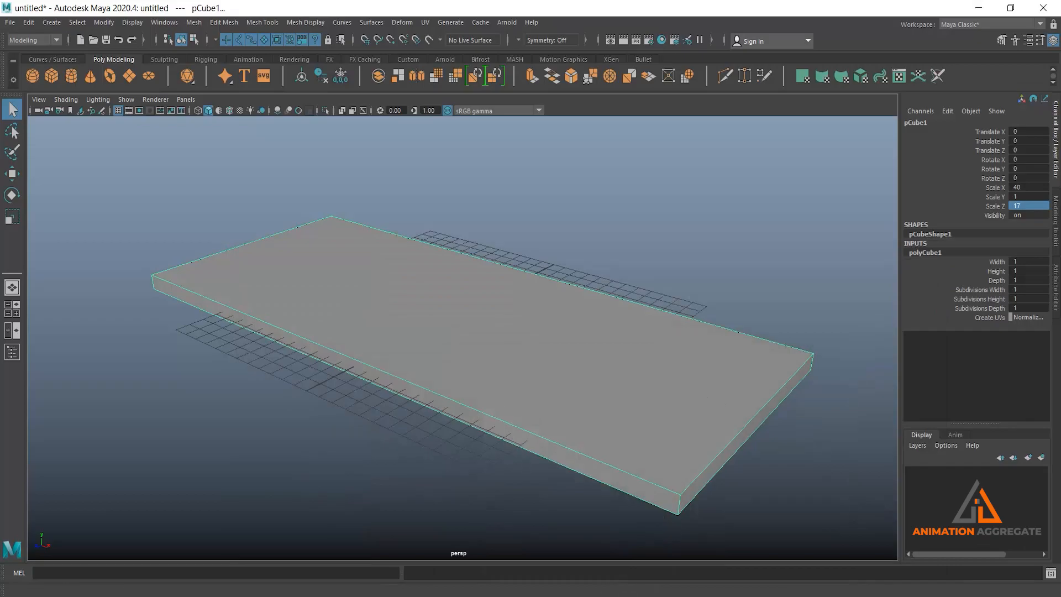
click(624, 592)
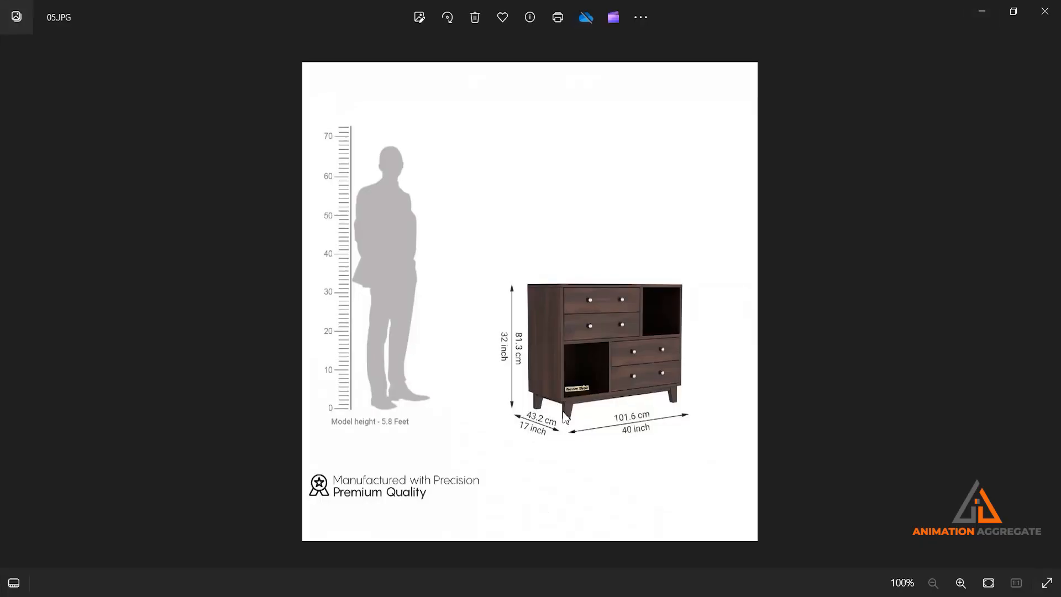
click(980, 12)
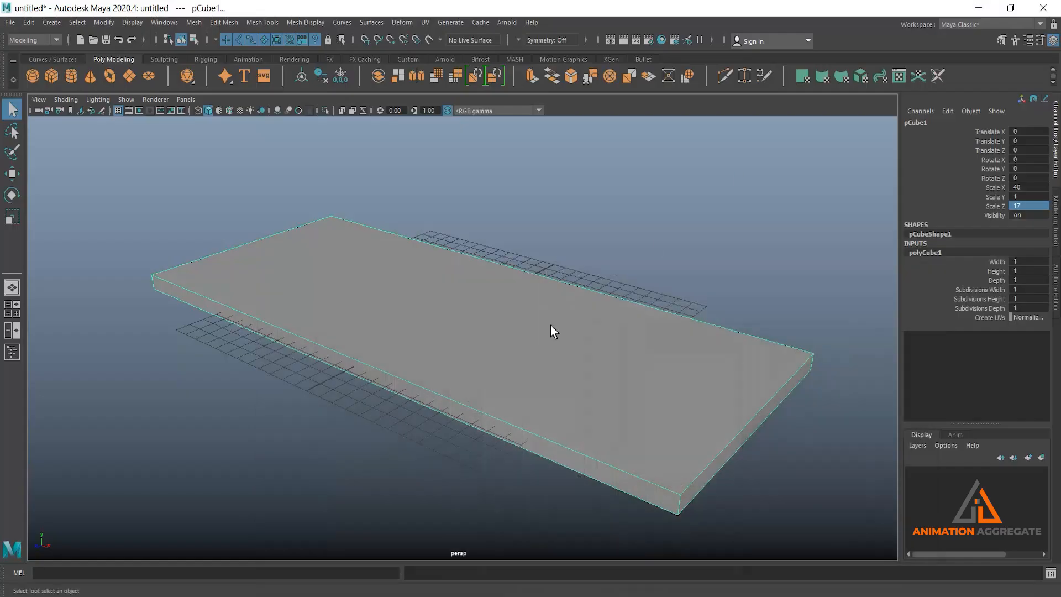
click(1043, 197)
text(28)
key(Return)
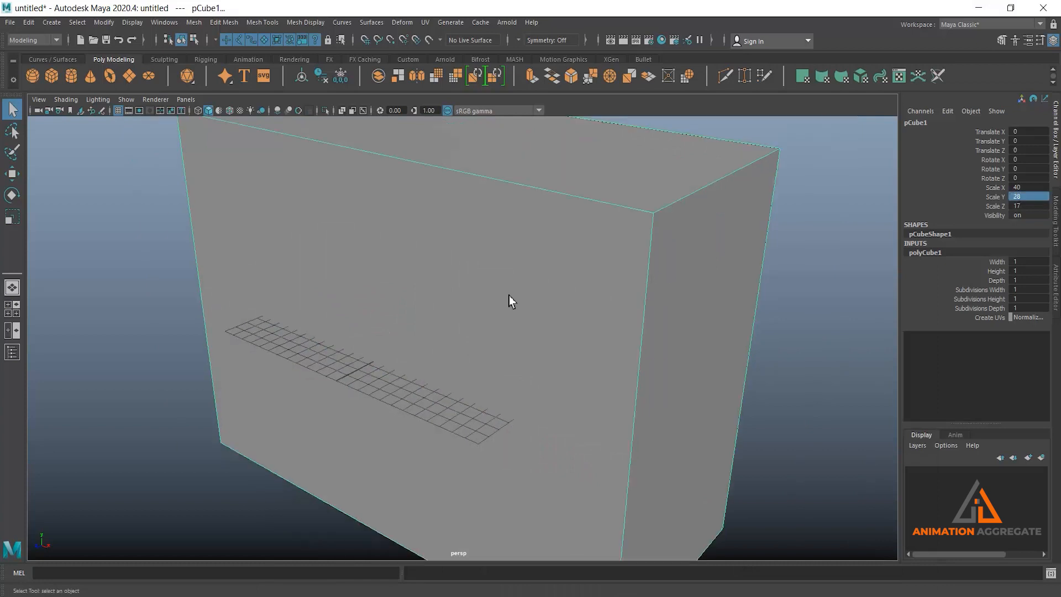
Move the cube's pivot straight down to its base by snapping it to a bottom corner vertex
alt+drag(509, 296, 591, 320)
scroll(575, 303, down, 5)
key(w)
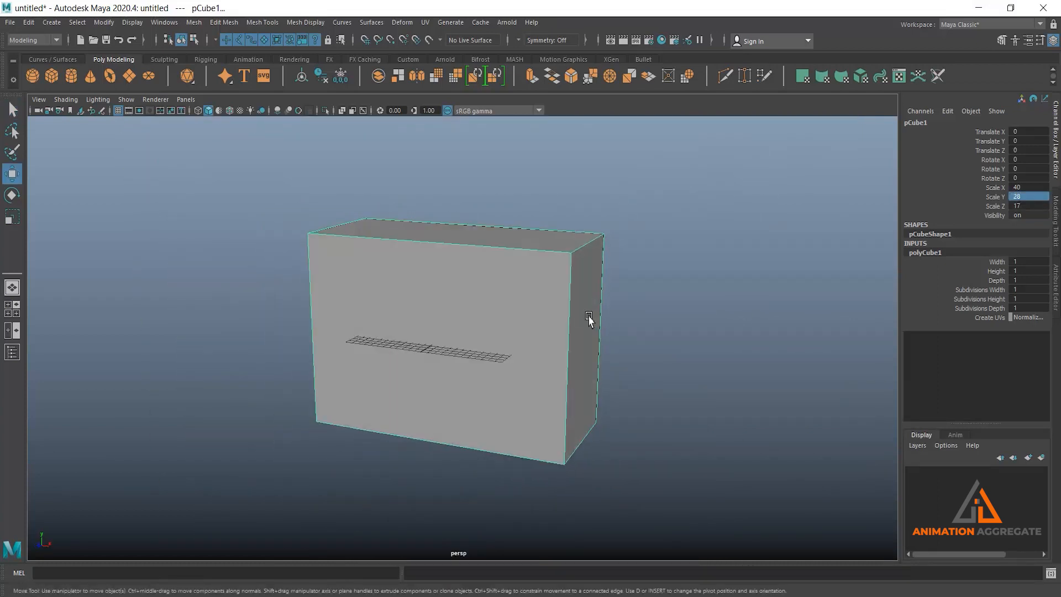
alt+middle_drag(577, 329, 632, 280)
scroll(668, 315, down, 1)
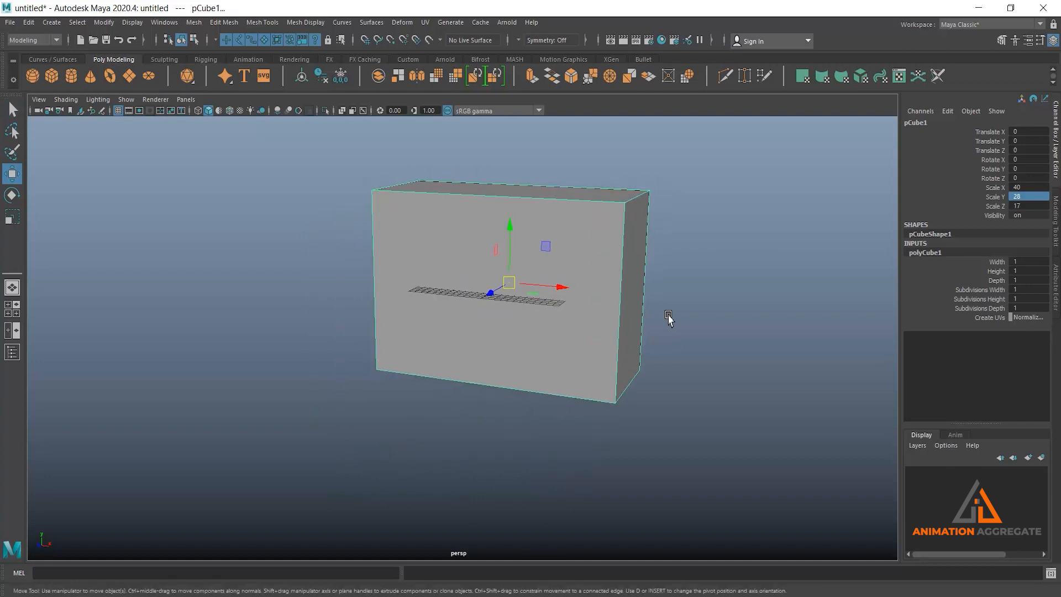
key(d)
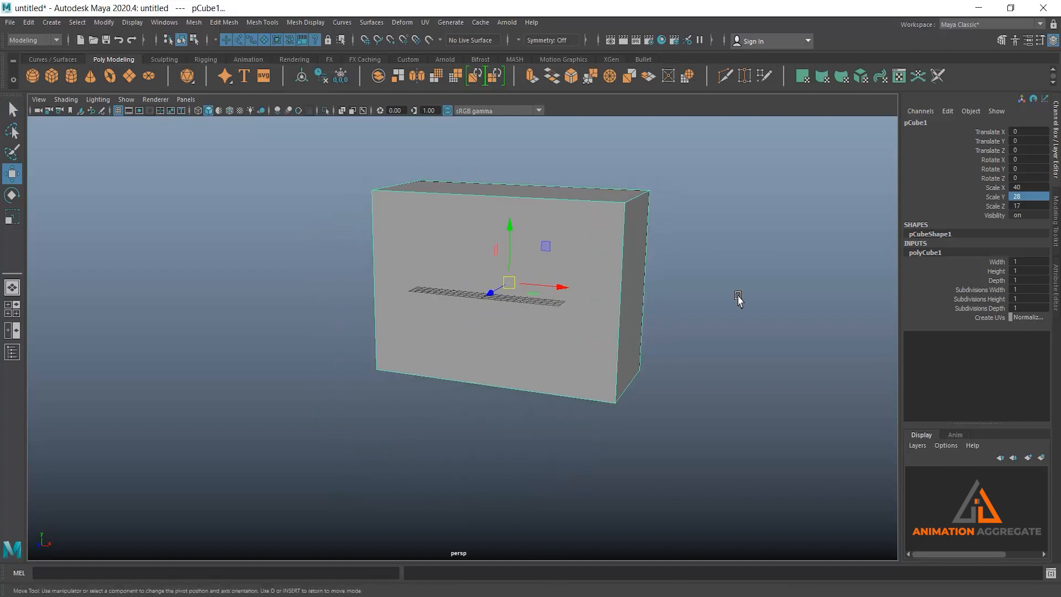
key(v)
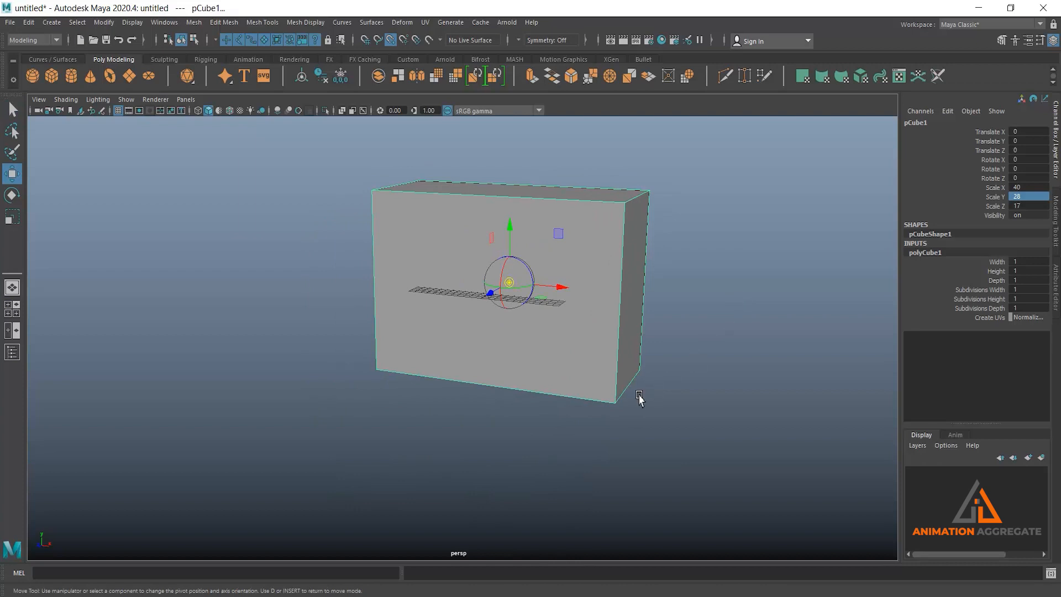
click(509, 228)
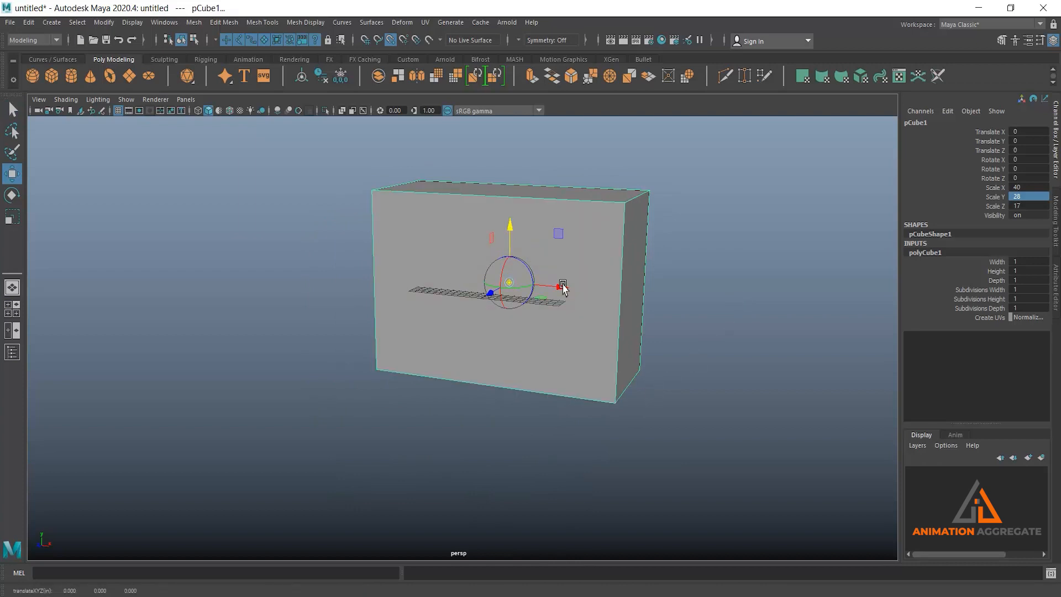
middle_click(623, 413)
key(d)
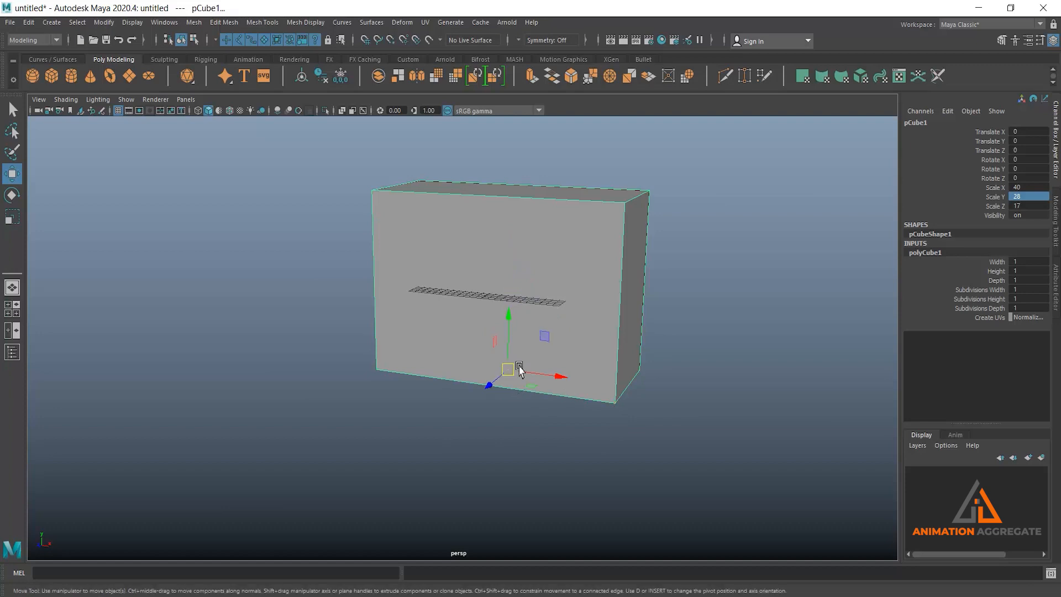
Raise the cube with grid snapping to Translate Y 14 so that its base rests on the grid
mouse_move(564, 414)
alt+mouse_down()
mouse_move(565, 386)
mouse_move(563, 407)
alt+mouse_up()
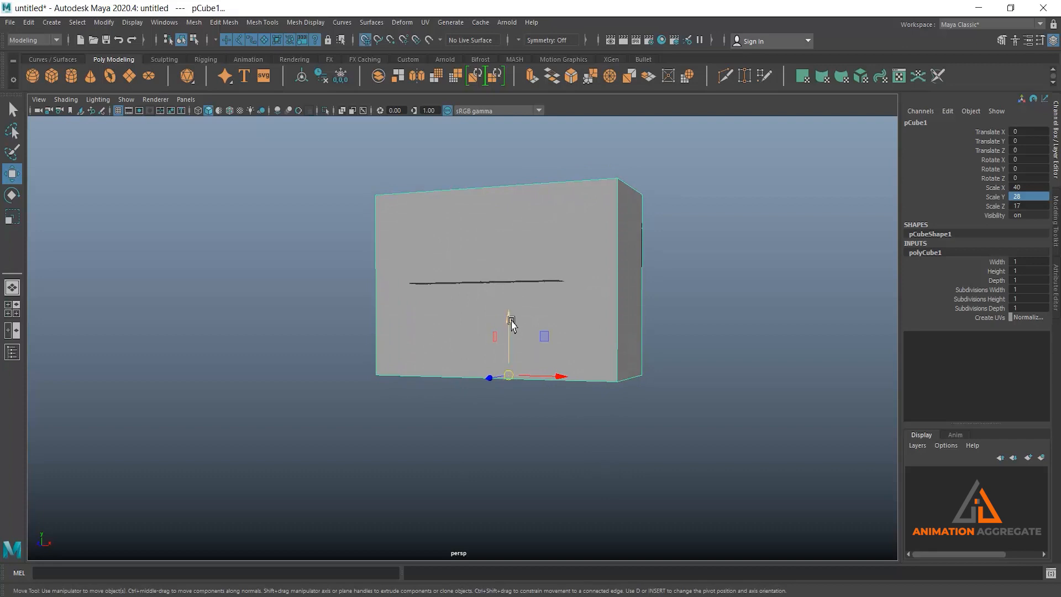
drag(507, 327, 499, 290)
alt+drag(569, 335, 508, 348)
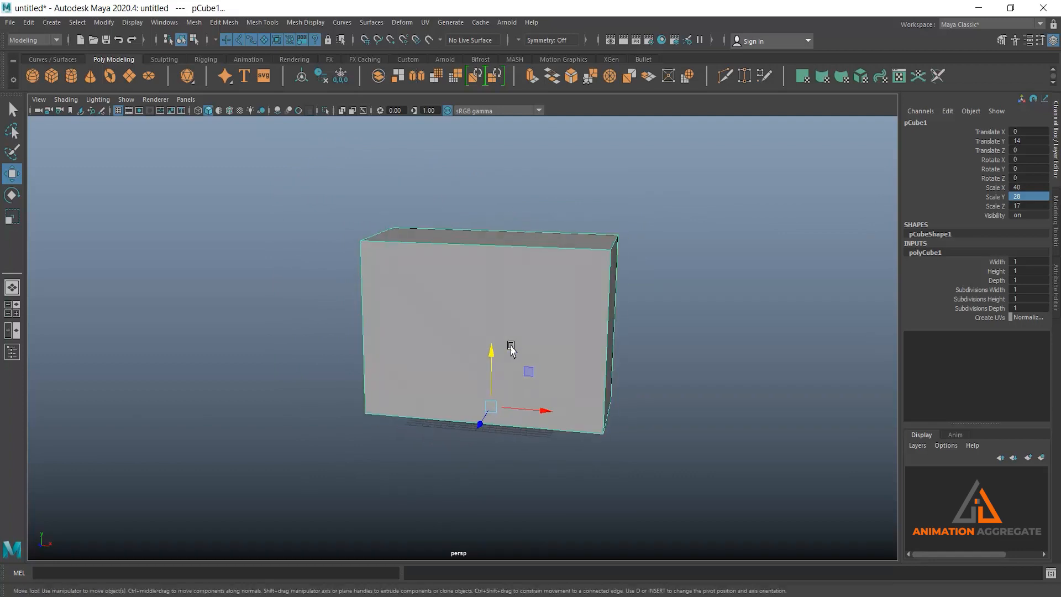
Check the chest's front in the 05.JPG image in Photos, return to Maya and select the cube's front face
key(alt+Tab)
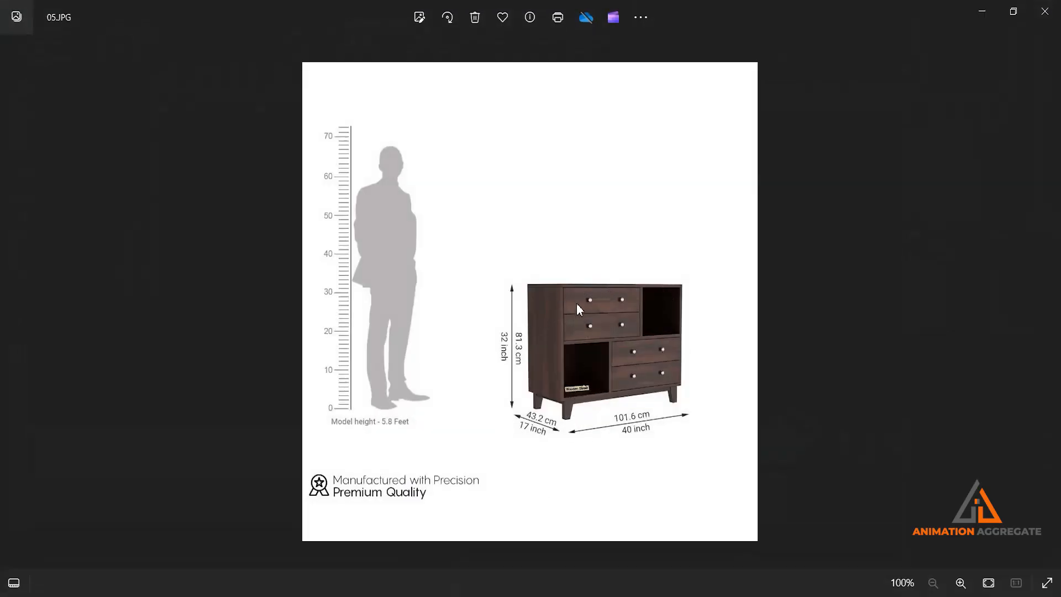
click(979, 11)
alt+drag(505, 279, 556, 280)
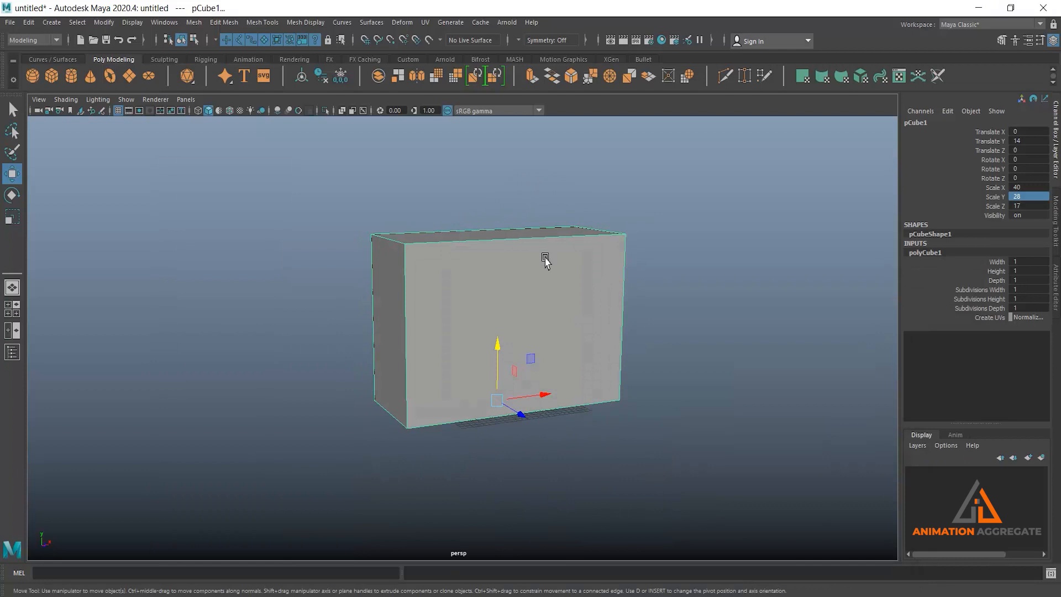
right_drag(546, 257, 540, 289)
click(492, 315)
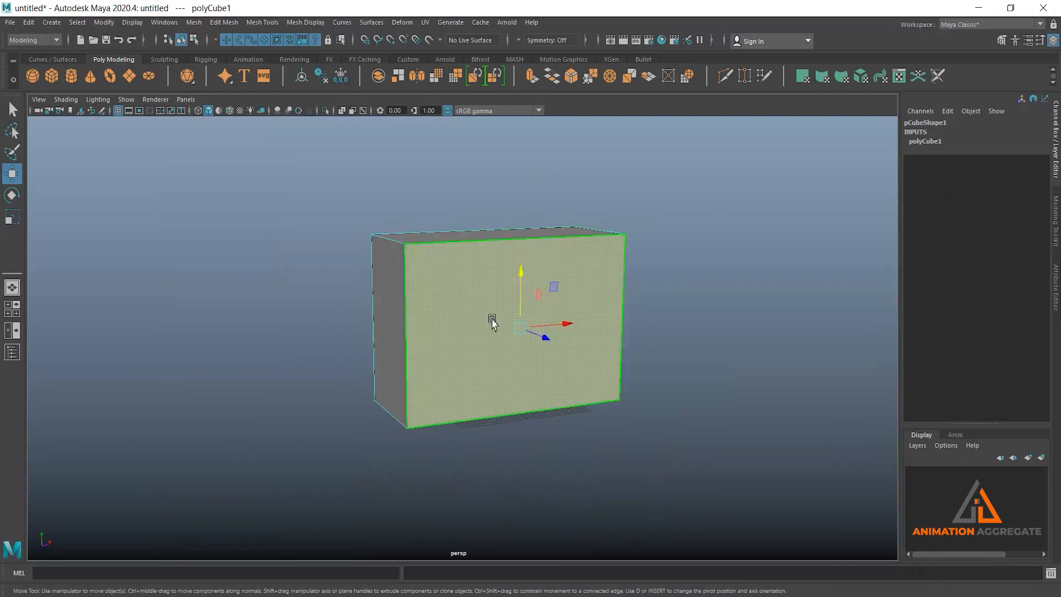
alt+drag(579, 318, 604, 317)
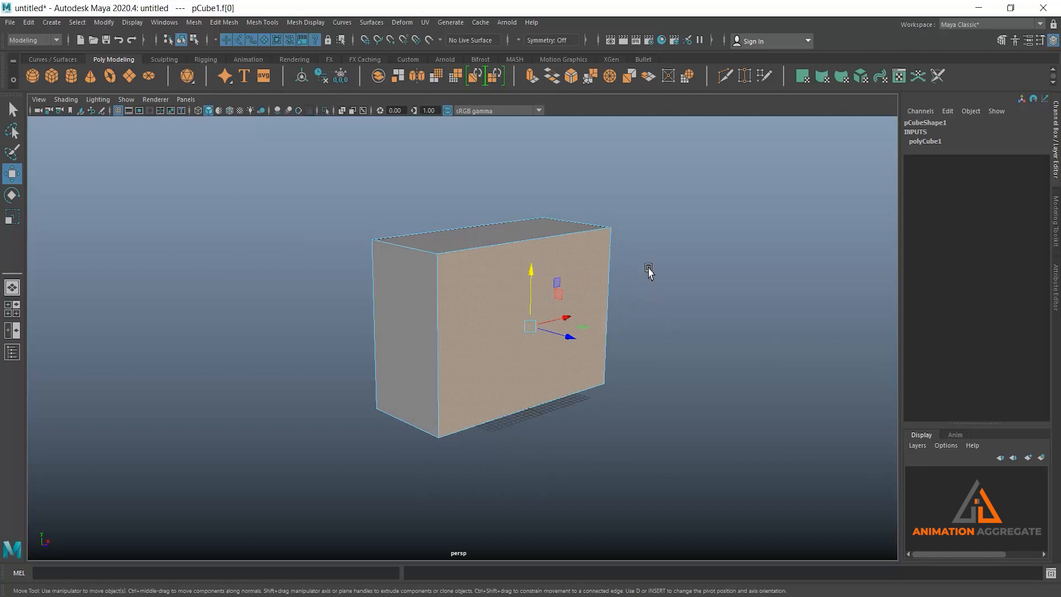
click(221, 22)
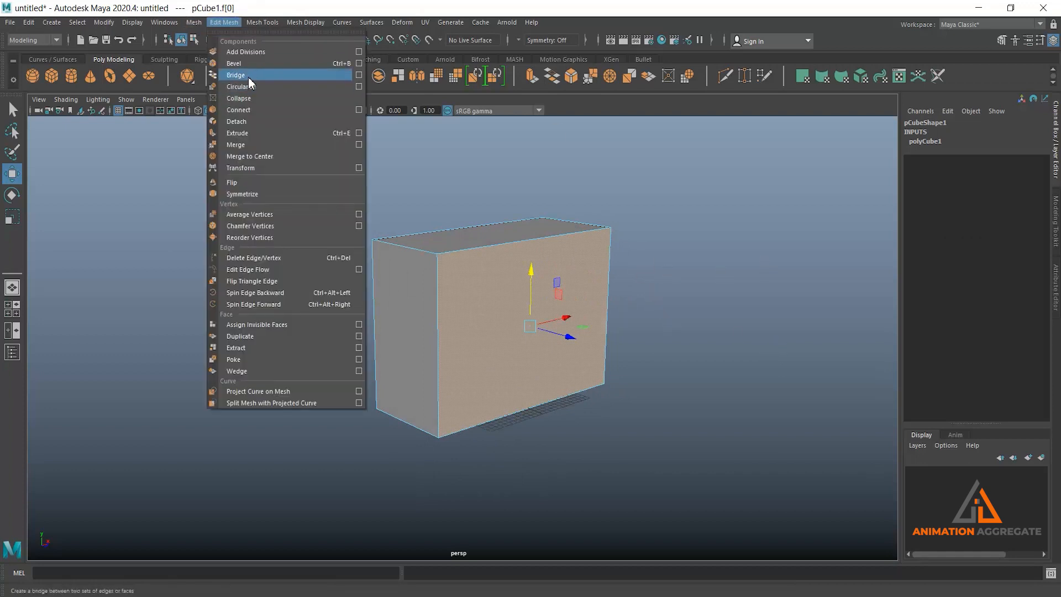
click(336, 134)
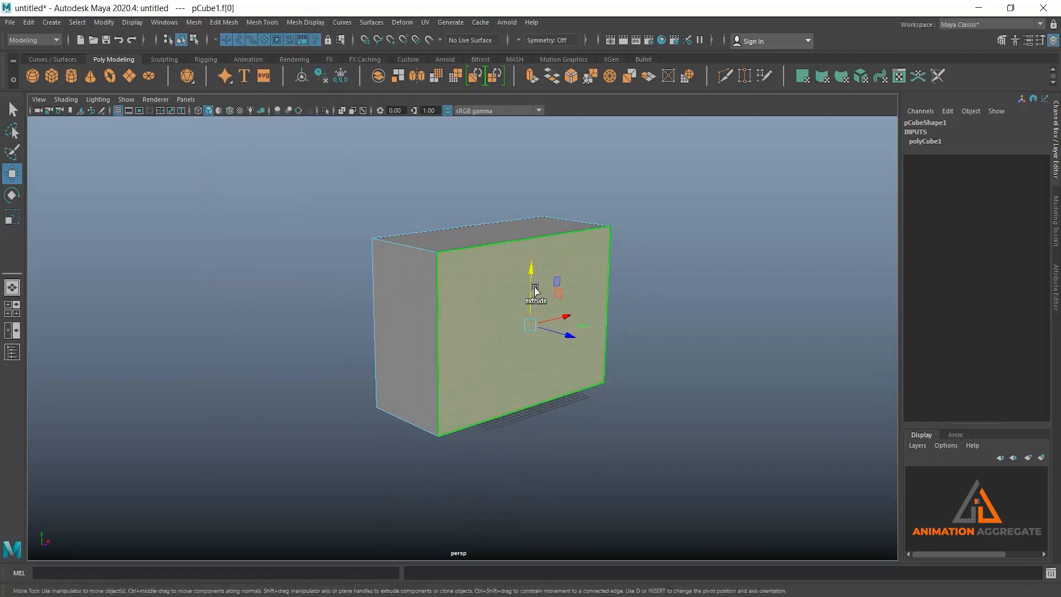
shift+right_click(582, 259)
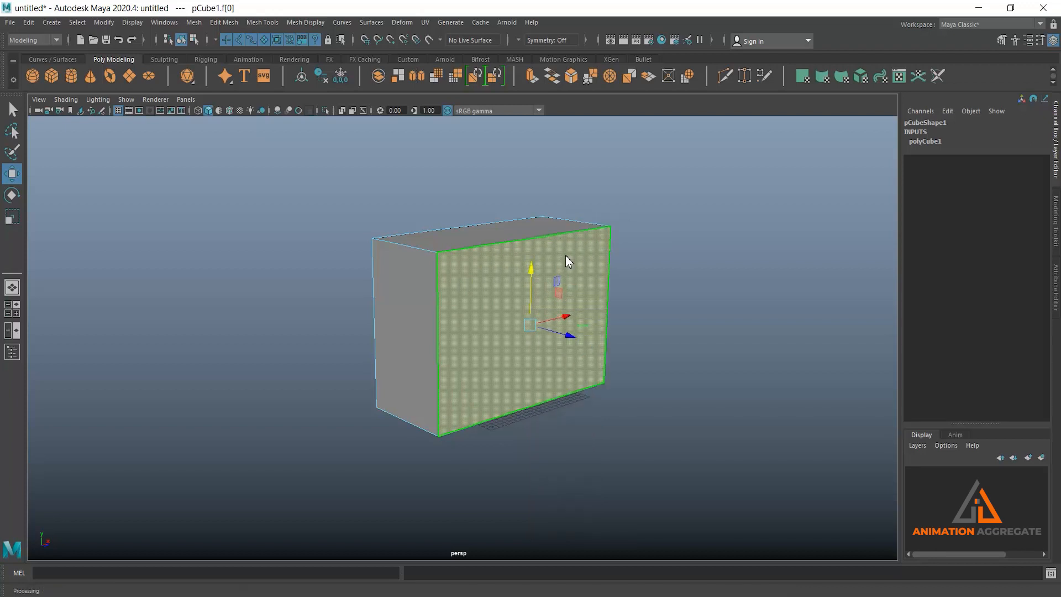
shift+right_click(565, 255)
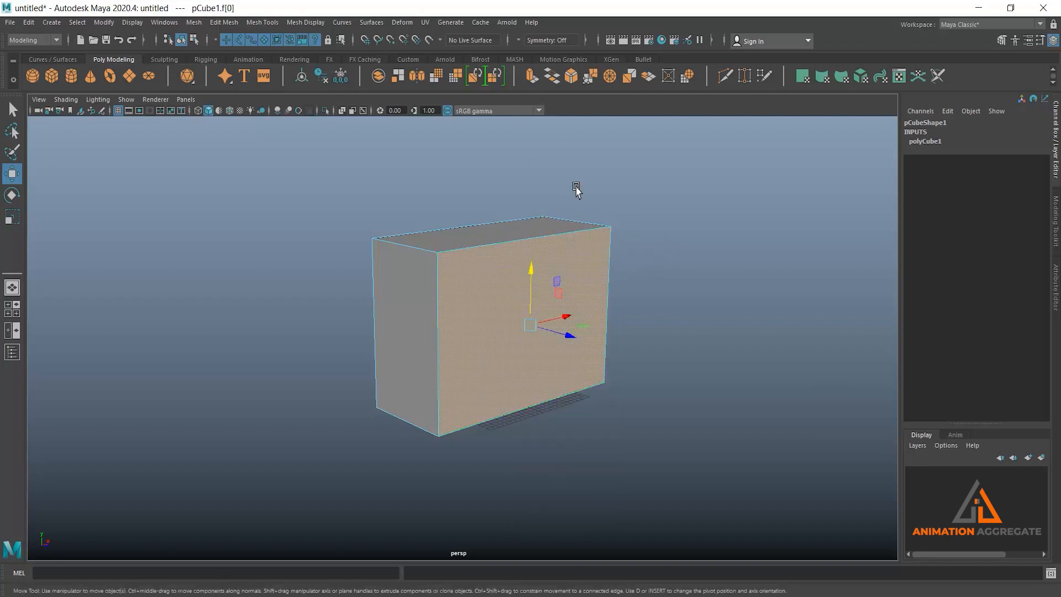
shift+right_click(568, 275)
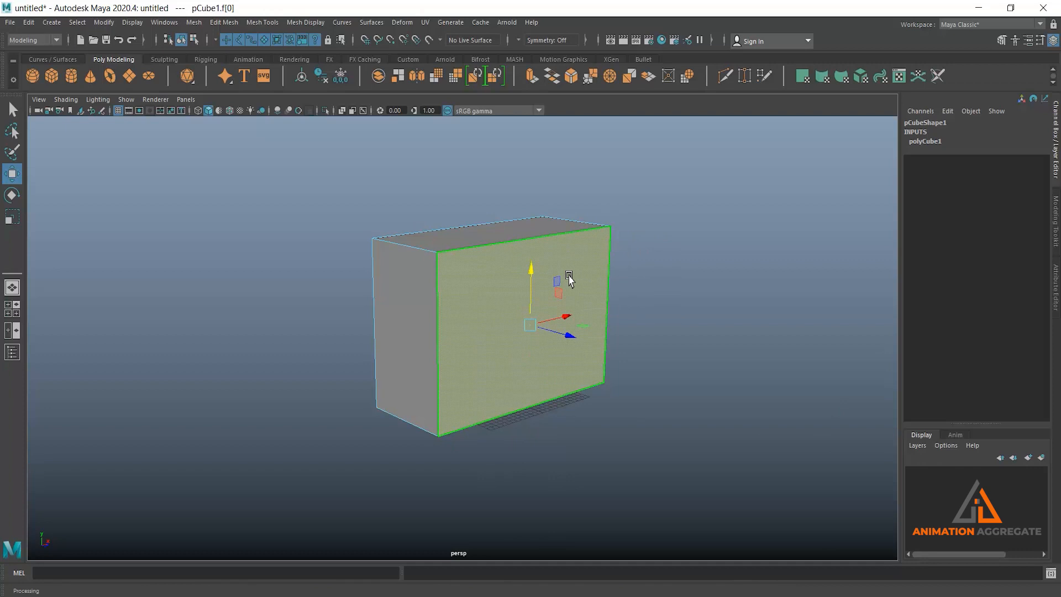
Extrude the cube's front face with an Offset of 2.47 to form a thin border frame around it
shift+right_drag(575, 271, 570, 295)
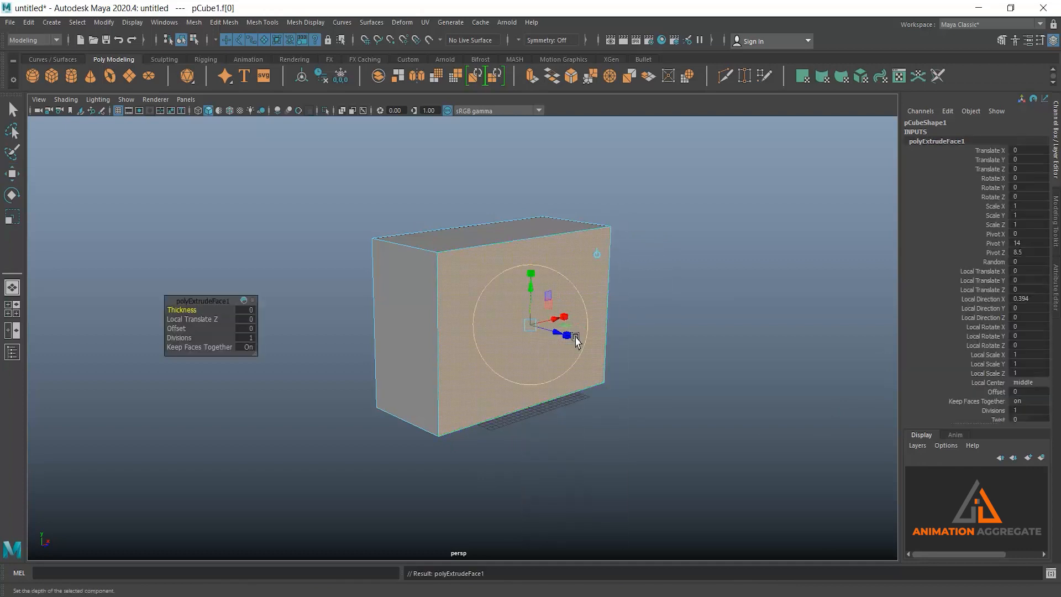
click(176, 329)
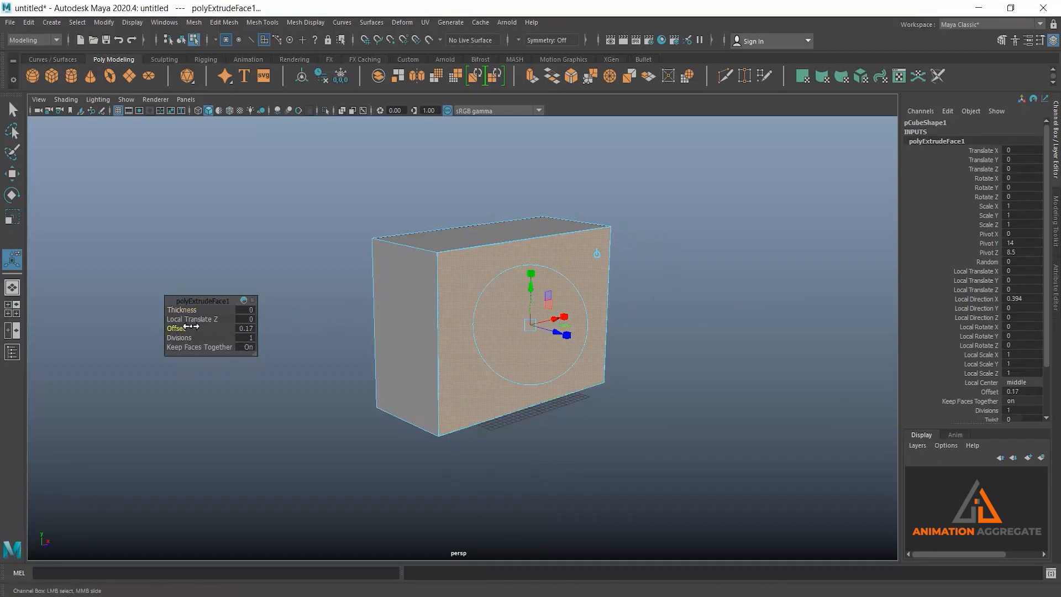
drag(200, 323, 315, 322)
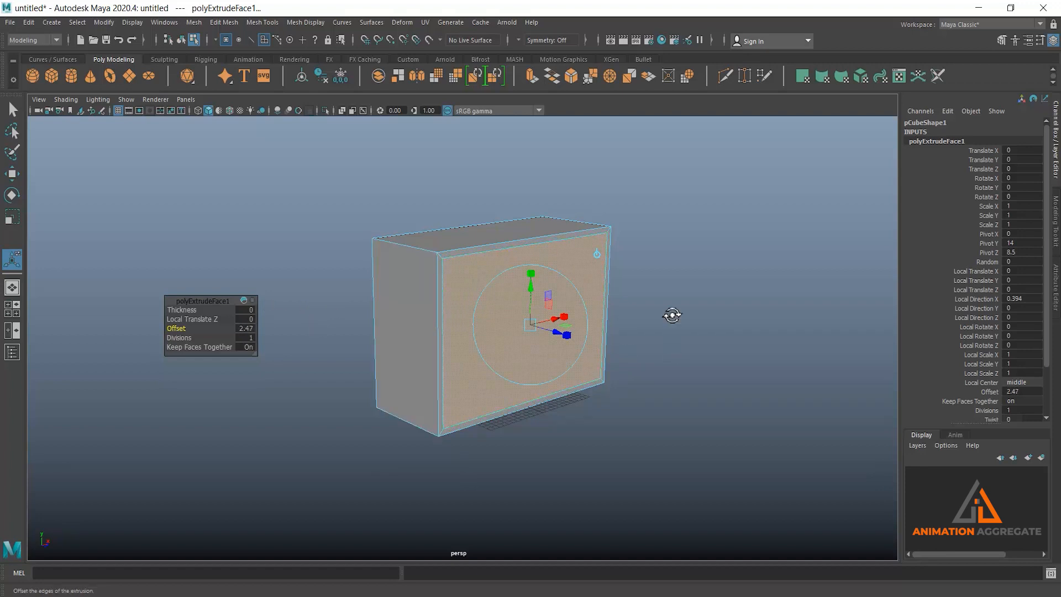
alt+drag(672, 315, 652, 299)
Extrude the inset front face again and push it inward to a Local Translate Z of about -16.28, leaving a thin back panel
shift+right_drag(669, 242, 670, 216)
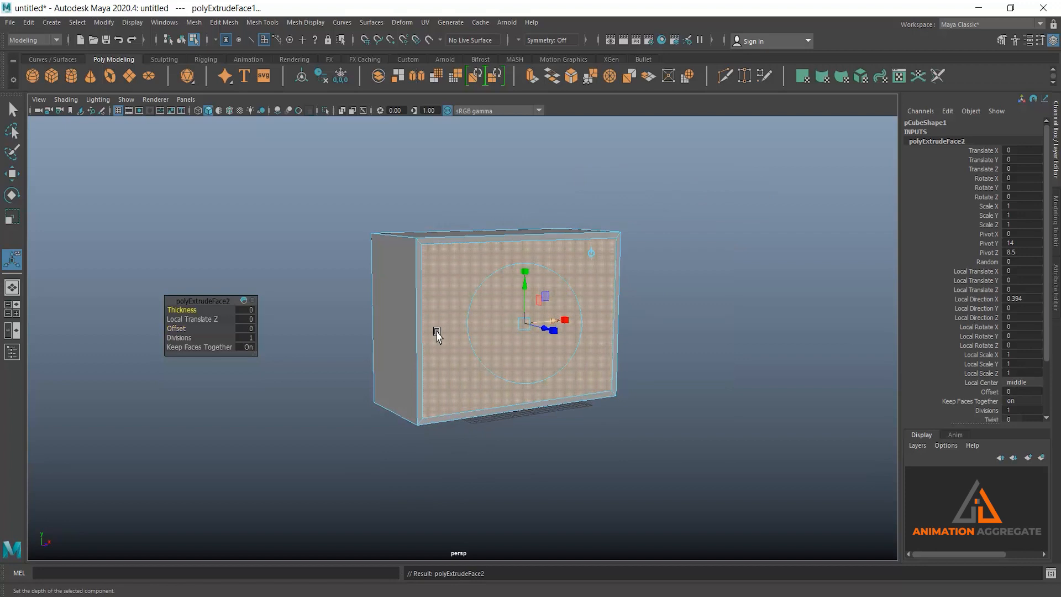
key(space)
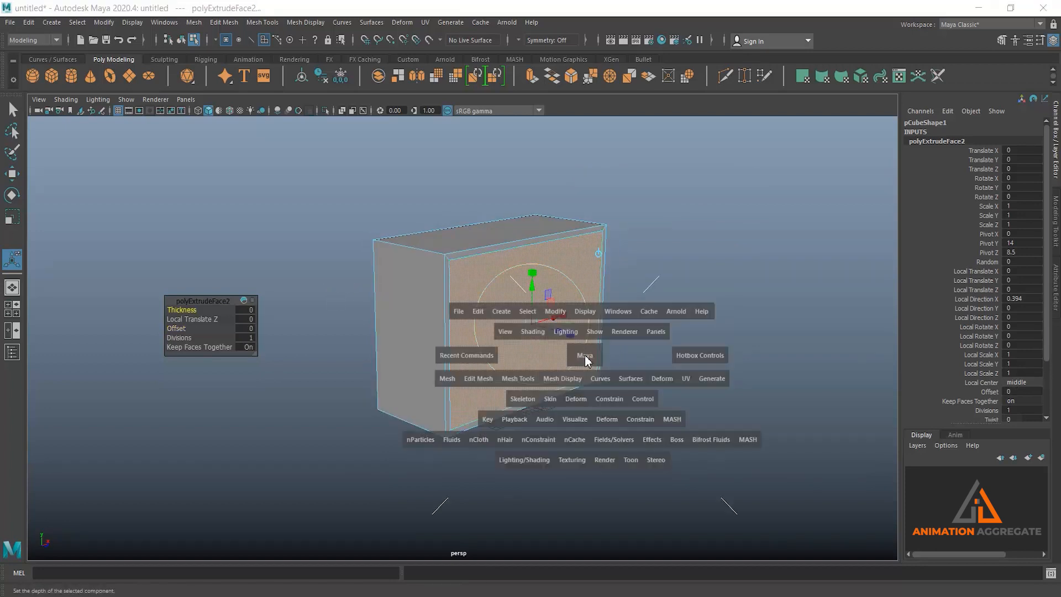
key(space)
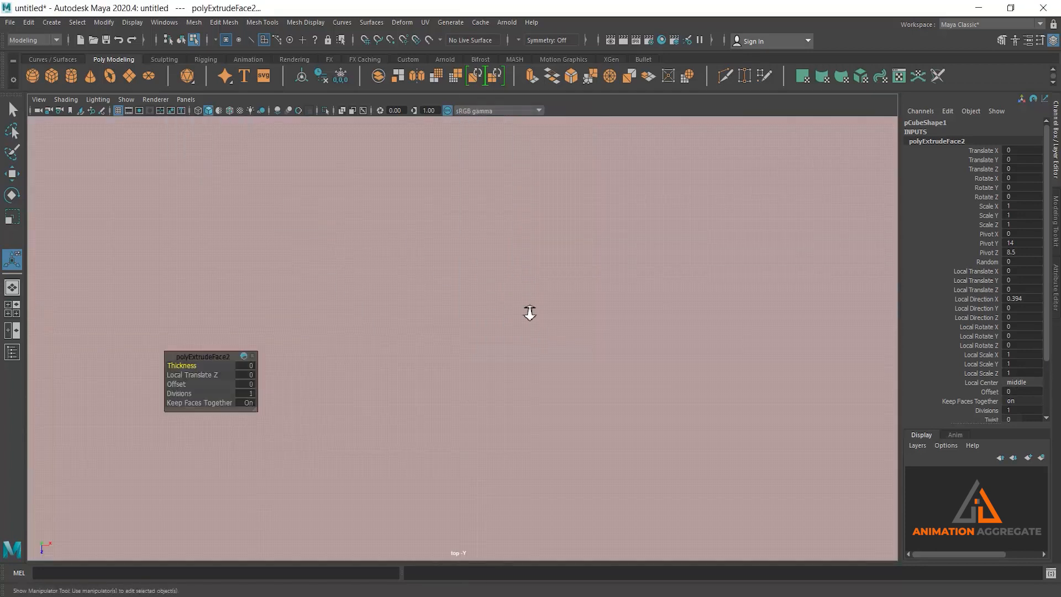
key(a)
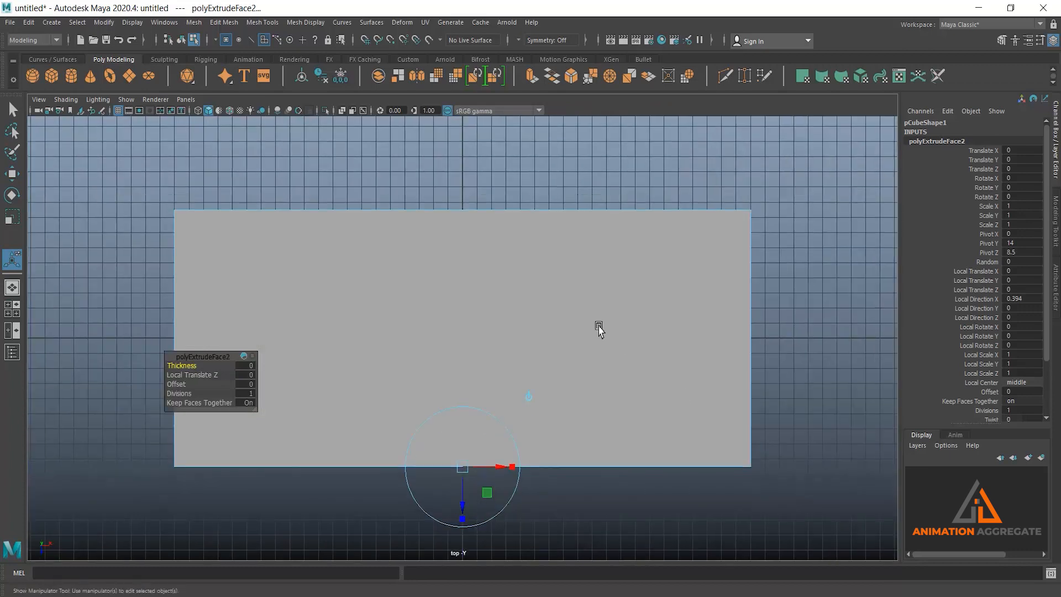
key(4)
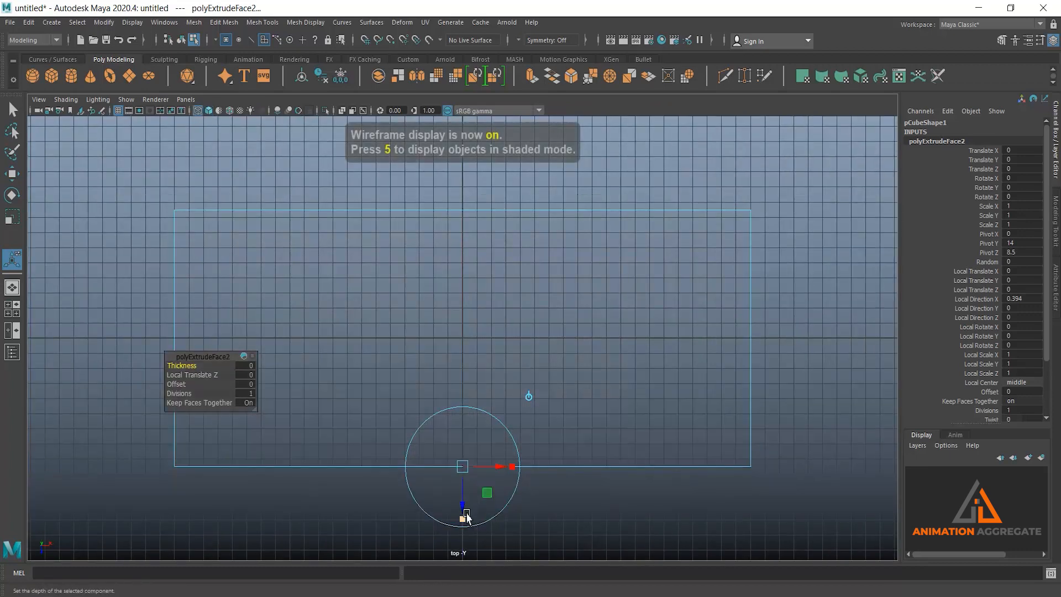
drag(465, 505, 442, 260)
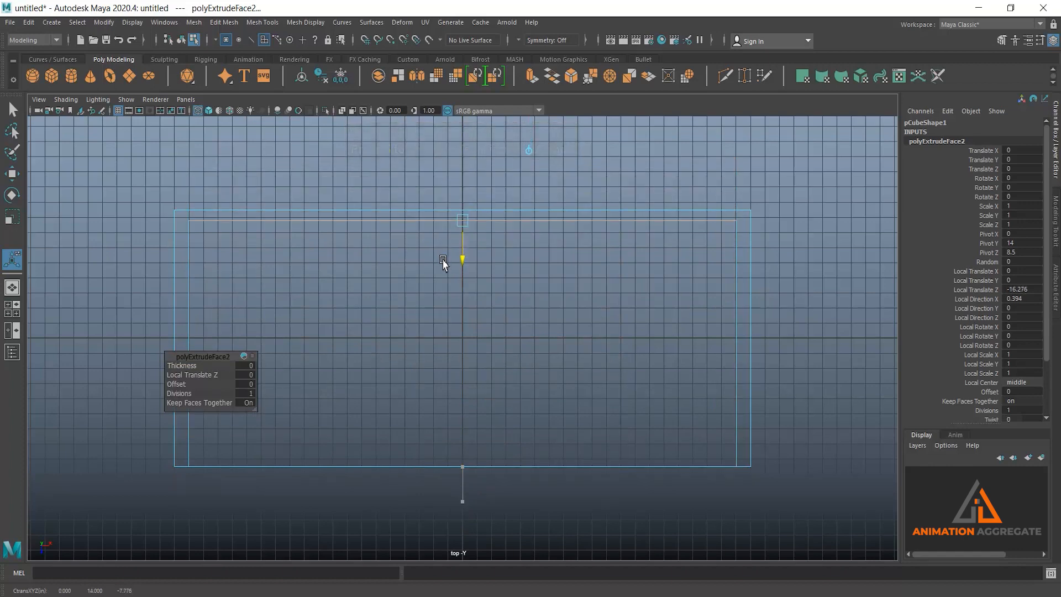
key(5)
key(space)
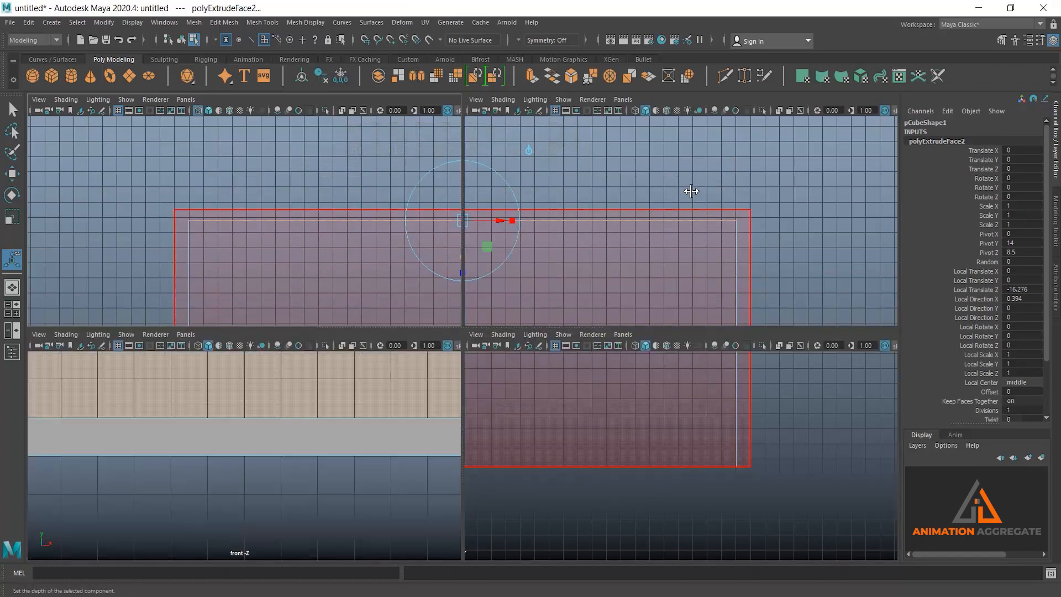
key(space)
alt+drag(674, 267, 639, 262)
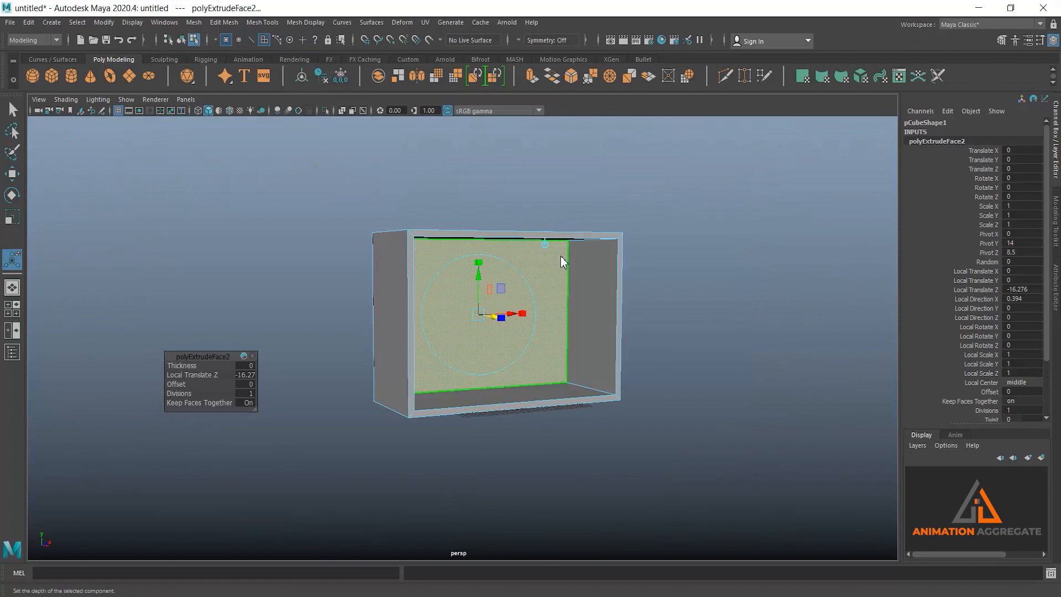
Return the hollowed cabinet body to object selection and switch to Photos to check the 05.JPG dimension image
right_drag(562, 260, 614, 232)
alt+drag(691, 257, 715, 265)
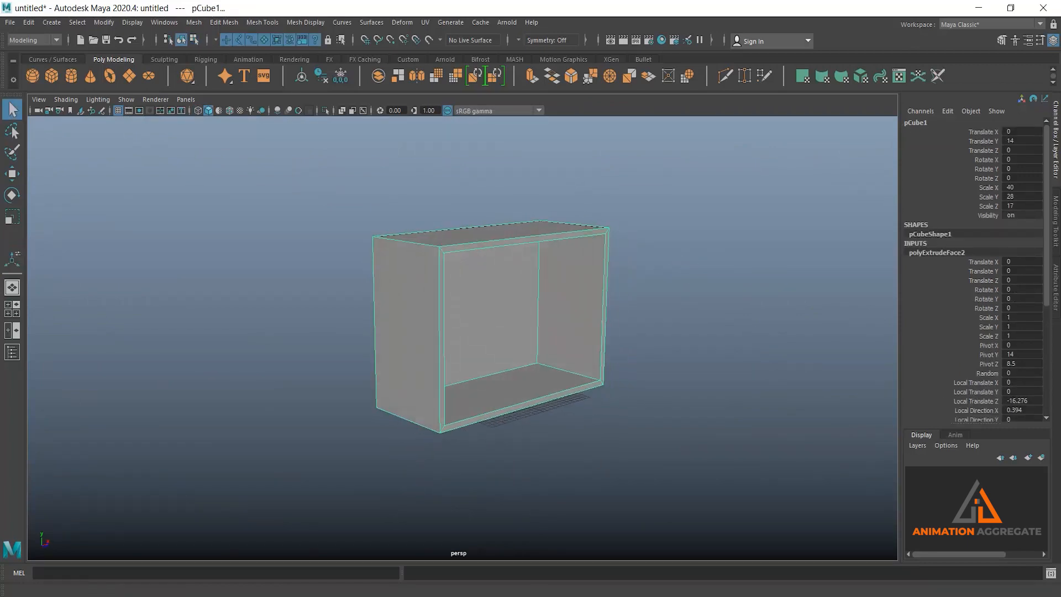
key(alt+Tab)
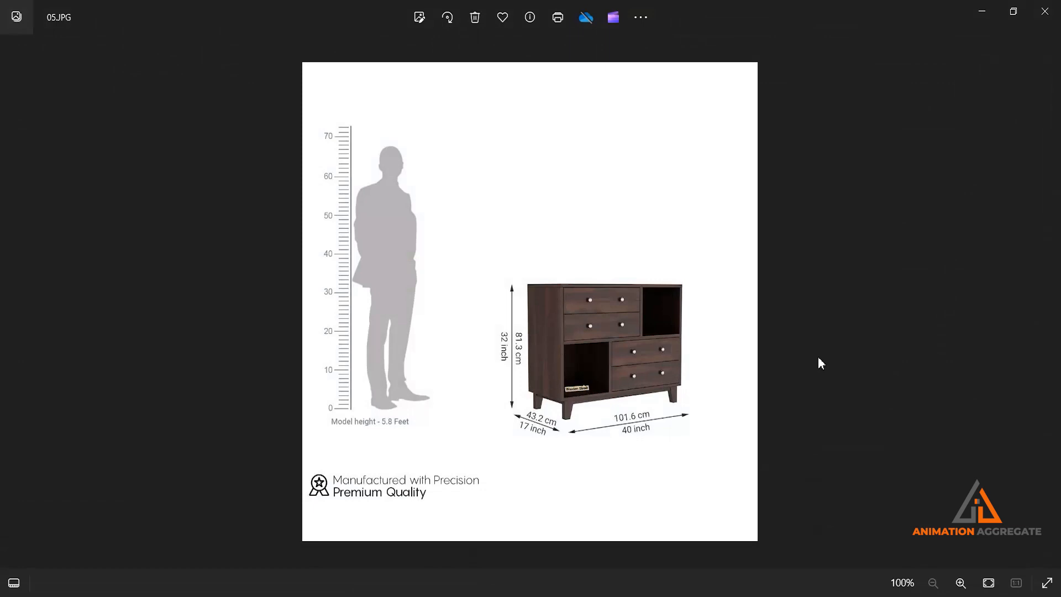
Return to Maya and examine the top and front border faces of the hollow cabinet body
click(984, 15)
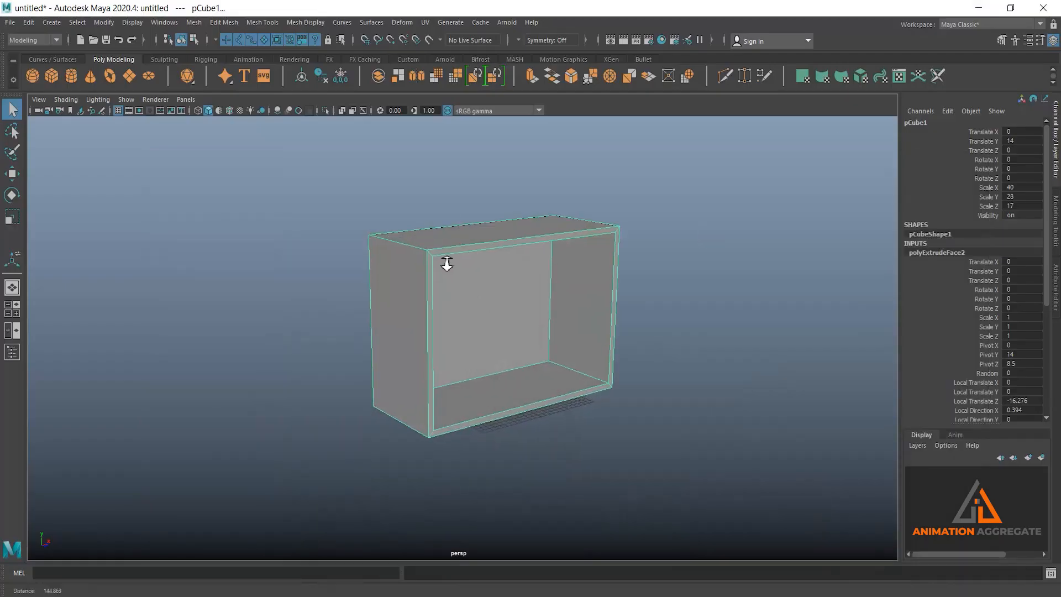
scroll(446, 263, up, 2)
alt+middle_drag(473, 232, 492, 296)
alt+drag(502, 296, 490, 337)
right_drag(514, 294, 519, 313)
alt+drag(519, 313, 544, 338)
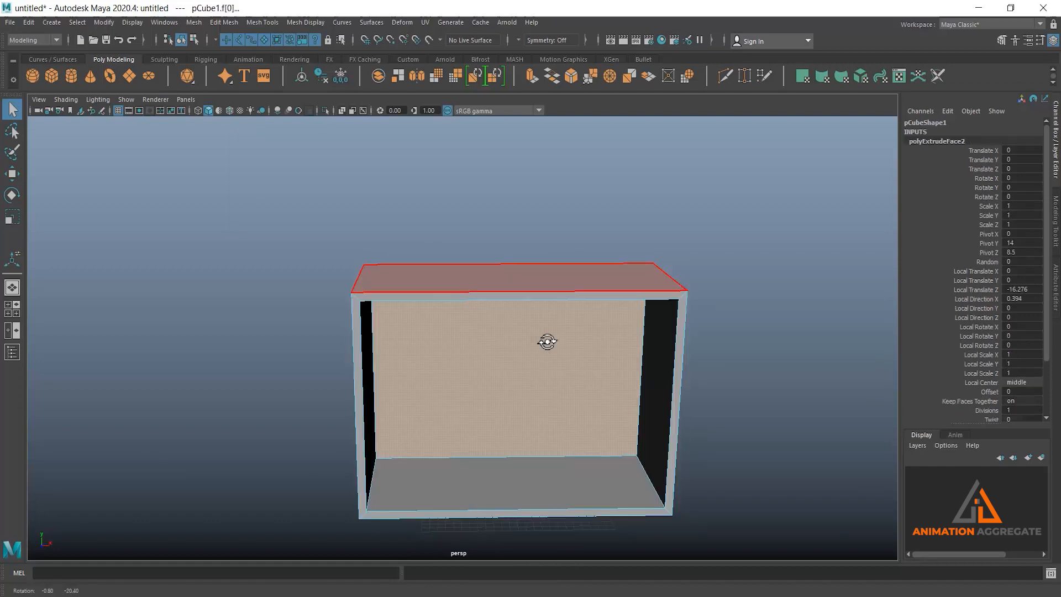
click(536, 290)
click(428, 350)
alt+drag(429, 349, 456, 277)
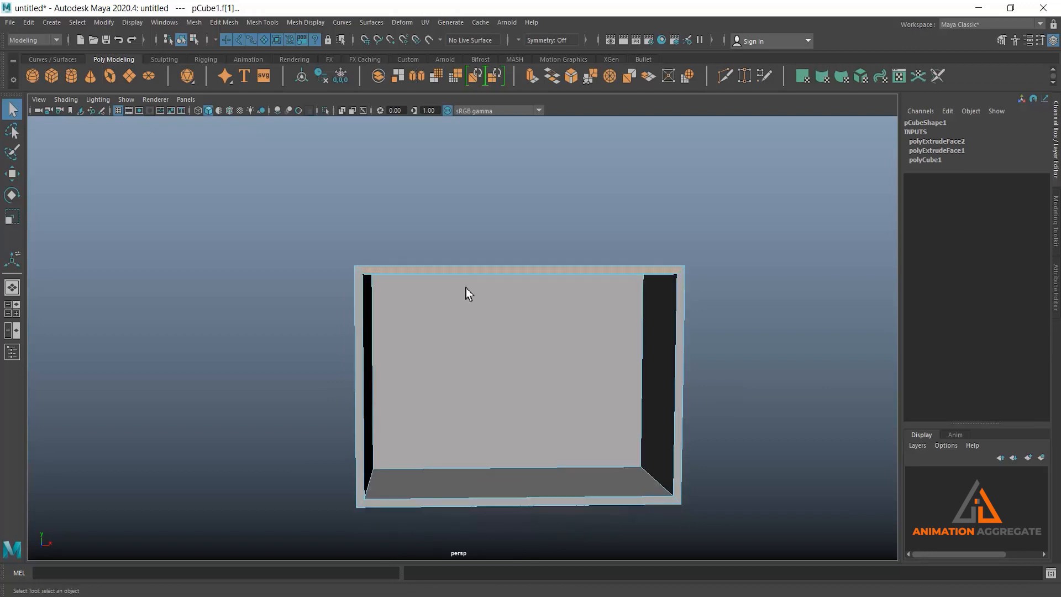
mouse_move(481, 341)
alt+mouse_down()
mouse_move(483, 327)
mouse_move(470, 364)
mouse_move(450, 364)
mouse_move(480, 359)
alt+mouse_up()
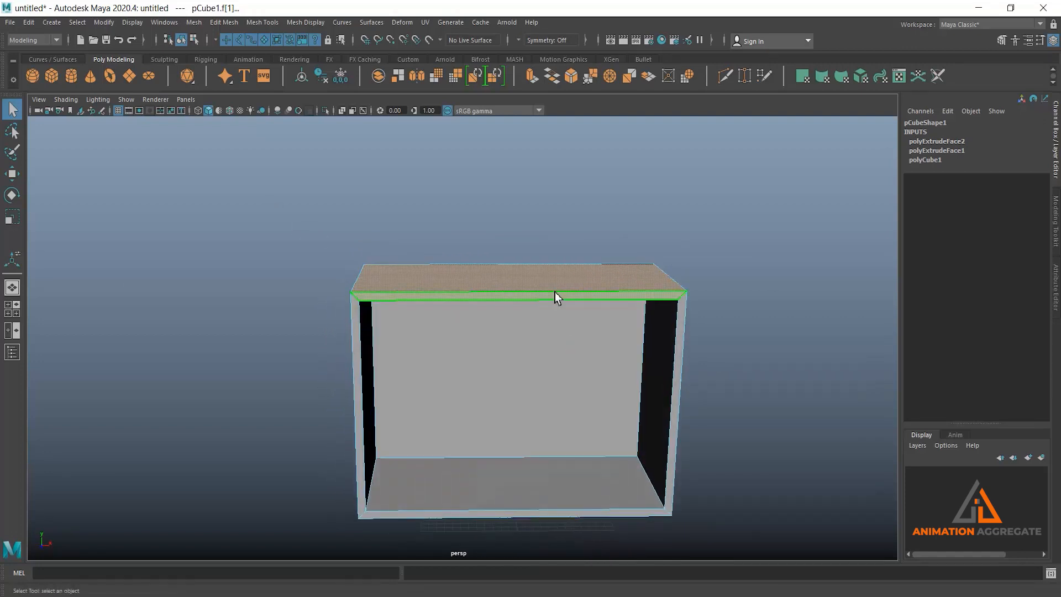
right_drag(555, 292, 605, 259)
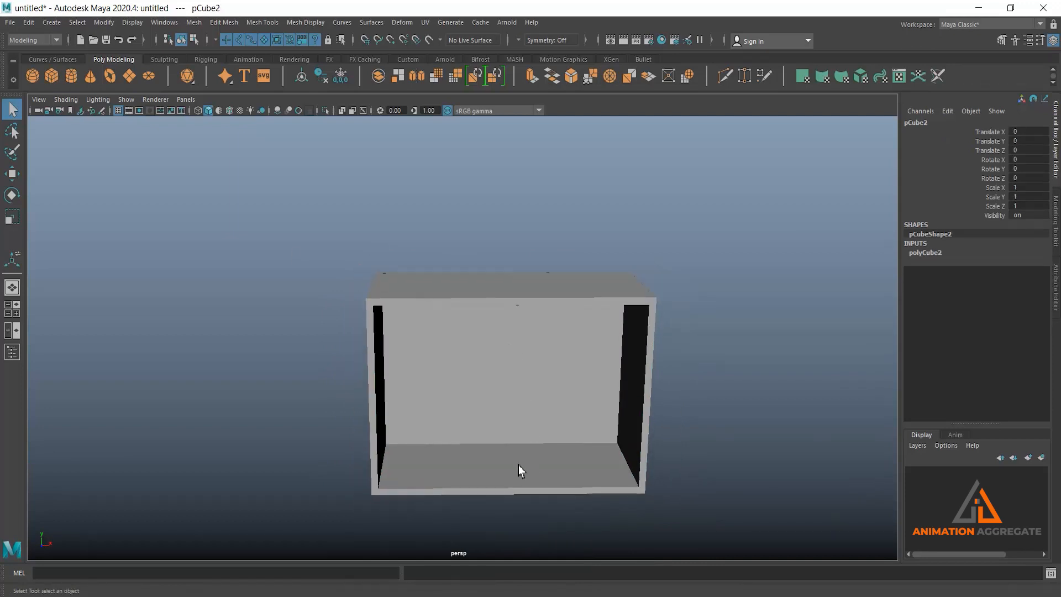
Add a new cube and raise it to a Translate Y of 27.51, level with the cabinet's top border
key(w)
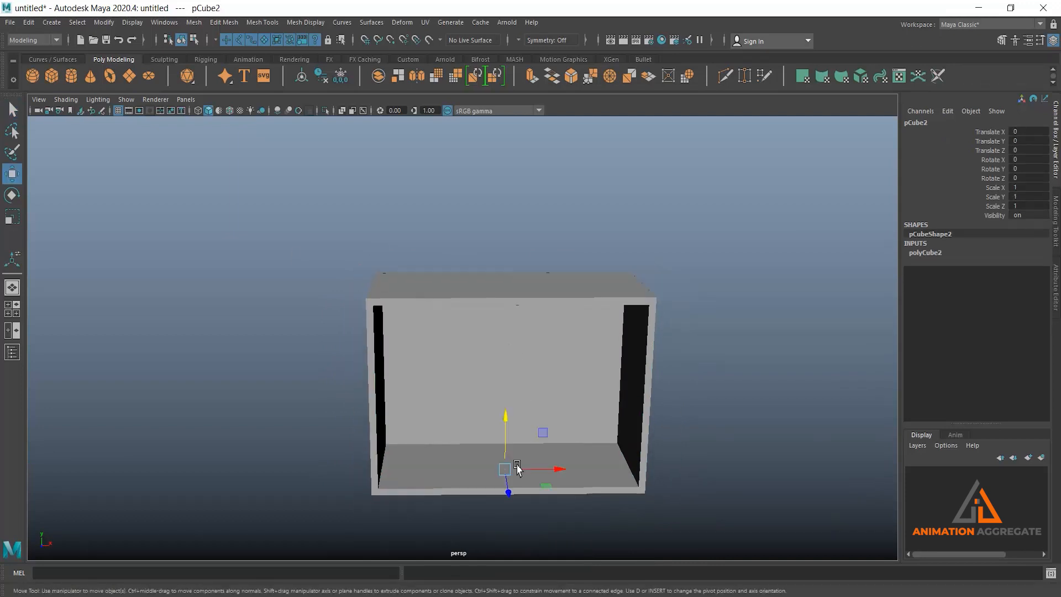
drag(508, 422, 505, 209)
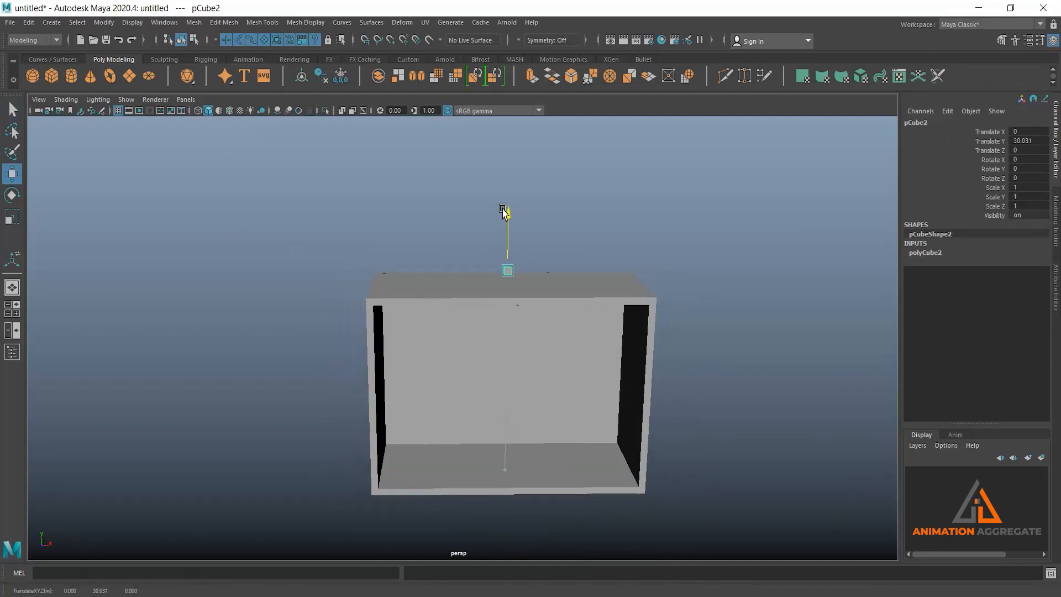
key(space)
key(space)
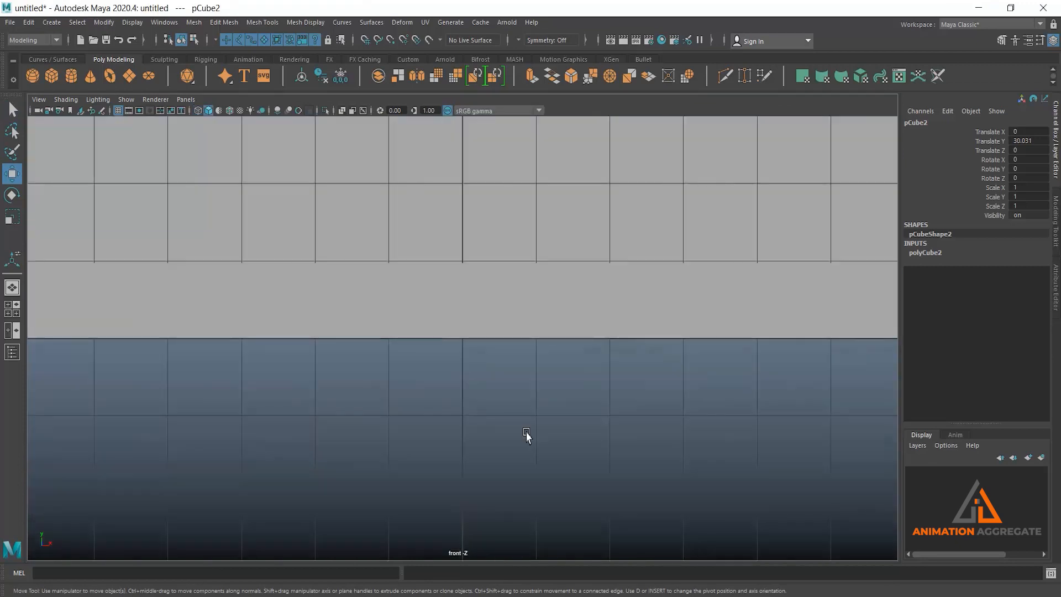
scroll(329, 168, down, 3)
scroll(470, 150, down, 3)
scroll(470, 151, down, 3)
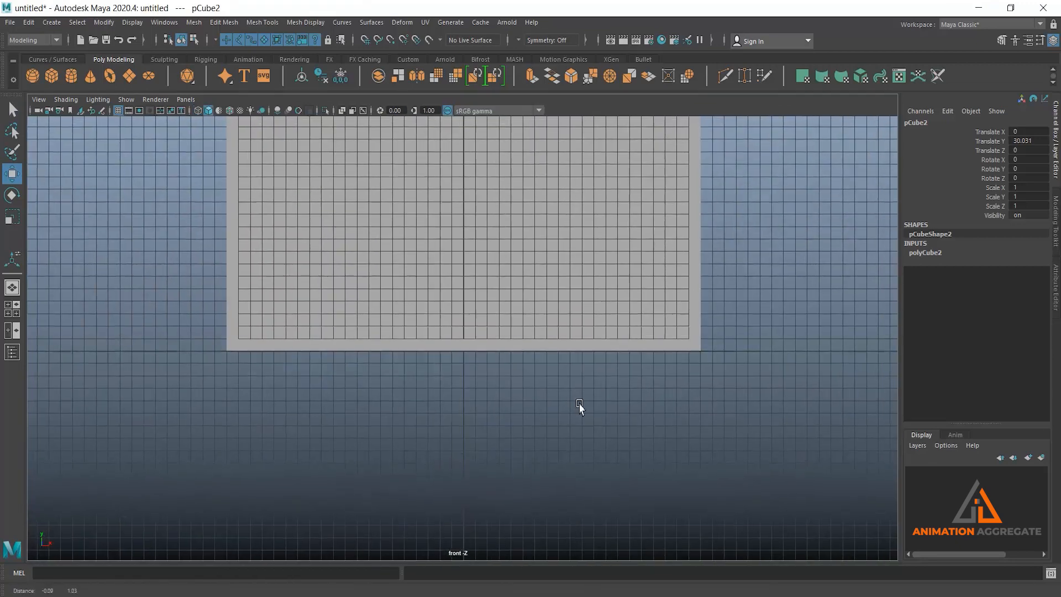
alt+middle_drag(578, 192, 612, 392)
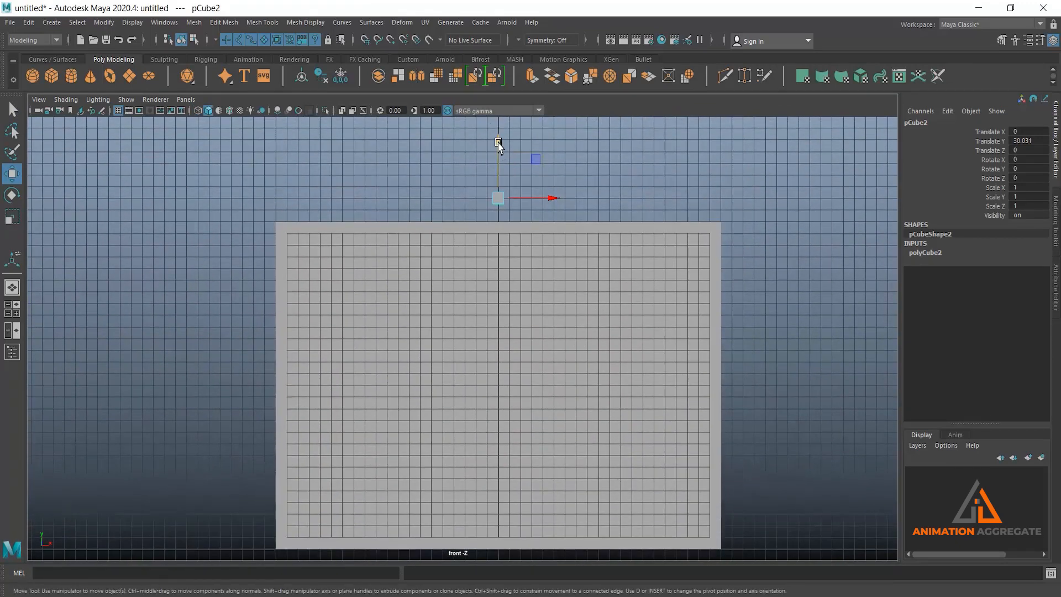
drag(498, 145, 495, 170)
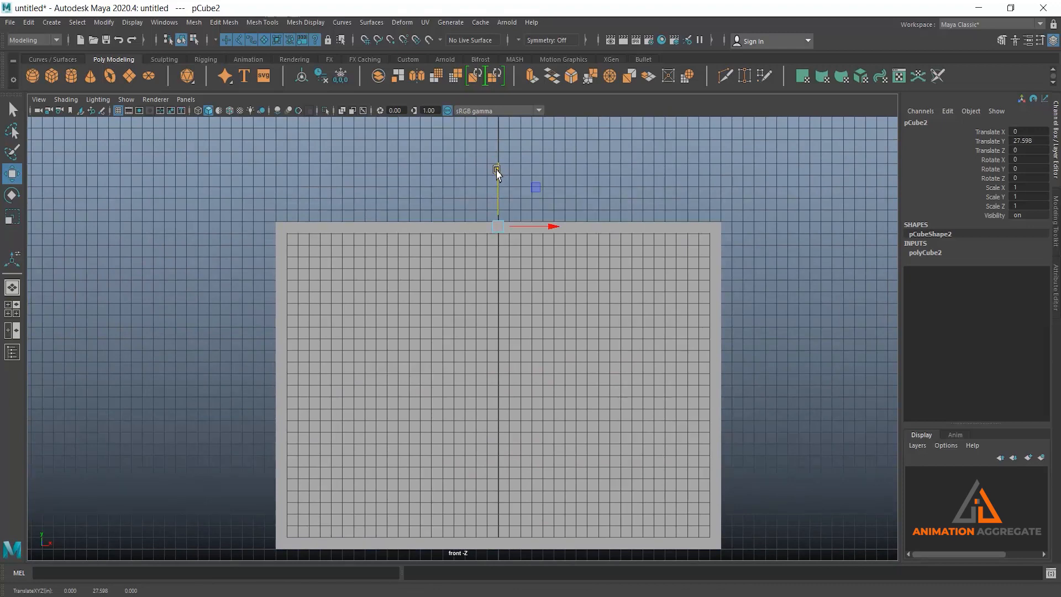
scroll(748, 433, up, 6)
scroll(611, 236, up, 1)
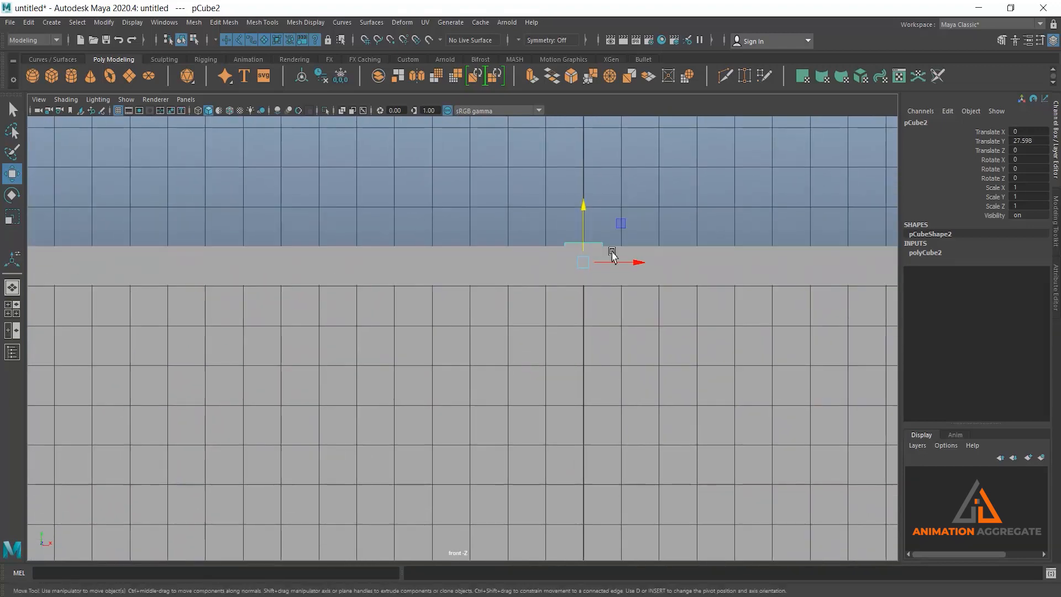
mouse_move(585, 208)
mouse_down()
mouse_move(582, 222)
mouse_move(585, 213)
mouse_up()
In wireframe, snap the new cube's left vertices along X to the cabinet's outer left edge
key(4)
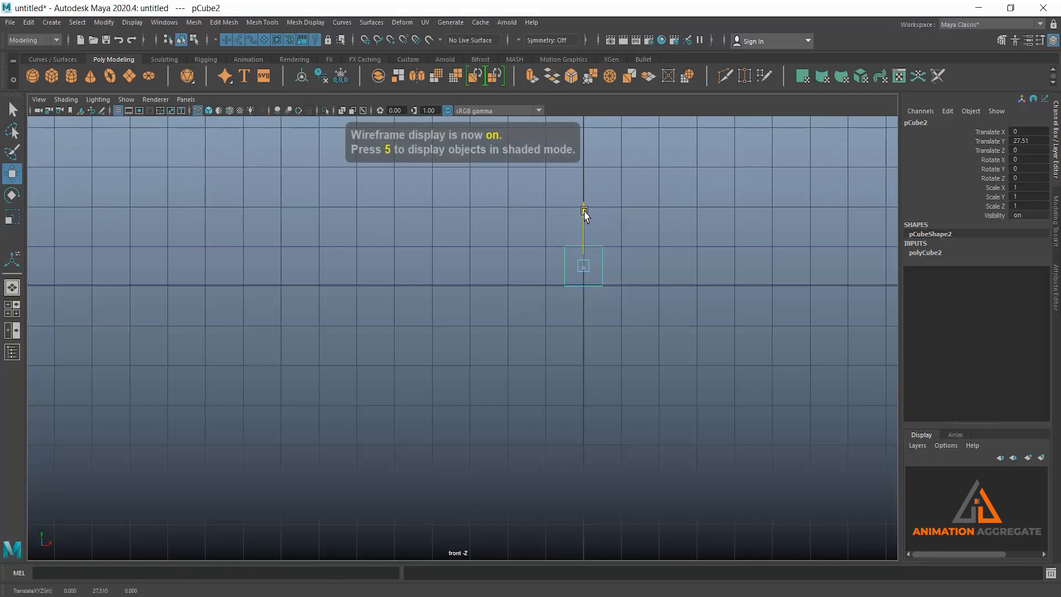
right_drag(669, 183, 634, 187)
drag(511, 211, 590, 344)
alt+middle_drag(535, 287, 686, 237)
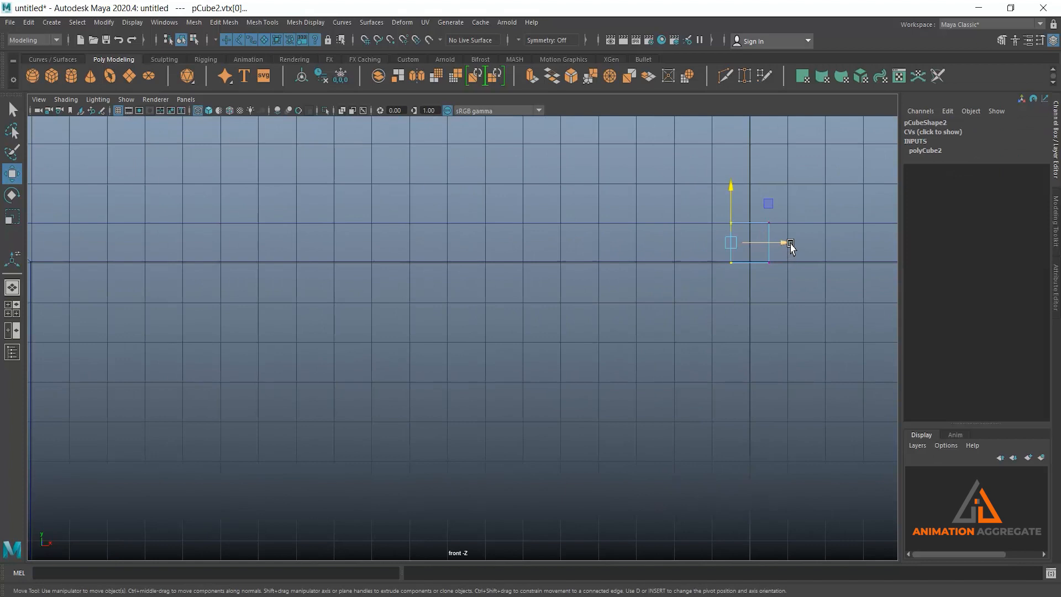
alt+right_drag(769, 339, 525, 234)
alt+middle_drag(459, 269, 719, 271)
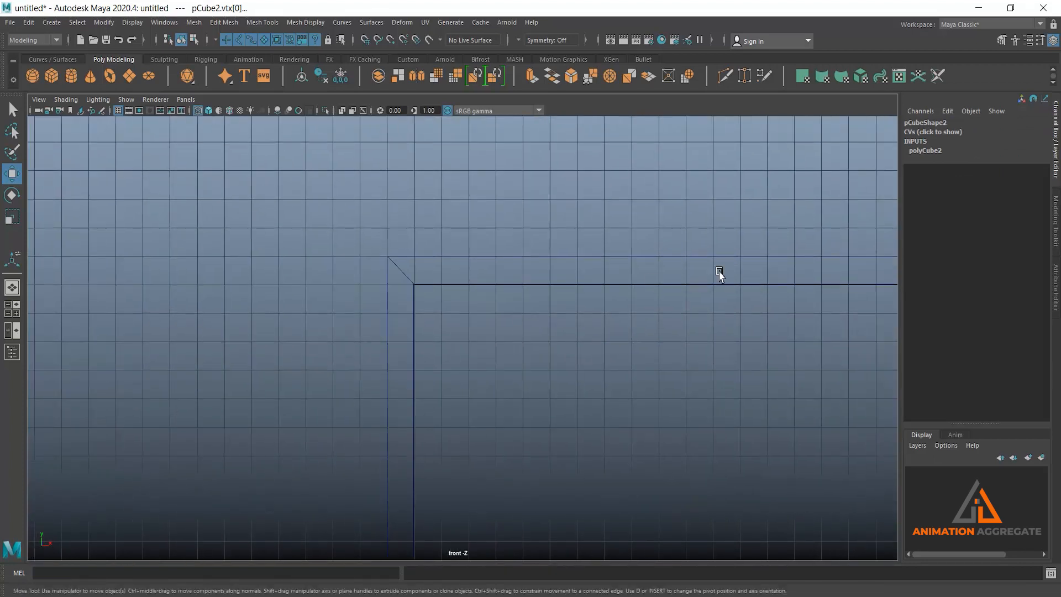
key(v)
middle_drag(386, 258, 383, 260)
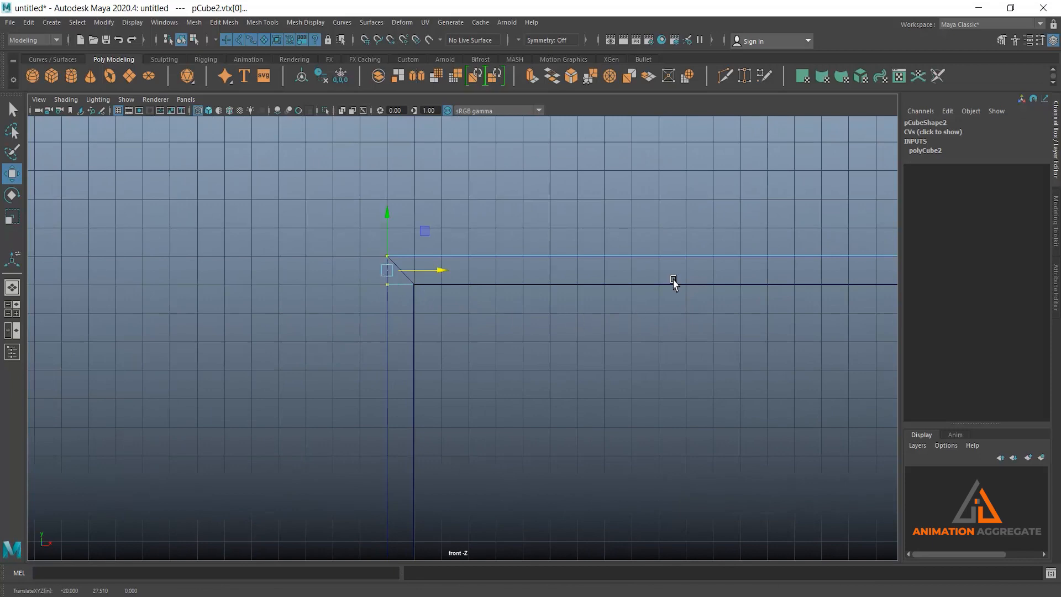
Snap the new cube's right vertices along X to the cabinet's outer right edge
alt+drag(695, 260, 337, 274)
click(576, 269)
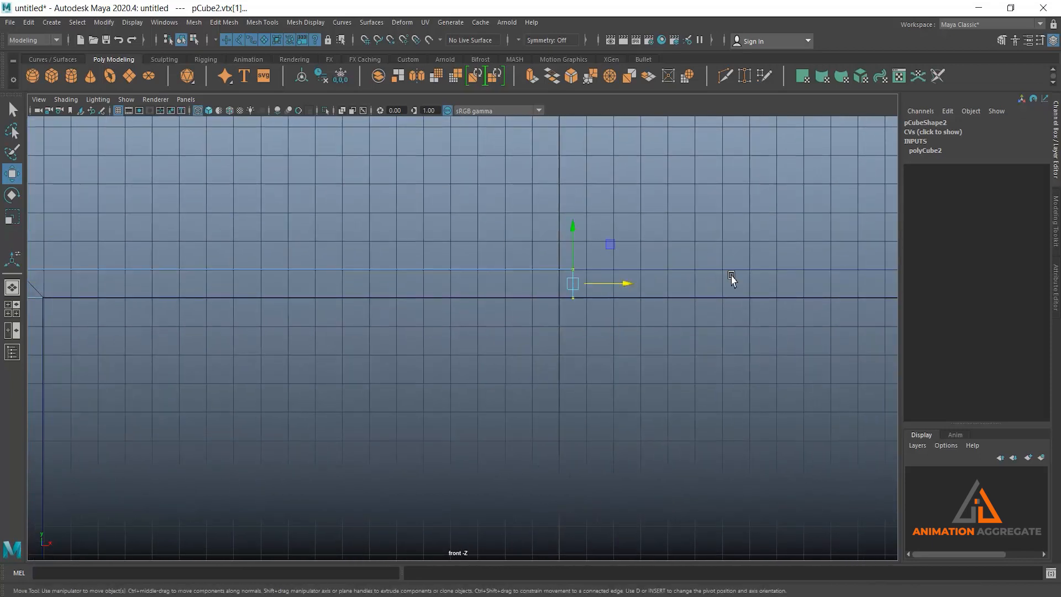
alt+middle_drag(731, 279, 248, 284)
alt+middle_drag(575, 308, 565, 313)
key(v)
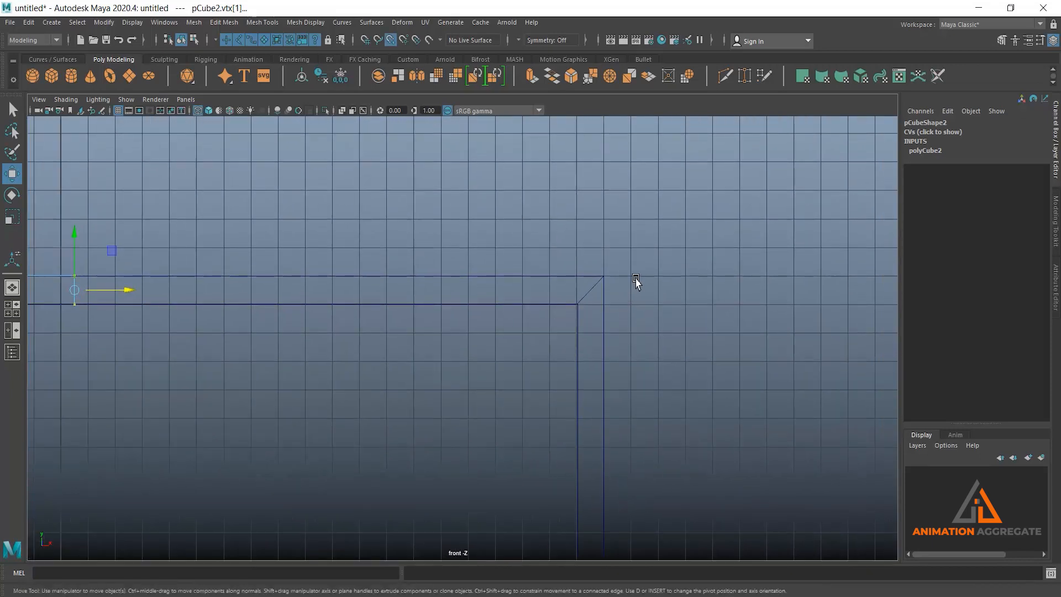
middle_click(610, 275)
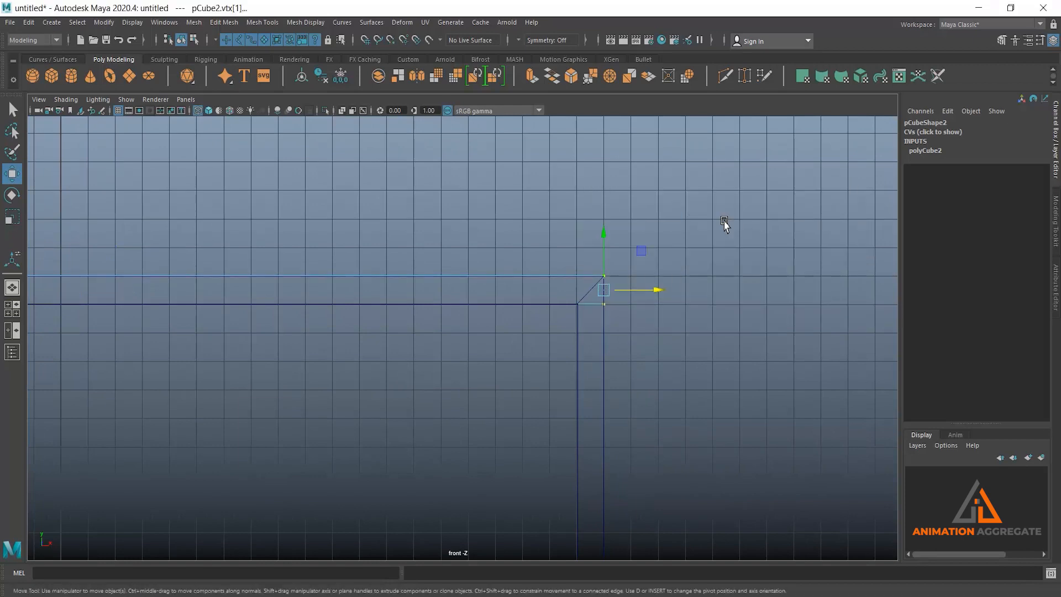
In the top view, snap the top panel's rear vertices along Z to the cabinet's back edge
key(space)
key(space)
alt+drag(613, 308, 343, 251)
key(space)
key(space)
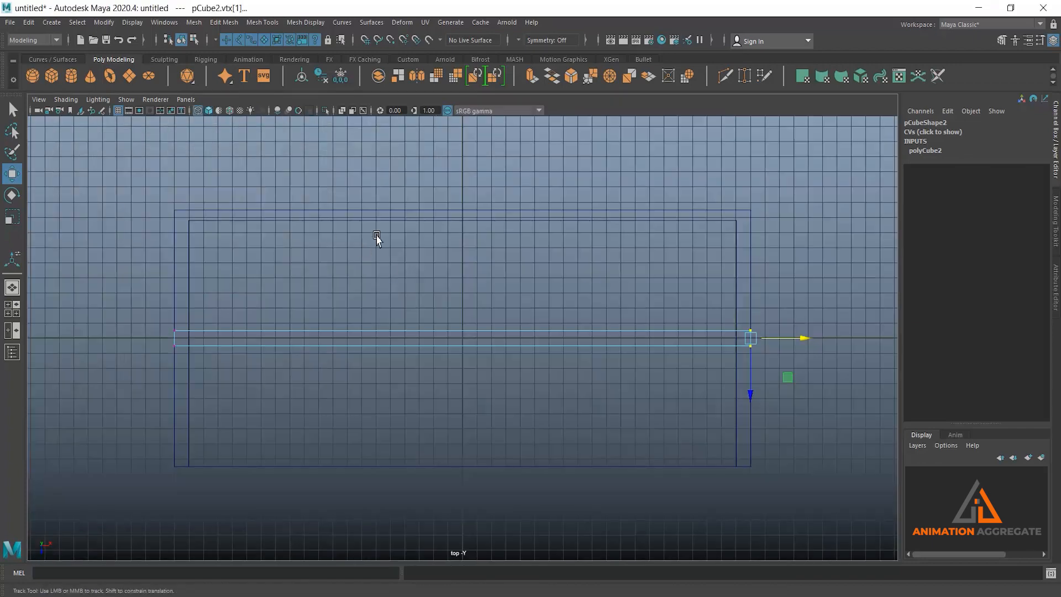
drag(214, 294, 297, 343)
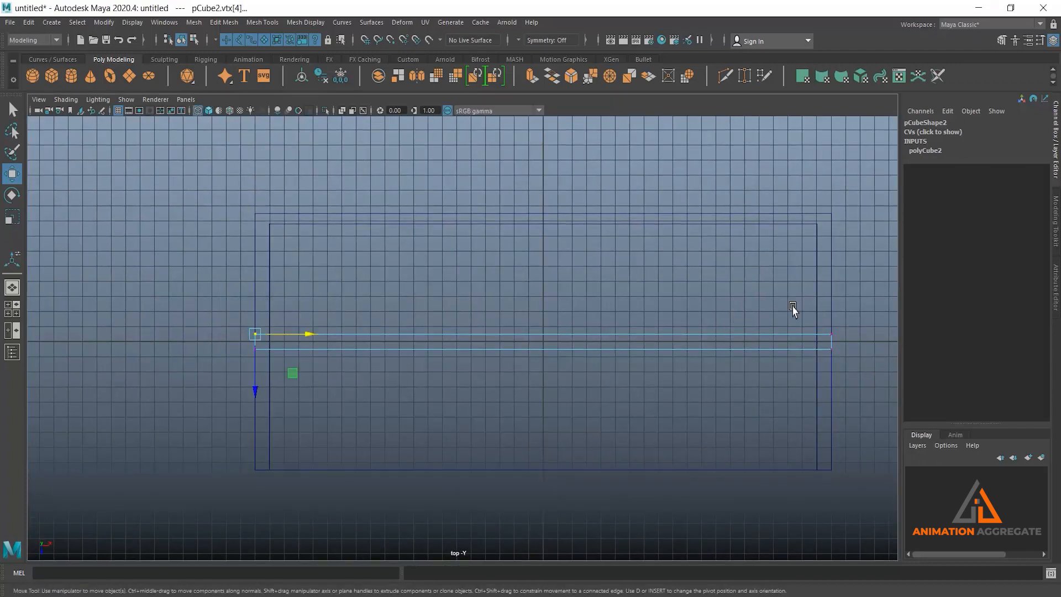
shift+drag(793, 309, 856, 357)
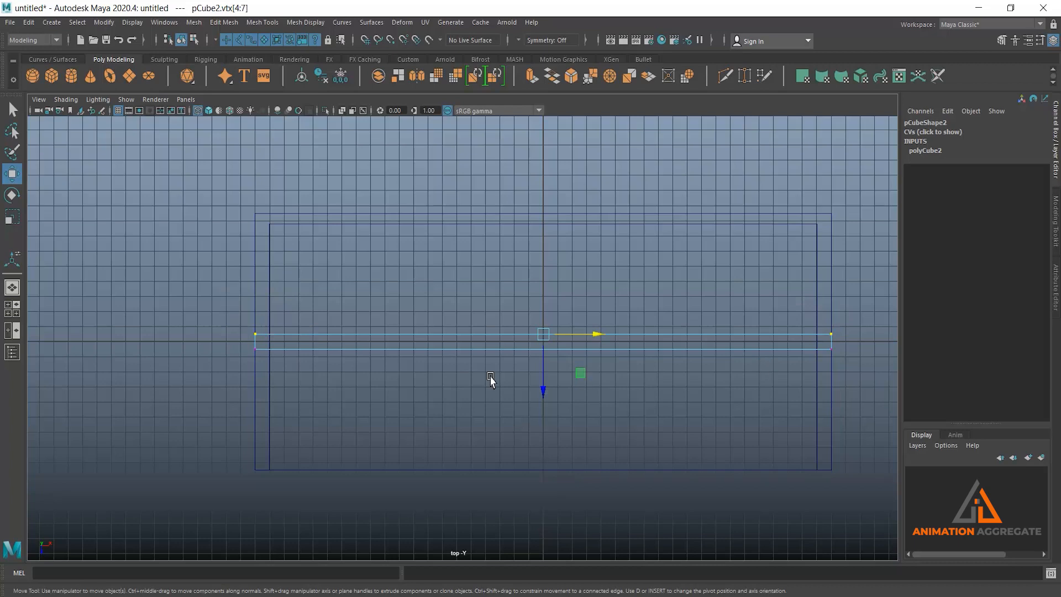
click(546, 392)
middle_drag(255, 218, 255, 213)
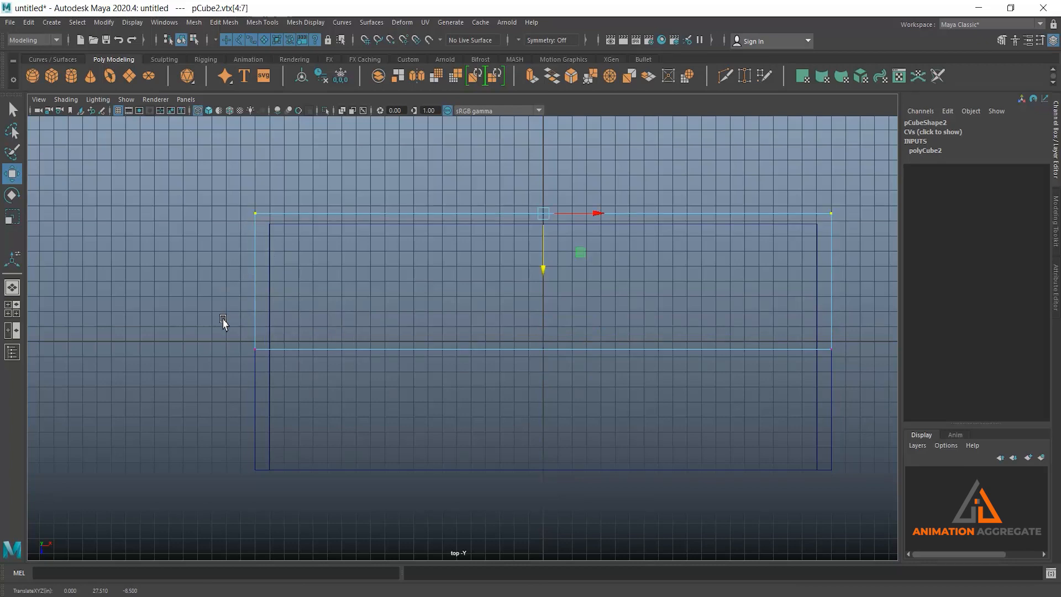
Snap the top panel's front vertices along Z to the cabinet's front edge and return to the perspective view
drag(223, 323, 883, 463)
middle_drag(833, 470, 834, 471)
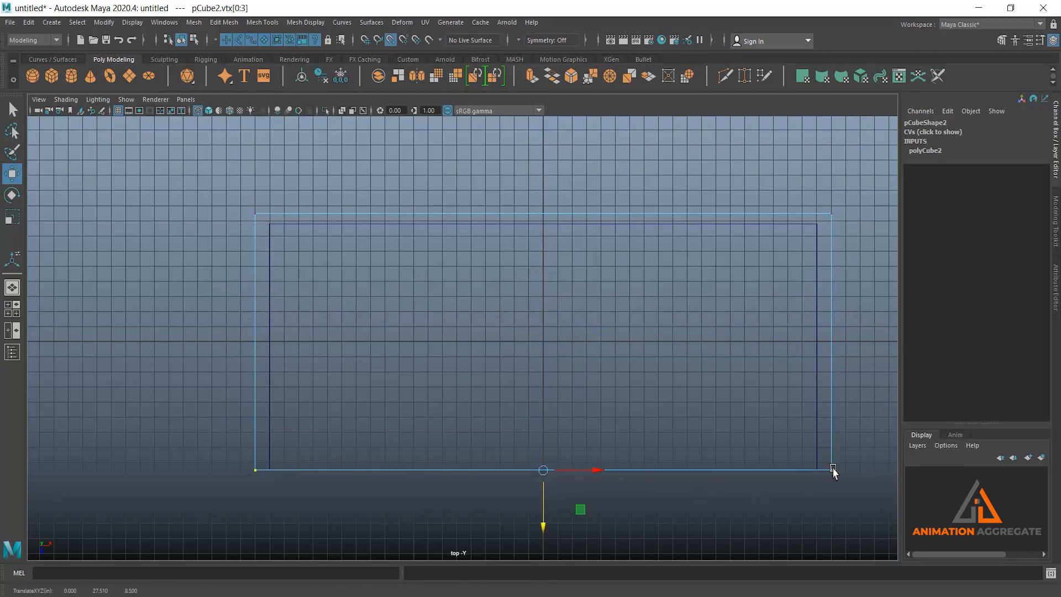
key(space)
key(space)
alt+drag(779, 293, 645, 338)
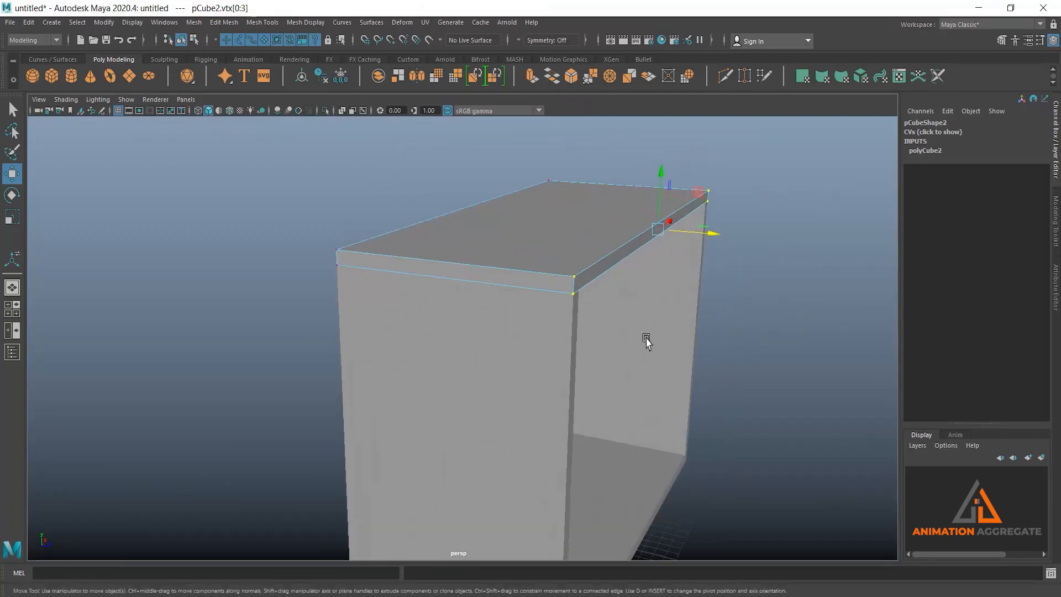
Extrude the top panel's front and side faces outward with Thickness to form a small overhang, finishing in object selection
right_click(562, 264)
click(555, 287)
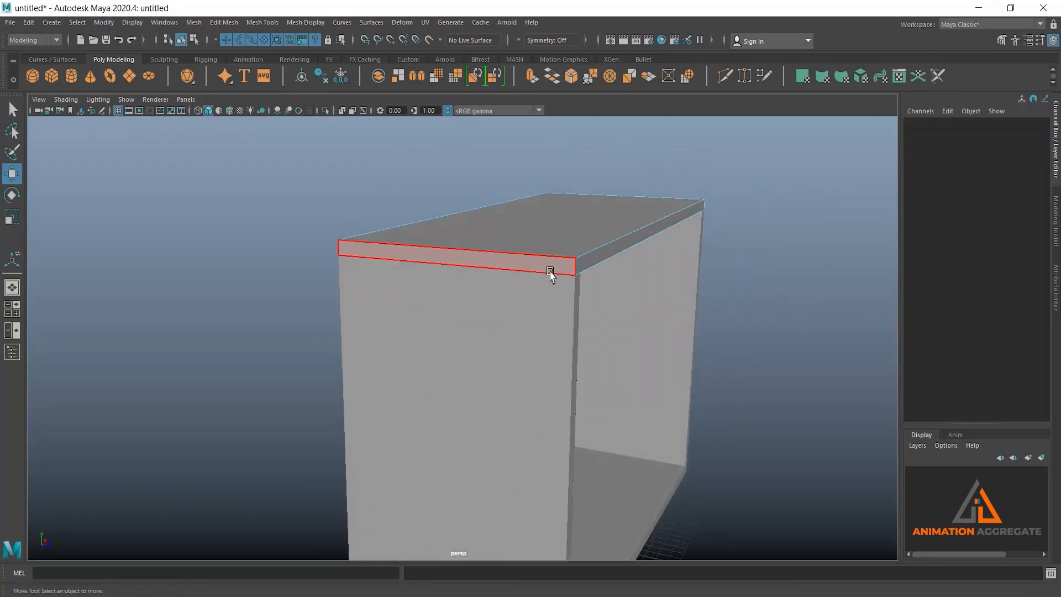
click(550, 268)
shift+click(597, 261)
alt+drag(772, 298, 628, 293)
shift+right_drag(738, 189, 735, 216)
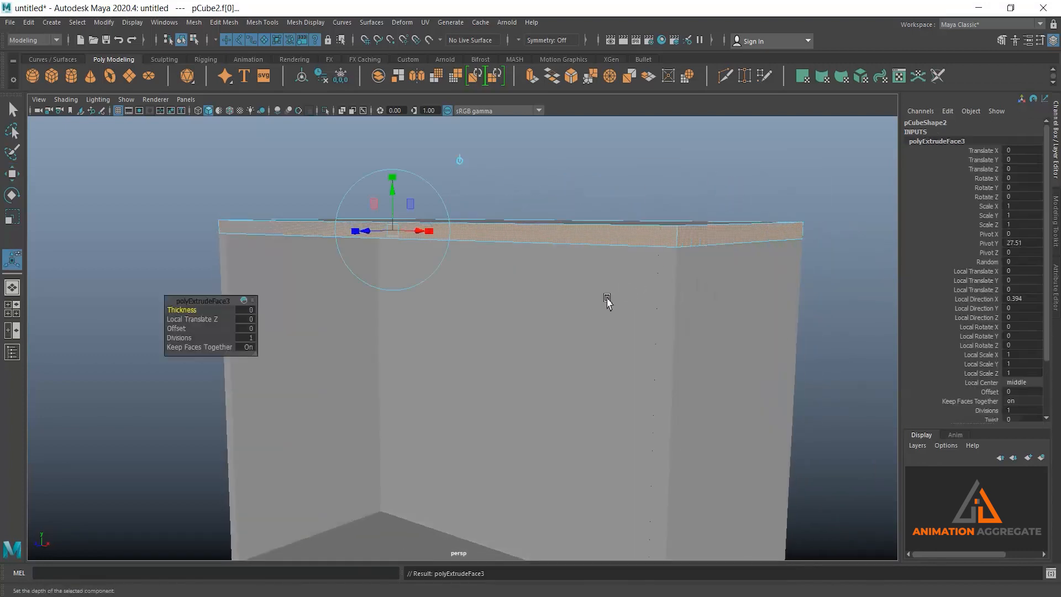
alt+drag(607, 300, 580, 315)
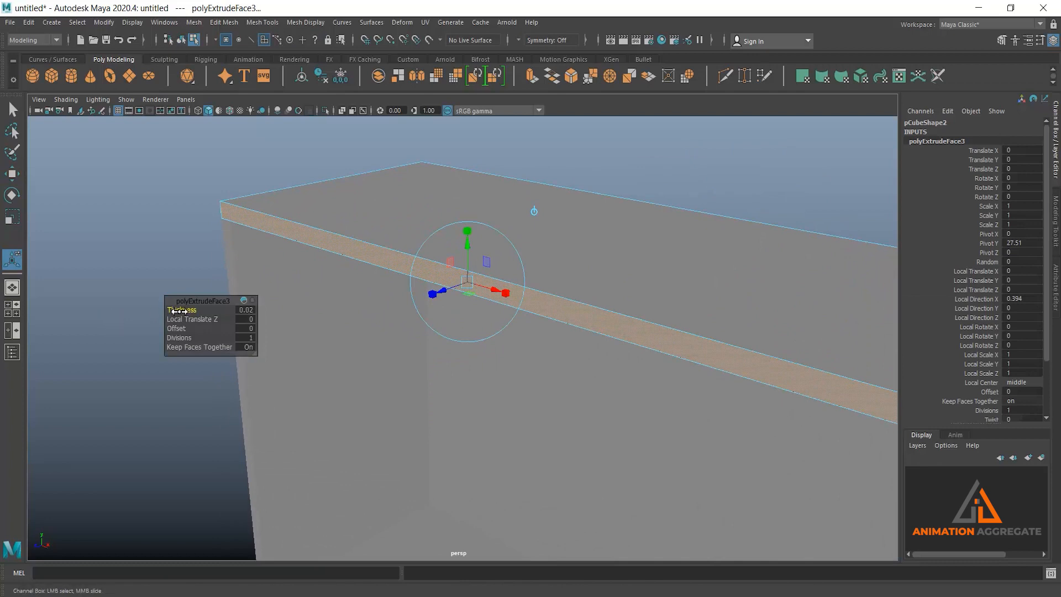
drag(189, 310, 259, 320)
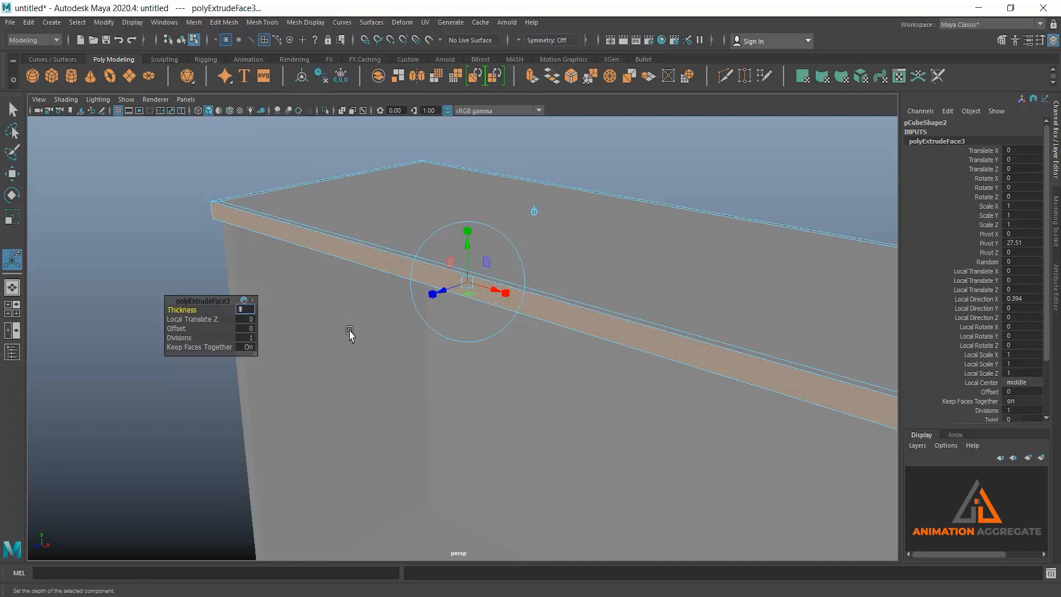
right_drag(521, 265, 604, 189)
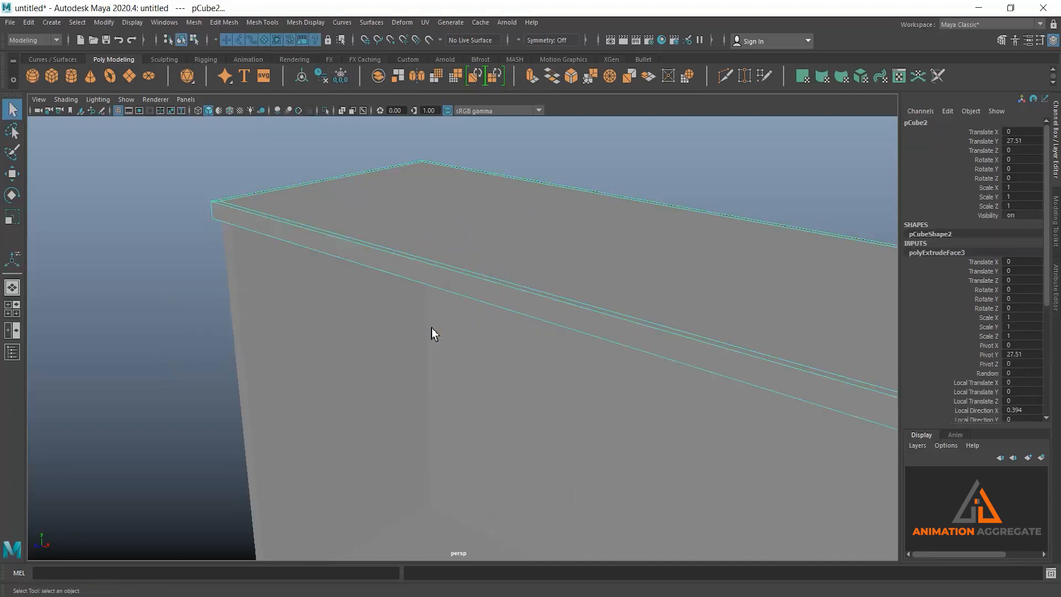
Delete the cabinet body's redundant top faces beneath the new top panel and return the body to object selection
alt+drag(432, 327, 565, 299)
click(513, 273)
alt+drag(630, 330, 560, 326)
scroll(528, 349, down, 3)
alt+drag(586, 397, 578, 409)
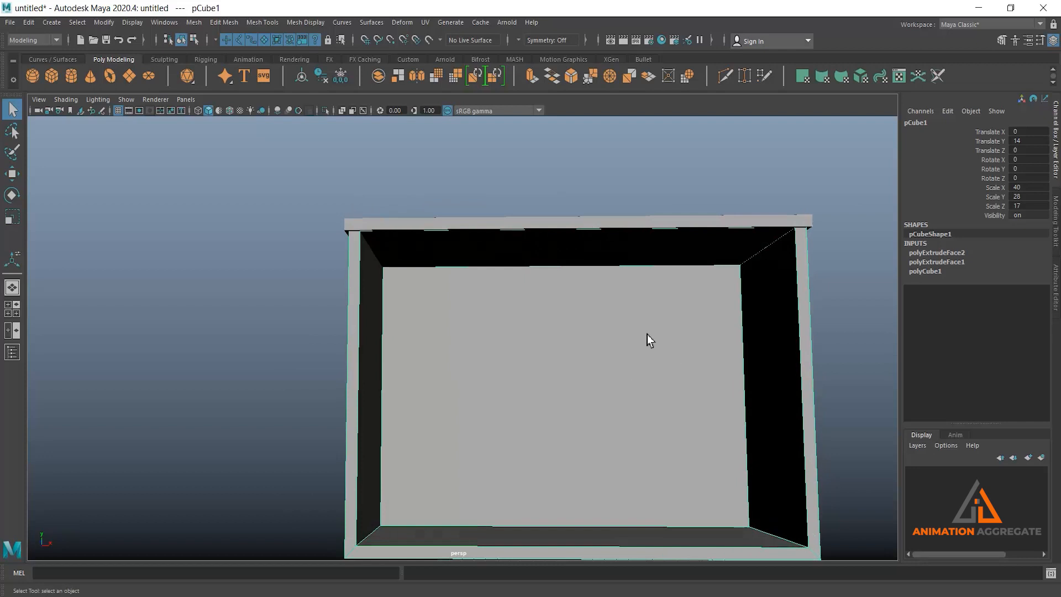
right_drag(646, 334, 645, 347)
drag(578, 196, 578, 256)
drag(507, 184, 574, 245)
mouse_move(426, 309)
alt+mouse_down()
mouse_move(429, 329)
mouse_move(431, 304)
alt+mouse_up()
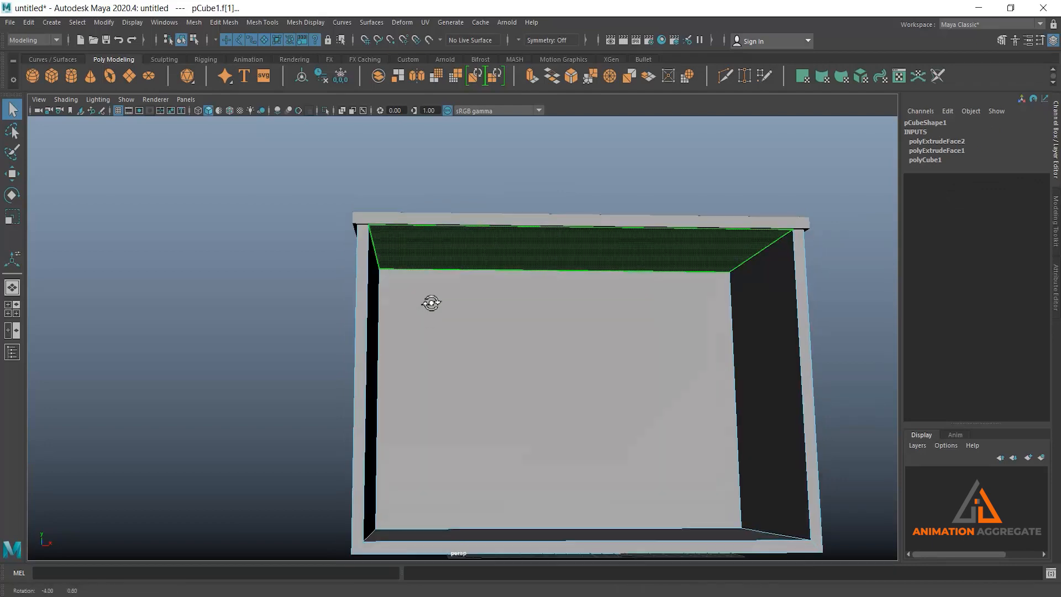
right_drag(530, 294, 532, 328)
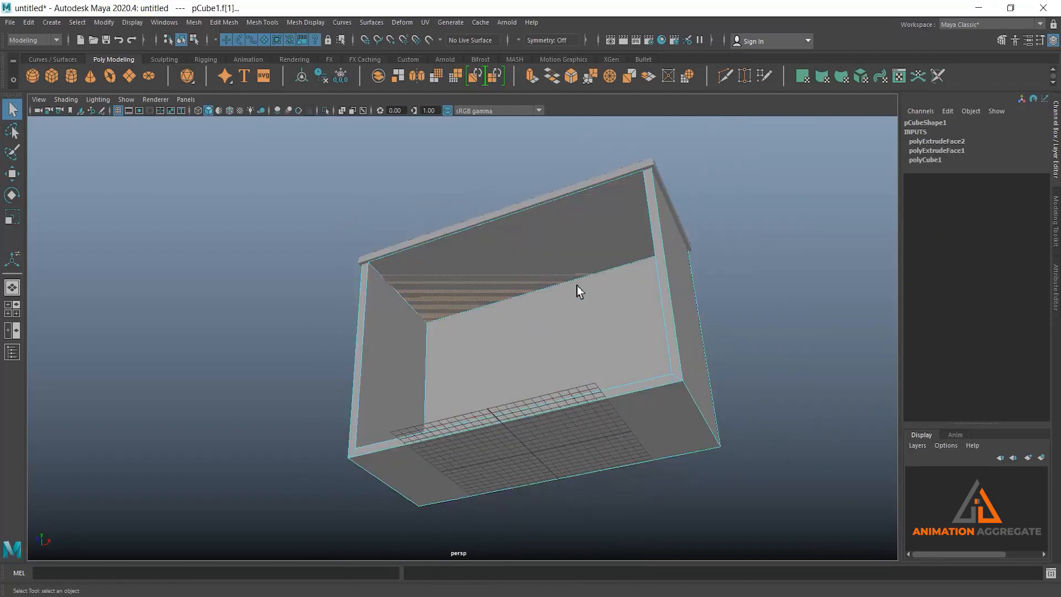
drag(748, 308, 223, 443)
key(Delete)
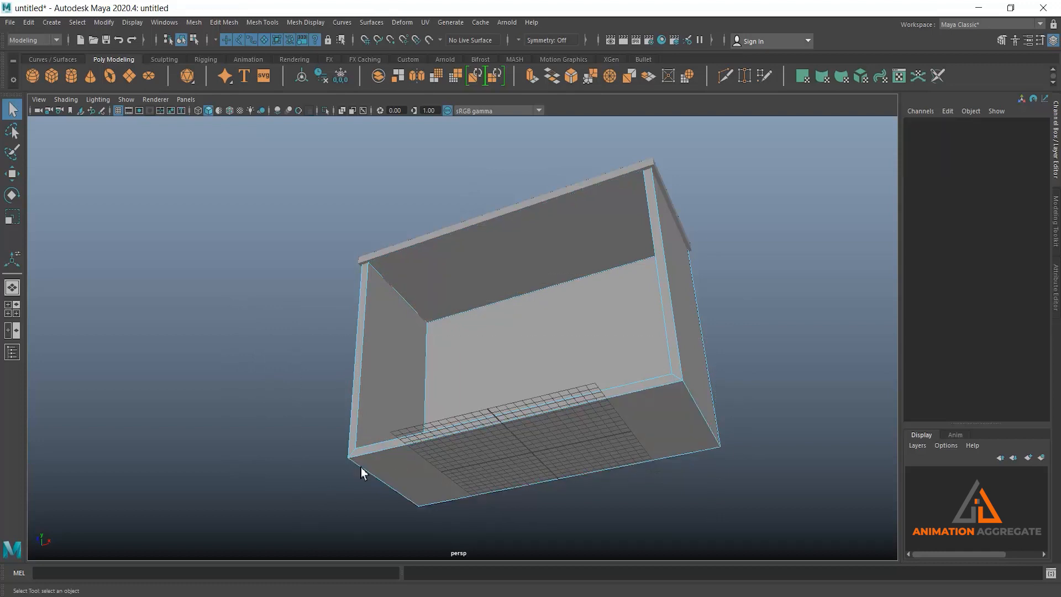
alt+drag(508, 406, 509, 329)
right_drag(509, 293, 588, 241)
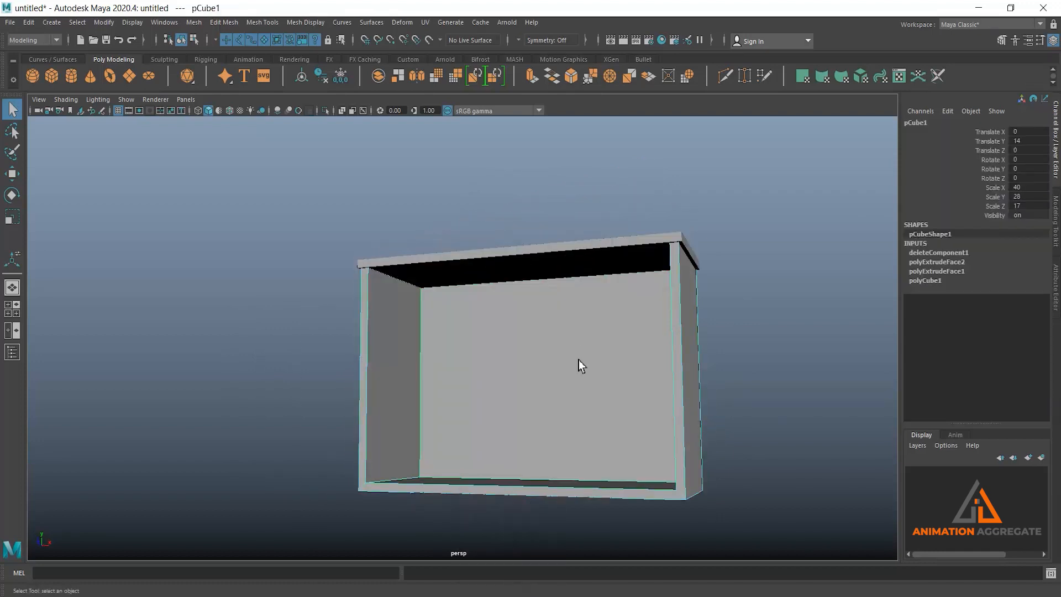
Isolate the cabinet body and level the vertices of its open top by scaling them along Y, finishing in object selection
click(325, 111)
alt+drag(453, 337, 469, 283)
right_drag(469, 283, 420, 253)
drag(284, 194, 775, 340)
key(r)
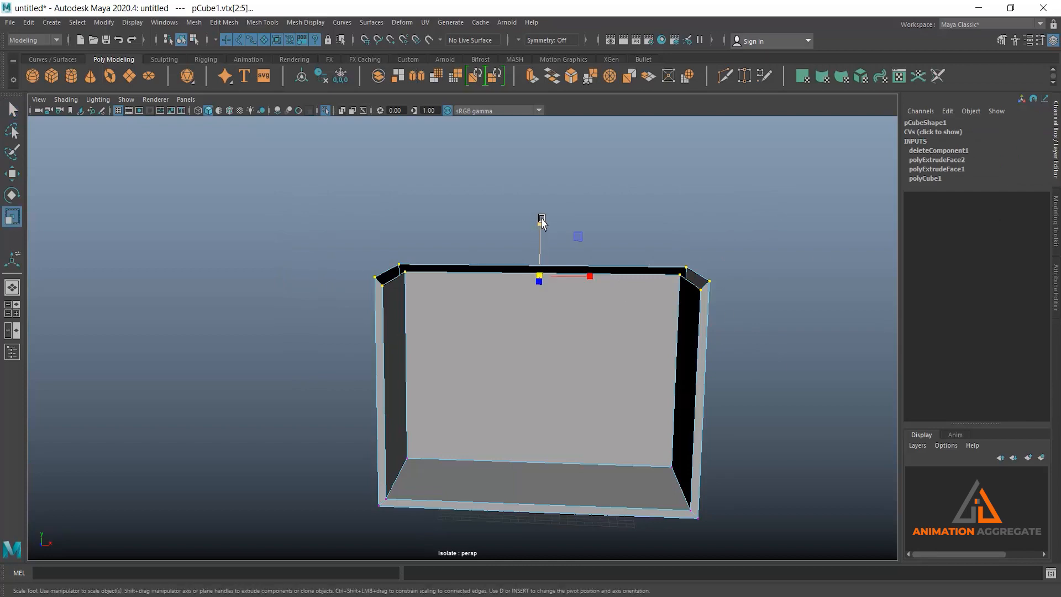
drag(541, 219, 534, 302)
alt+drag(534, 375, 561, 249)
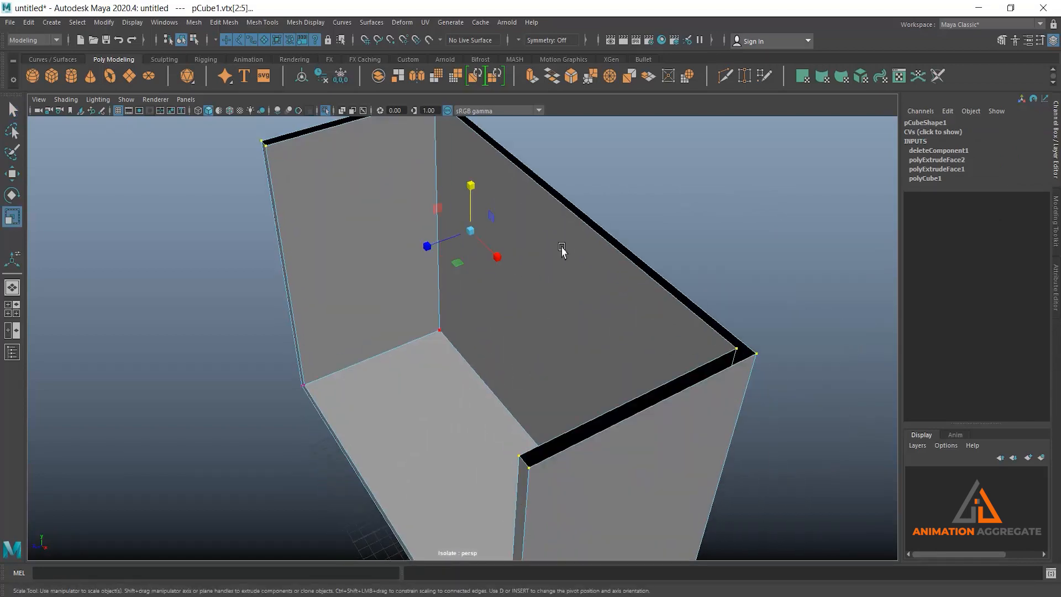
right_drag(561, 249, 597, 225)
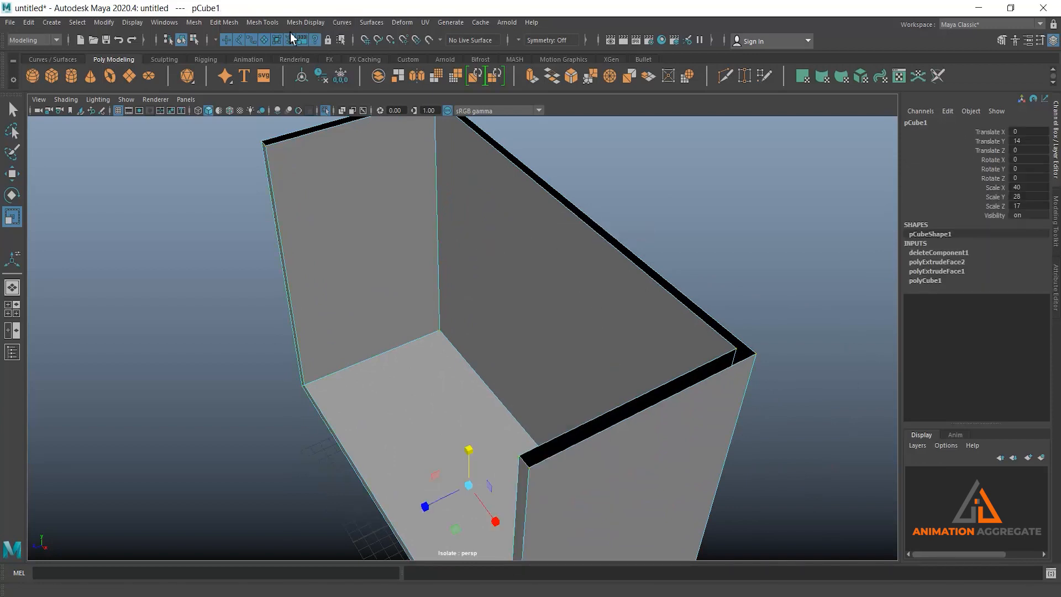
Cap the open top gap of the cabinet's right side wall with the Append to Polygon tool
click(276, 22)
click(281, 62)
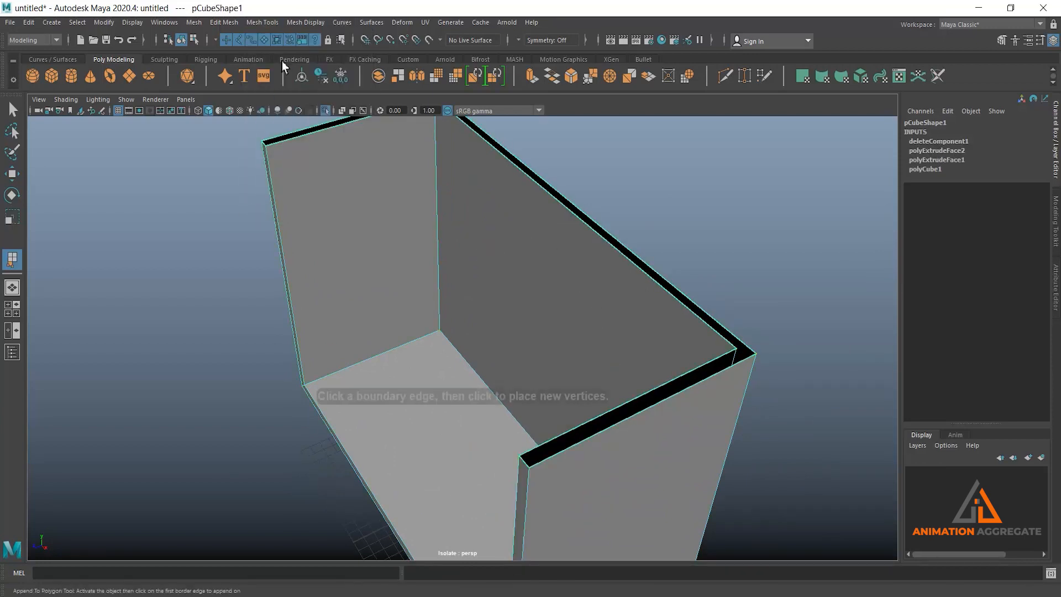
alt+drag(575, 176, 580, 332)
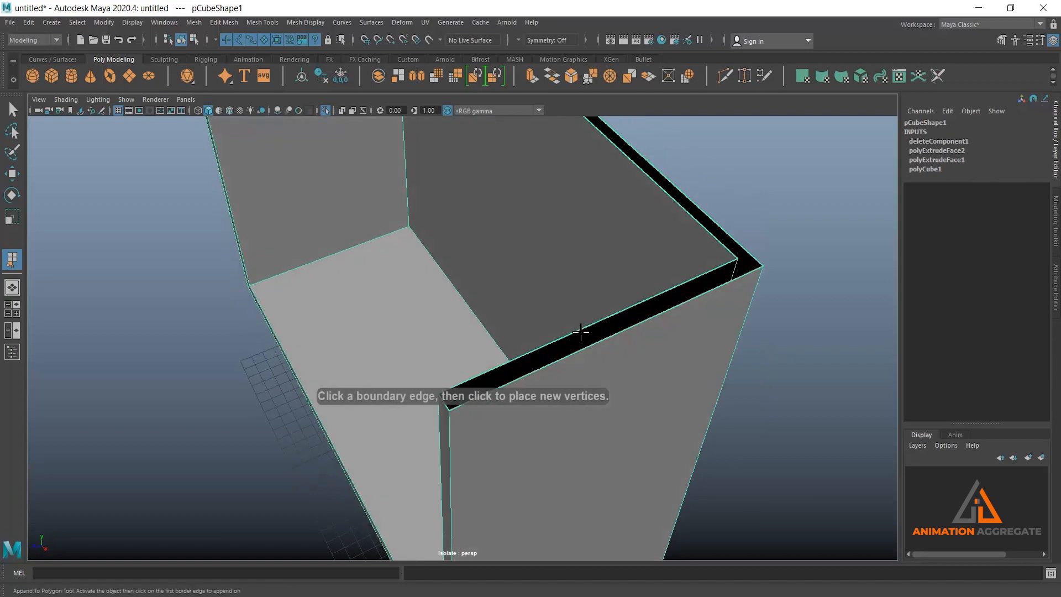
click(586, 328)
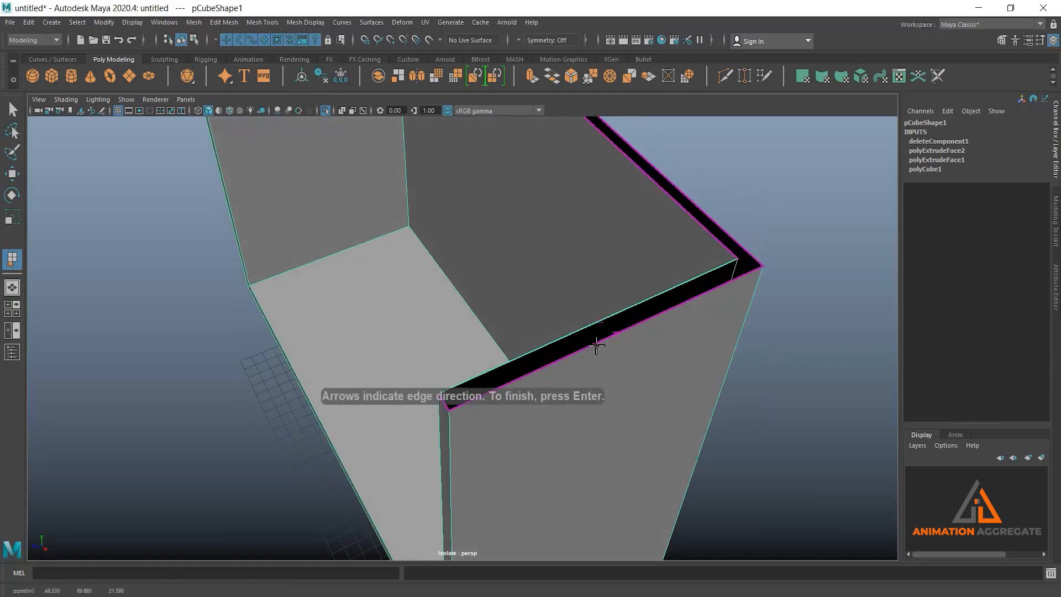
click(597, 343)
key(Return)
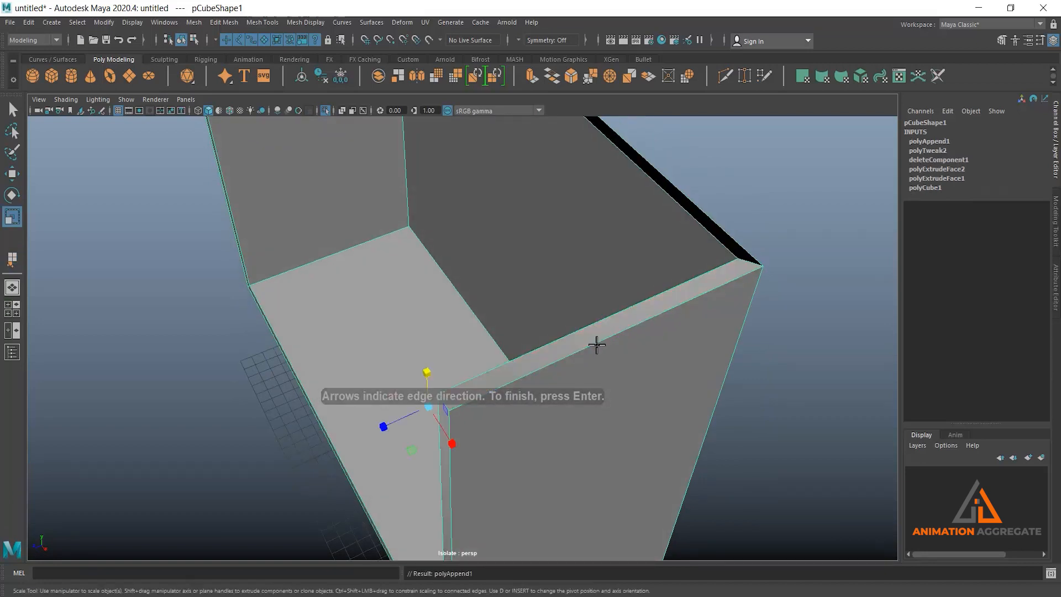
Cap the open top gap of the cabinet's left side wall with Append to Polygon
alt+drag(587, 362, 528, 354)
key(g)
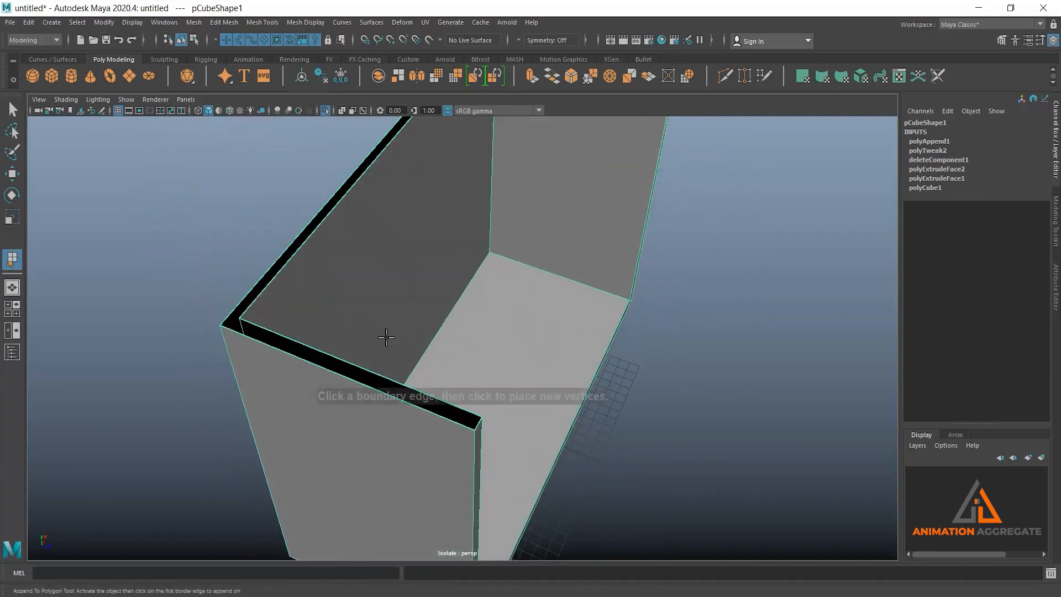
click(376, 390)
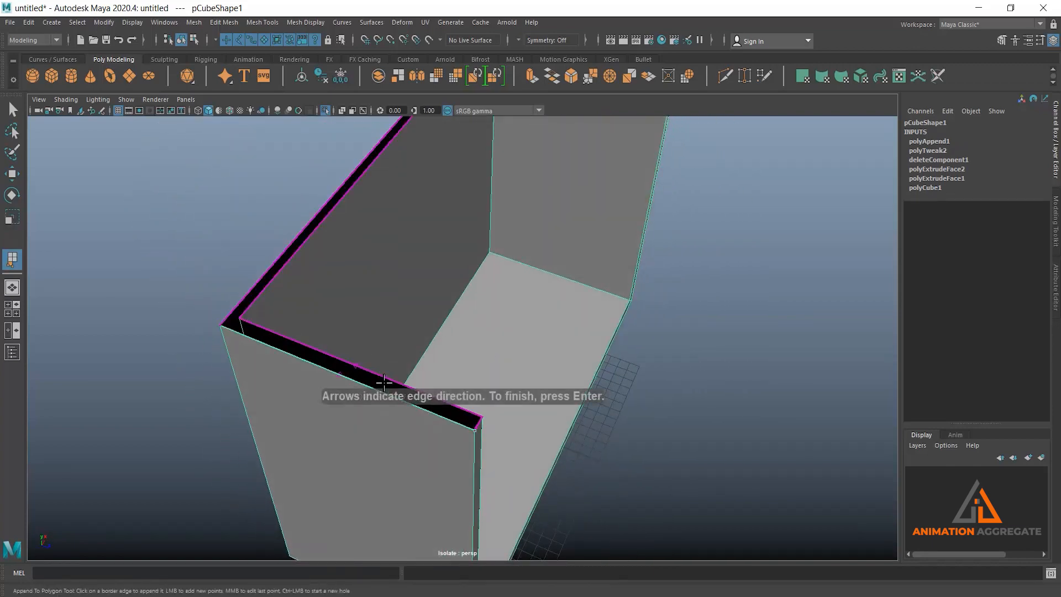
click(386, 379)
key(Return)
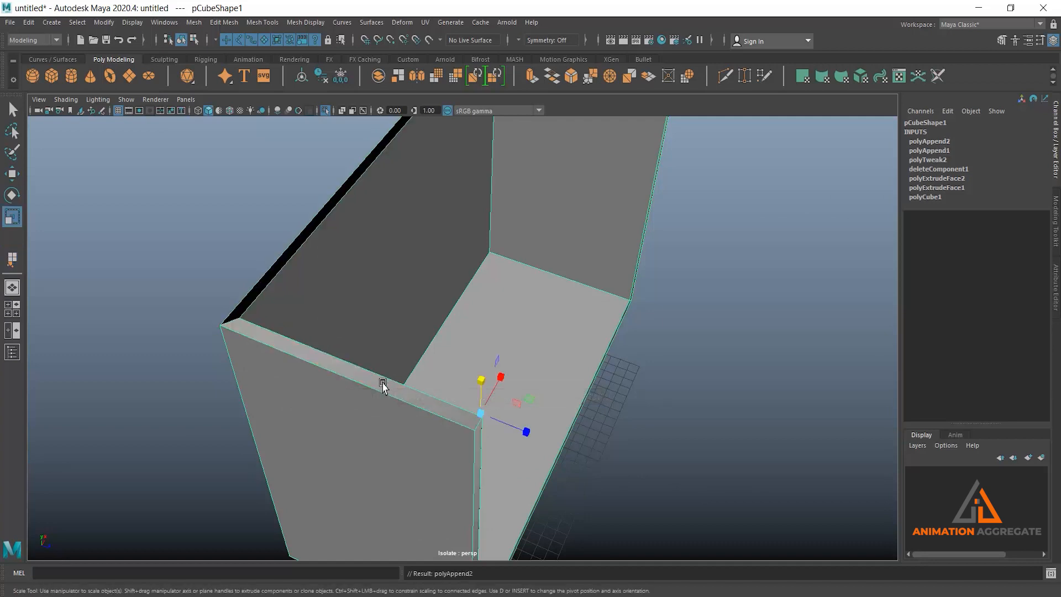
Cap the open top gap of the cabinet's back wall with Append to Polygon and show the hidden top panel again
alt+drag(294, 364, 359, 374)
key(g)
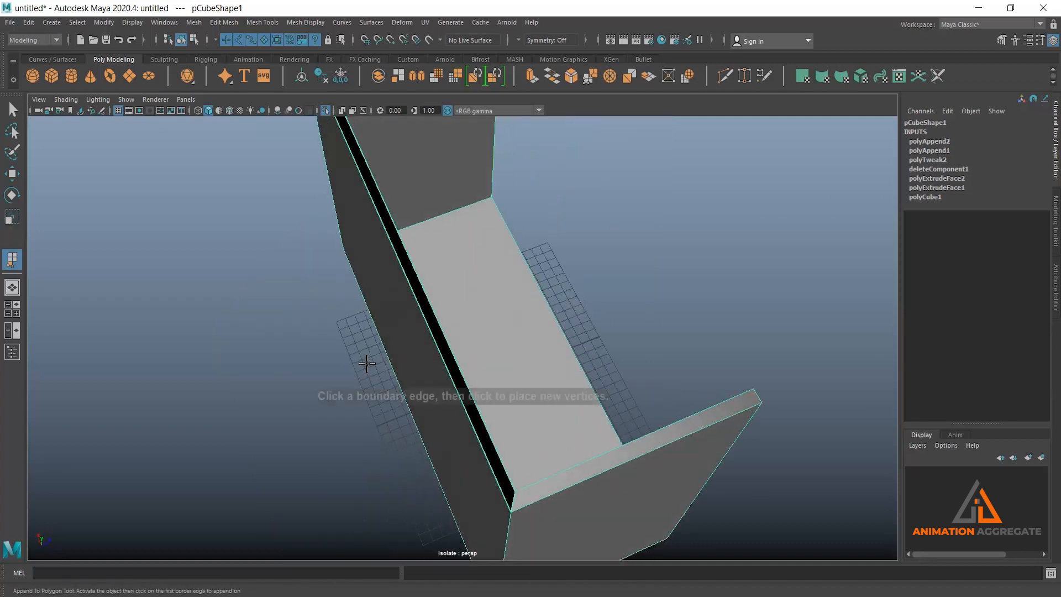
click(435, 344)
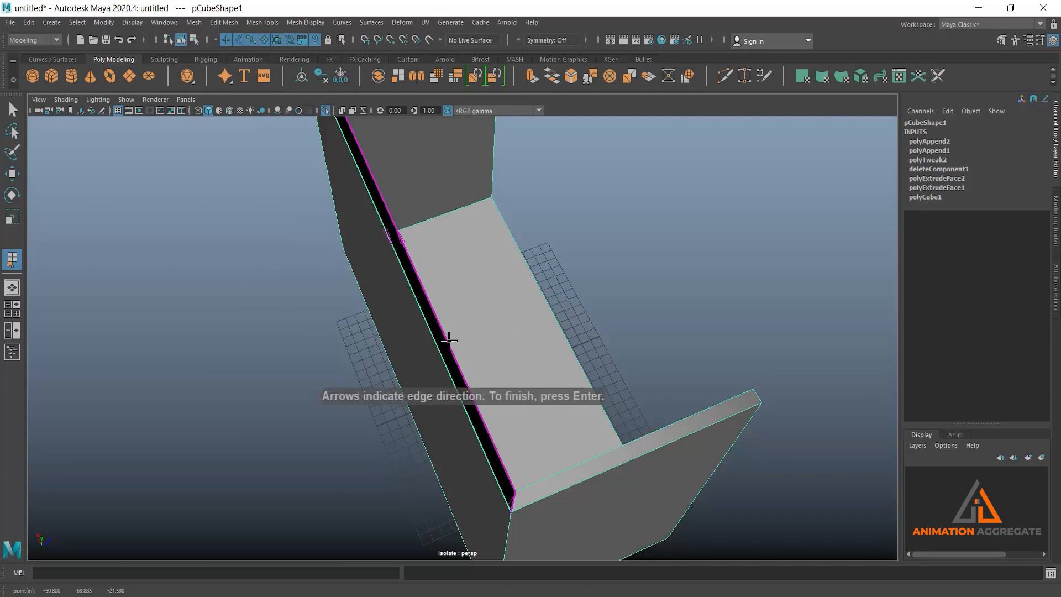
click(448, 341)
key(Return)
right_click(462, 296)
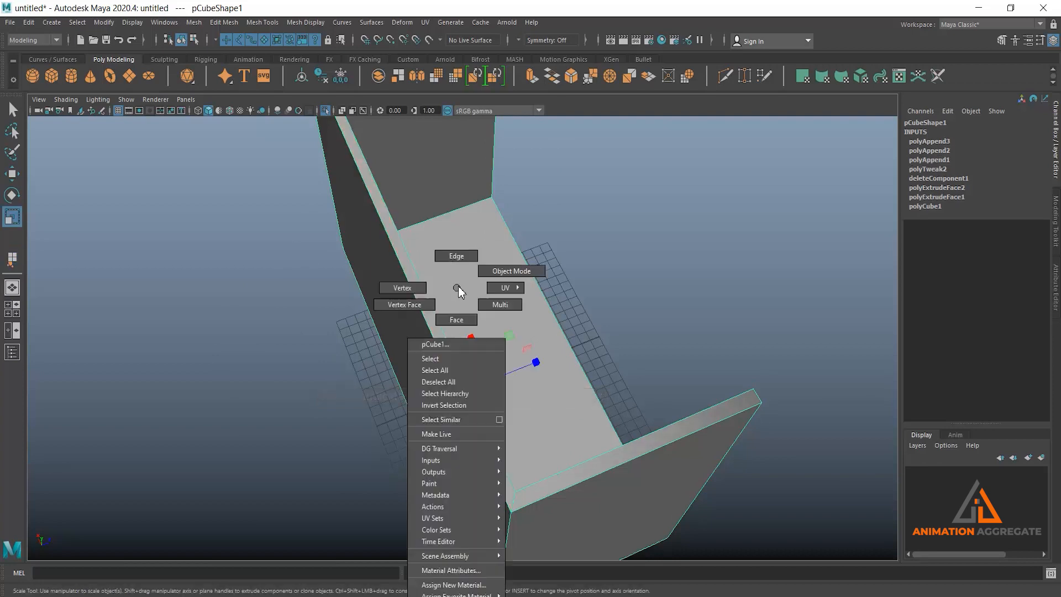
alt+drag(621, 374, 489, 348)
alt+right_drag(488, 348, 459, 254)
alt+middle_drag(473, 297, 483, 343)
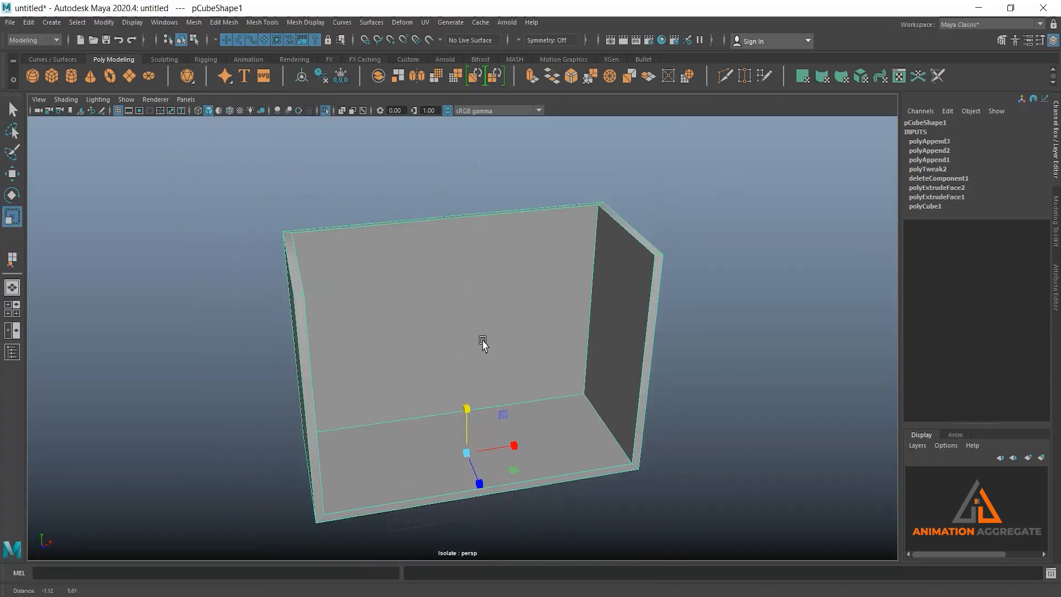
click(326, 111)
alt+drag(362, 189, 458, 252)
Check the cabinet's reference images and bevel the outer rim and corner edges of the top panel in Maya
click(464, 209)
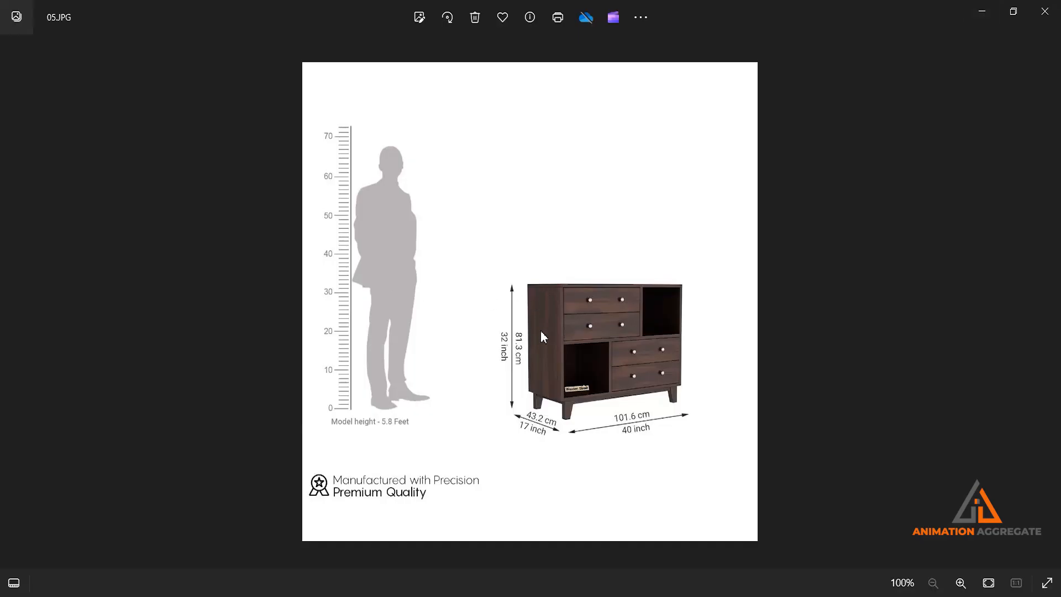
click(11, 304)
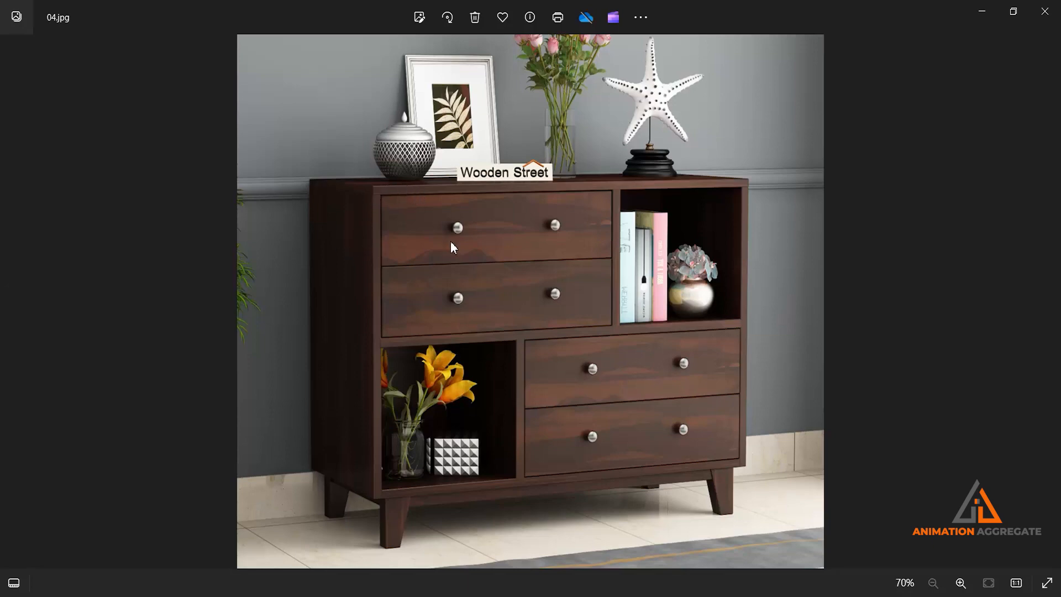
click(985, 10)
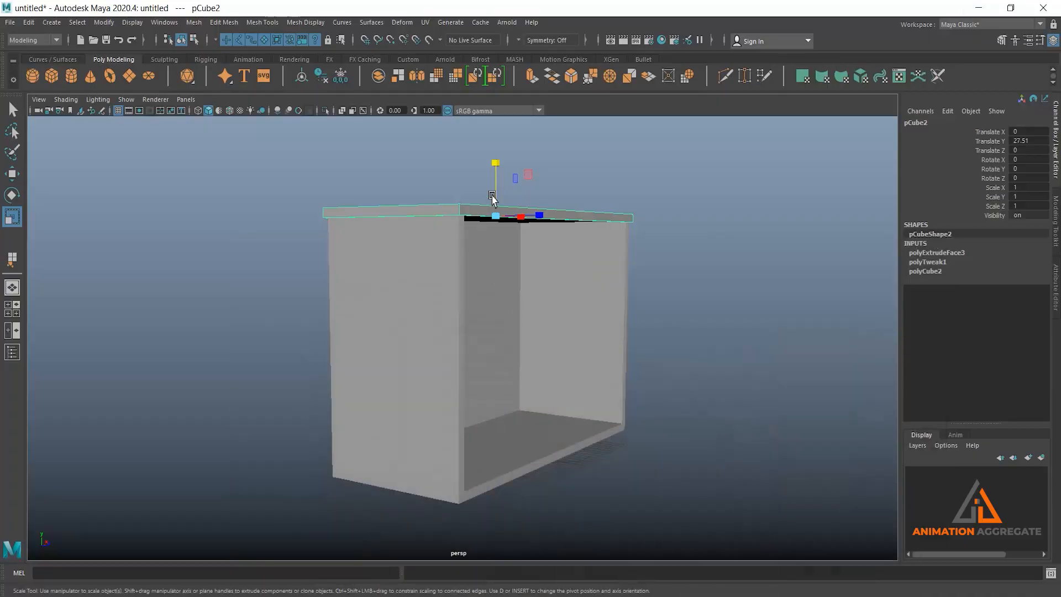
scroll(492, 199, up, 10)
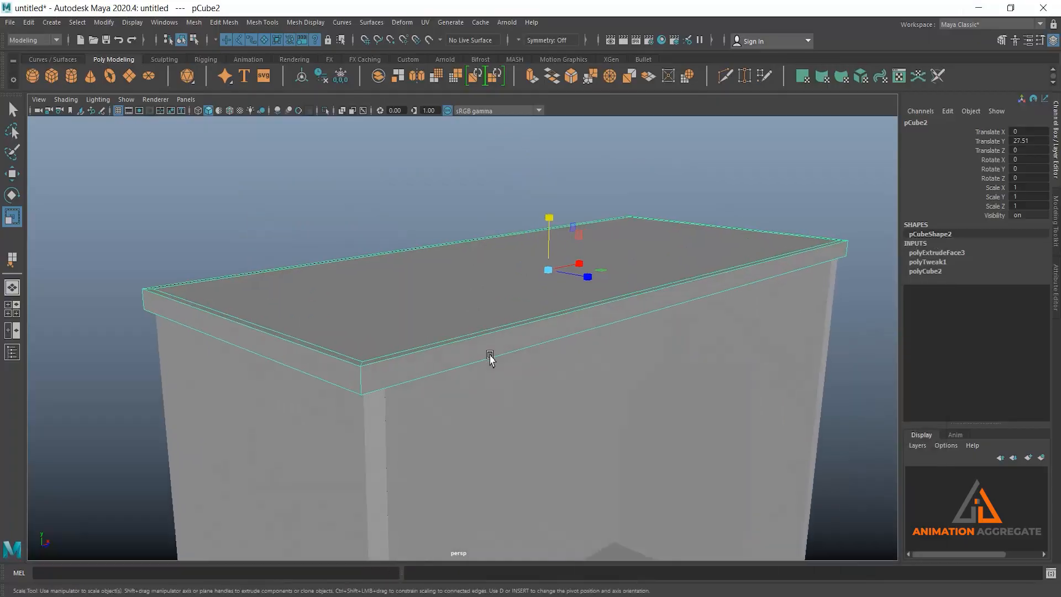
right_drag(451, 298, 450, 261)
click(446, 367)
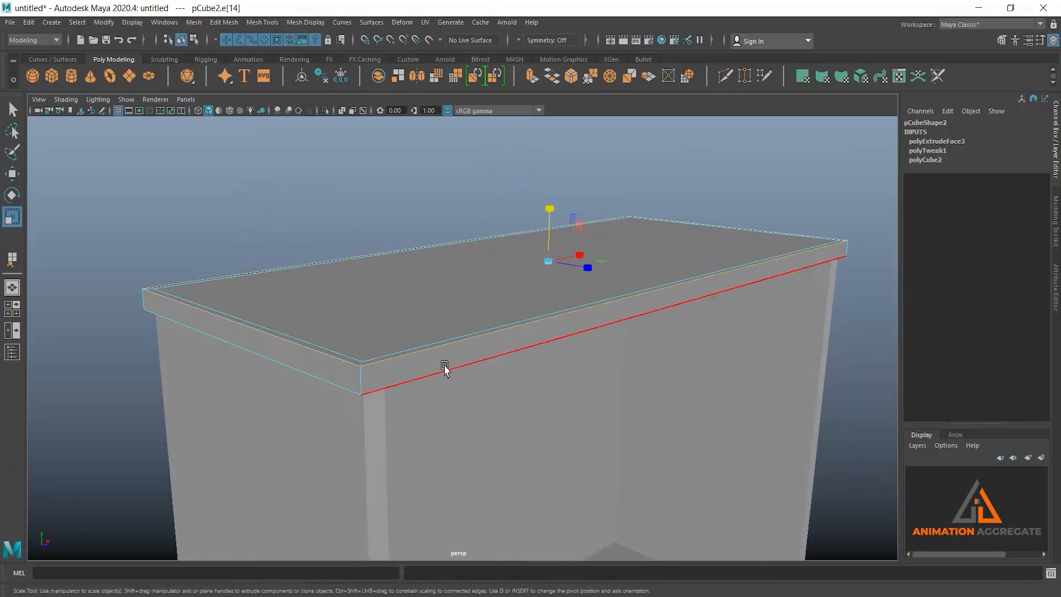
shift+click(321, 378)
alt+drag(258, 356, 350, 342)
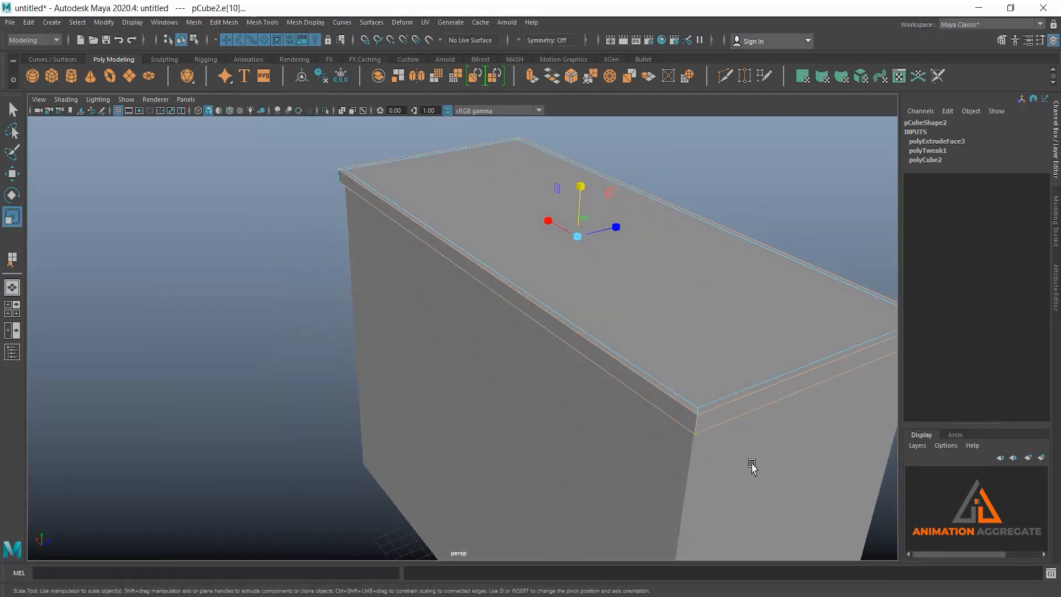
alt+drag(752, 467, 620, 398)
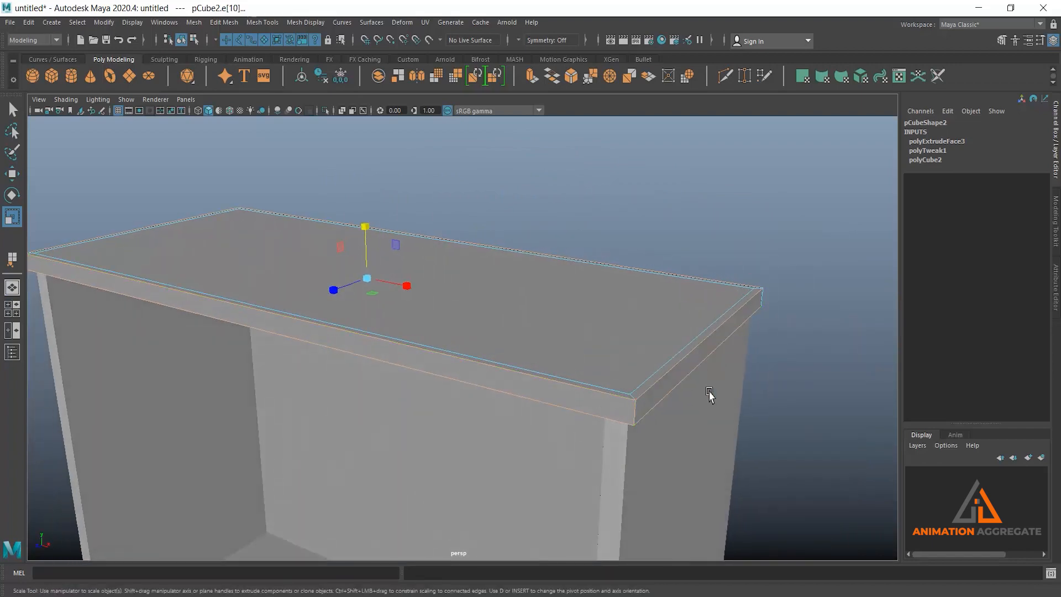
alt+drag(710, 394, 651, 393)
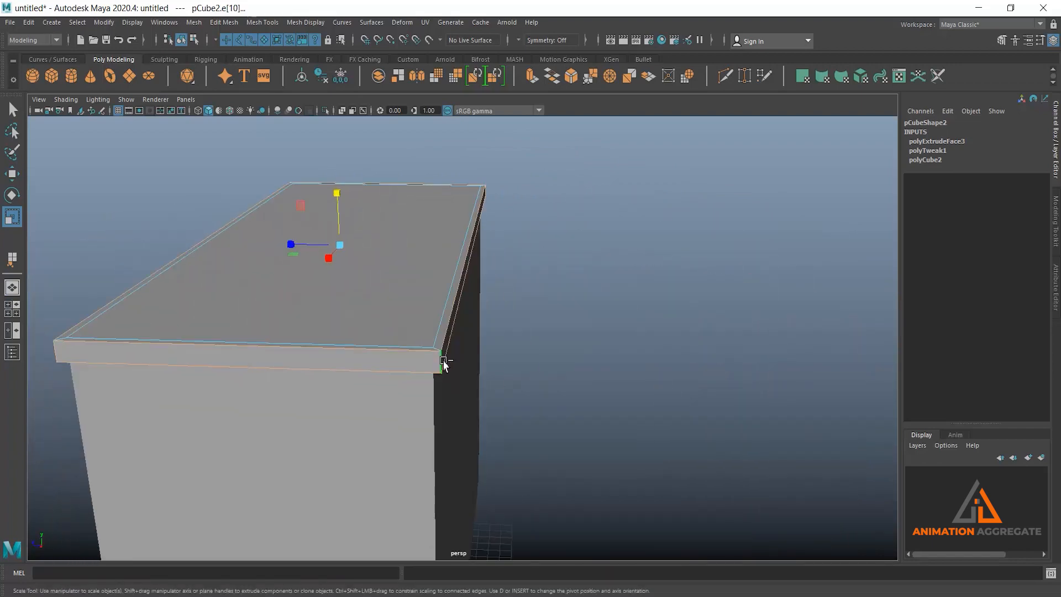
alt+drag(443, 362, 503, 393)
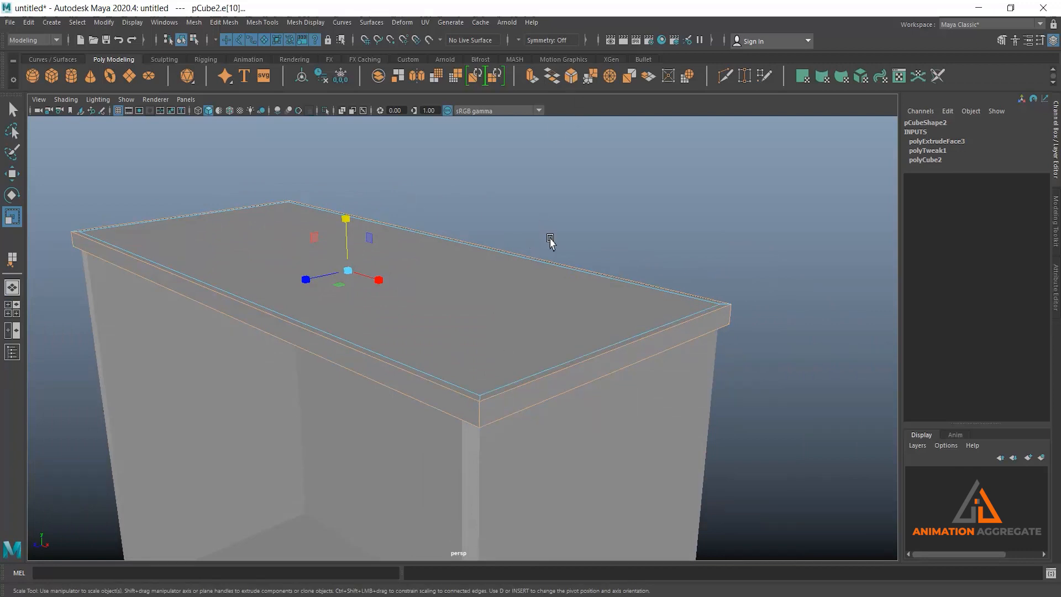
alt+drag(618, 332, 583, 301)
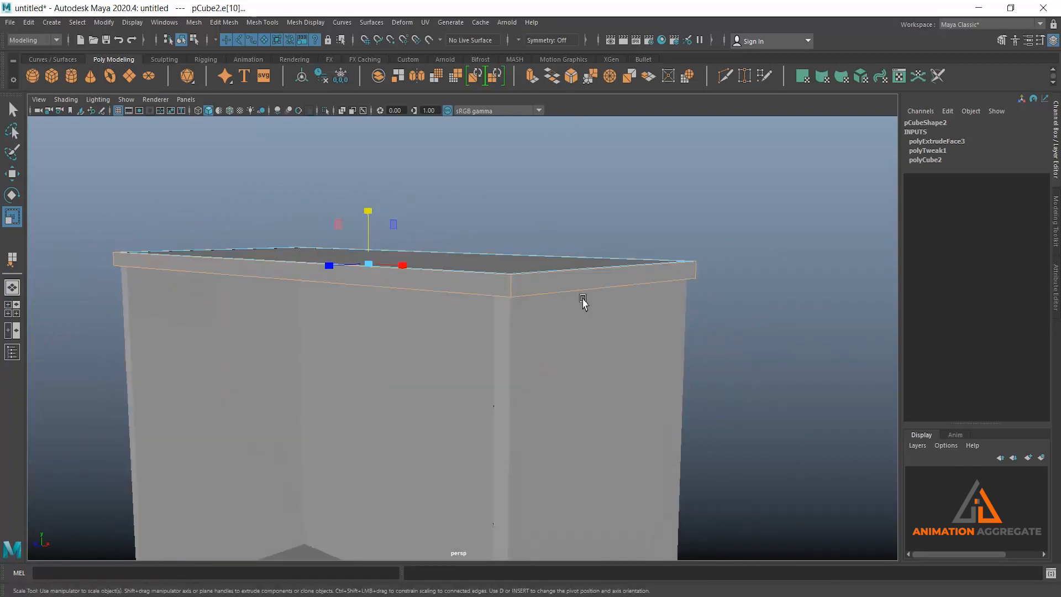
click(573, 80)
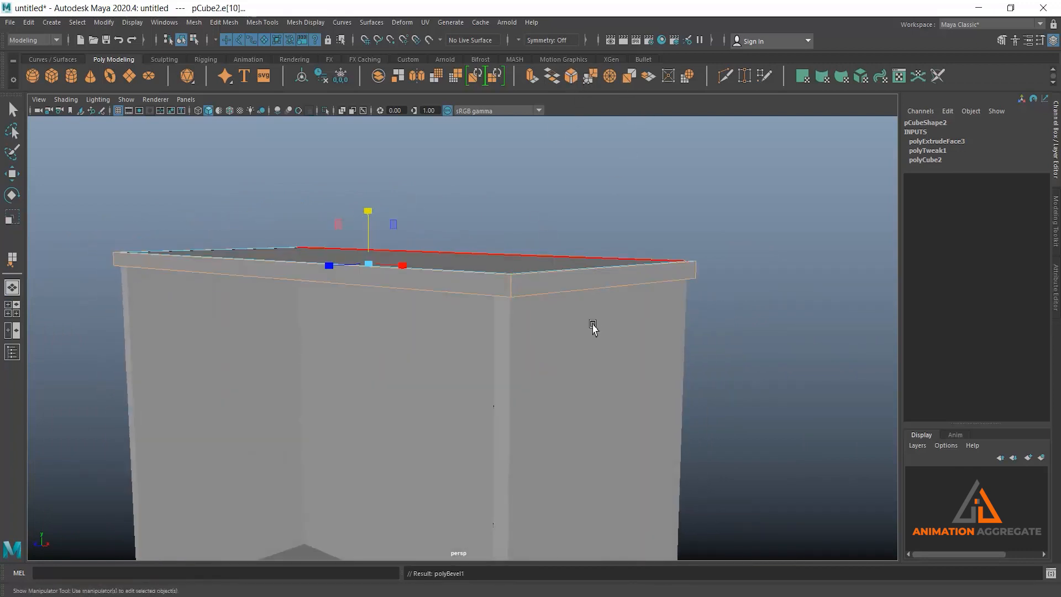
alt+drag(531, 191, 470, 214)
alt+drag(497, 290, 521, 260)
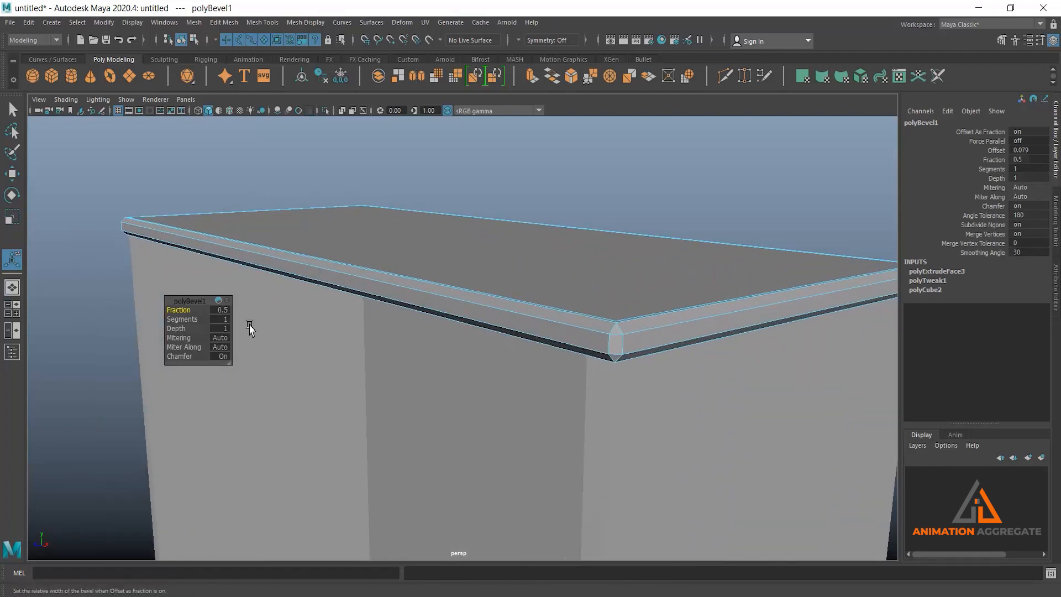
Set the top panel's bevel Fraction to 0.15 and Segments to 2, finishing in object selection
drag(183, 313, 162, 322)
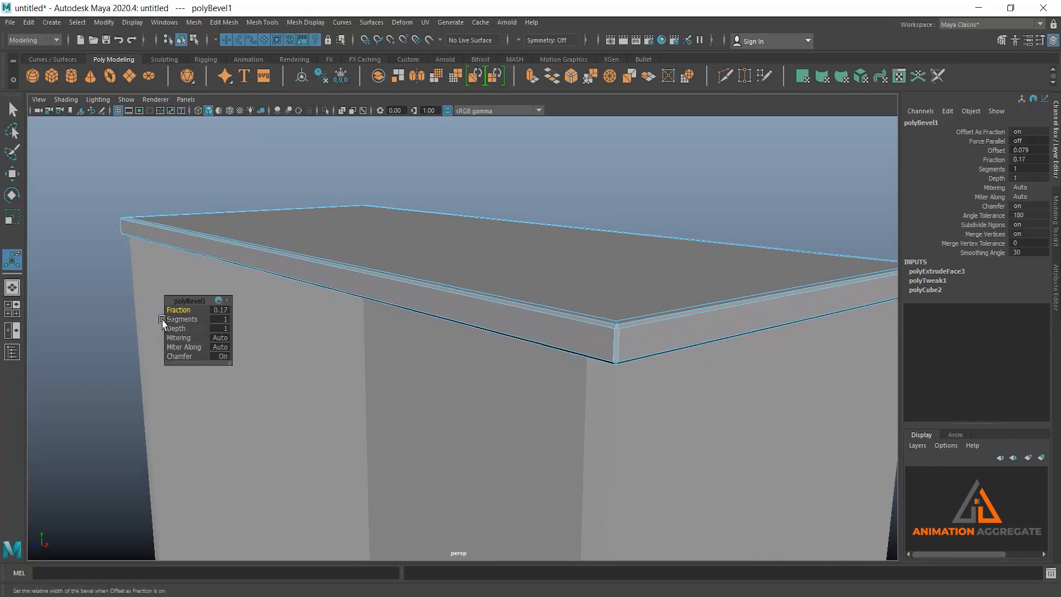
click(223, 314)
text(.15)
key(Return)
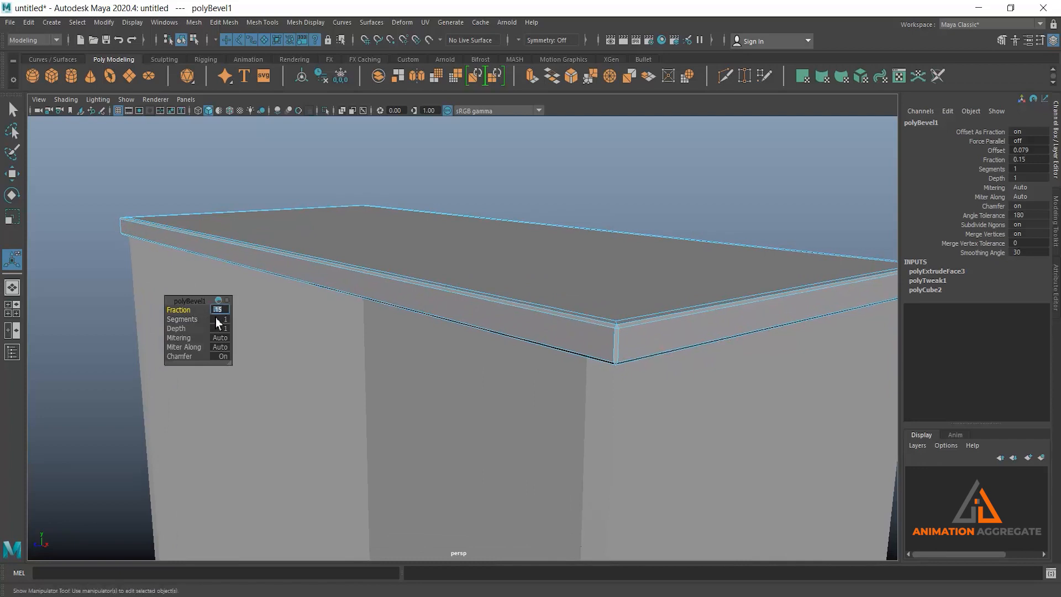
click(223, 319)
text(2)
key(Return)
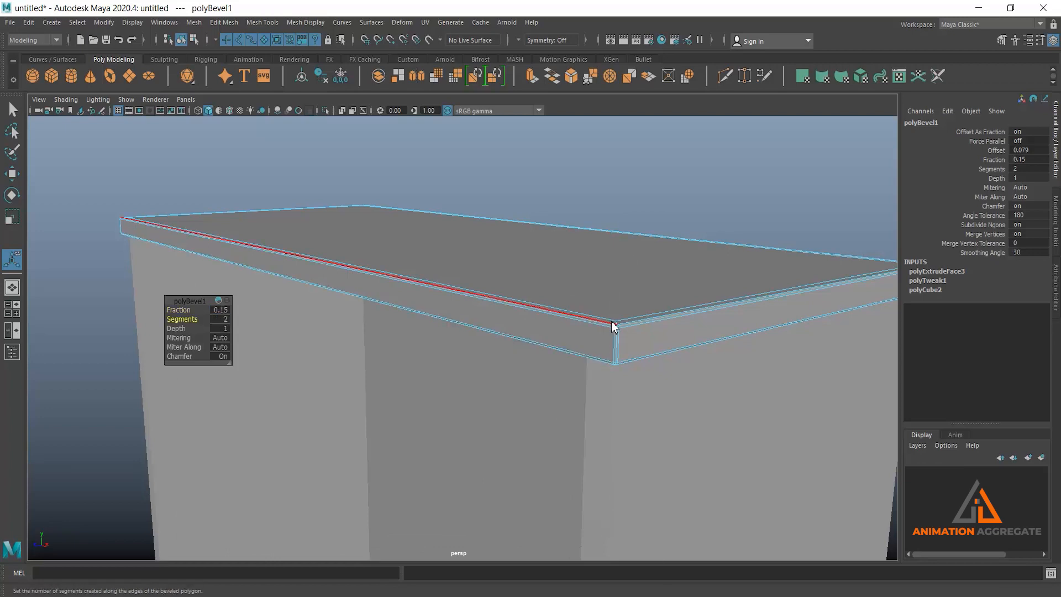
right_drag(611, 294, 684, 251)
Examine the bevelled rim and corners of the top panel from several angles
alt+drag(684, 252, 644, 323)
click(757, 189)
alt+drag(757, 189, 673, 359)
click(675, 352)
alt+middle_drag(641, 352, 524, 367)
alt+right_drag(541, 373, 629, 384)
alt+middle_drag(641, 383, 541, 359)
alt+right_drag(547, 360, 582, 397)
alt+right_drag(659, 425, 481, 360)
alt+drag(481, 361, 578, 366)
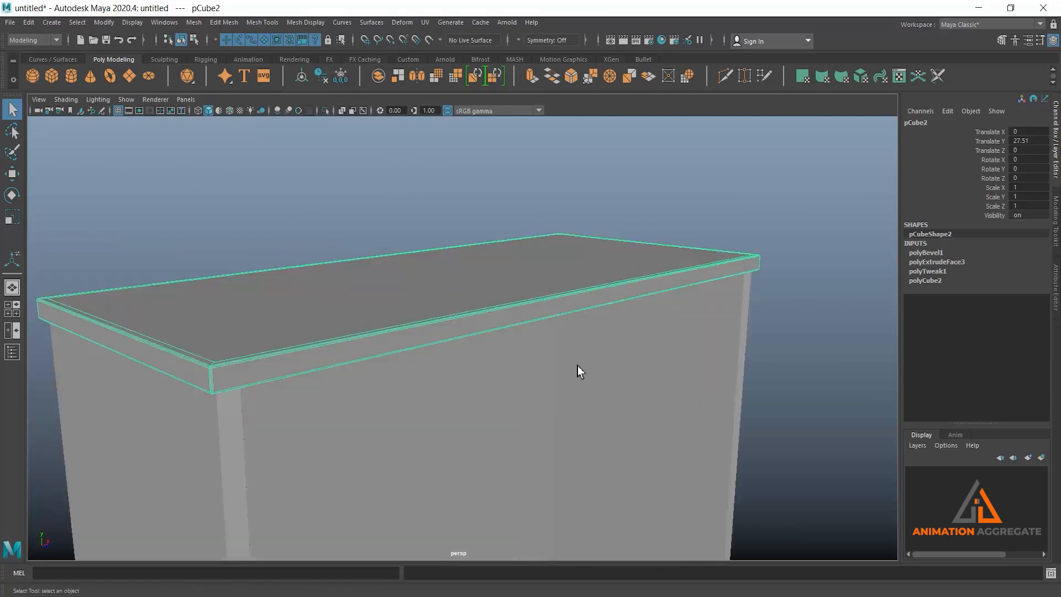
alt+right_drag(578, 366, 456, 339)
alt+drag(456, 338, 489, 330)
click(453, 244)
alt+drag(446, 292, 531, 276)
Bevel all edges of the cabinet body beneath the top panel
click(566, 355)
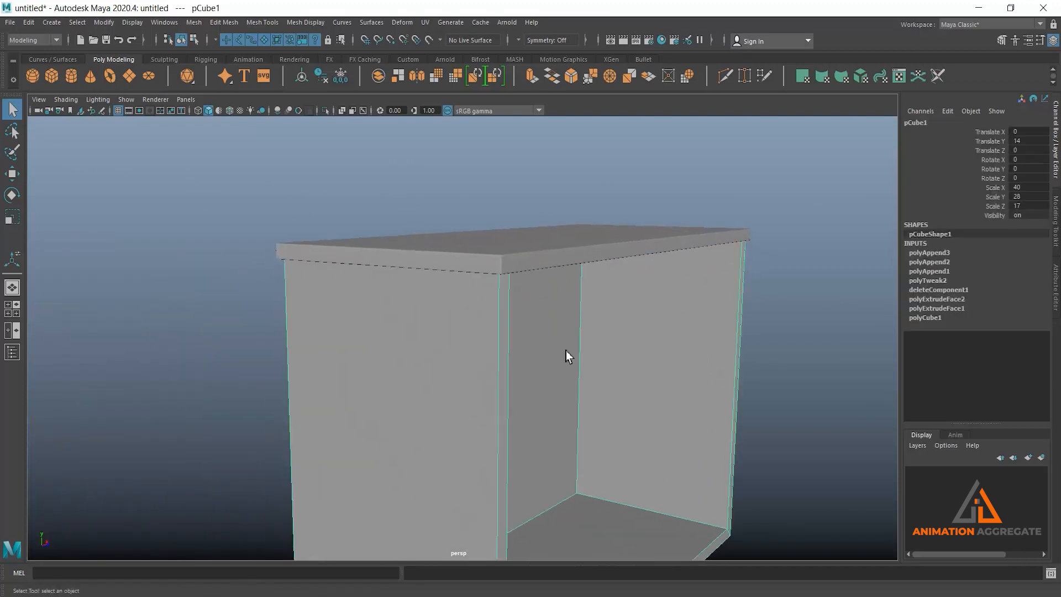
alt+right_drag(566, 355, 670, 310)
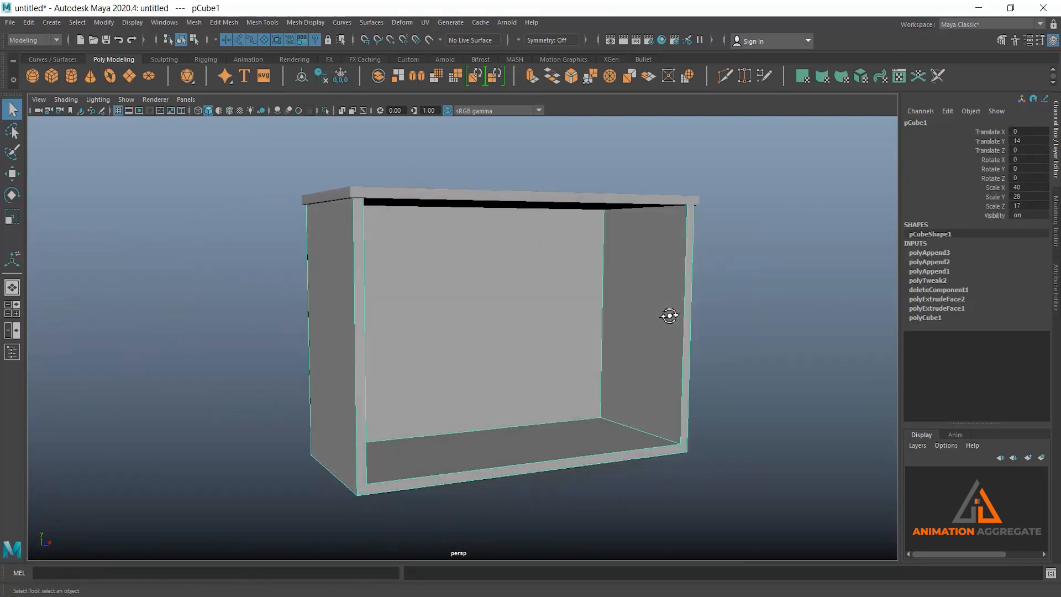
alt+drag(670, 310, 540, 294)
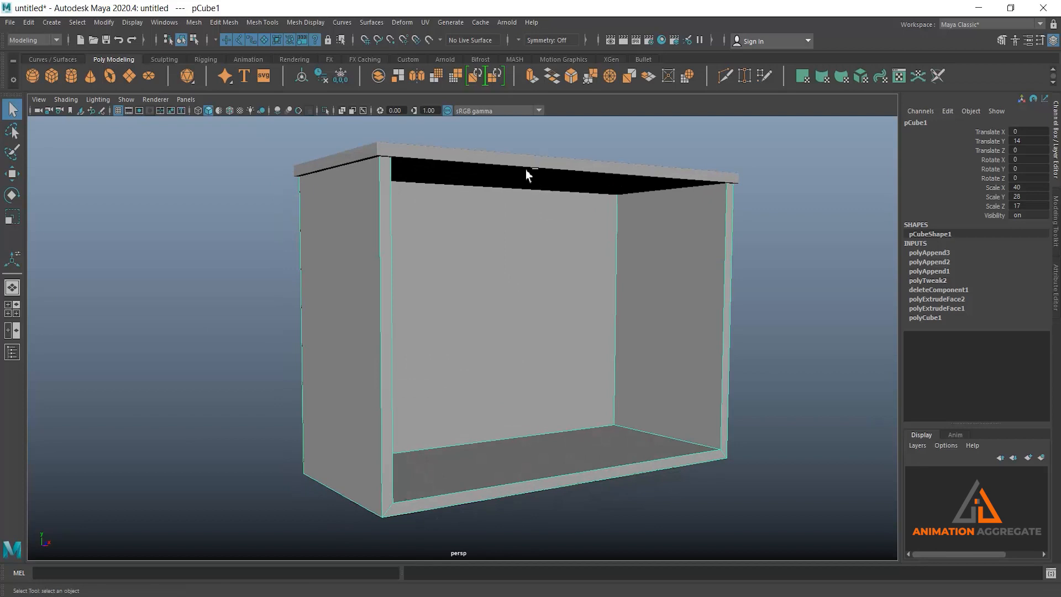
key(ctrl+b)
alt+drag(500, 296, 497, 261)
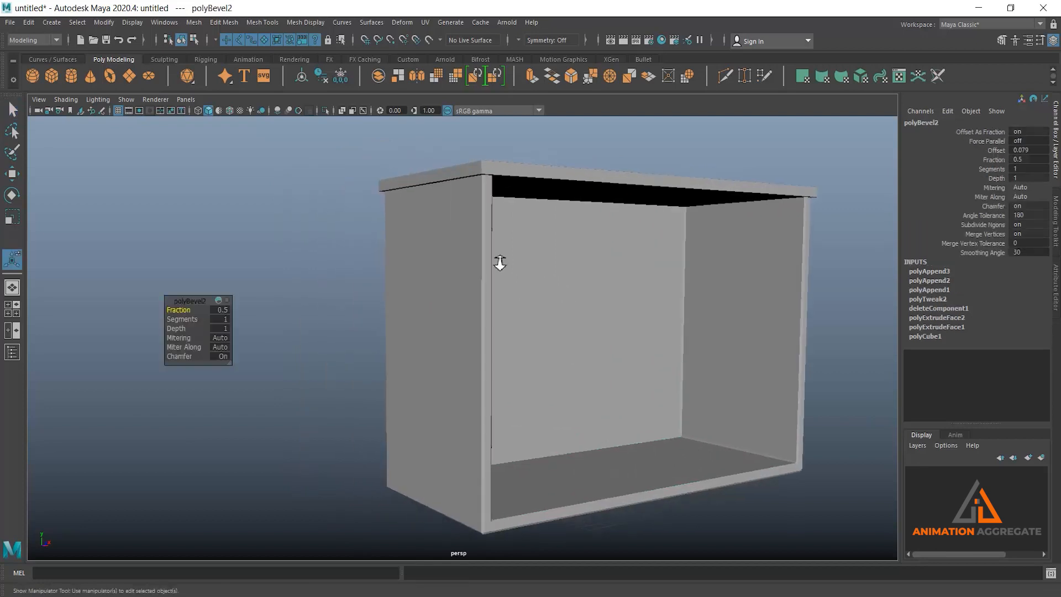
alt+right_drag(497, 261, 578, 404)
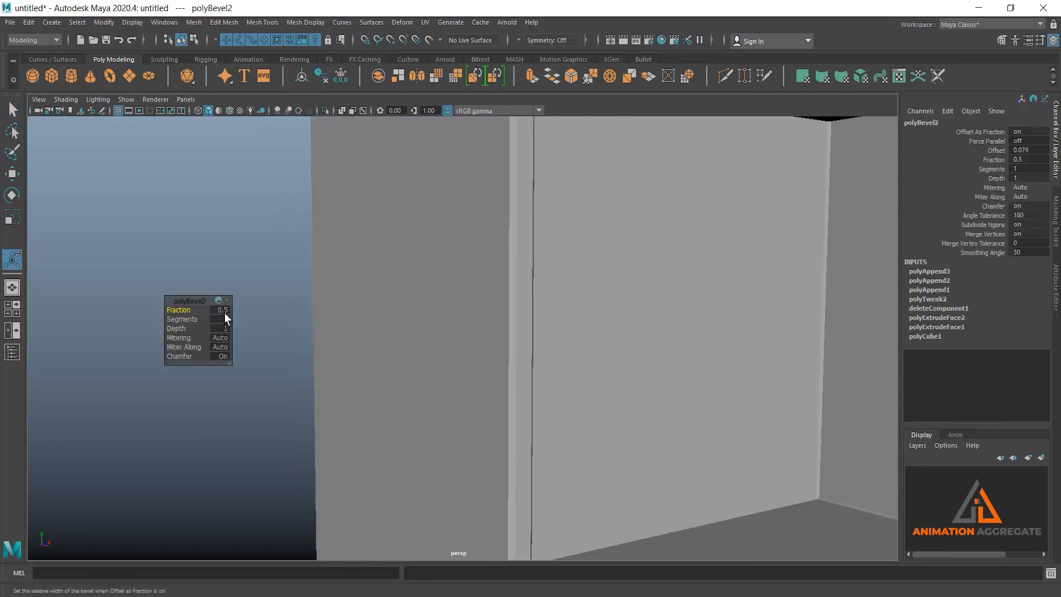
Set the cabinet body's bevel Fraction to 0.2 and Segments to 2, finishing in object selection
text(2)
key(Return)
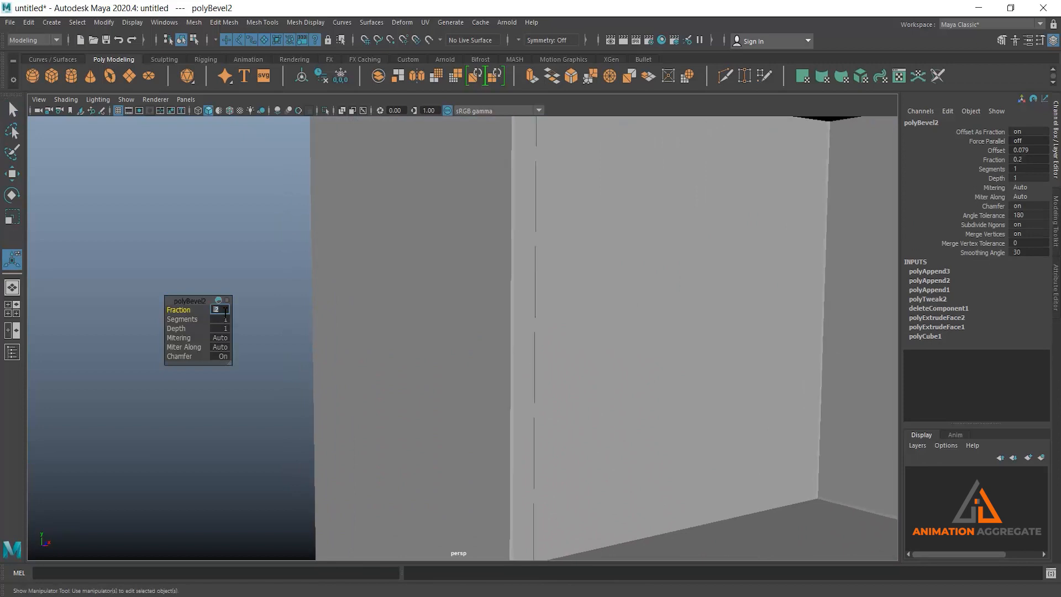
click(228, 321)
key(Return)
right_drag(414, 251, 478, 213)
Examine the bevelled cabinet body and its top panel from several angles
alt+right_drag(546, 268, 525, 305)
alt+drag(525, 305, 492, 296)
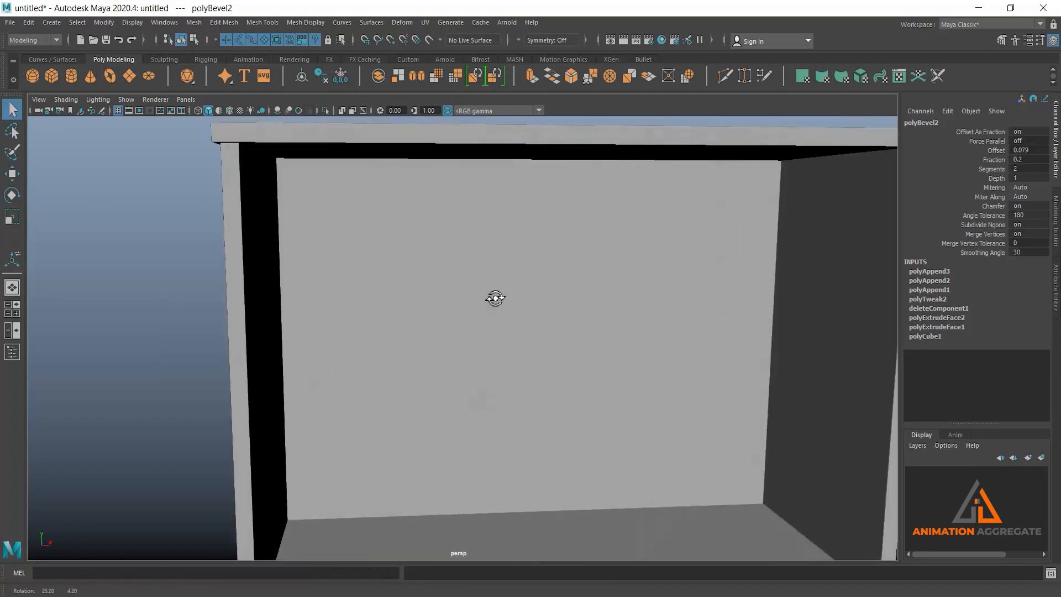
scroll(472, 303, up, 3)
scroll(473, 303, down, 4)
alt+drag(688, 393, 647, 382)
click(554, 395)
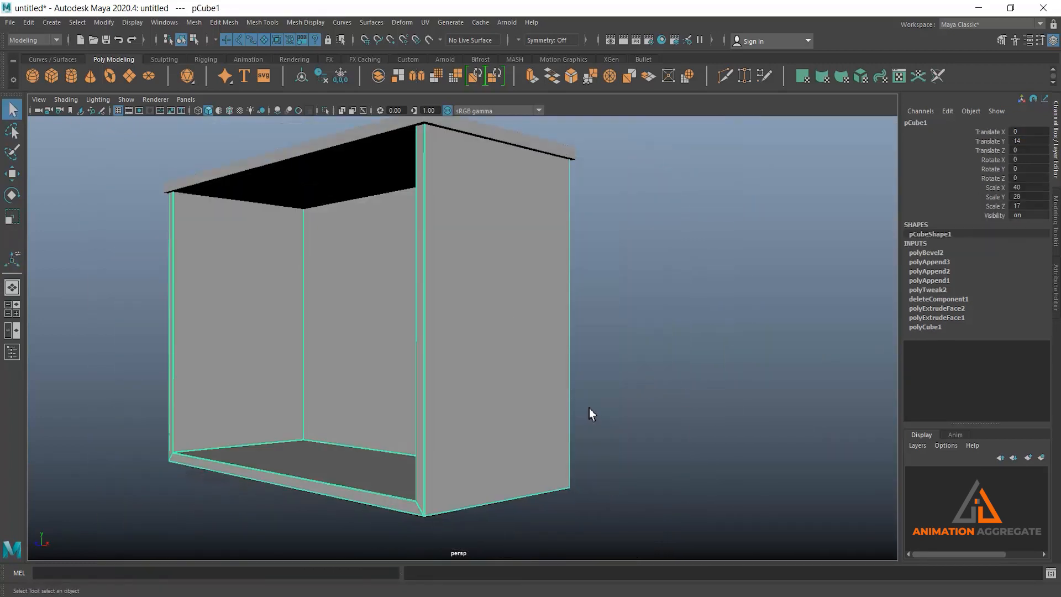
scroll(532, 366, down, 3)
alt+drag(533, 366, 516, 374)
scroll(486, 327, up, 3)
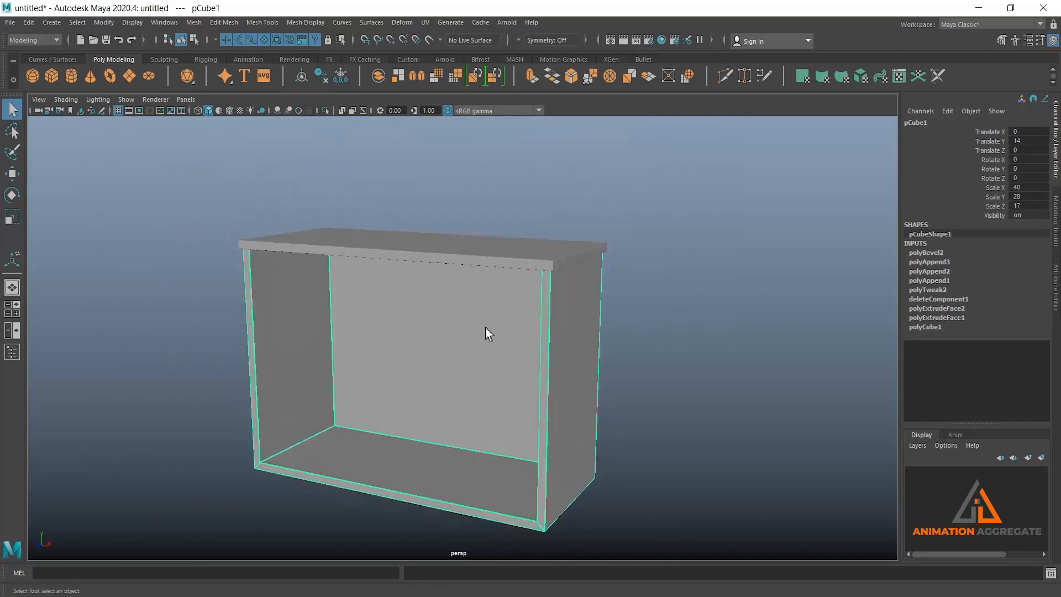
click(489, 261)
alt+drag(513, 330, 558, 366)
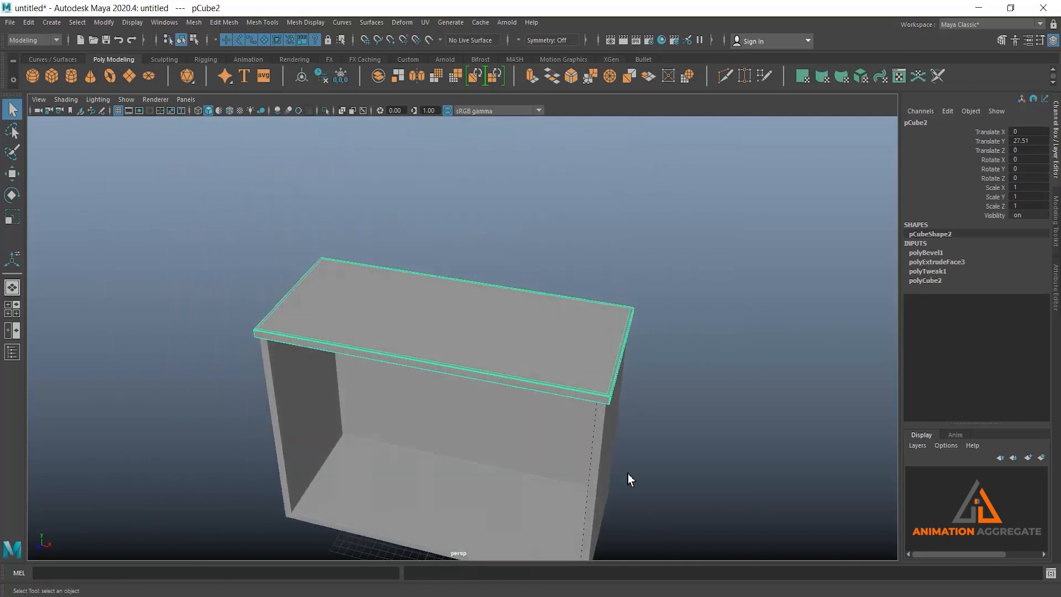
alt+drag(627, 473, 621, 409)
click(587, 334)
alt+drag(634, 277, 563, 280)
Examine the bevelled edges at the cabinet body's lower front corners and inside its opening
scroll(530, 348, up, 3)
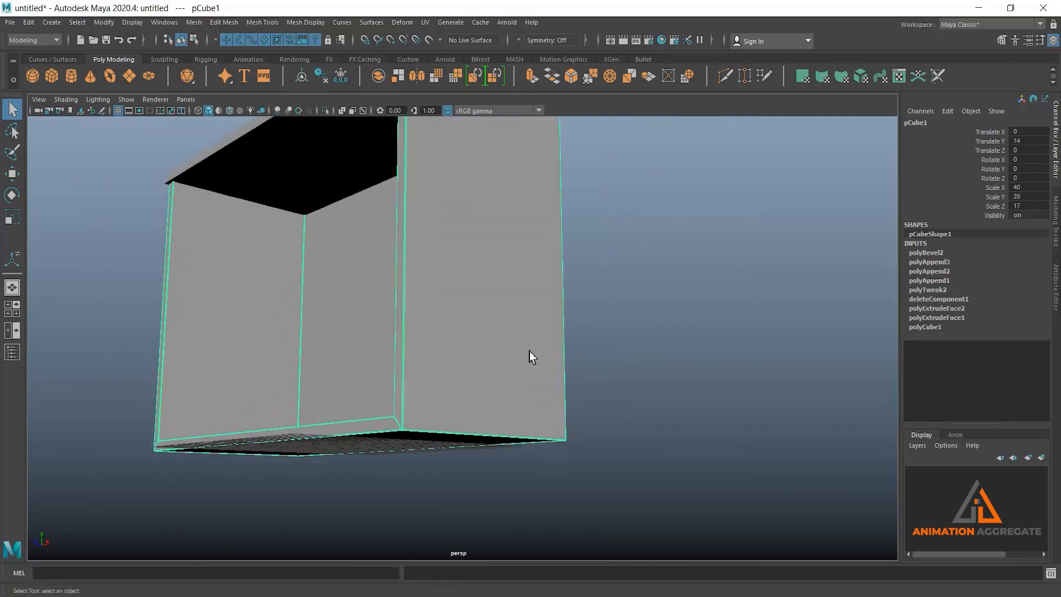
alt+drag(529, 350, 633, 360)
scroll(565, 359, up, 2)
alt+middle_drag(569, 335, 607, 193)
scroll(587, 363, up, 2)
alt+drag(558, 362, 518, 365)
scroll(499, 389, up, 3)
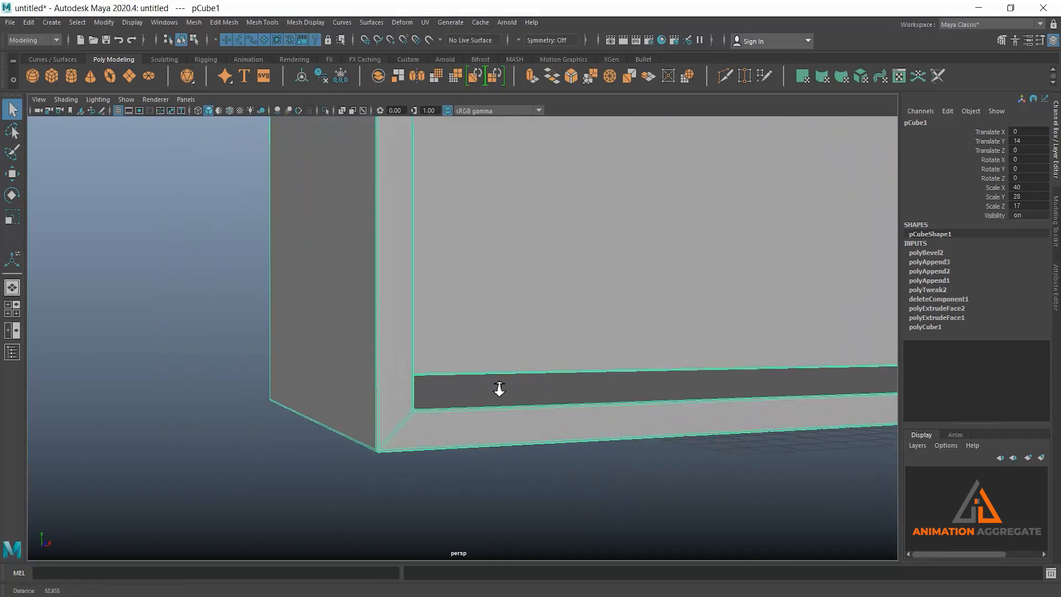
scroll(499, 390, up, 1)
alt+drag(435, 447, 433, 449)
scroll(432, 449, up, 3)
scroll(430, 442, down, 2)
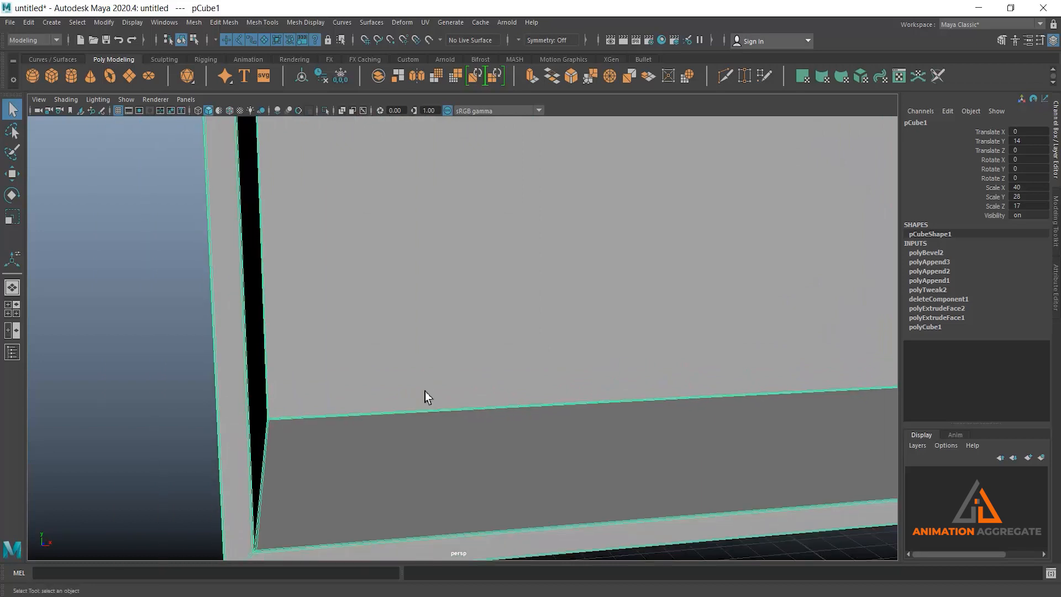
alt+middle_drag(456, 359, 464, 342)
scroll(548, 394, down, 2)
alt+drag(584, 399, 534, 405)
scroll(539, 374, down, 3)
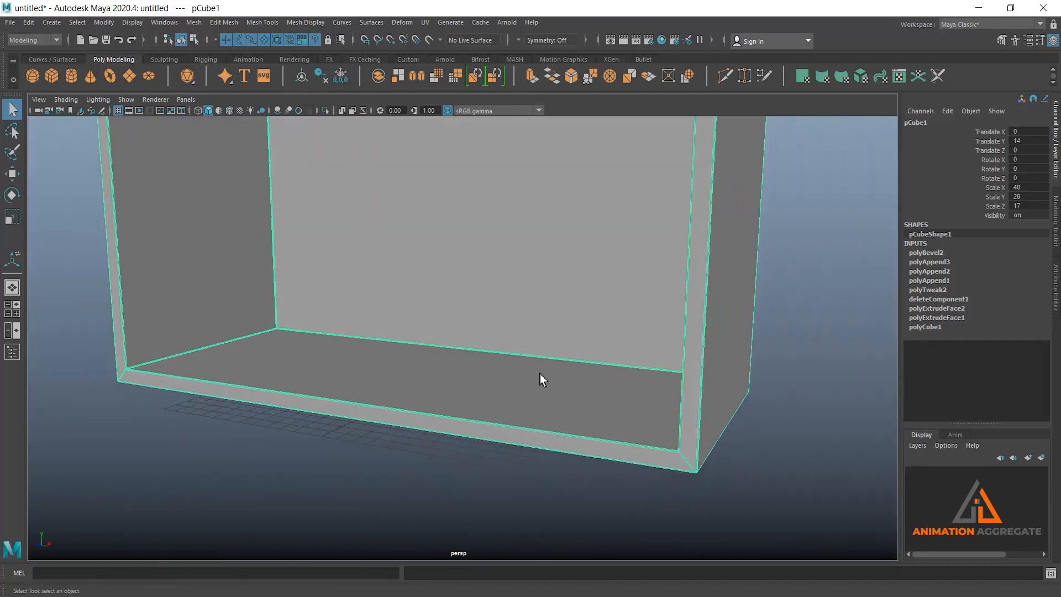
scroll(540, 373, down, 2)
alt+middle_drag(525, 341, 545, 437)
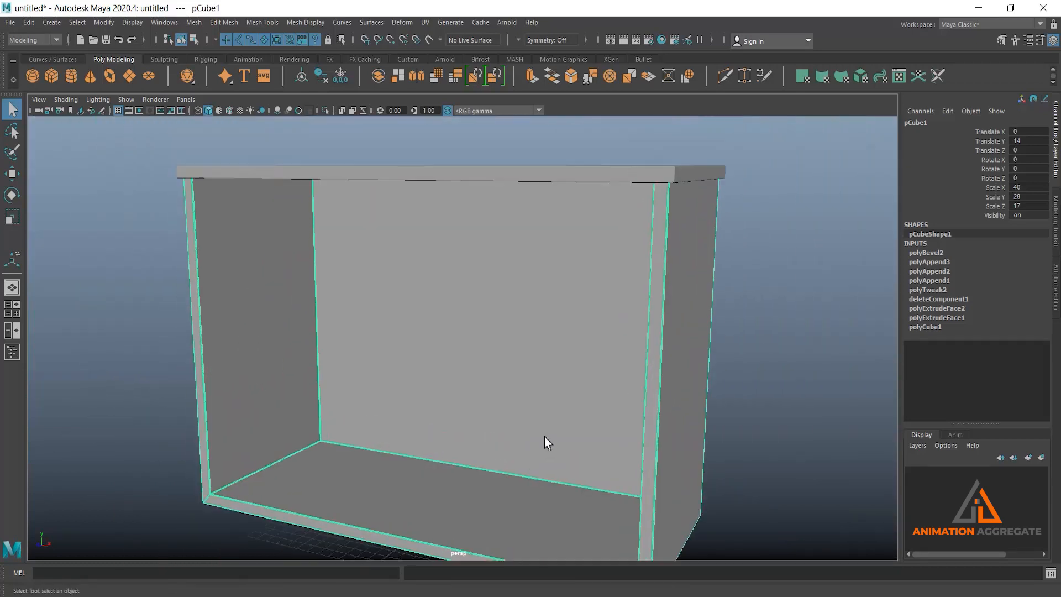
scroll(545, 436, down, 3)
alt+drag(507, 354, 444, 316)
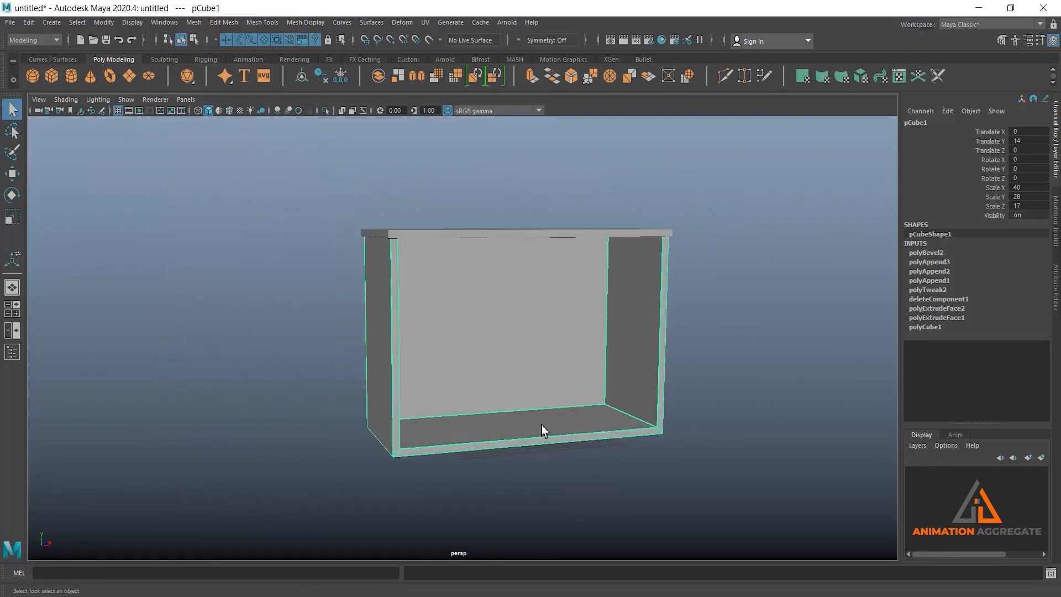
alt+drag(632, 461, 626, 452)
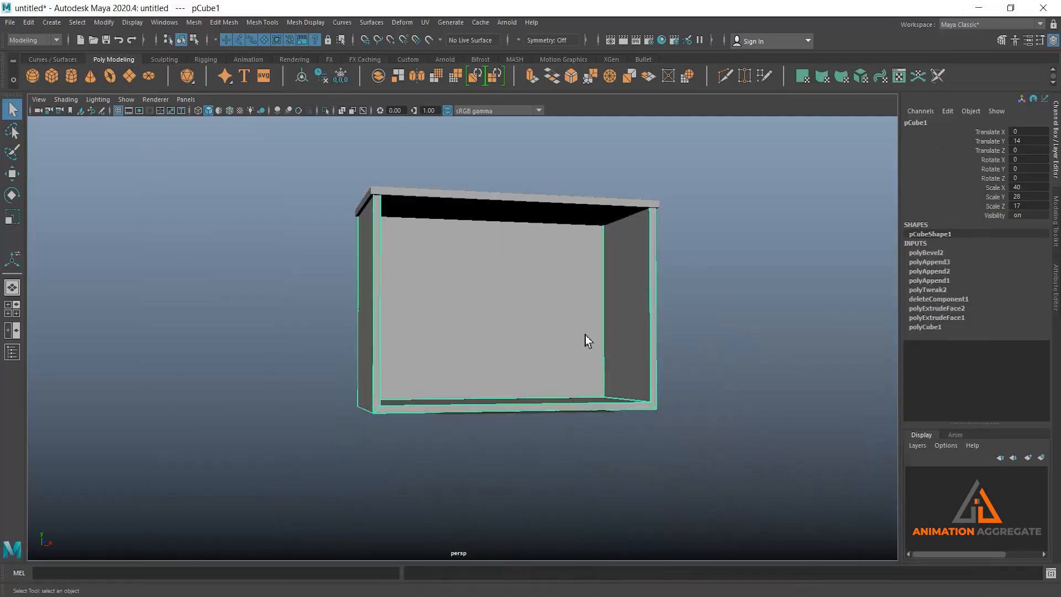
Create a polygon cube for the shelf and raise it inside the cabinet to a Translate Y of about 13.3
click(55, 72)
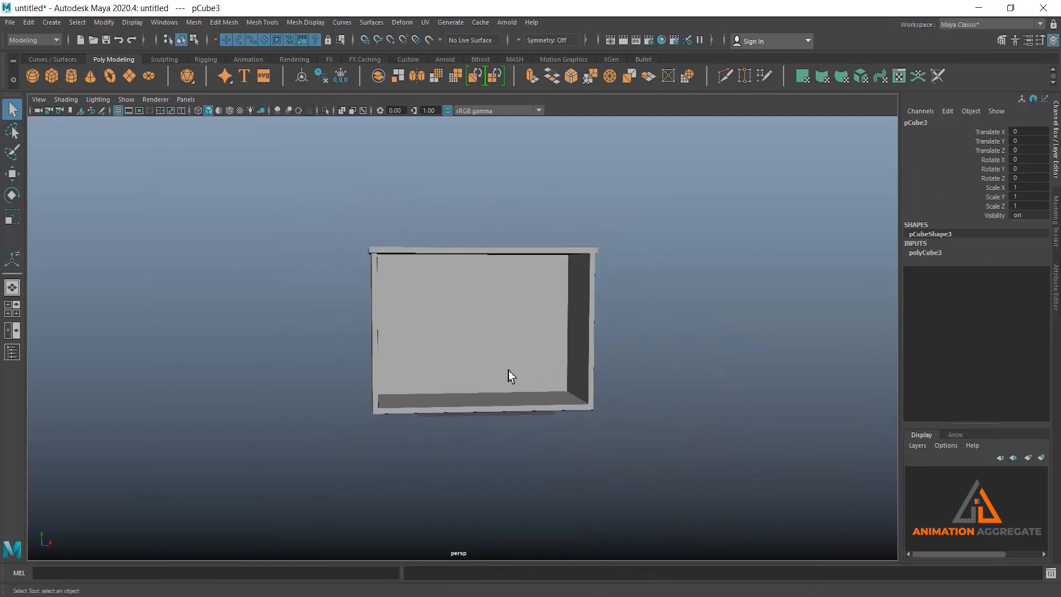
key(w)
drag(476, 355, 471, 304)
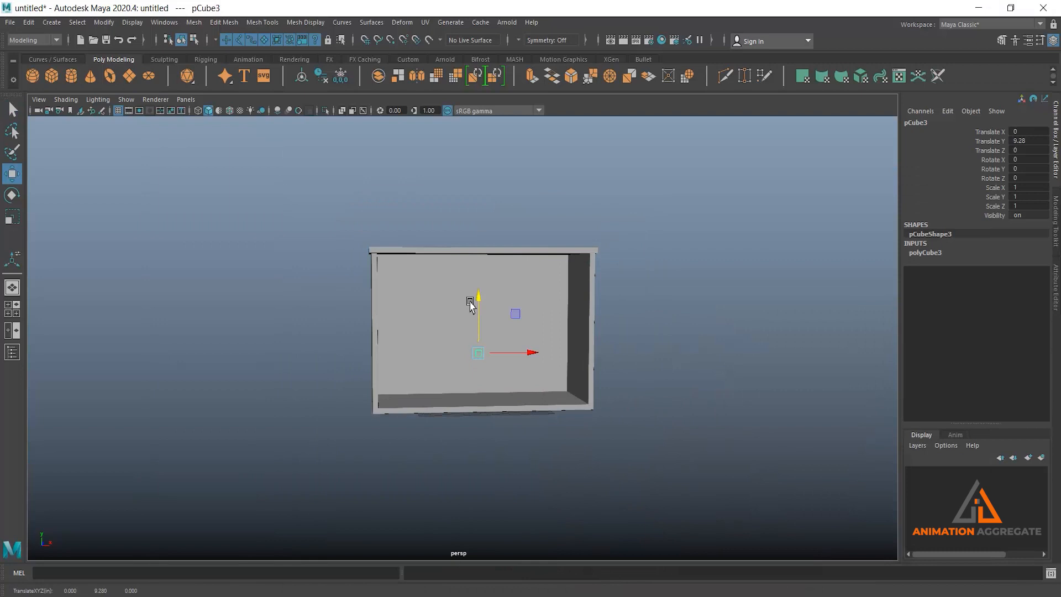
alt+drag(470, 303, 499, 304)
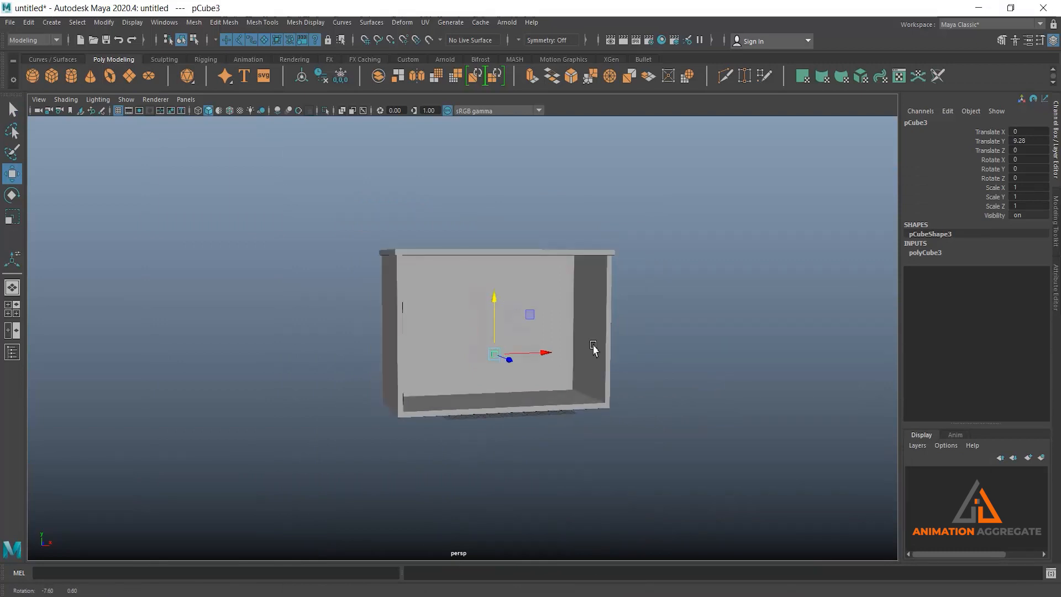
scroll(547, 358, up, 3)
alt+drag(547, 358, 577, 354)
scroll(553, 359, up, 3)
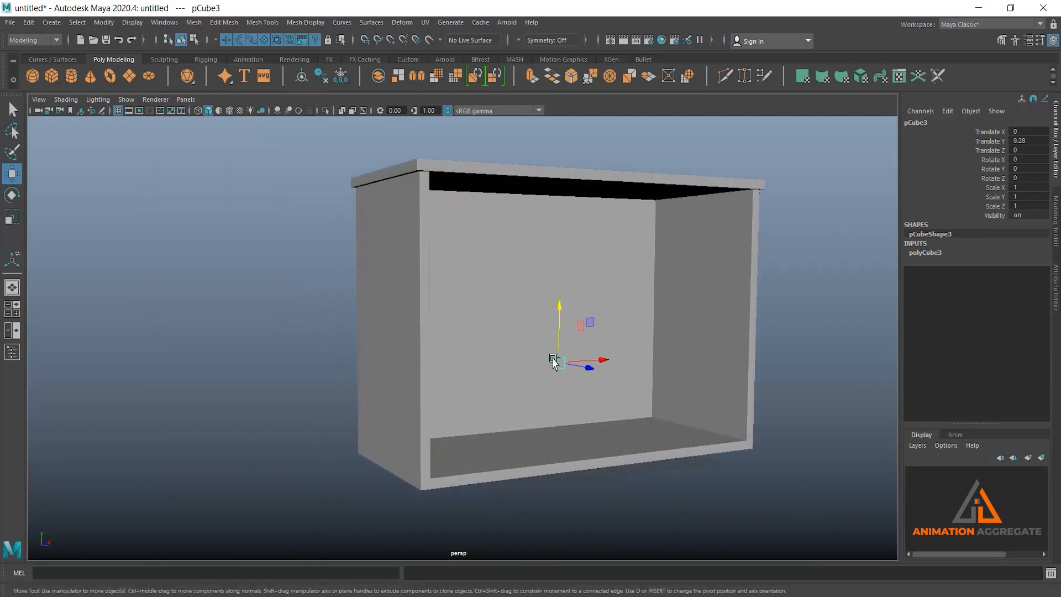
mouse_move(562, 313)
mouse_down()
mouse_move(556, 272)
mouse_move(554, 317)
mouse_up()
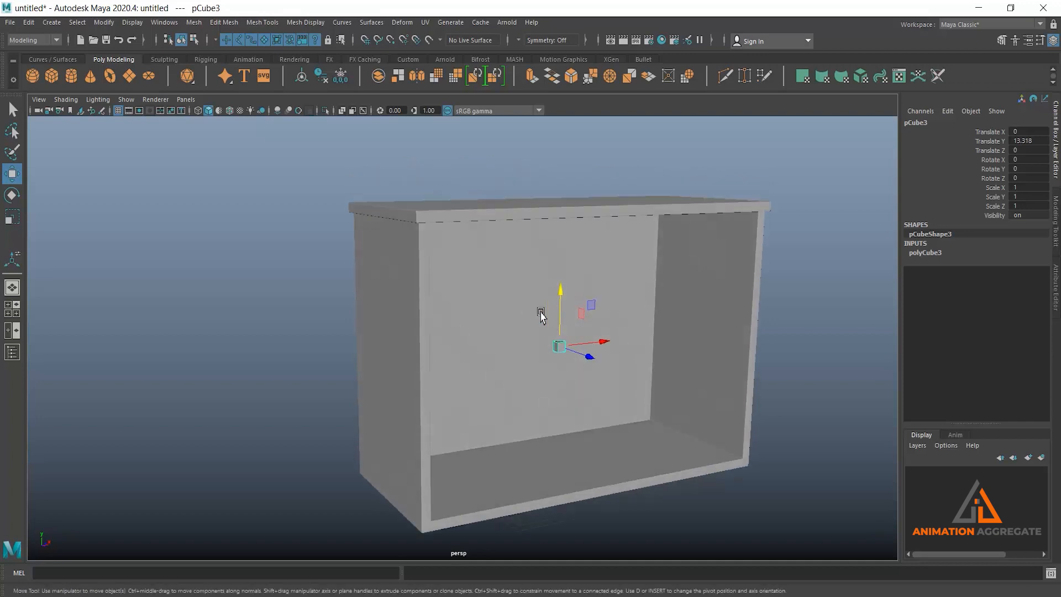
Insert a horizontal edge loop around the cabinet body at mid-height, crossing its back and side panels
alt+drag(559, 391, 531, 404)
click(467, 332)
right_drag(457, 295, 452, 245)
click(366, 335)
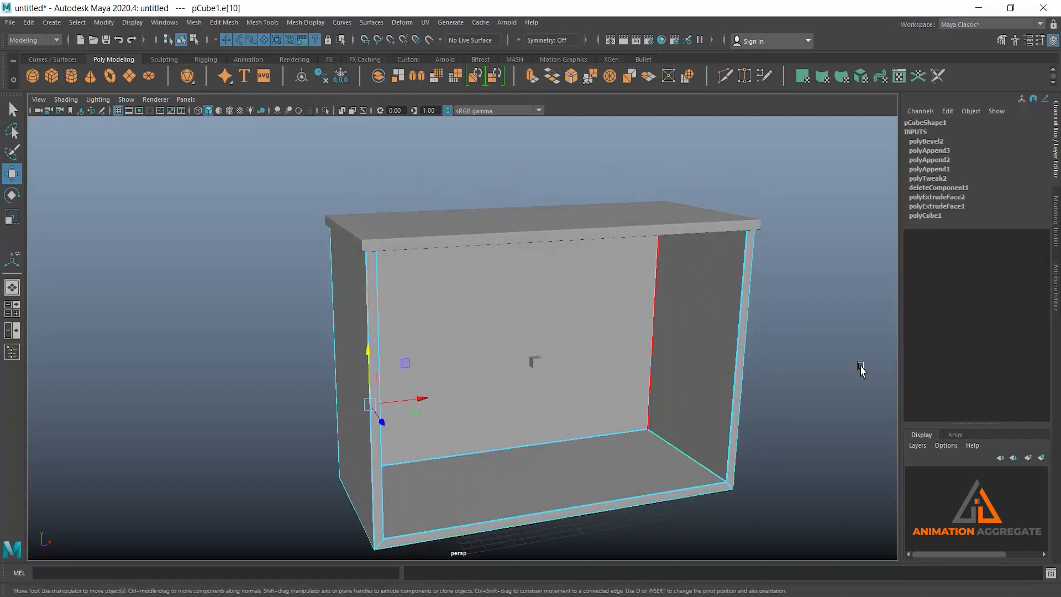
shift+right_drag(812, 293, 782, 341)
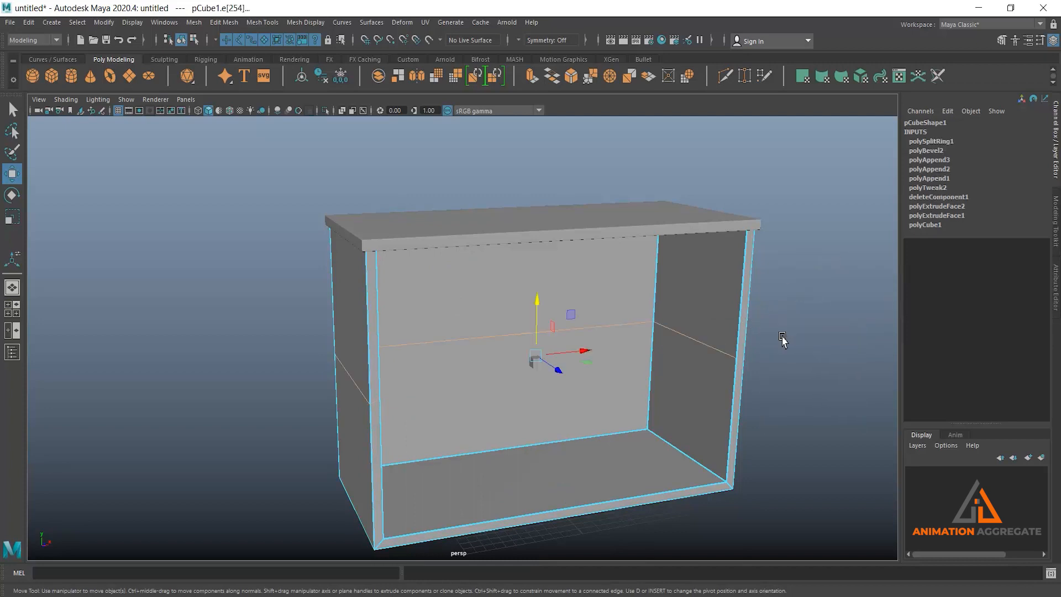
alt+drag(782, 343, 705, 398)
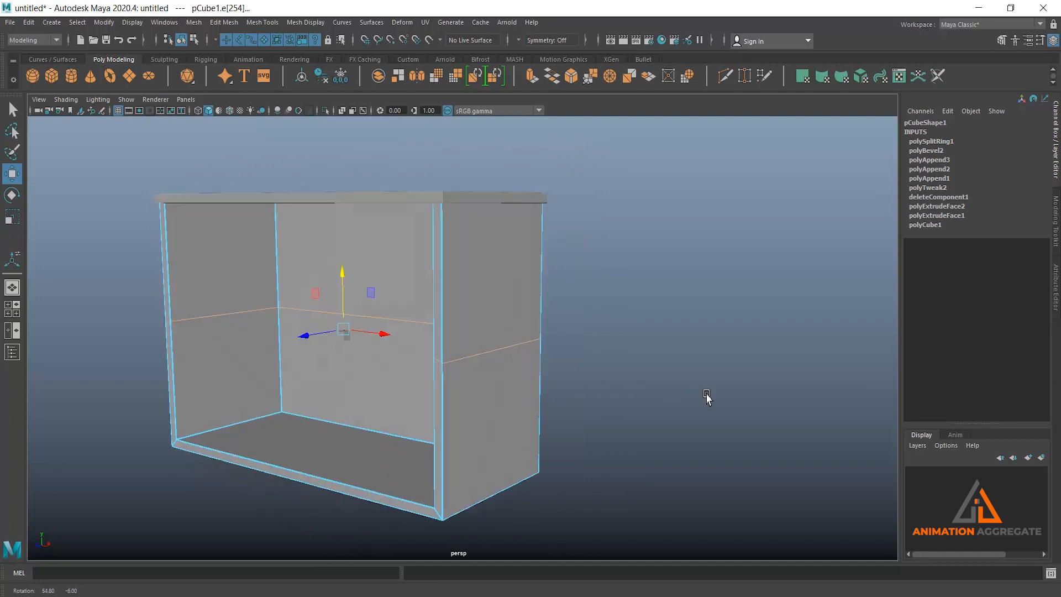
alt+right_drag(706, 397, 625, 386)
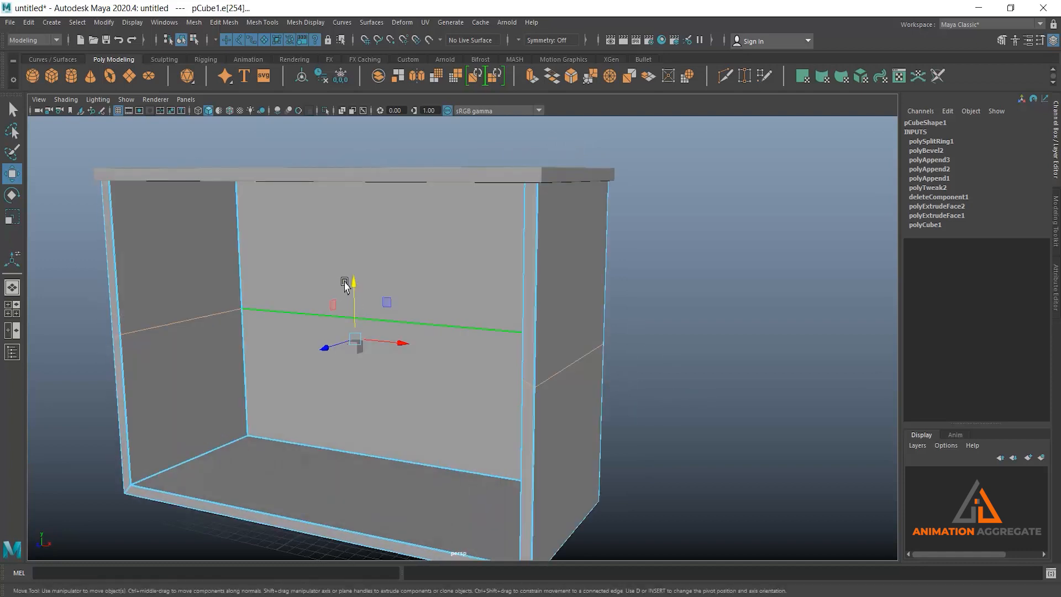
click(718, 377)
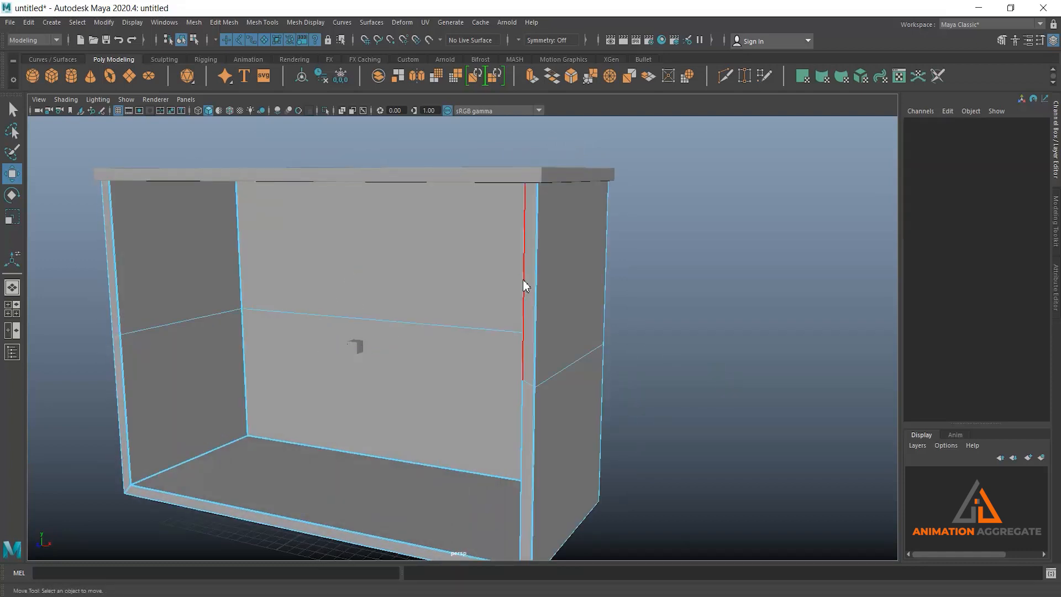
Show wireframe on shaded and vertex-snap the small cube vertically to the cabinet's middle edge loop, at Translate Y 14.244
right_drag(523, 283, 572, 261)
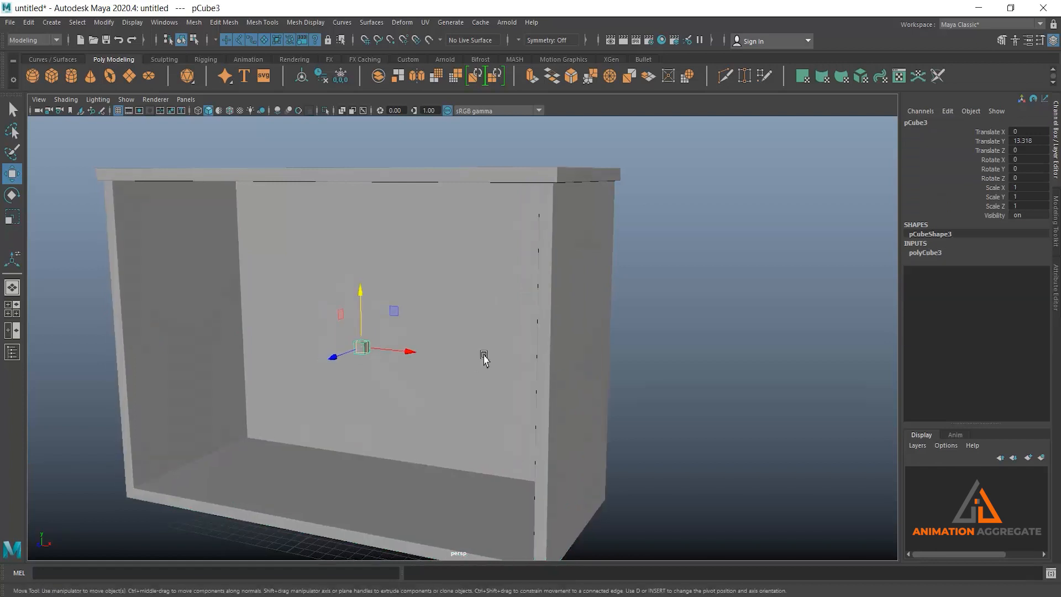
alt+middle_drag(483, 359, 502, 356)
key(alt+5)
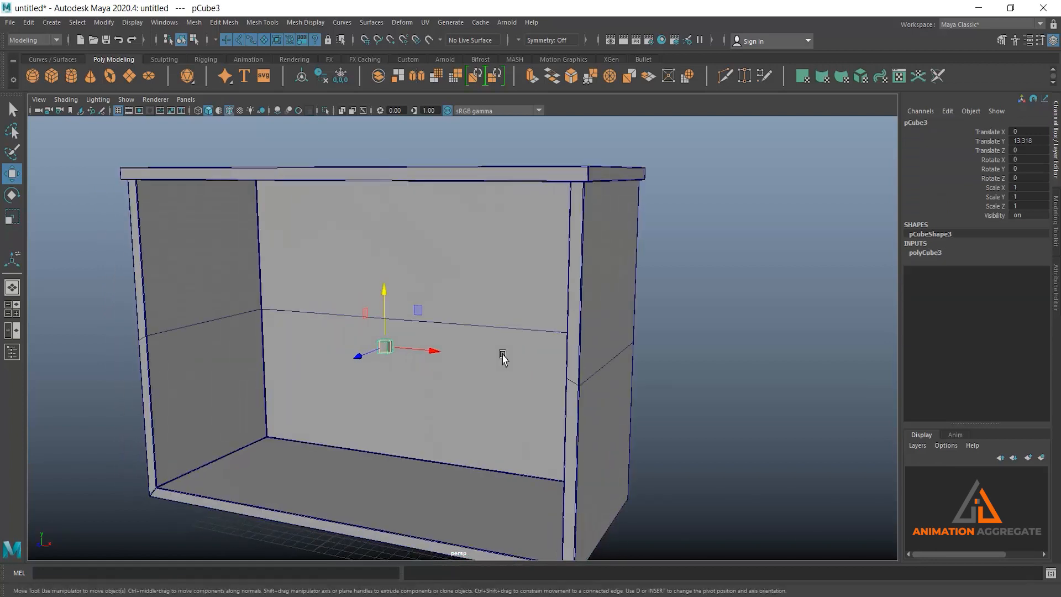
alt+middle_drag(454, 367, 483, 373)
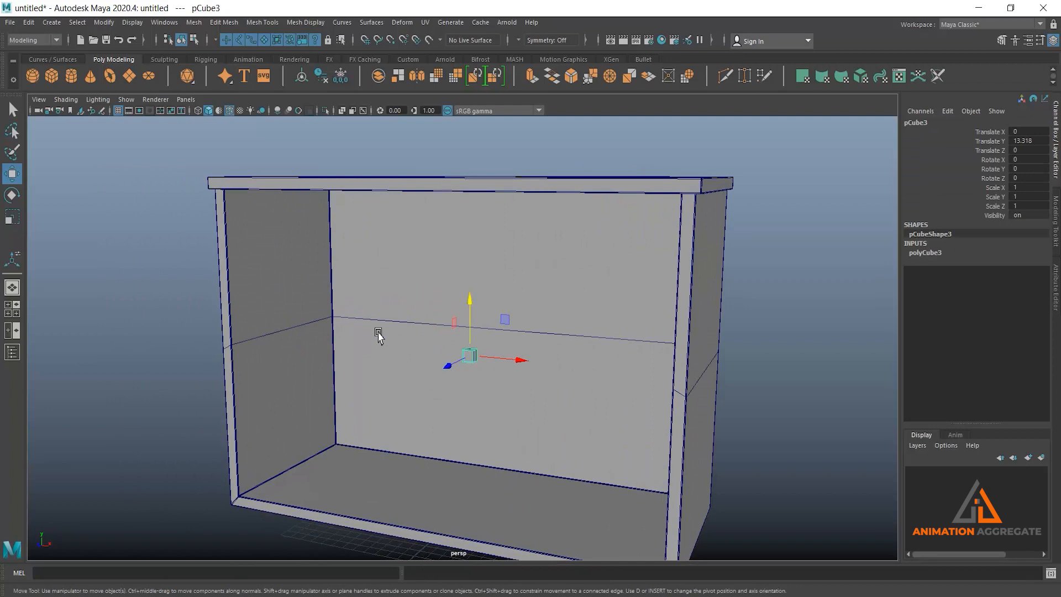
key(v)
middle_drag(327, 320, 329, 318)
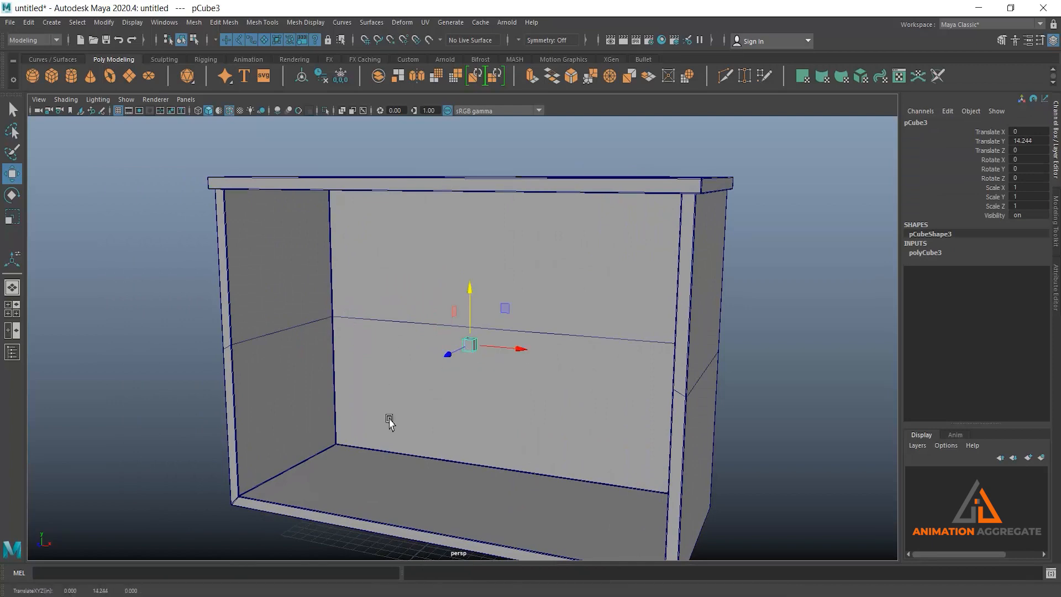
In the front view, widen the small cube to a Scale X of about 38.24, spanning between the cabinet's side panels
key(space)
key(space)
alt+right_drag(483, 452, 405, 390)
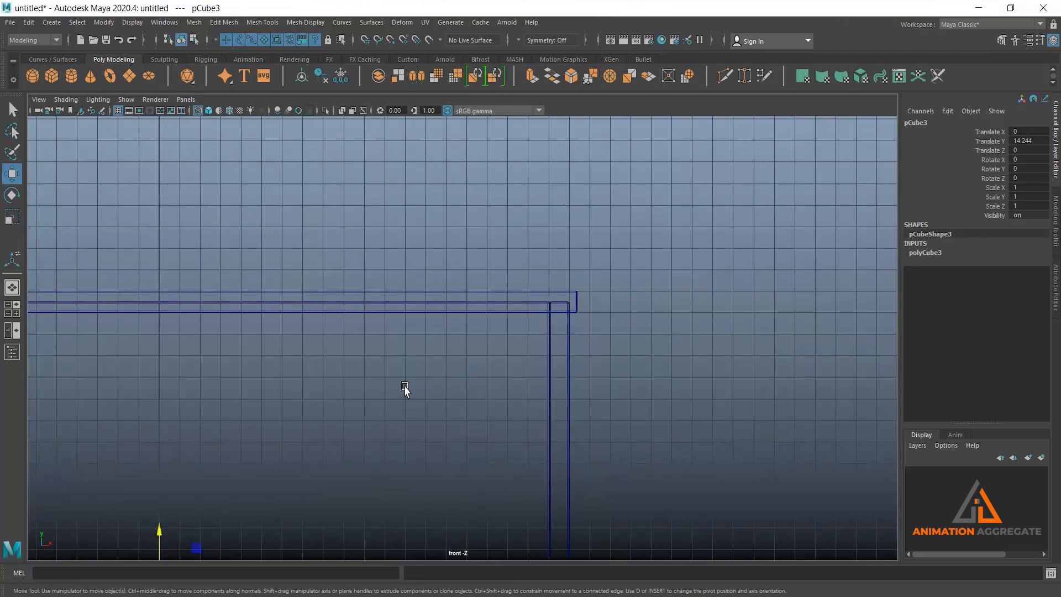
alt+middle_drag(405, 392, 669, 254)
alt+middle_drag(535, 390, 625, 276)
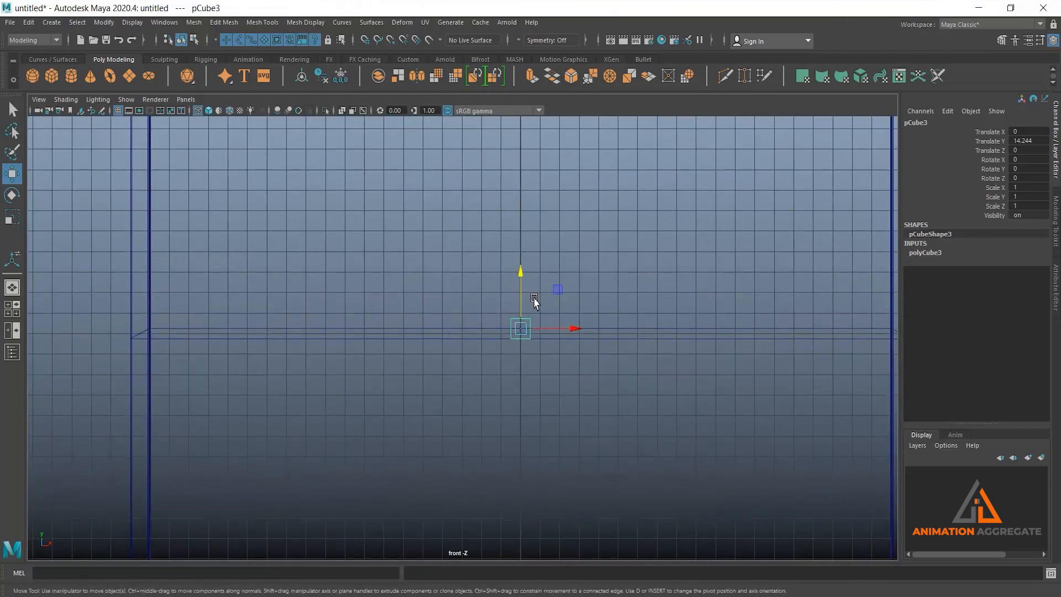
key(r)
drag(569, 329, 669, 358)
alt+right_drag(668, 354, 595, 312)
drag(562, 332, 715, 354)
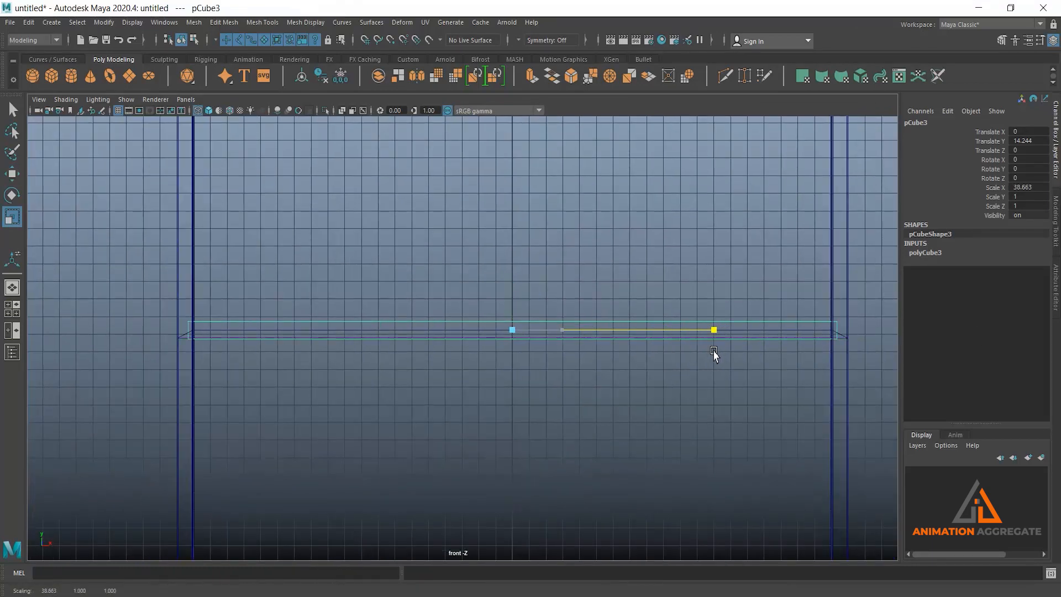
key(space)
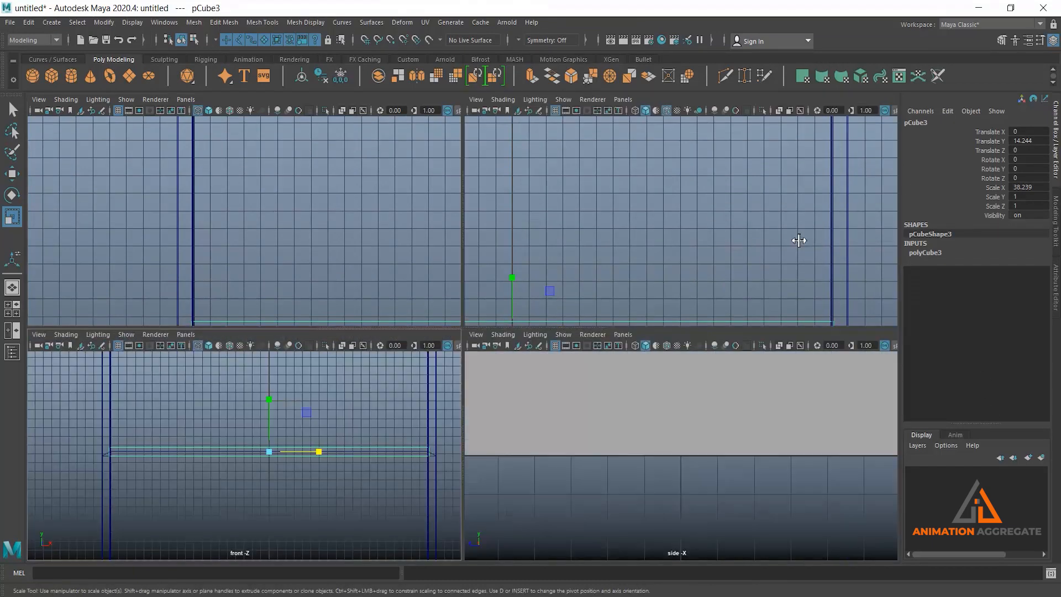
key(space)
Scale the shelf in Z towards the cabinet's full depth and move its front face along Z to the cabinet's front edge
alt+drag(619, 303, 744, 413)
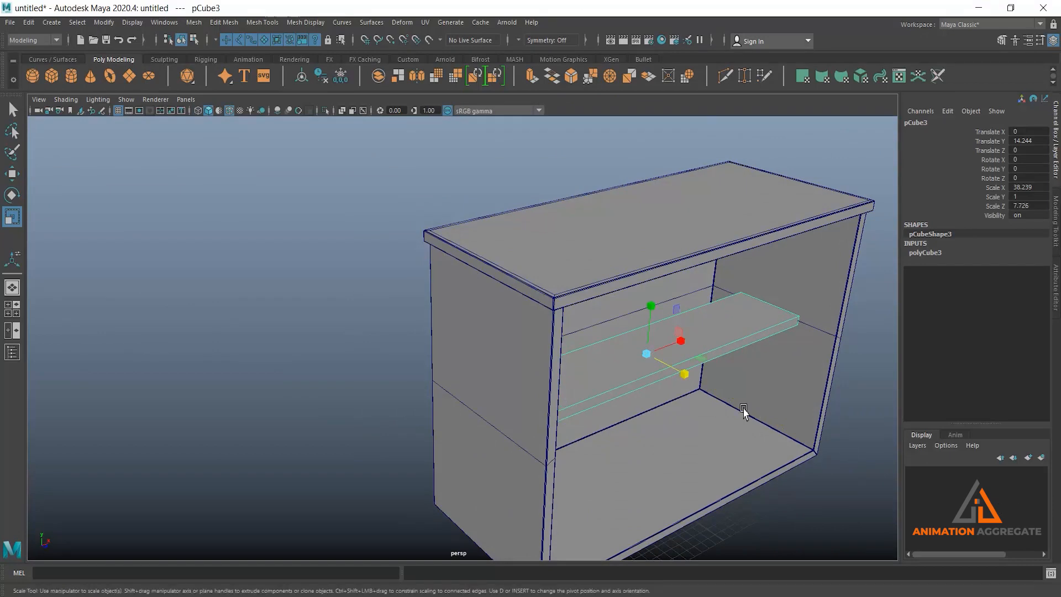
drag(684, 373, 525, 388)
right_drag(525, 388, 525, 329)
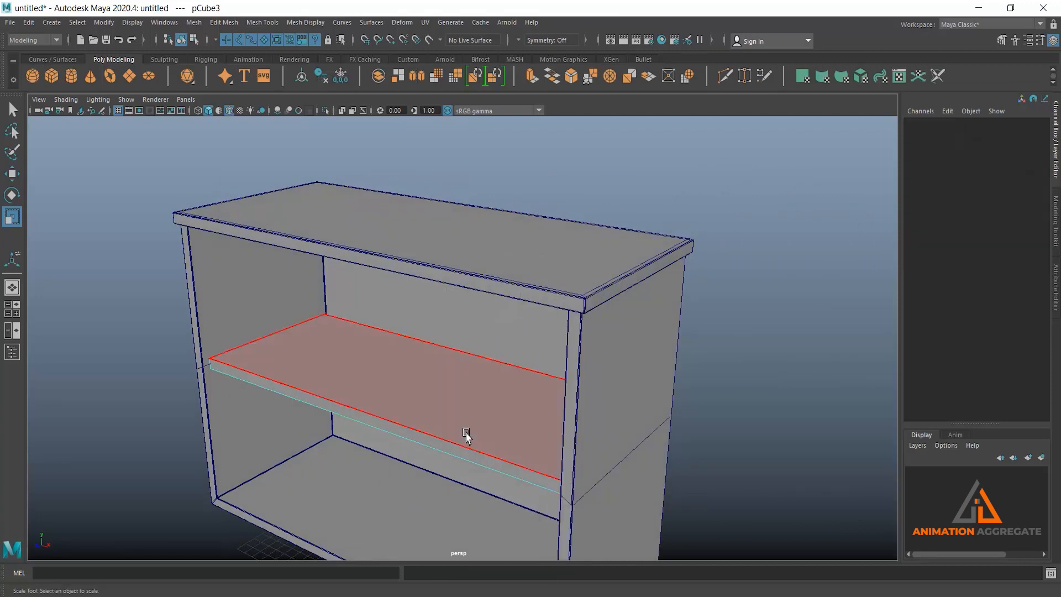
click(460, 455)
alt+drag(393, 404, 304, 359)
alt+drag(492, 420, 473, 449)
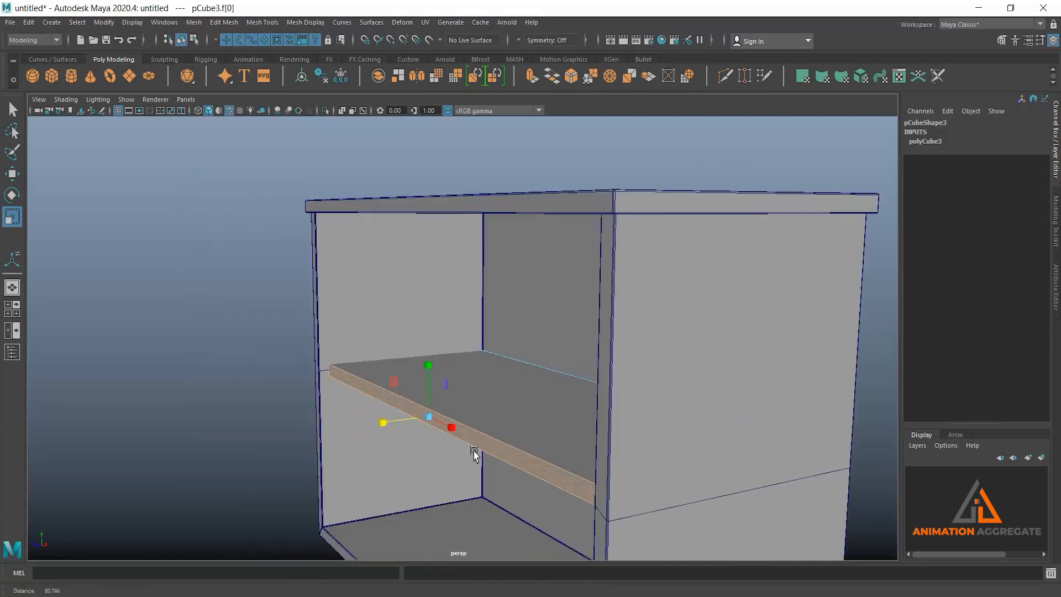
scroll(459, 454, up, 3)
key(w)
drag(371, 432, 548, 381)
Select the shelf's four back vertices and adjust their depth along Z against the cabinet's back panel
right_drag(547, 293, 473, 343)
click(702, 427)
scroll(712, 428, down, 5)
alt+drag(716, 429, 545, 361)
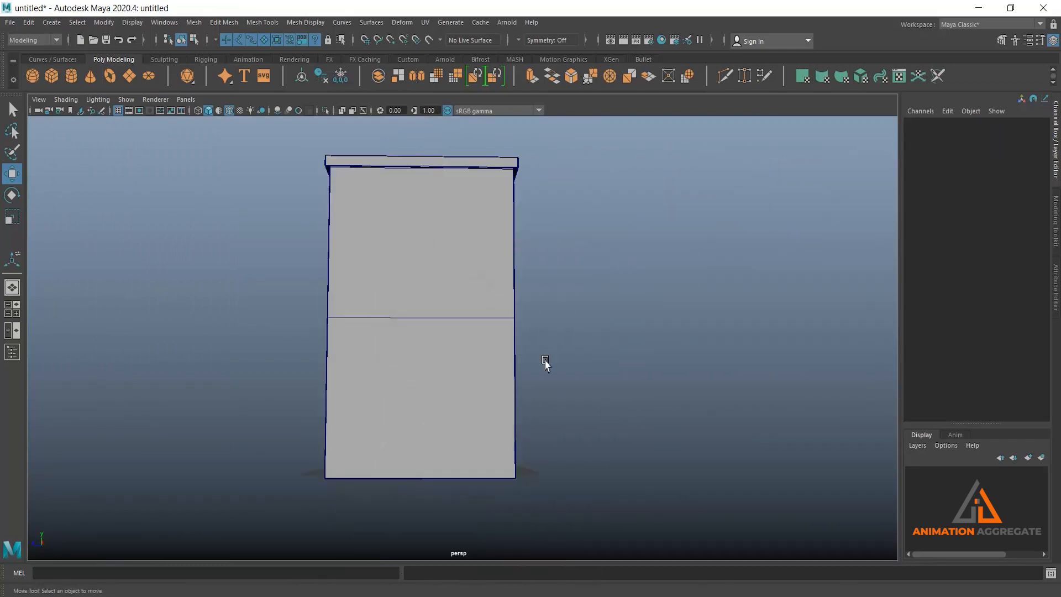
drag(462, 282, 657, 447)
scroll(550, 283, up, 4)
alt+drag(556, 475, 577, 411)
scroll(524, 461, up, 3)
scroll(523, 462, up, 1)
drag(680, 420, 682, 419)
scroll(611, 392, down, 5)
alt+drag(611, 392, 641, 377)
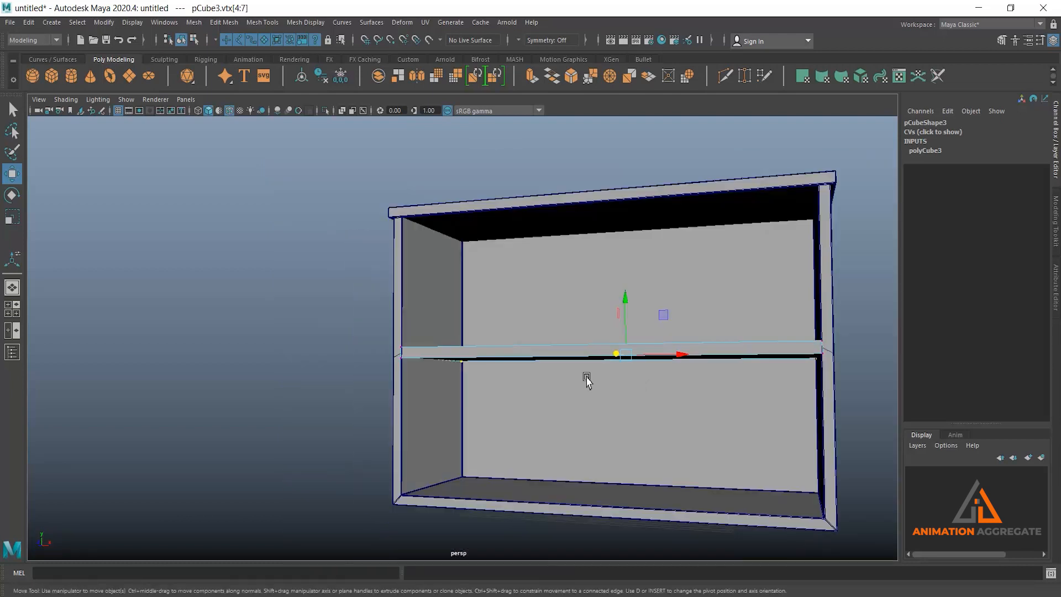
Thin the middle shelf to a Scale Y of 0.418 and compare its thickness with the reference photo 04.jpg
right_drag(548, 351, 597, 277)
alt+drag(535, 367, 602, 359)
scroll(604, 521, up, 5)
key(r)
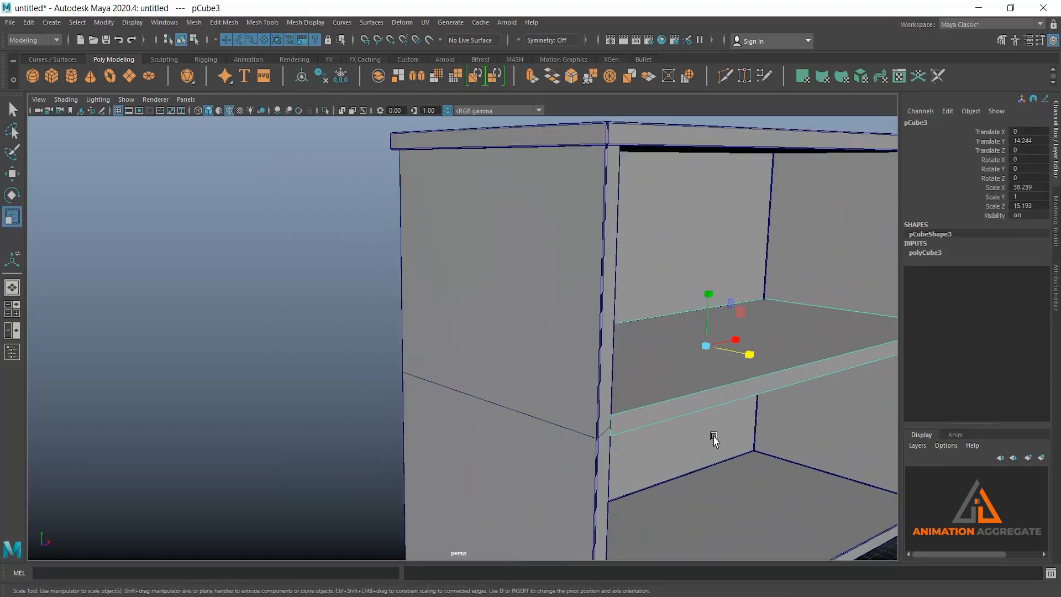
drag(707, 298, 453, 377)
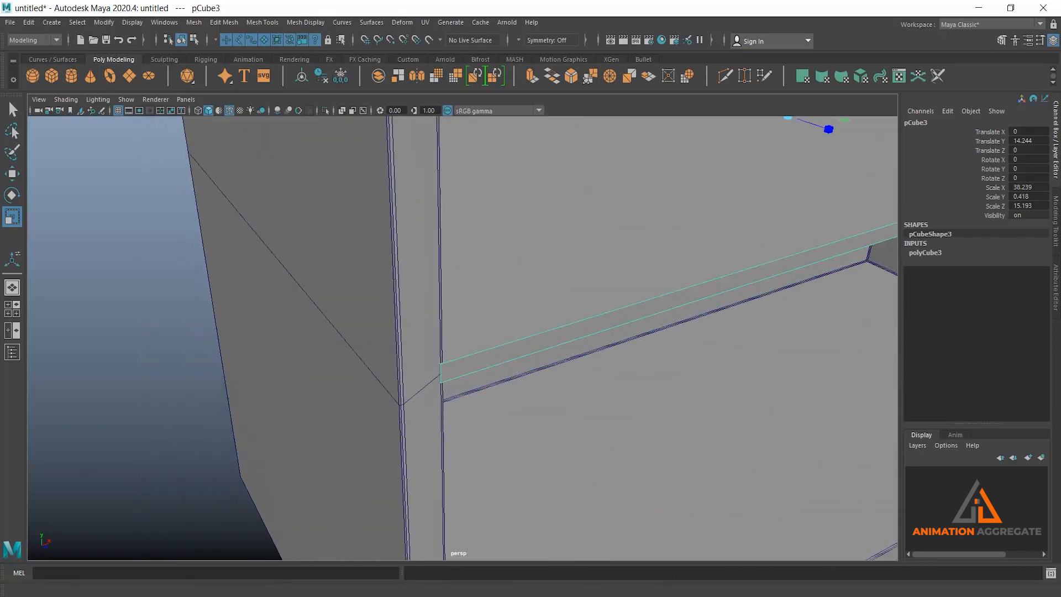
click(590, 591)
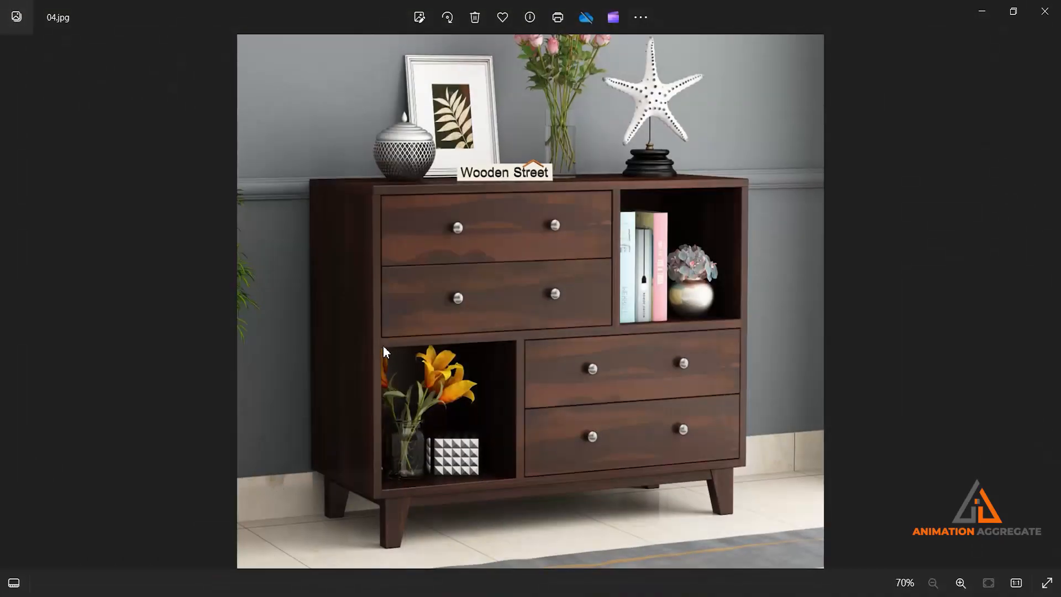
click(981, 10)
Bevel the middle shelf's edges with 2 segments and a fraction of 0.2, then deselect it
alt+middle_drag(693, 240, 525, 371)
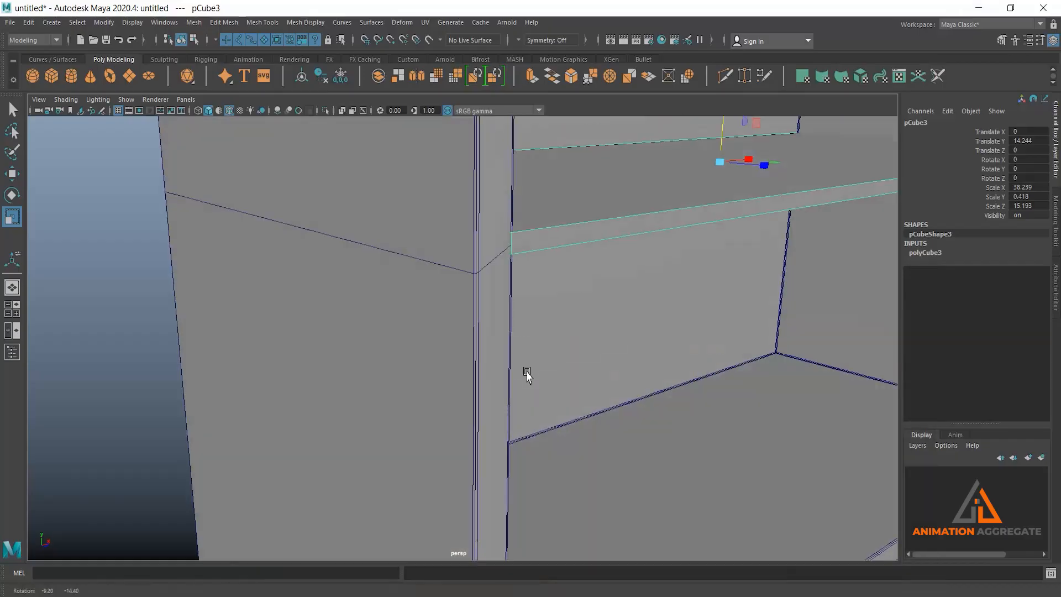
alt+middle_drag(507, 323, 502, 332)
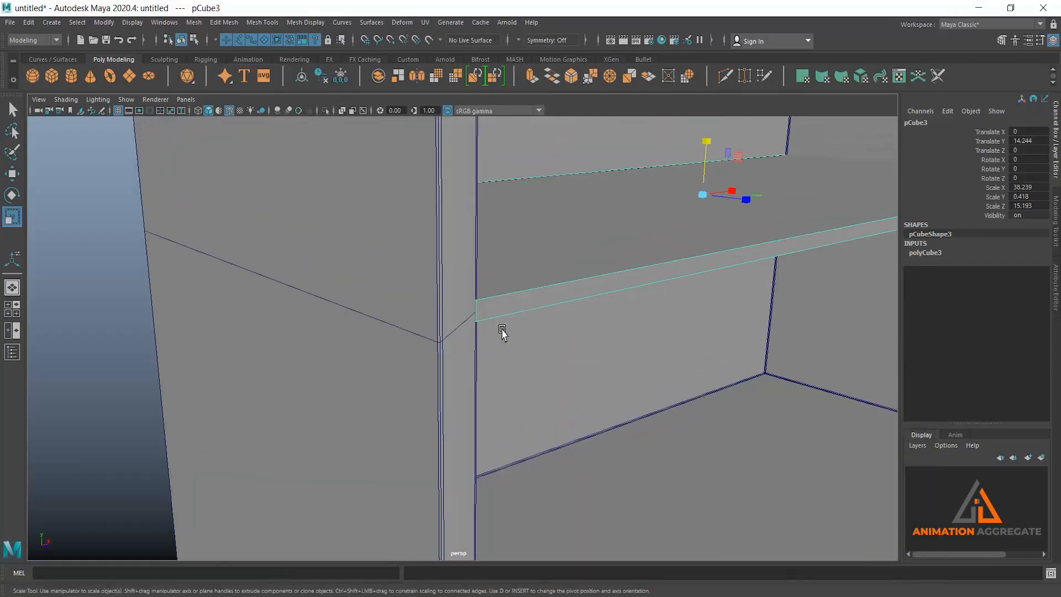
click(569, 77)
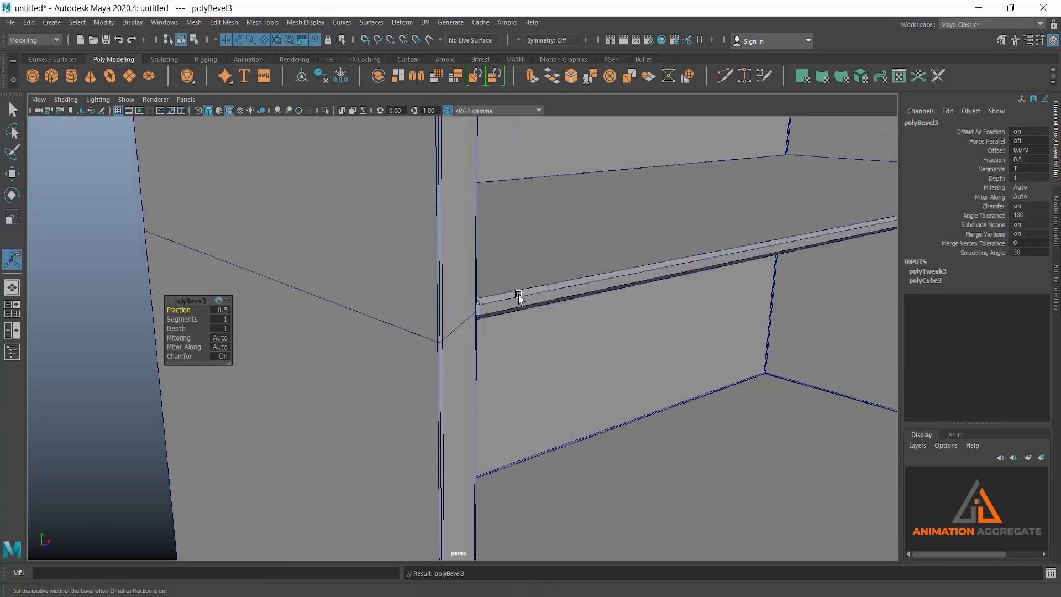
click(227, 320)
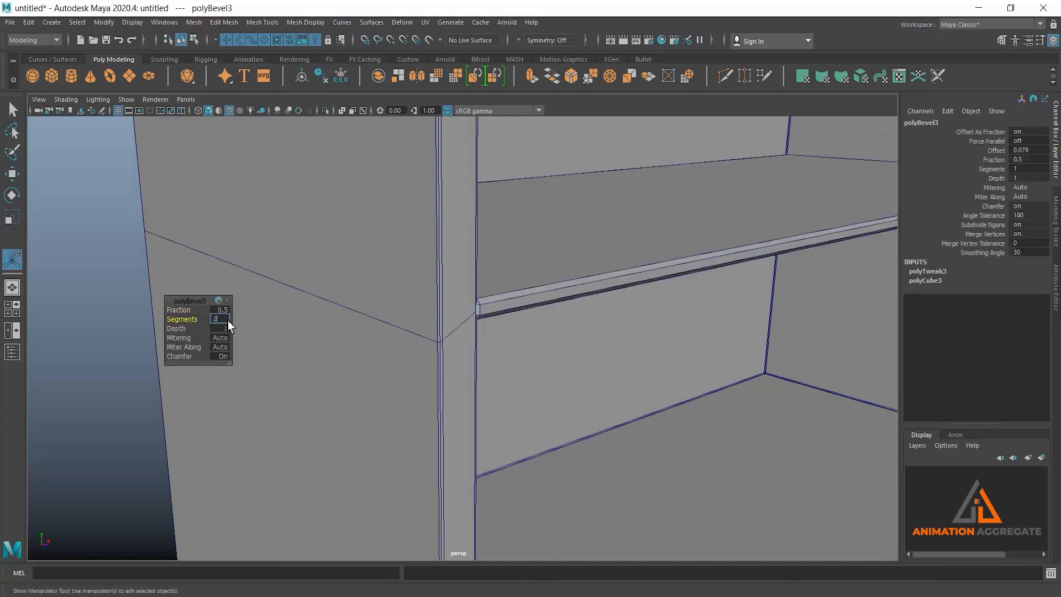
text(2)
key(Return)
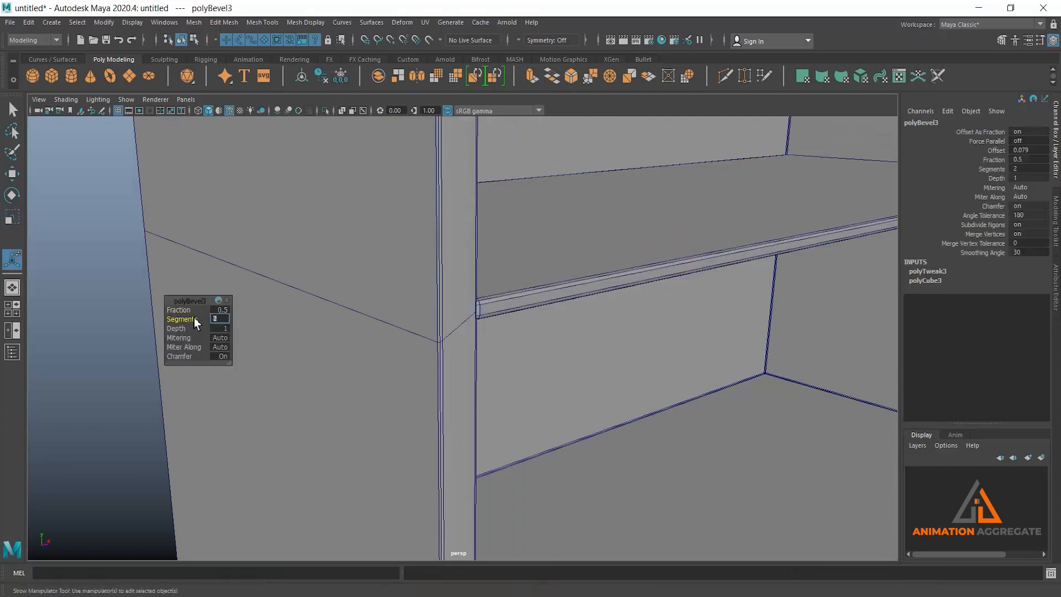
click(227, 310)
text(.2)
key(Return)
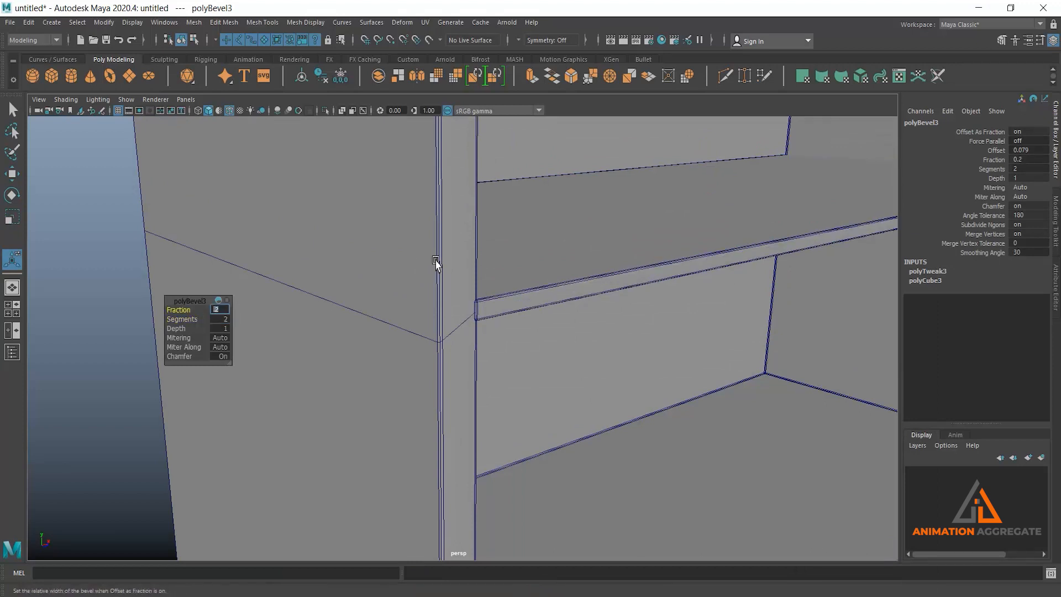
scroll(559, 329, down, 2)
scroll(608, 376, down, 2)
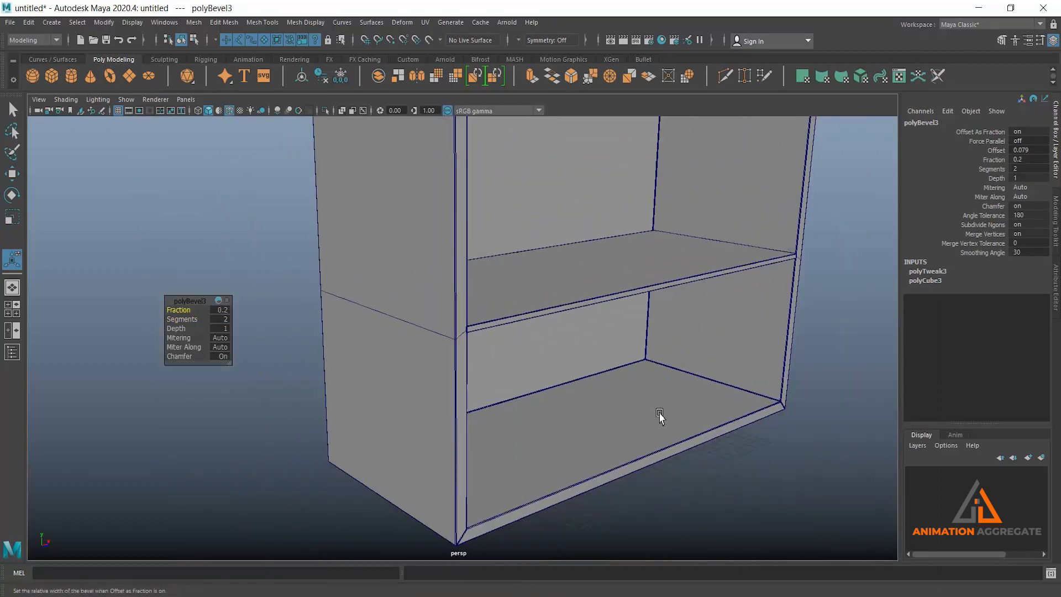
click(756, 482)
Turn off wireframe on shaded and inspect the cabinet with its fitted shelf from several angles
alt+drag(632, 300, 580, 316)
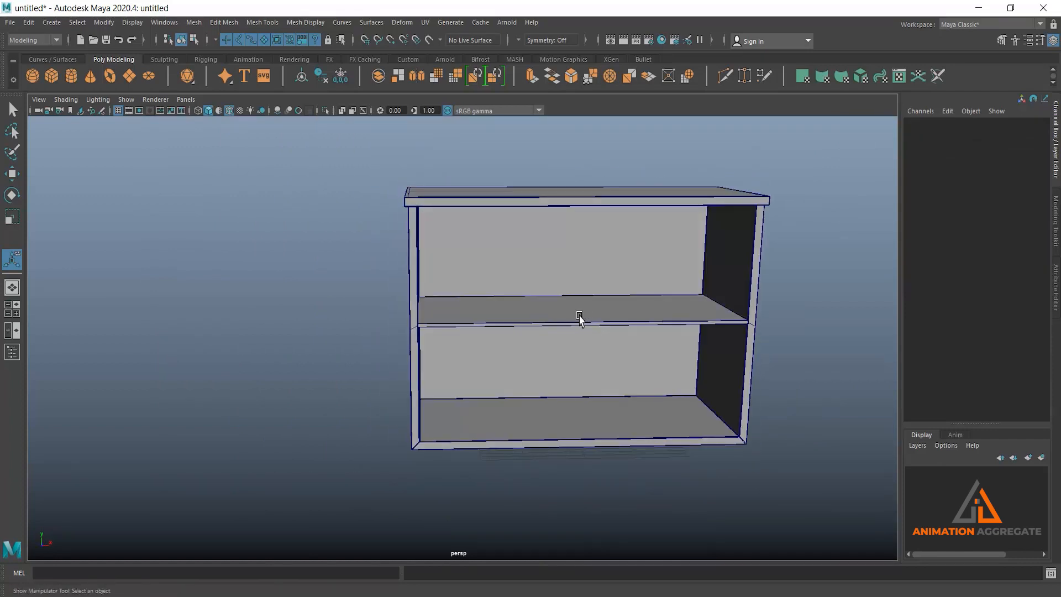
key(alt+5)
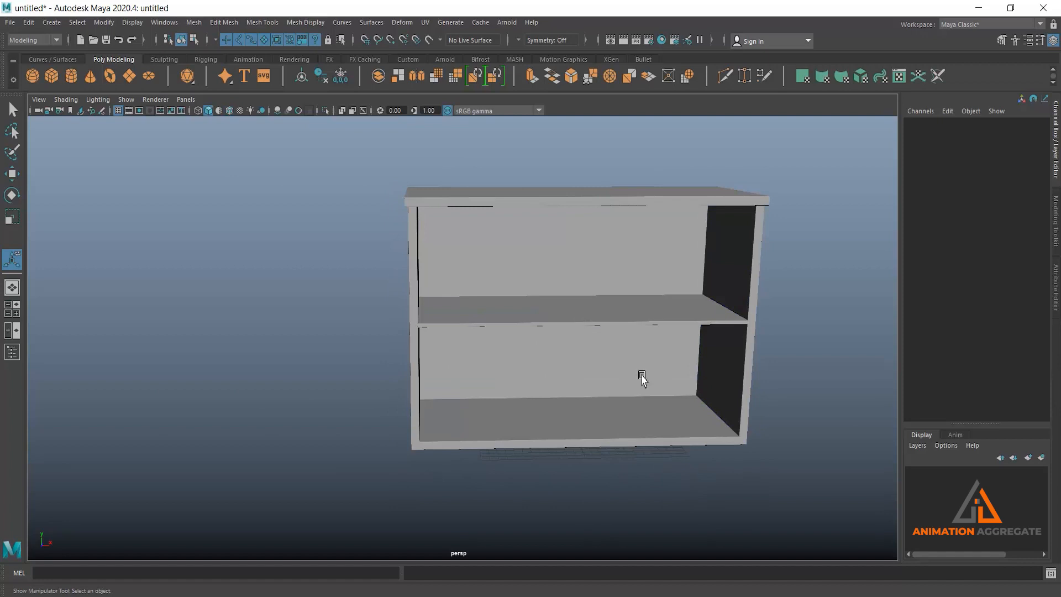
alt+drag(642, 378, 568, 353)
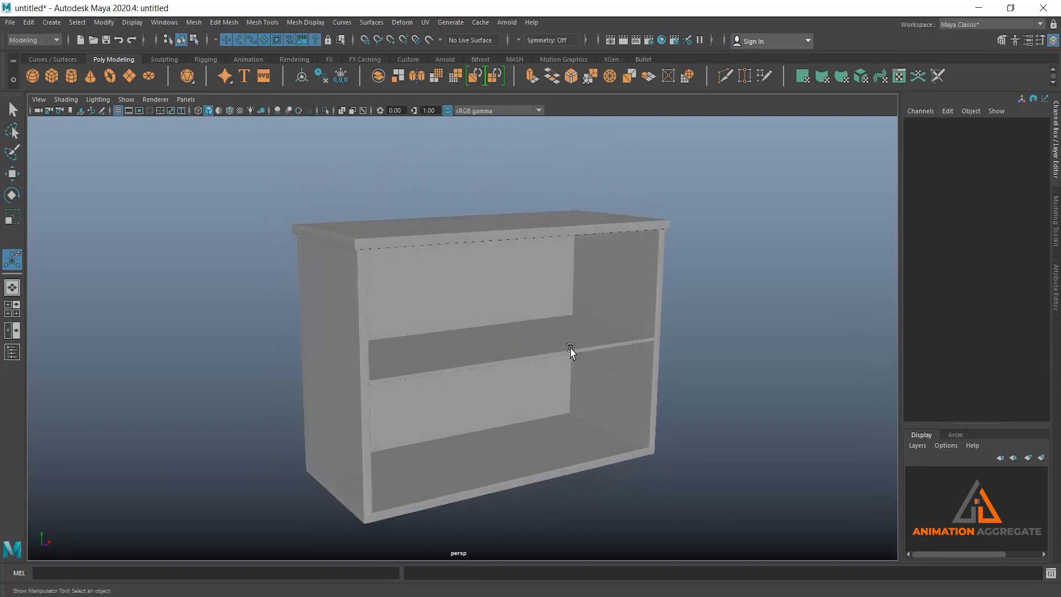
alt+drag(530, 320, 511, 324)
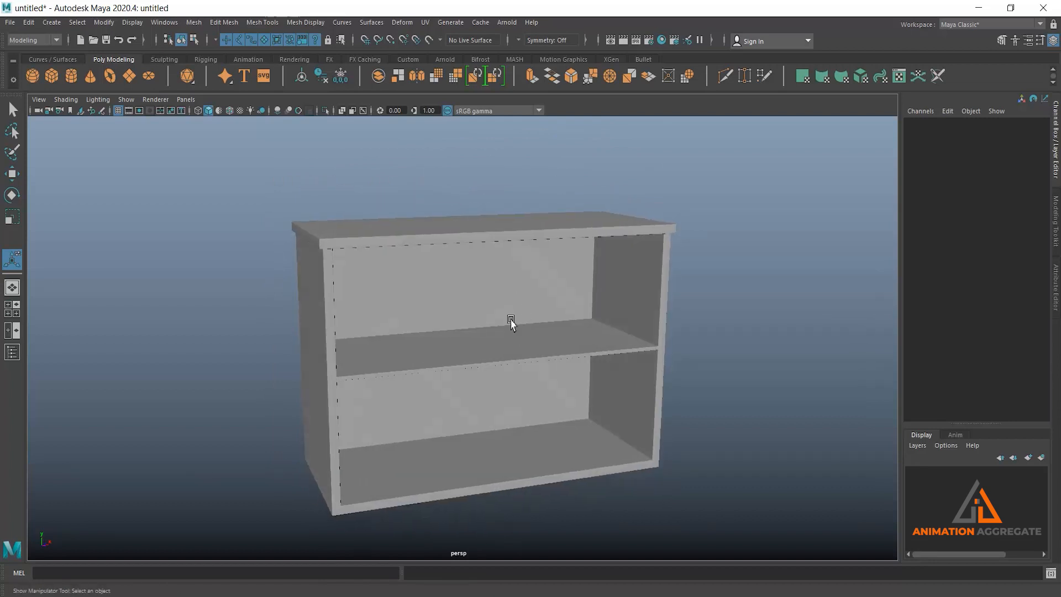
alt+drag(559, 256, 526, 260)
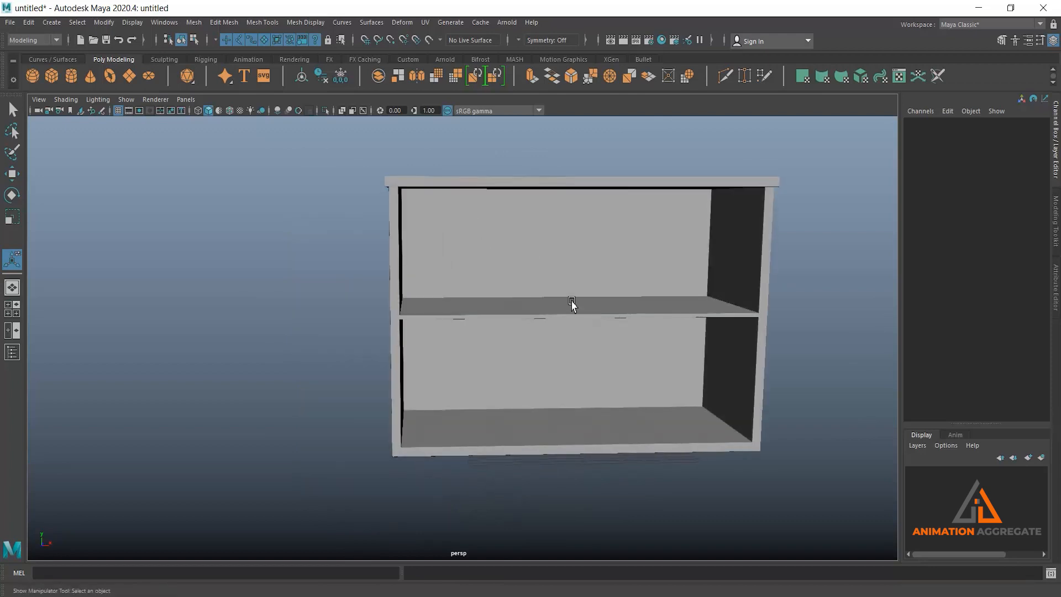
alt+drag(573, 303, 540, 298)
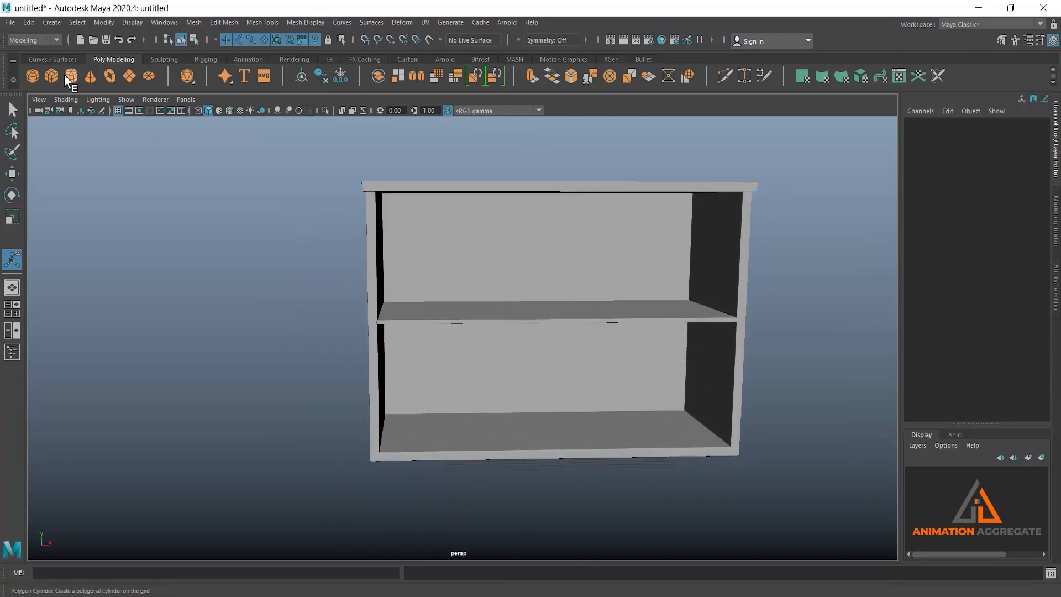
Create a polygon cube for a drawer and raise it into the upper compartment at Translate Y 20.467
click(51, 78)
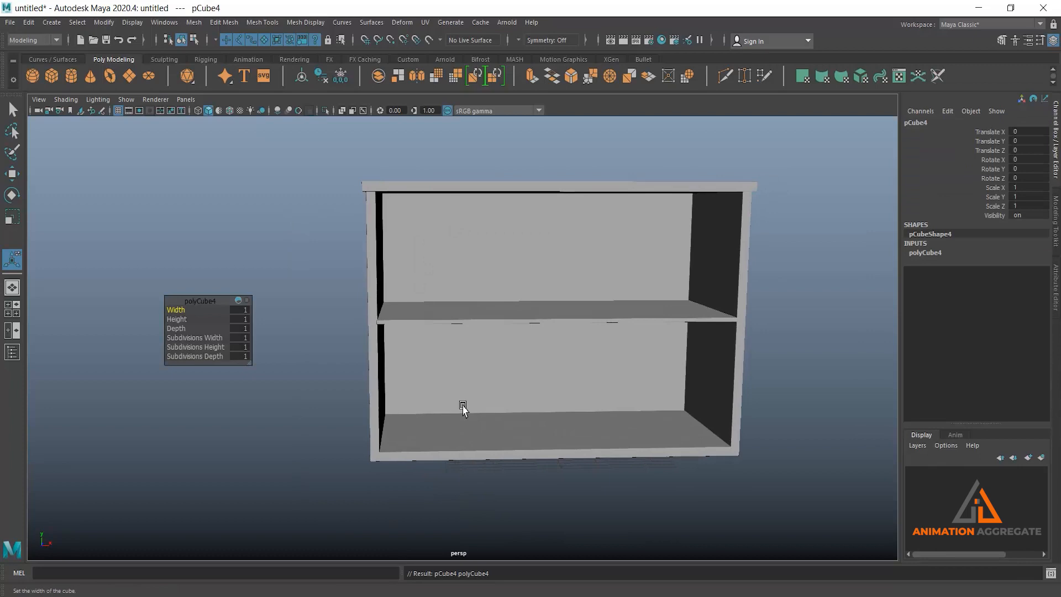
key(w)
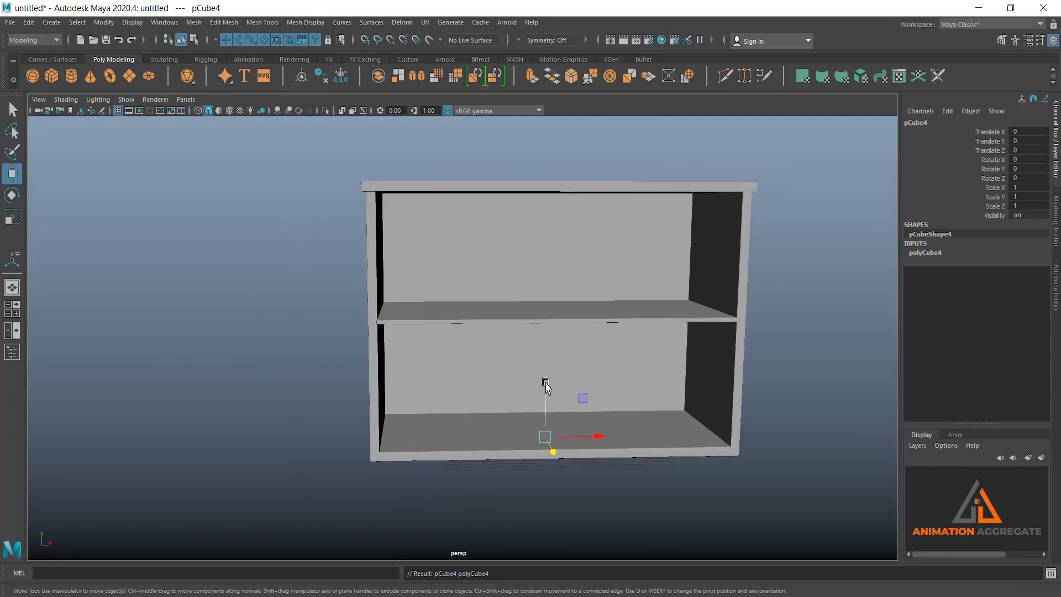
drag(545, 385, 549, 224)
key(space)
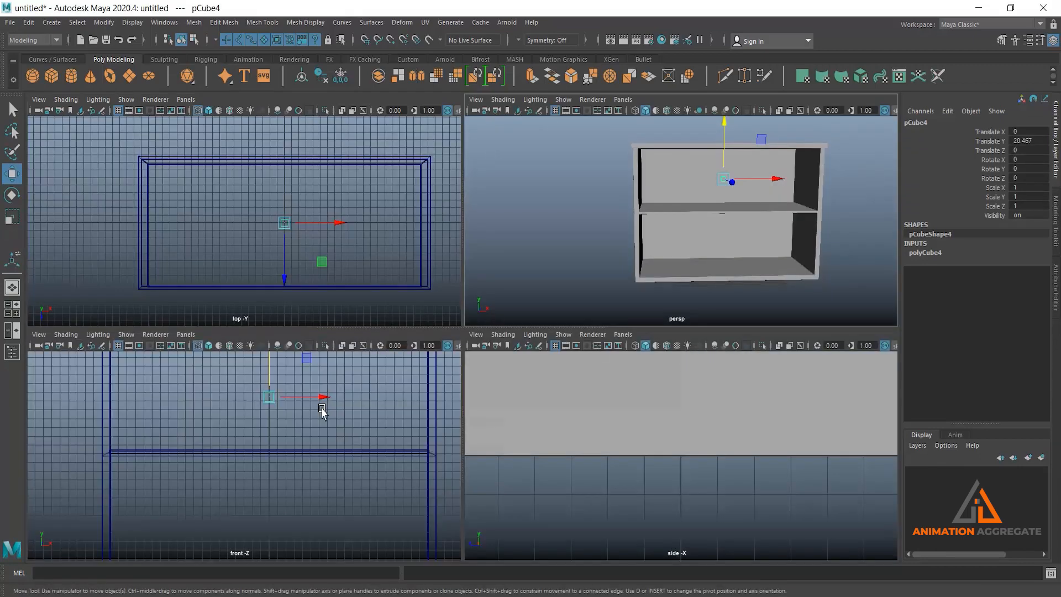
In the front view, scale the new cube to 16.74 in X and 4.22 in Y and Z
key(space)
scroll(412, 326, down, 2)
alt+middle_drag(412, 326, 393, 388)
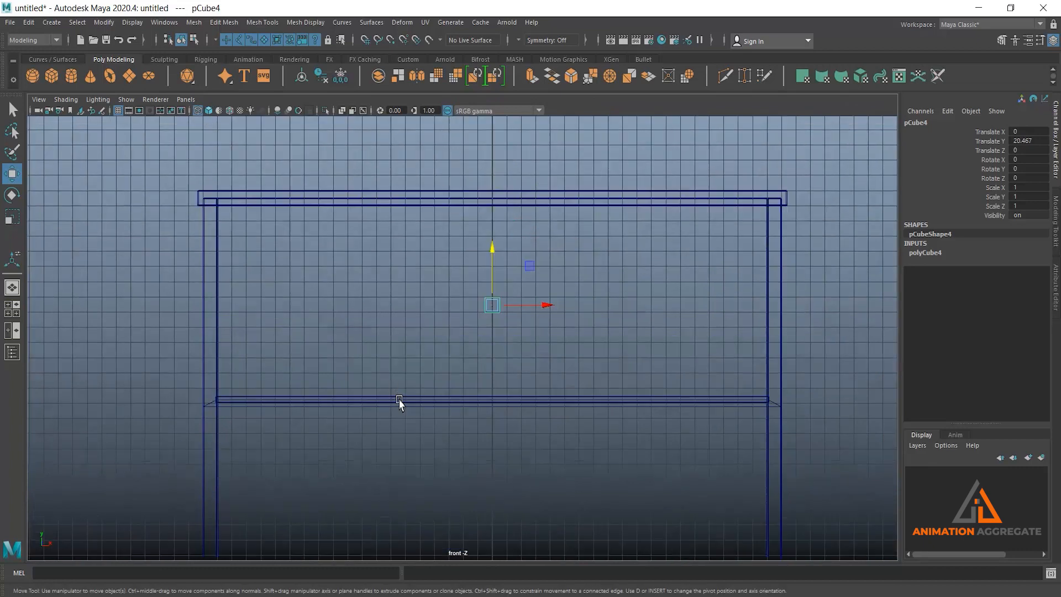
key(r)
drag(495, 306, 693, 331)
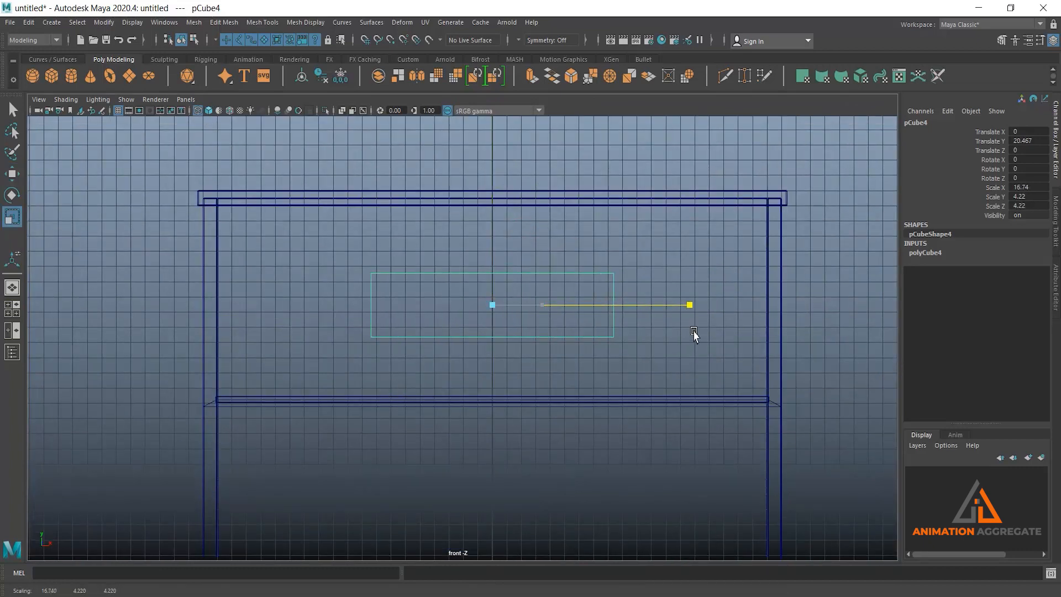
Move the drawer block into the compartment's upper-left corner, at Translate X -10.538 and Translate Y 24.812
key(w)
drag(549, 307, 402, 326)
drag(341, 254, 349, 188)
key(f)
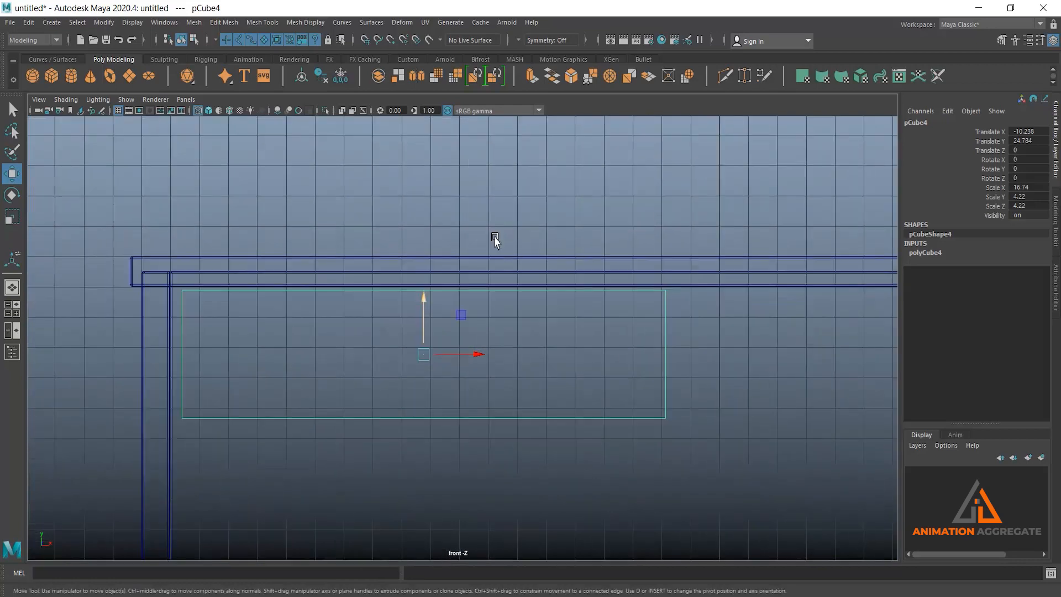
drag(405, 307, 409, 303)
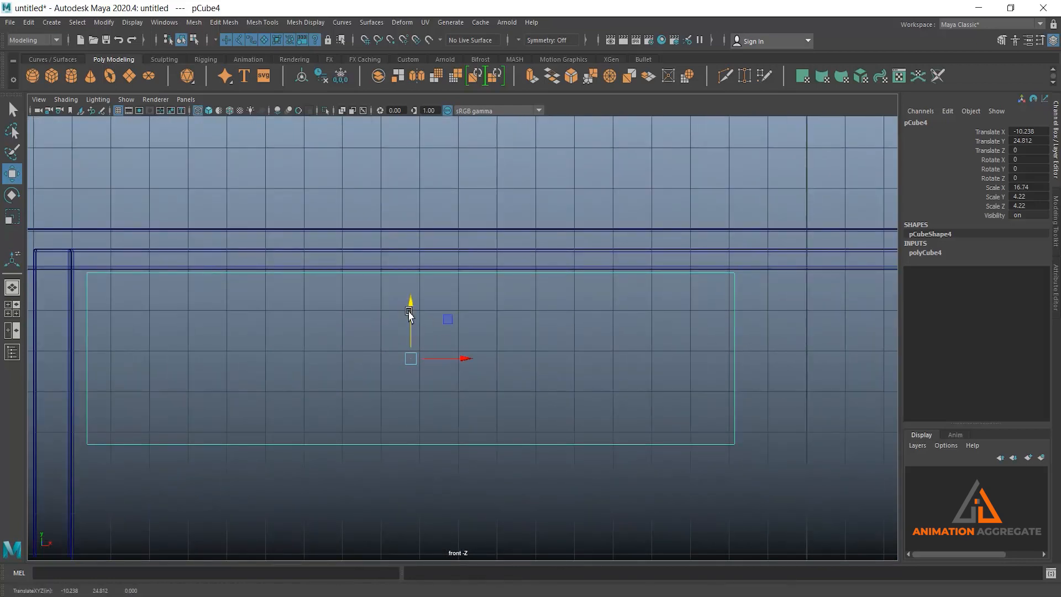
drag(470, 359, 459, 363)
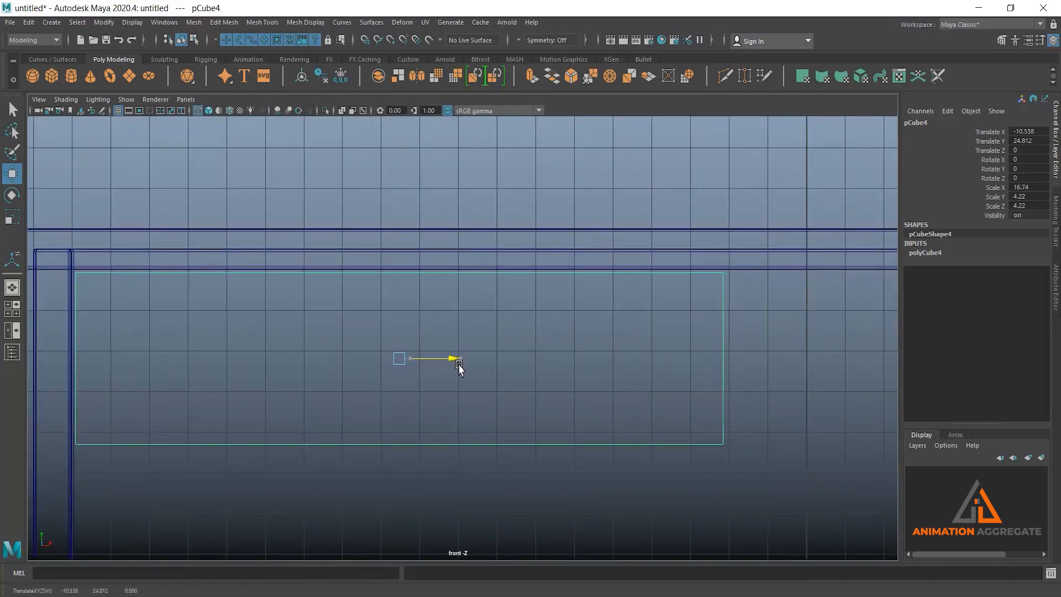
Widen the drawer block by moving its right-hand vertices along X to about 5.78, past the cabinet's centre line
scroll(651, 389, down, 6)
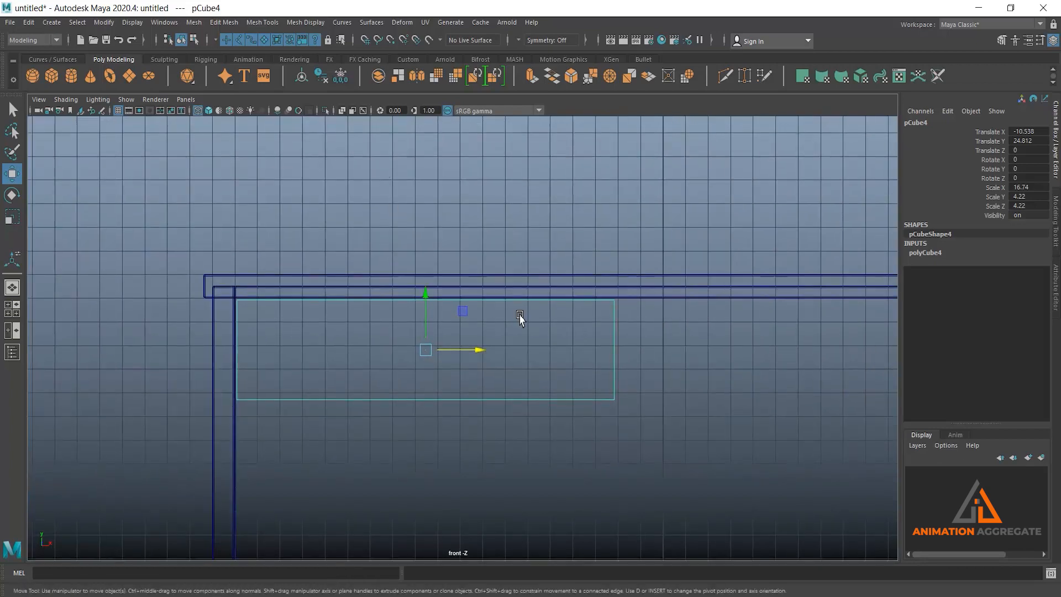
scroll(421, 229, down, 2)
right_drag(533, 346, 536, 315)
drag(530, 246, 599, 448)
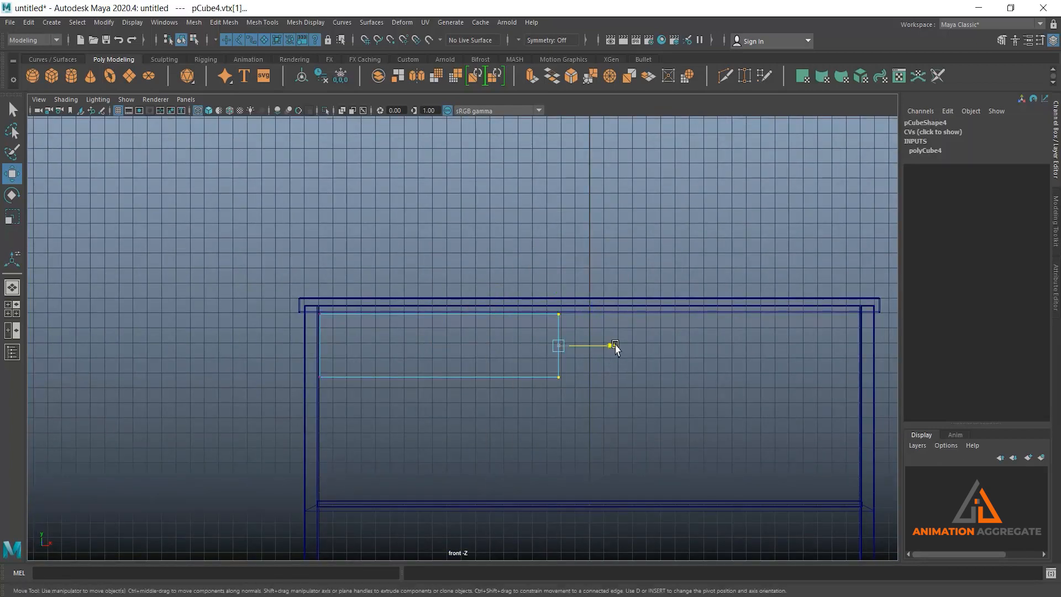
drag(615, 346, 722, 375)
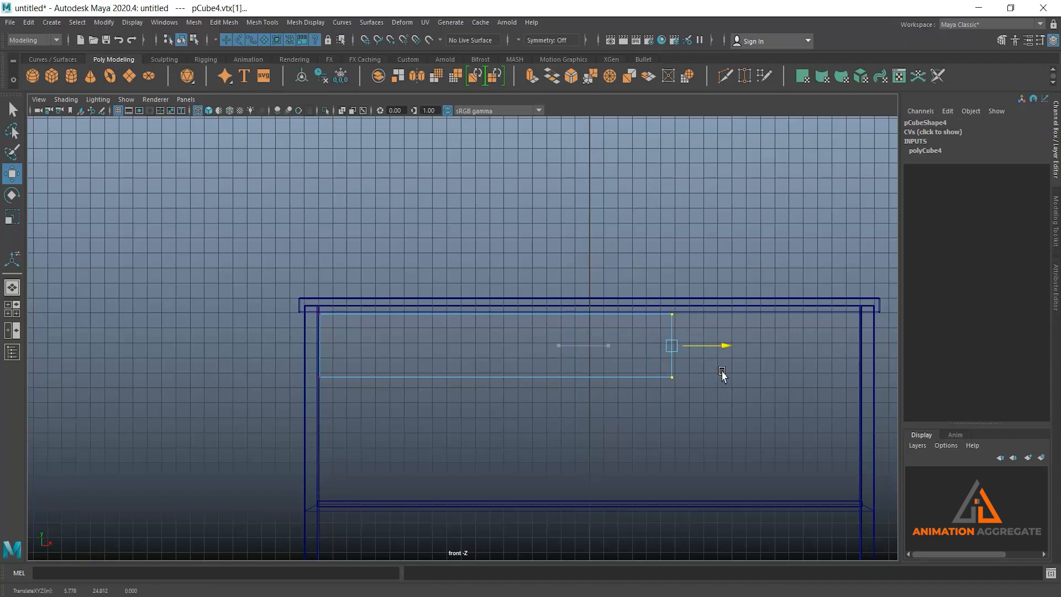
Lower the drawer block's bottom vertices to about half the compartment's height and centre the block's pivot
drag(301, 367, 773, 486)
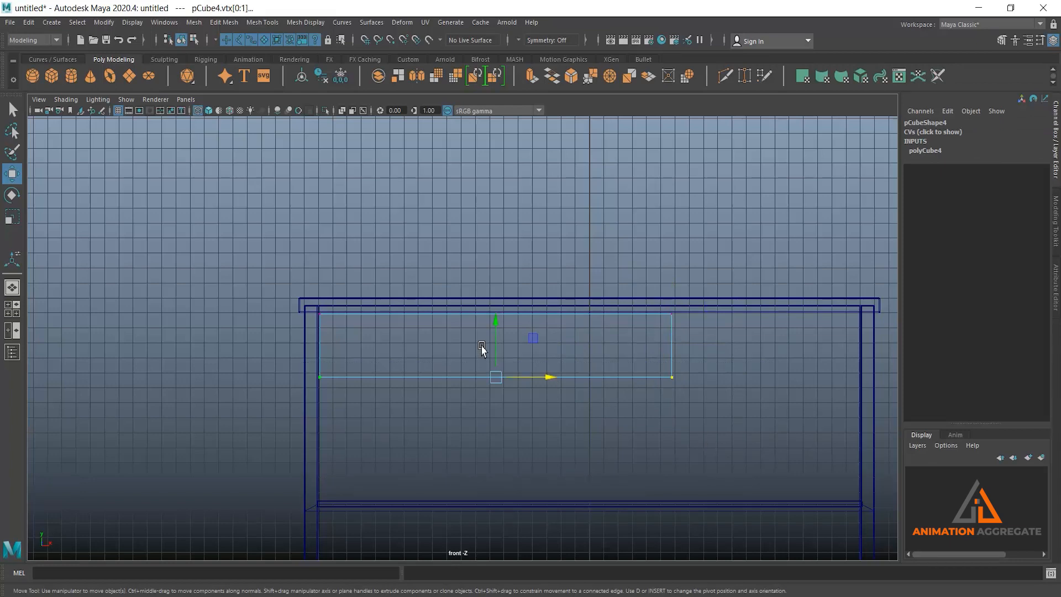
drag(493, 325, 499, 348)
right_drag(630, 293, 684, 269)
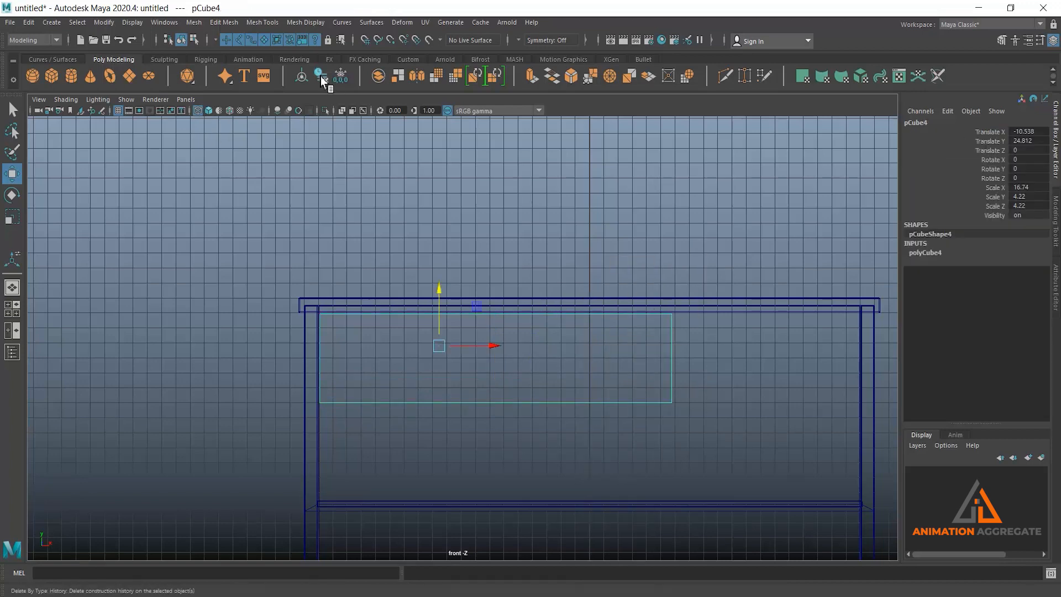
click(304, 79)
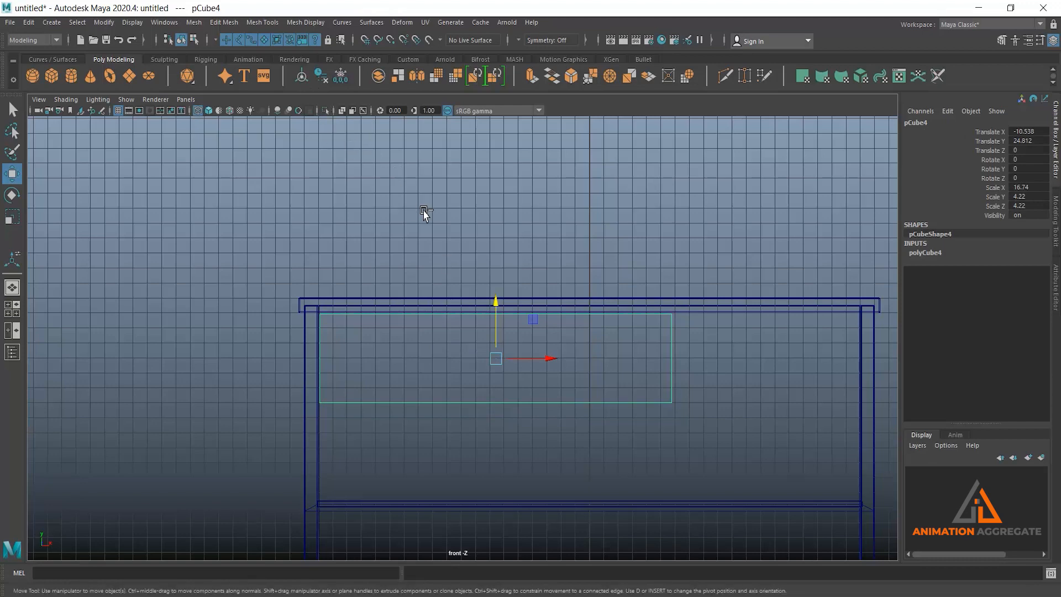
Duplicate the drawer block and move the copy straight down, resting just above the middle shelf
key(ctrl+d)
drag(498, 306, 494, 393)
alt+middle_drag(494, 330, 488, 206)
scroll(559, 394, up, 3)
alt+right_drag(560, 394, 568, 313)
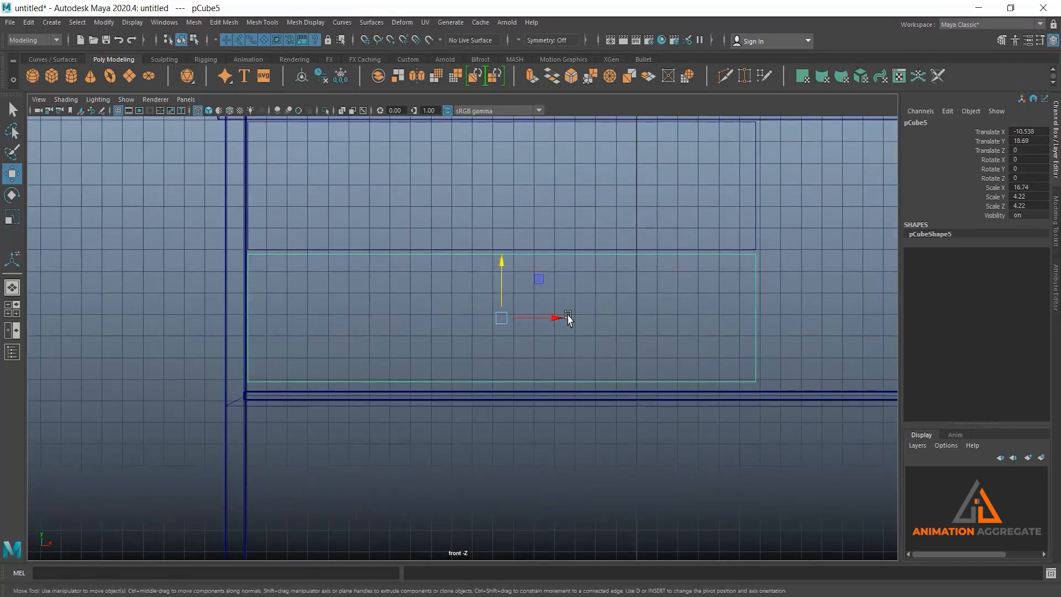
alt+middle_drag(568, 313, 561, 332)
alt+right_drag(622, 353, 599, 321)
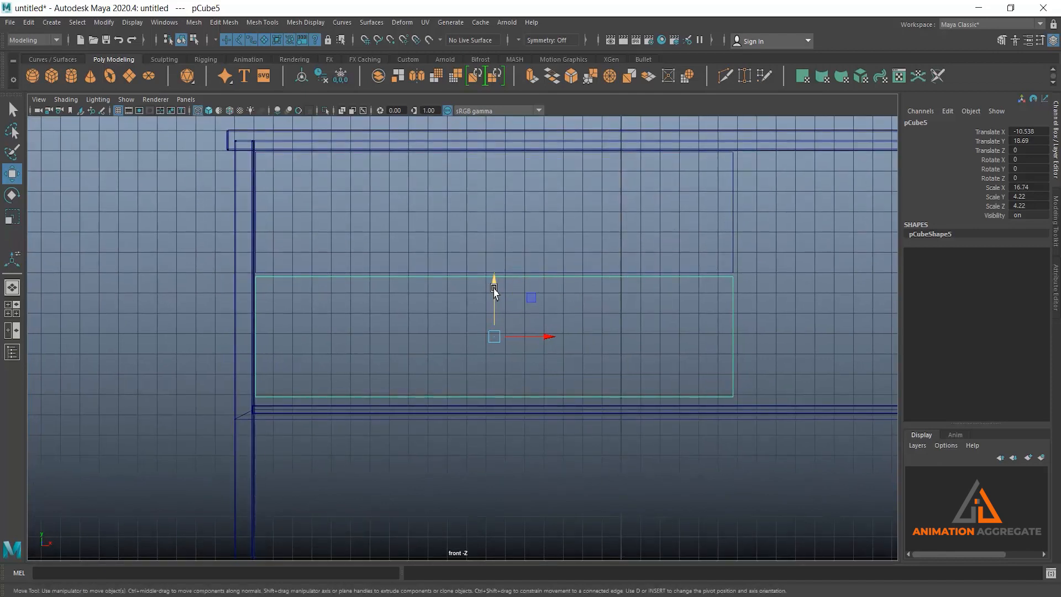
drag(495, 292, 495, 291)
Lower the upper drawer block's bottom vertices to about Y 20.74, leaving a narrow gap above the copy
click(734, 216)
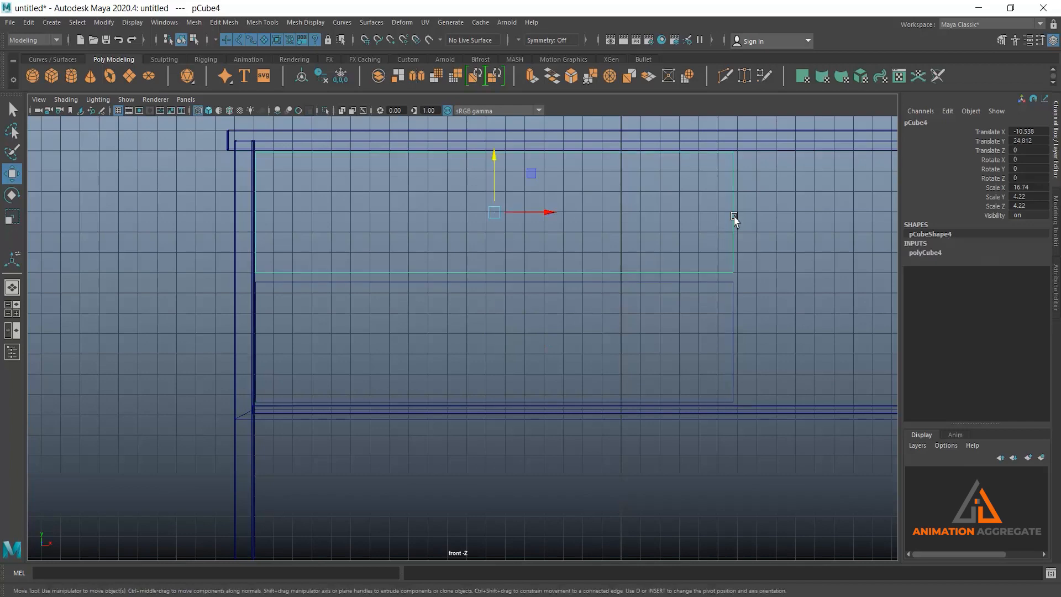
right_drag(734, 216, 619, 174)
drag(771, 309, 225, 216)
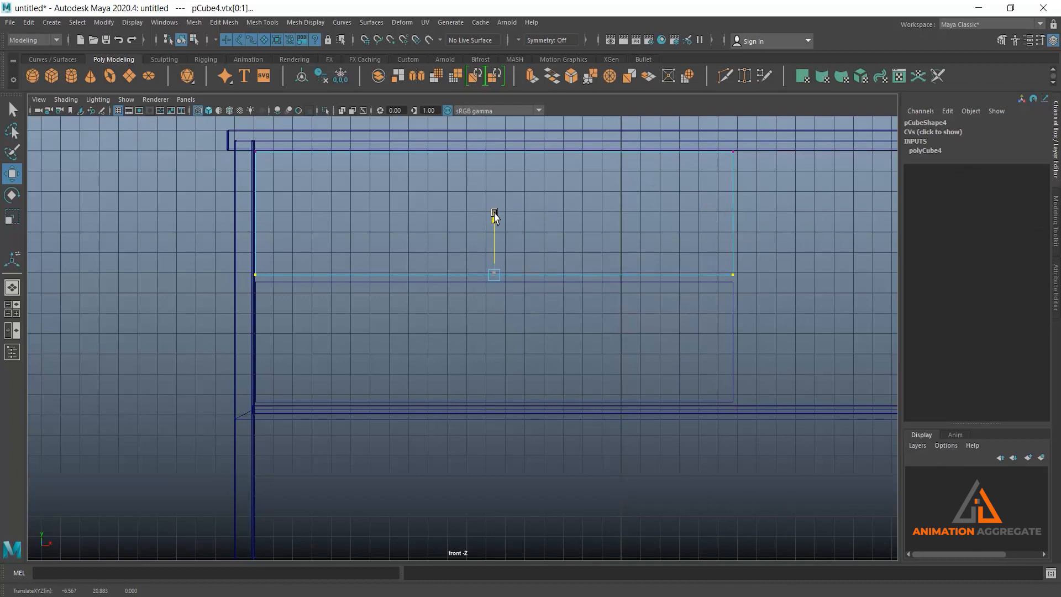
drag(494, 214, 494, 217)
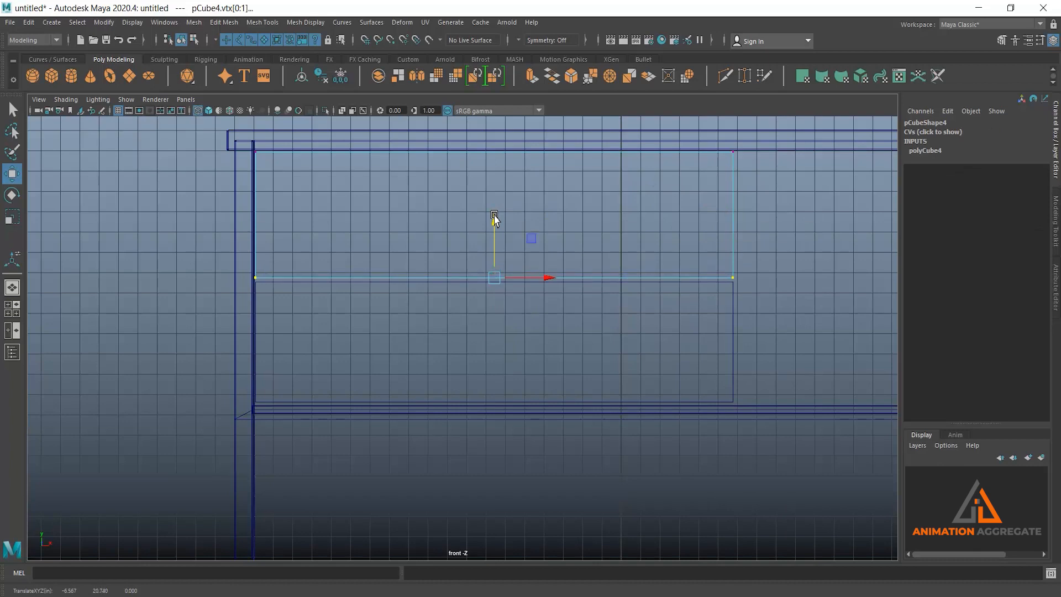
Delete the lower drawer copy, duplicate the resized upper drawer block, and move the duplicate straight down to Y 18.554 above the middle shelf
click(722, 356)
click(726, 337)
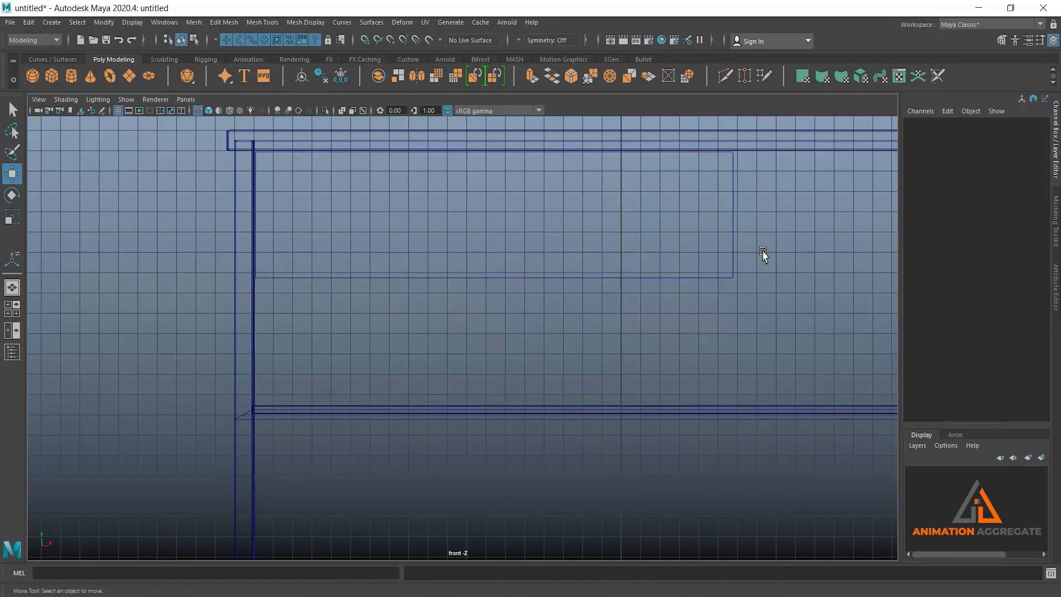
click(690, 280)
key(ctrl+d)
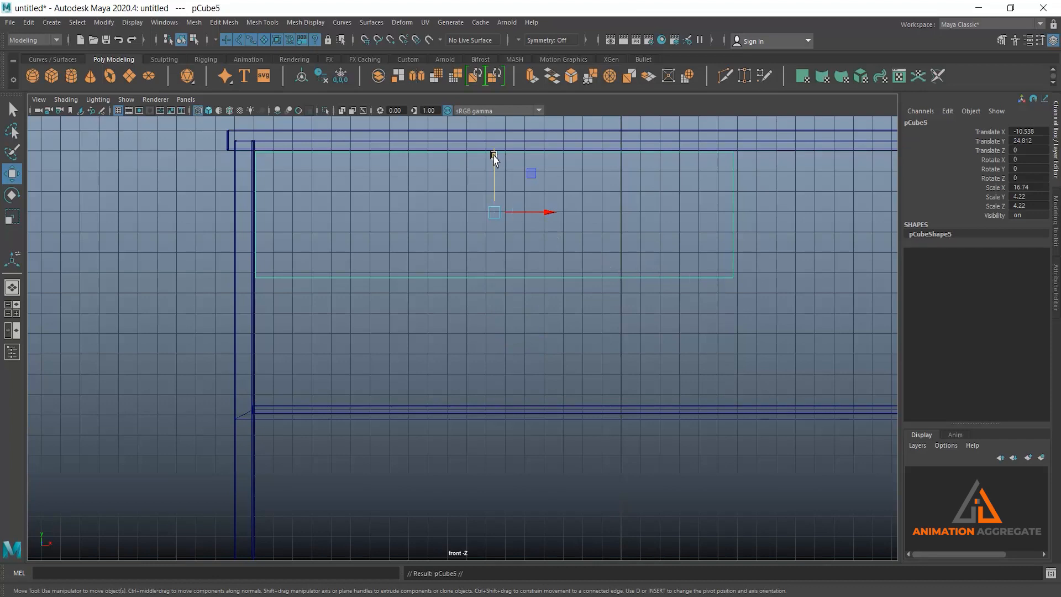
drag(494, 157, 500, 284)
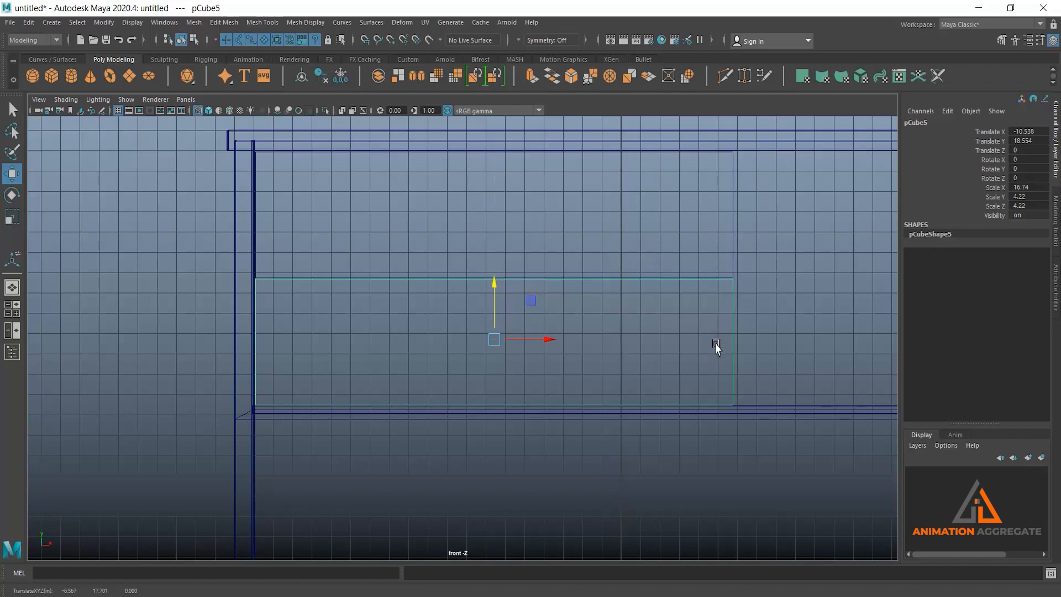
Move the lower drawer block's front face forward along Z to the cabinet's front edge
key(space)
key(space)
alt+drag(658, 268, 642, 277)
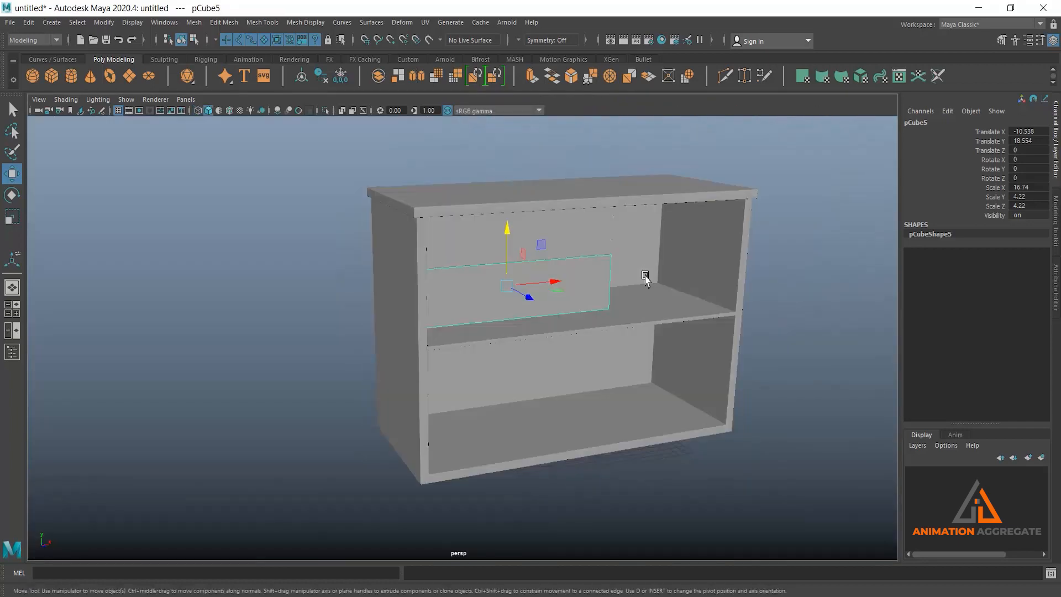
click(779, 310)
alt+drag(779, 309, 670, 303)
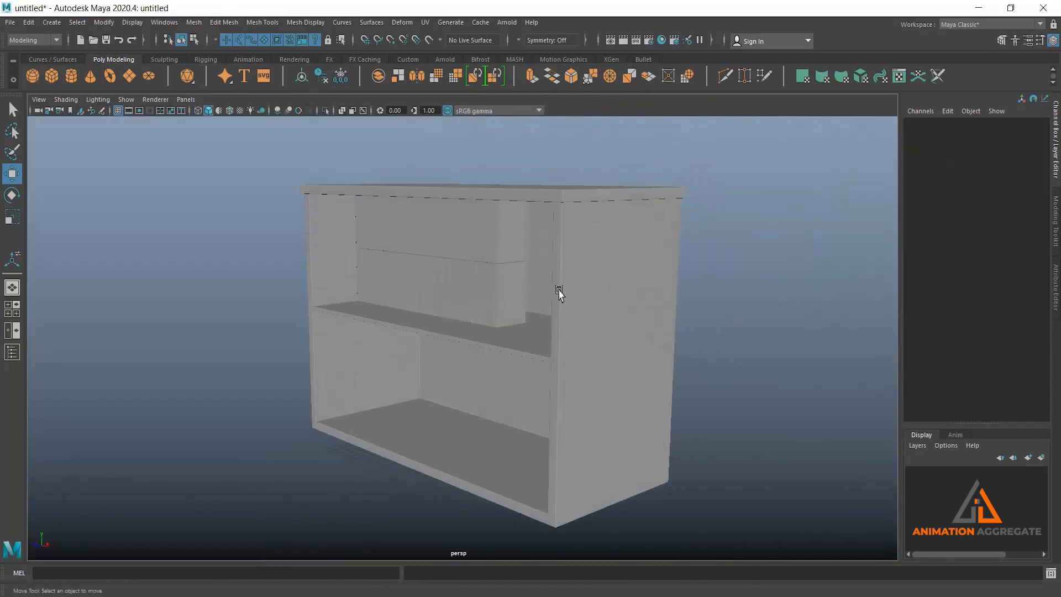
scroll(498, 326, up, 4)
click(497, 247)
right_drag(497, 246, 497, 280)
click(466, 265)
drag(357, 268, 375, 370)
scroll(373, 372, up, 2)
alt+middle_drag(375, 371, 372, 365)
scroll(331, 362, up, 2)
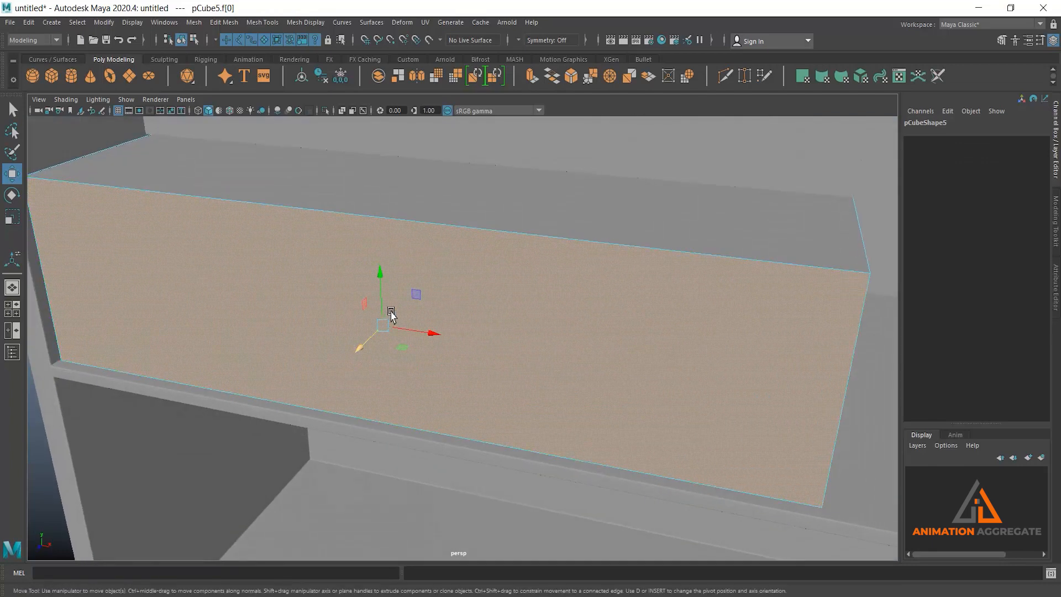
Move the lower drawer block's back face backward along Z to about -7.718, near the cabinet's back
alt+drag(390, 313, 430, 334)
alt+drag(584, 341, 450, 300)
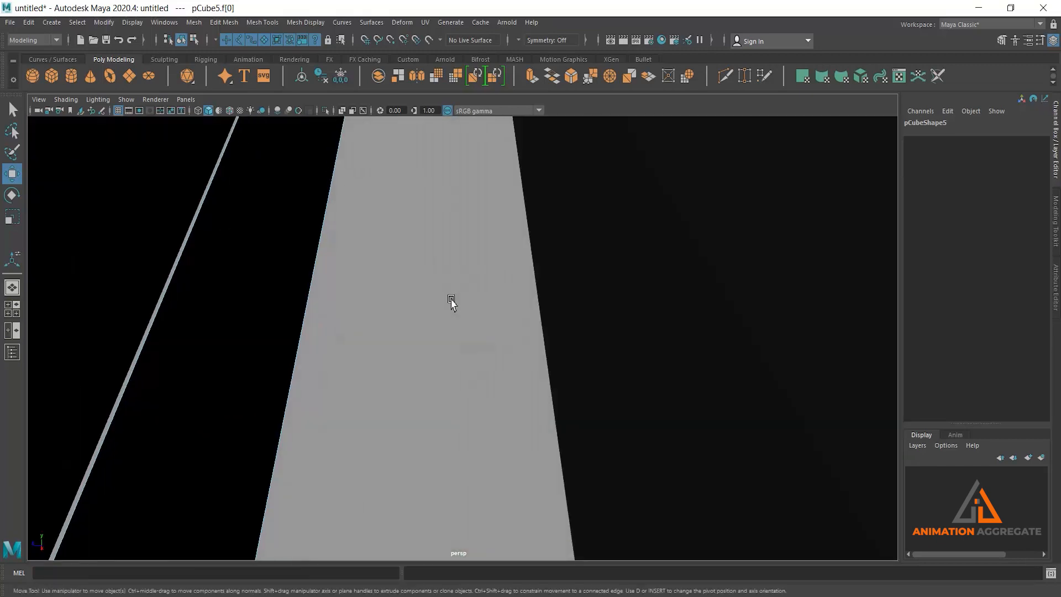
click(264, 239)
alt+right_drag(365, 241, 294, 214)
scroll(352, 293, down, 4)
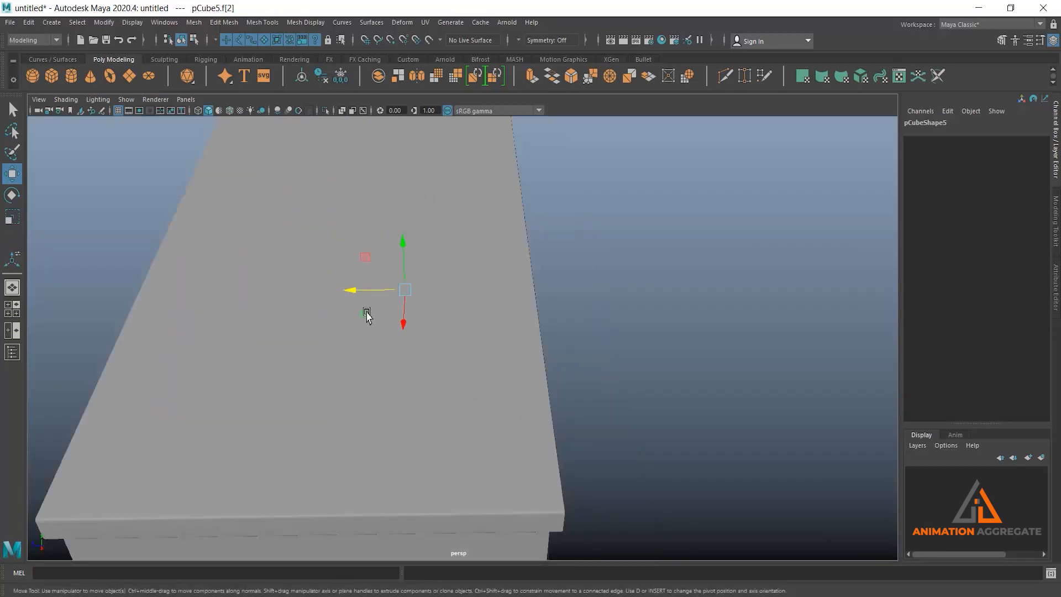
alt+drag(367, 315, 485, 226)
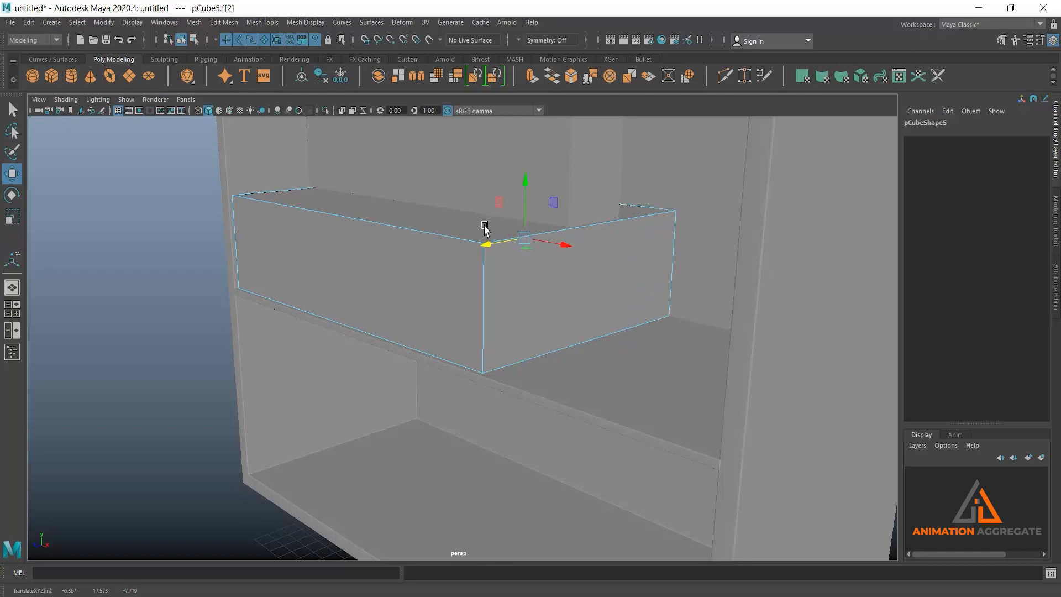
Replace the shallow upper drawer block with a duplicate of the deepened lower block, moved up to Y 24.809
click(426, 220)
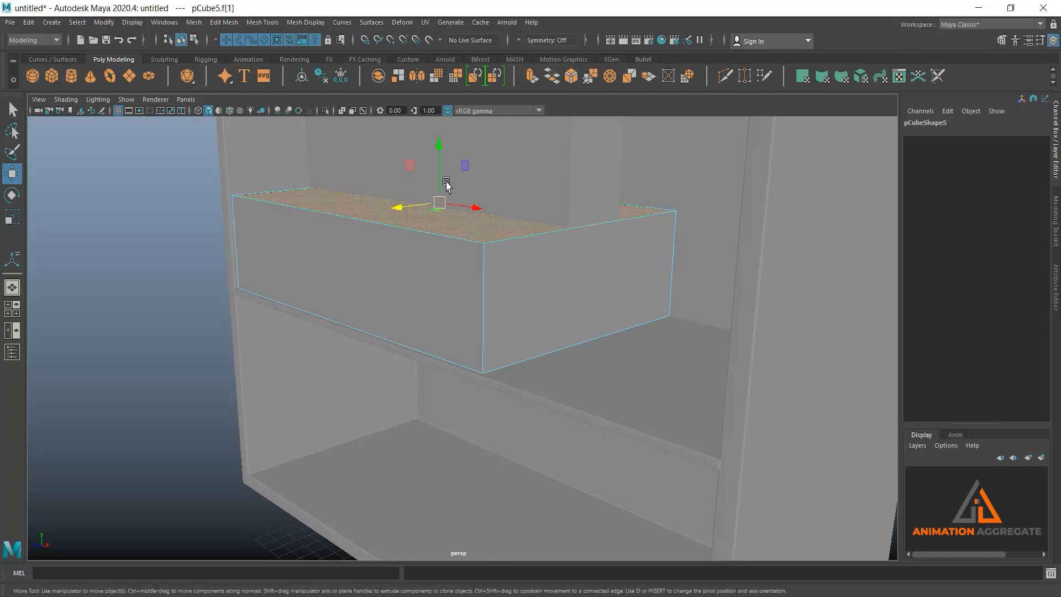
click(578, 188)
click(557, 169)
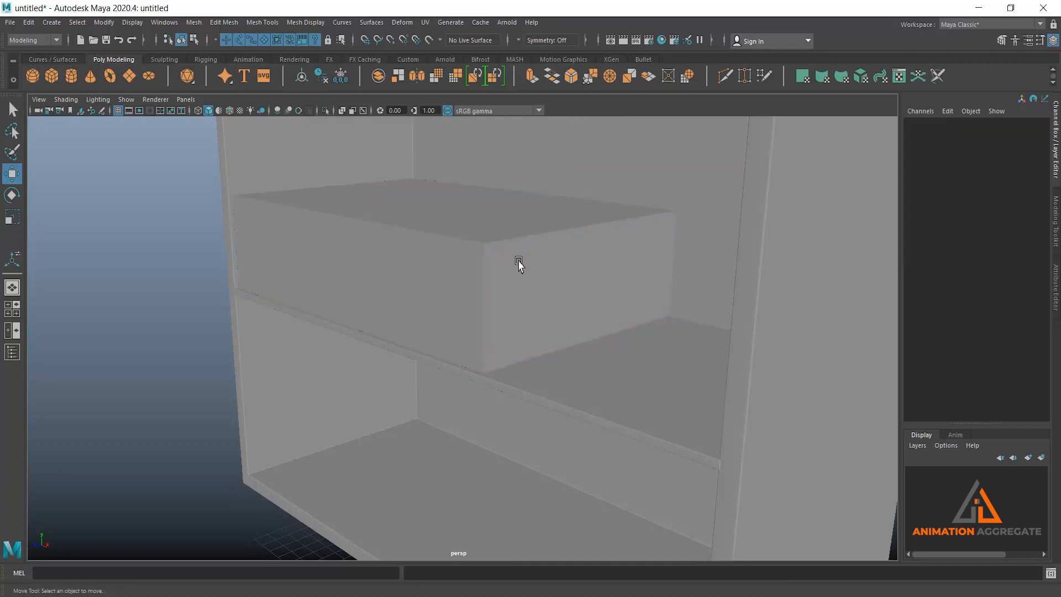
click(518, 261)
alt+drag(519, 261, 568, 262)
key(space)
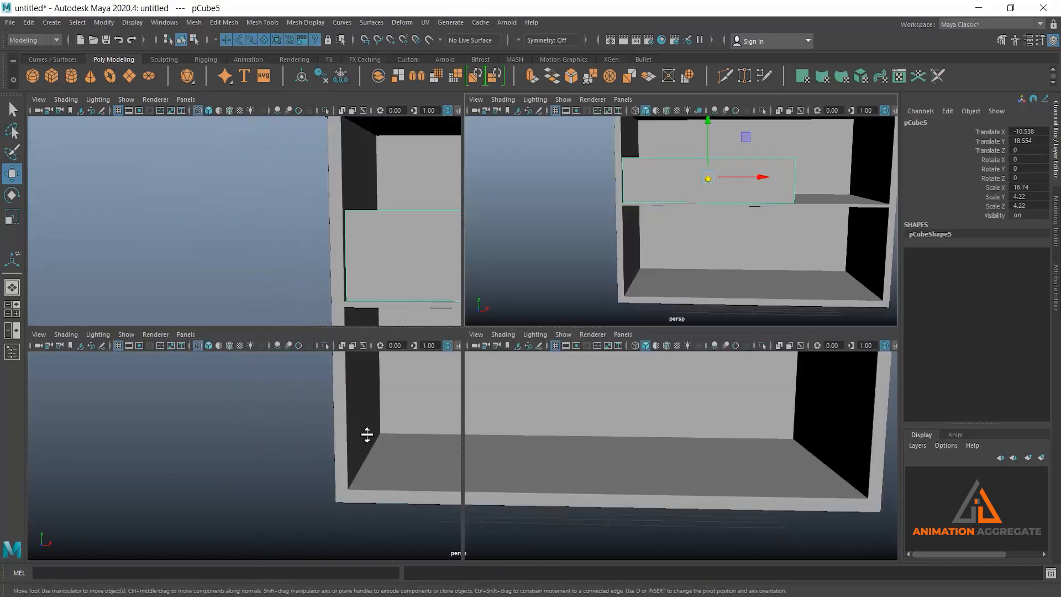
key(space)
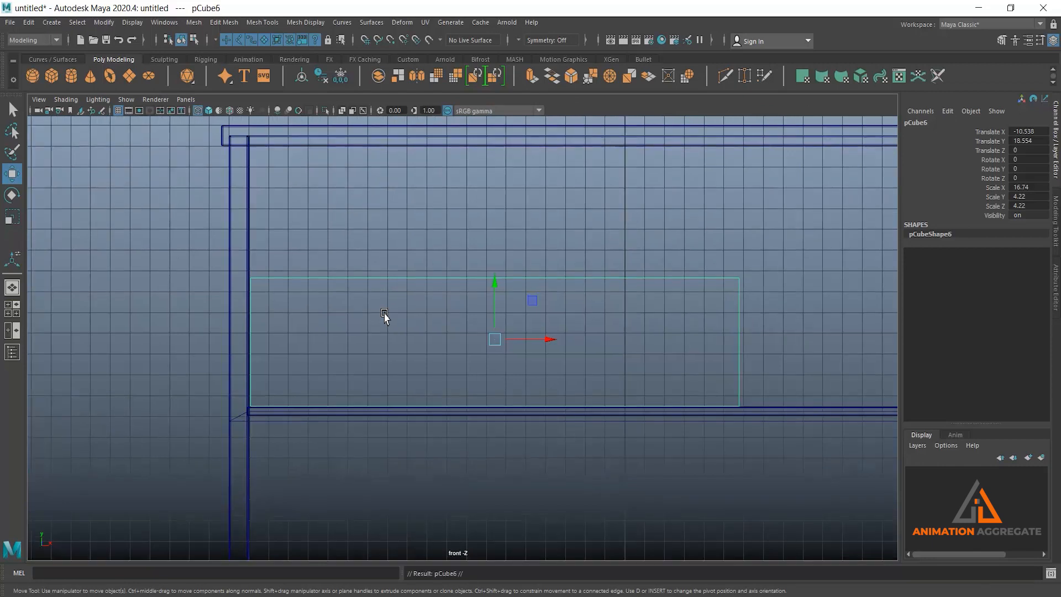
drag(498, 281, 487, 154)
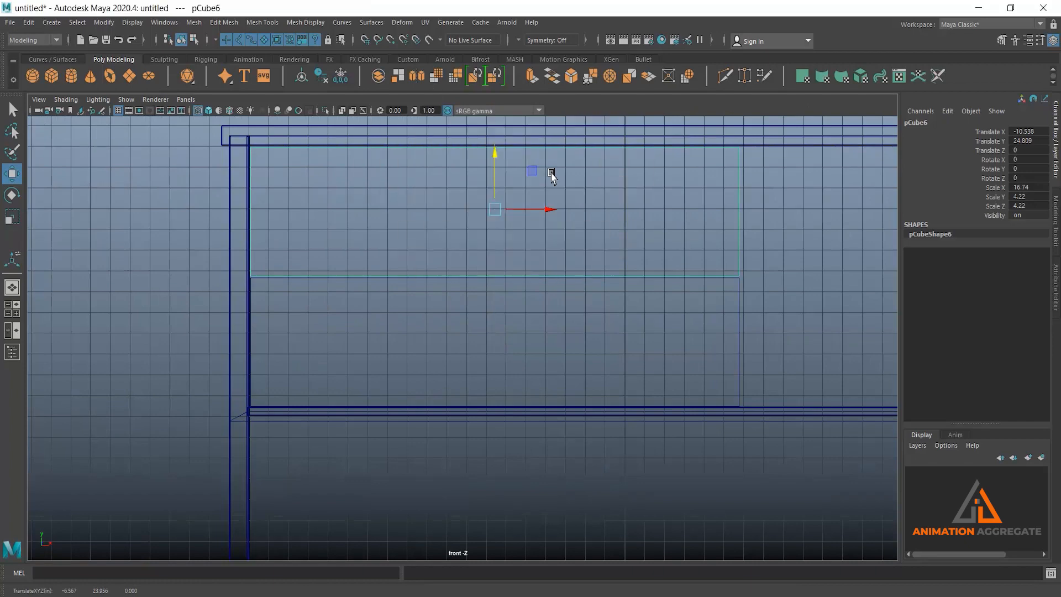
key(space)
key(space)
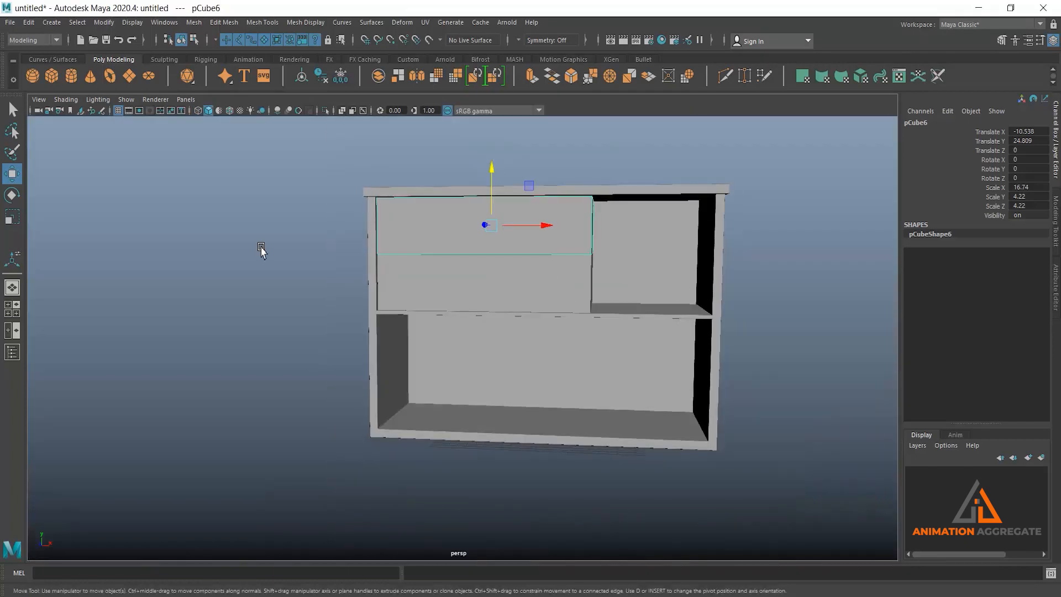
click(261, 249)
alt+drag(260, 249, 315, 298)
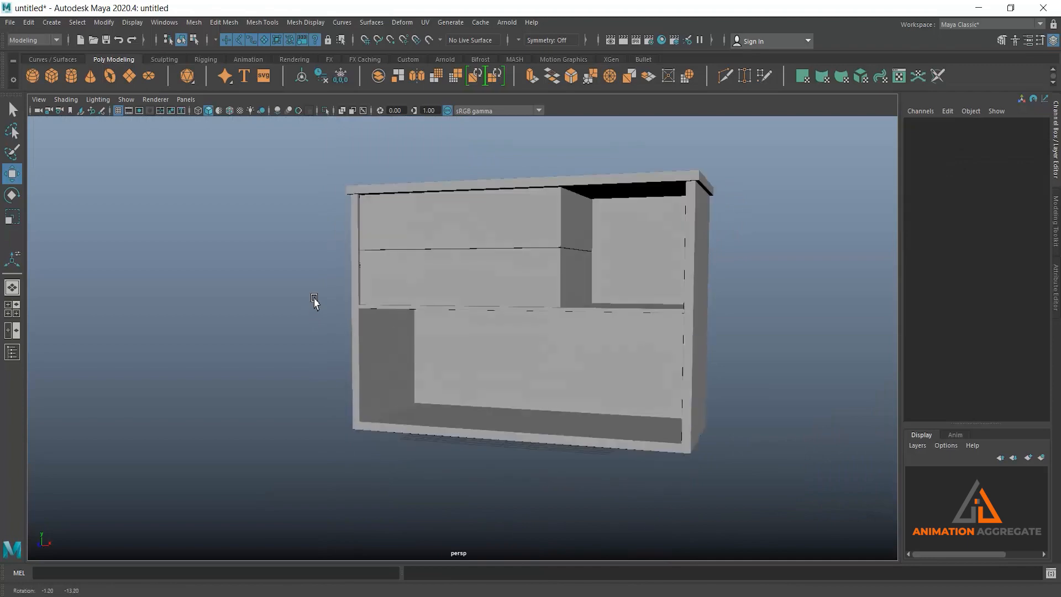
Duplicate both drawer blocks together and move the pair down into the lower compartment, with the upper copy at Y 11.448
click(490, 292)
key(space)
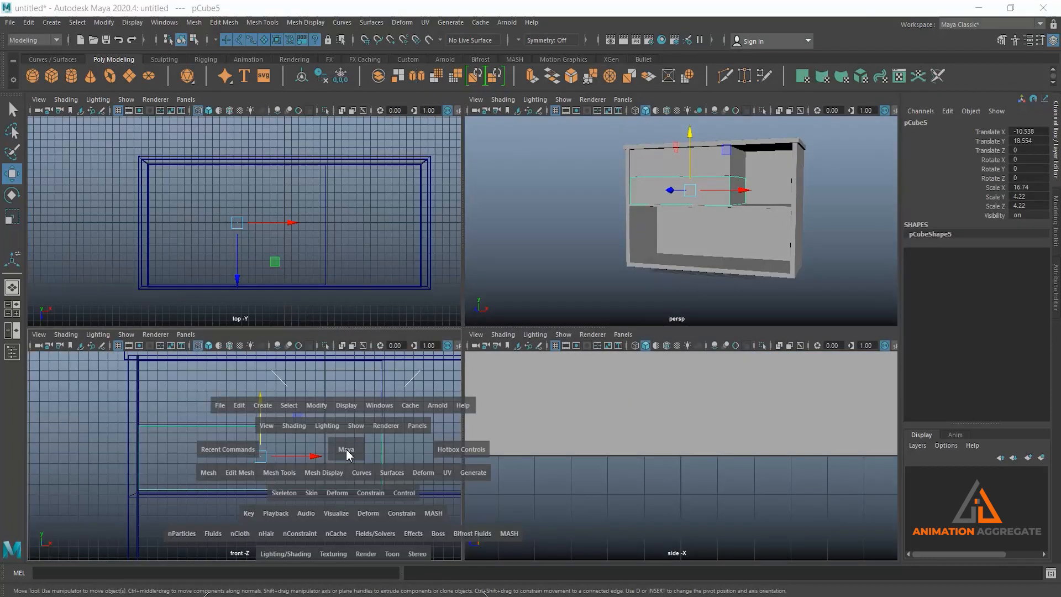
key(space)
scroll(573, 275, down, 1)
shift+click(696, 256)
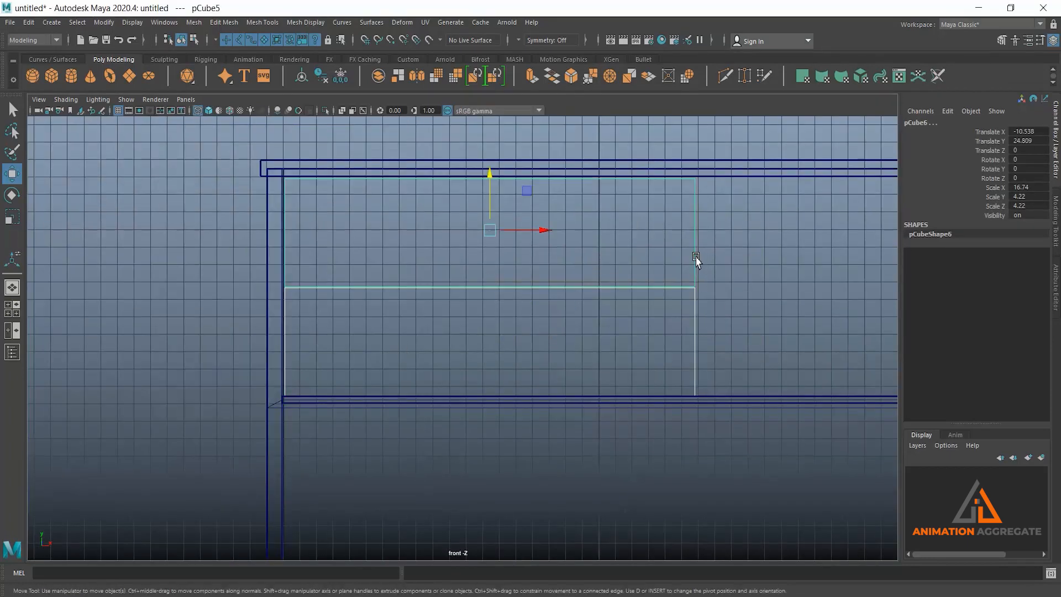
scroll(776, 349, down, 1)
alt+middle_drag(775, 423, 586, 382)
scroll(580, 370, down, 1)
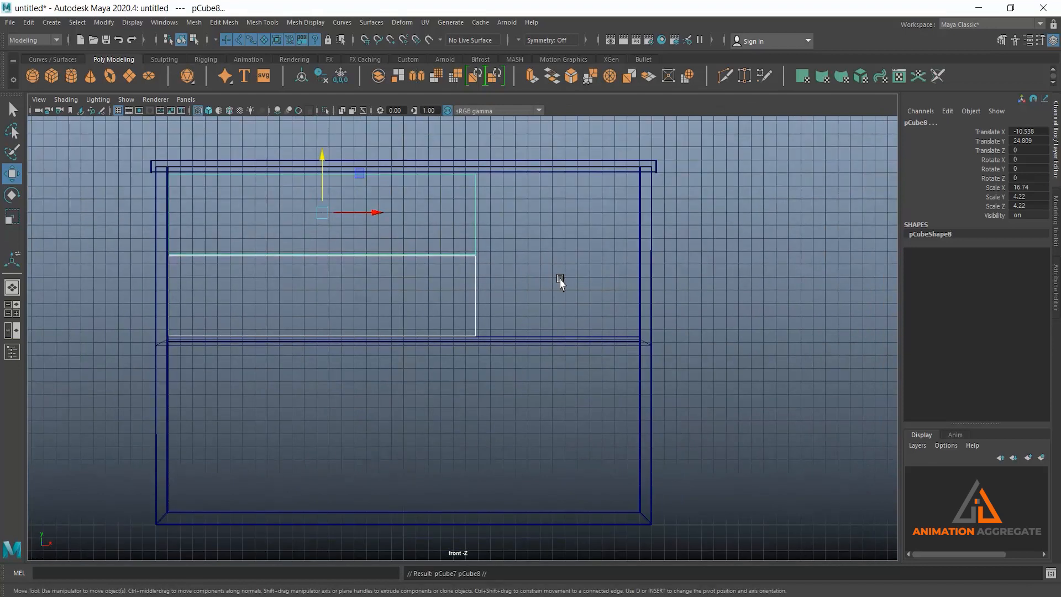
drag(323, 173, 316, 336)
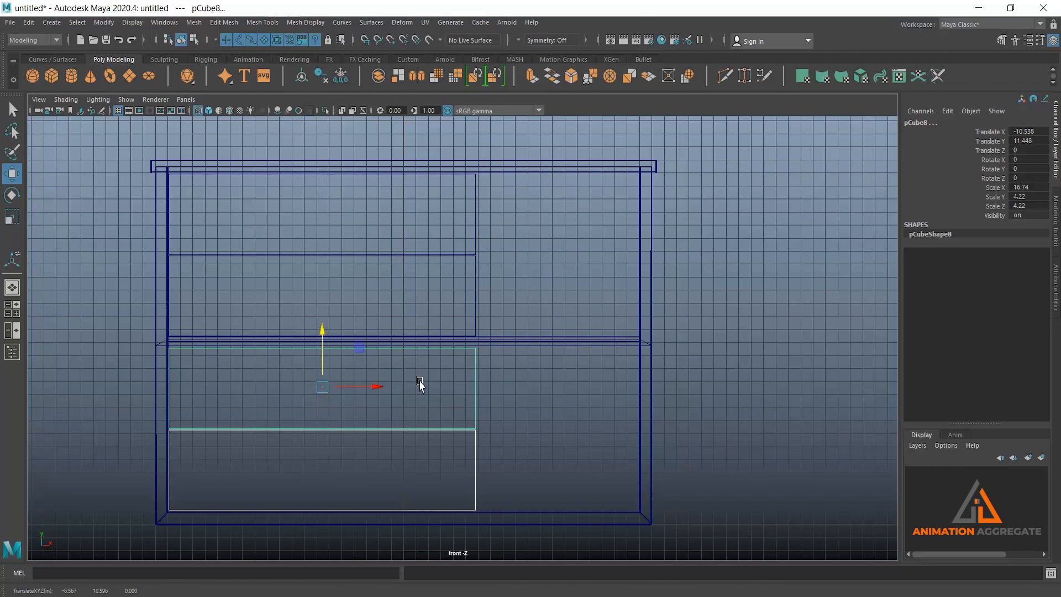
Slide the lower drawer pair along X against the cabinet's right side wall, with the upper copy at X 2.53, Y 11.579
drag(377, 387, 540, 393)
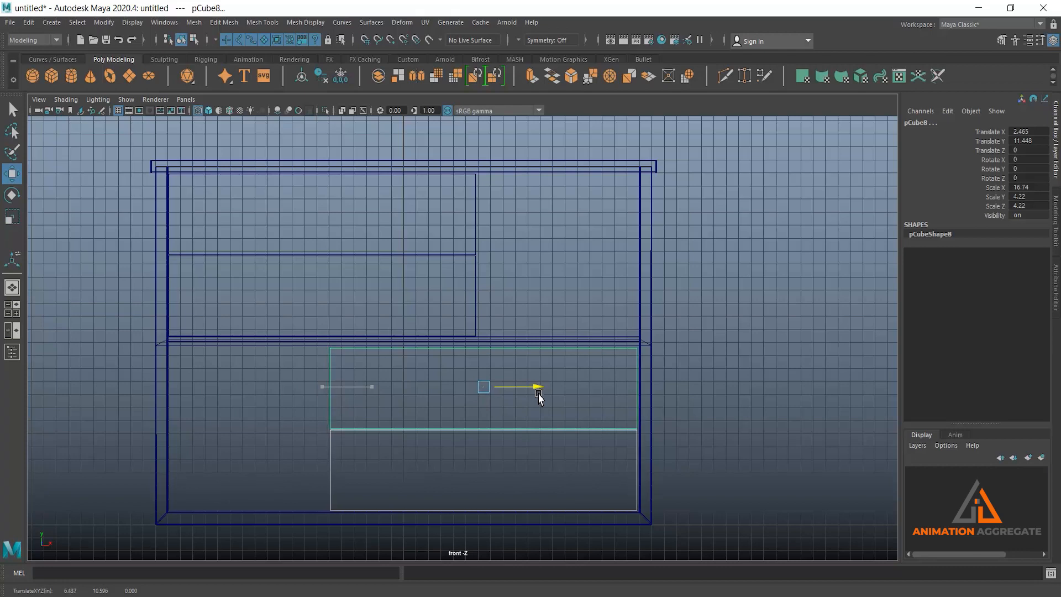
alt+right_drag(441, 287, 666, 364)
alt+middle_drag(666, 364, 643, 292)
alt+right_drag(583, 272, 596, 330)
alt+middle_drag(639, 318, 632, 235)
drag(471, 211, 473, 208)
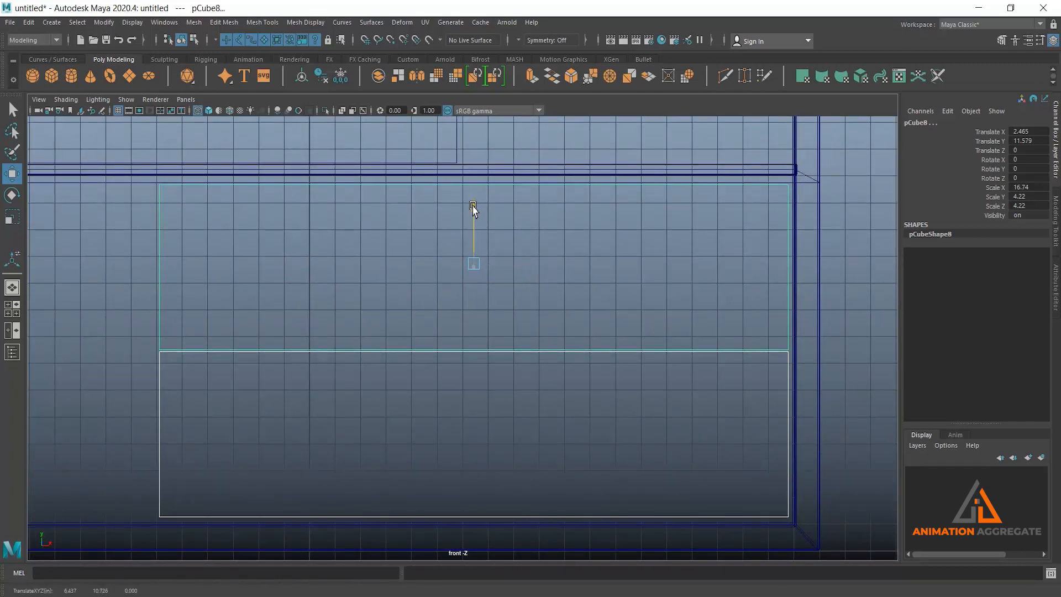
drag(524, 263, 525, 264)
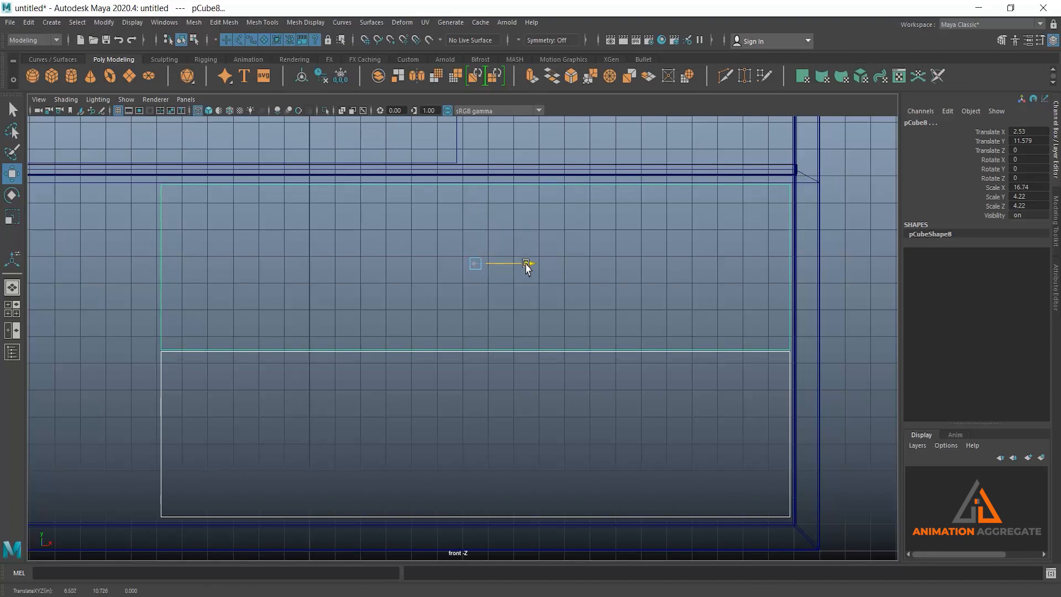
Raise the cabinet body's bottom vertices slightly to narrow the gap beneath the lower drawers
alt+middle_drag(727, 379, 723, 223)
drag(827, 360, 803, 407)
right_drag(814, 296, 759, 310)
scroll(671, 349, down, 6)
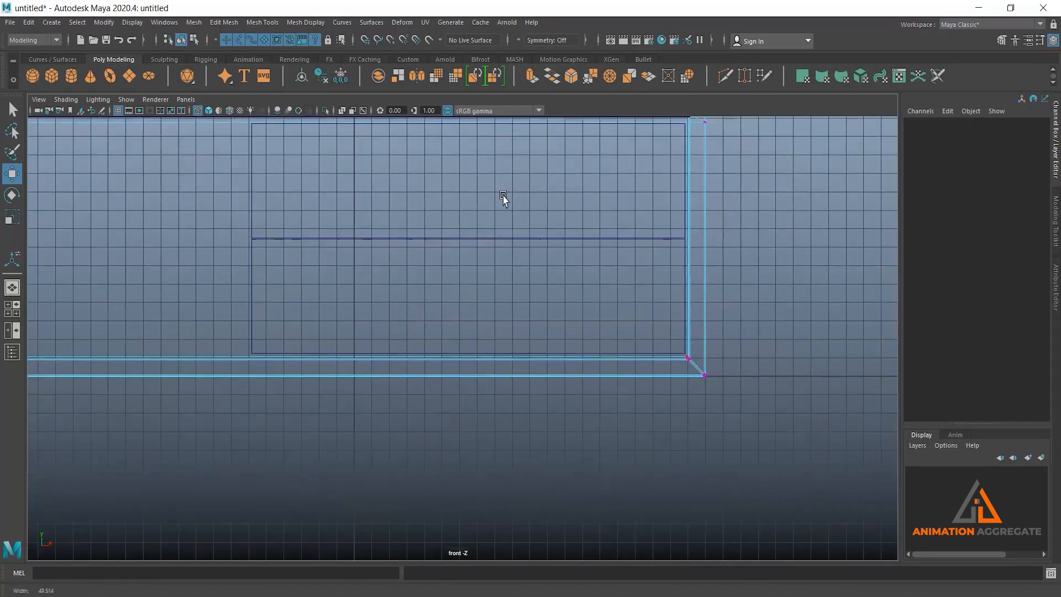
drag(64, 307, 740, 475)
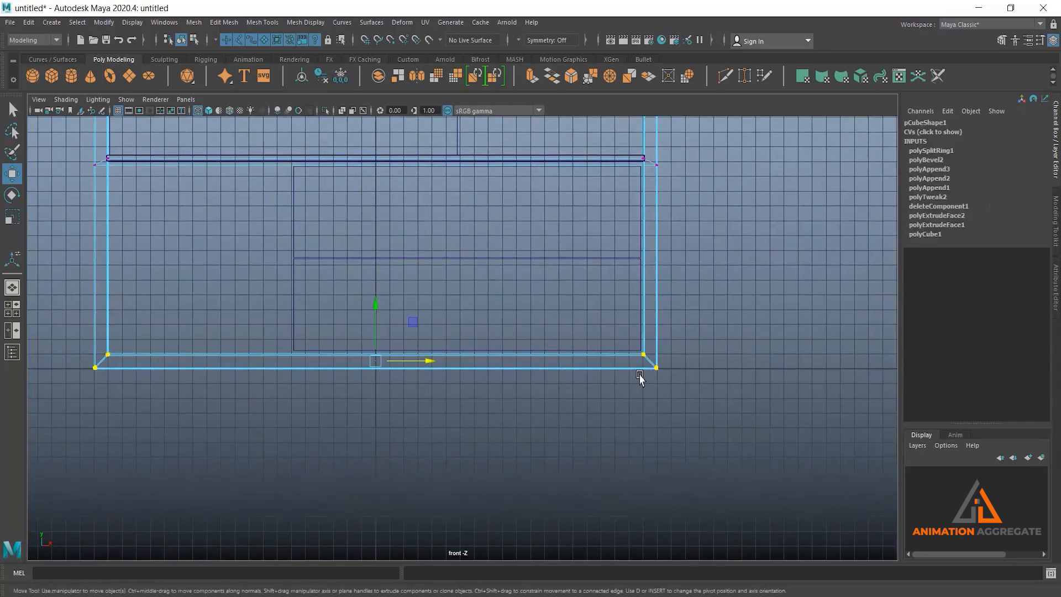
scroll(661, 452, up, 5)
scroll(307, 260, up, 2)
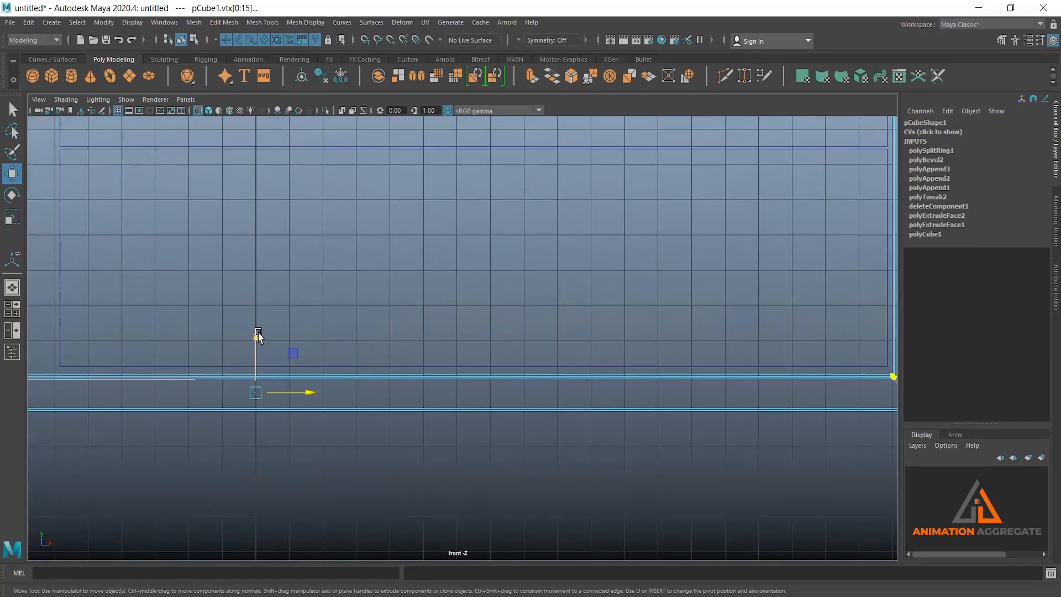
drag(258, 335, 258, 332)
scroll(500, 243, down, 4)
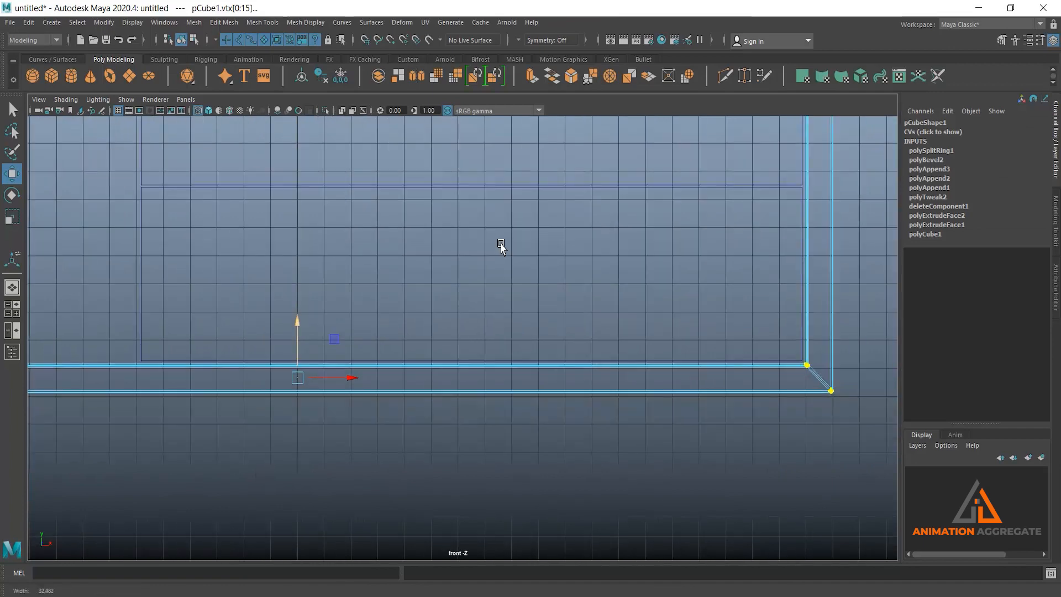
Return the cabinet body to object mode and examine the four-drawer arrangement in perspective
key(space)
key(space)
scroll(696, 282, down, 3)
alt+drag(696, 283, 609, 314)
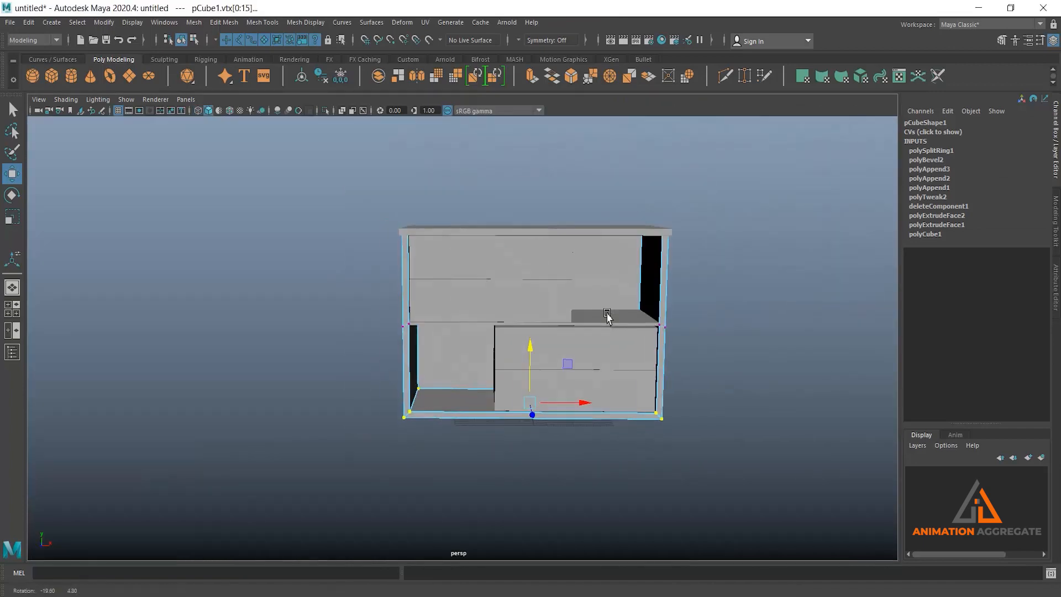
click(736, 277)
click(551, 294)
alt+drag(607, 362, 507, 371)
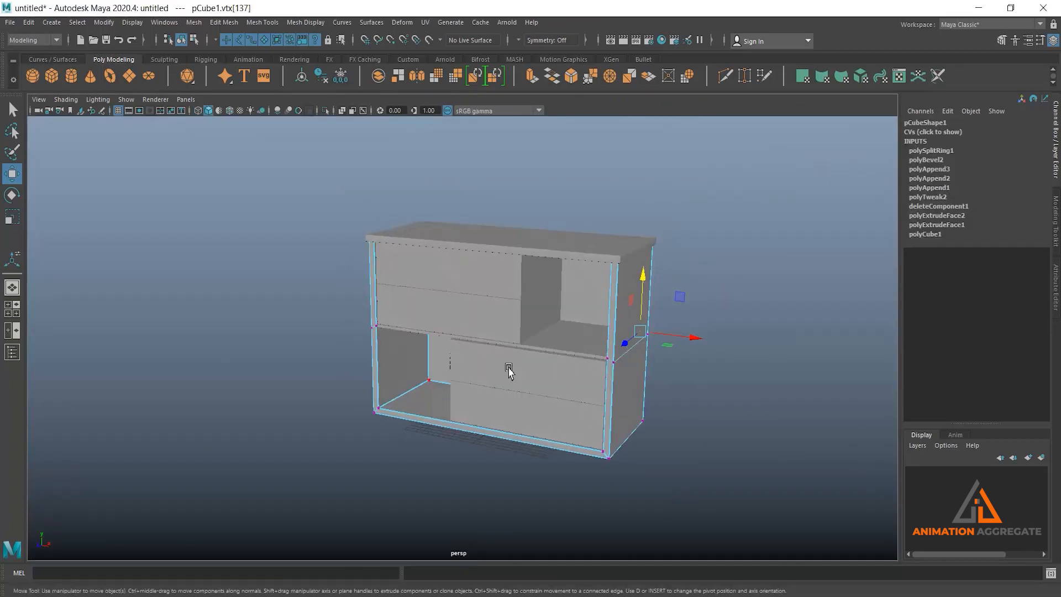
right_drag(509, 294, 596, 228)
alt+drag(556, 352, 568, 283)
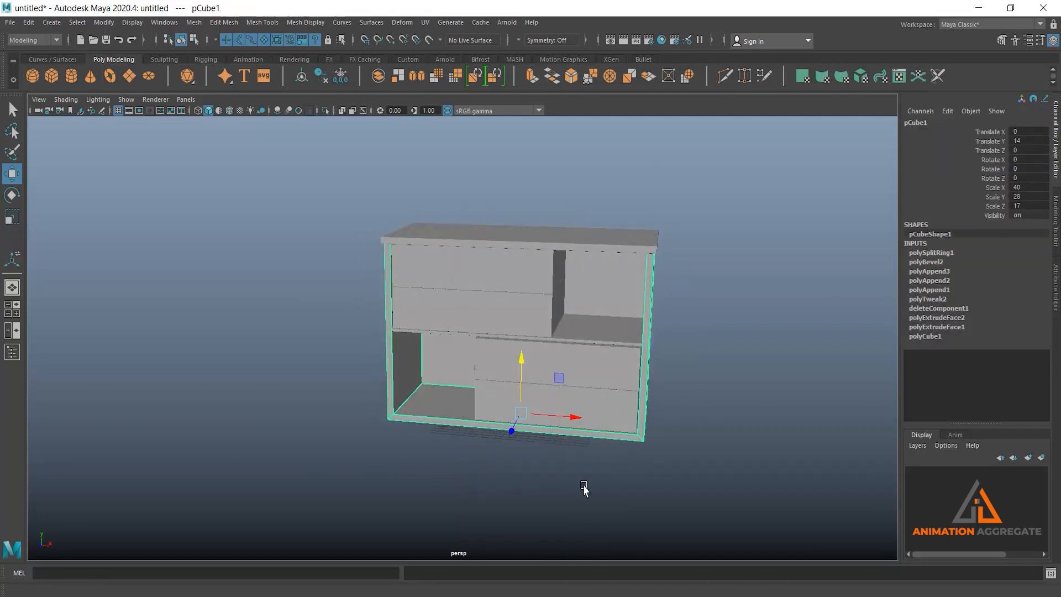
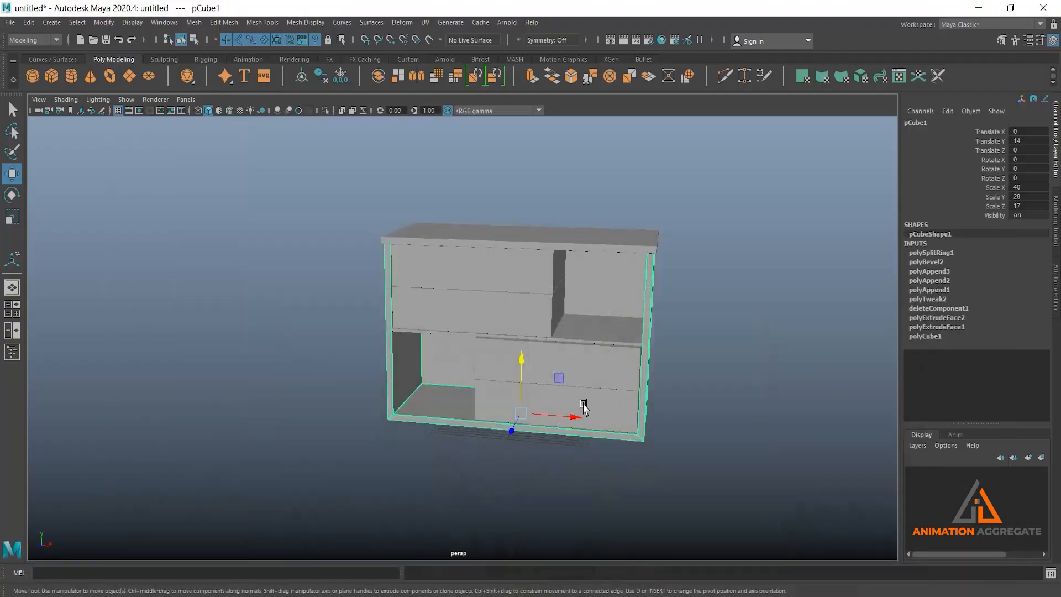
alt+drag(575, 376, 474, 315)
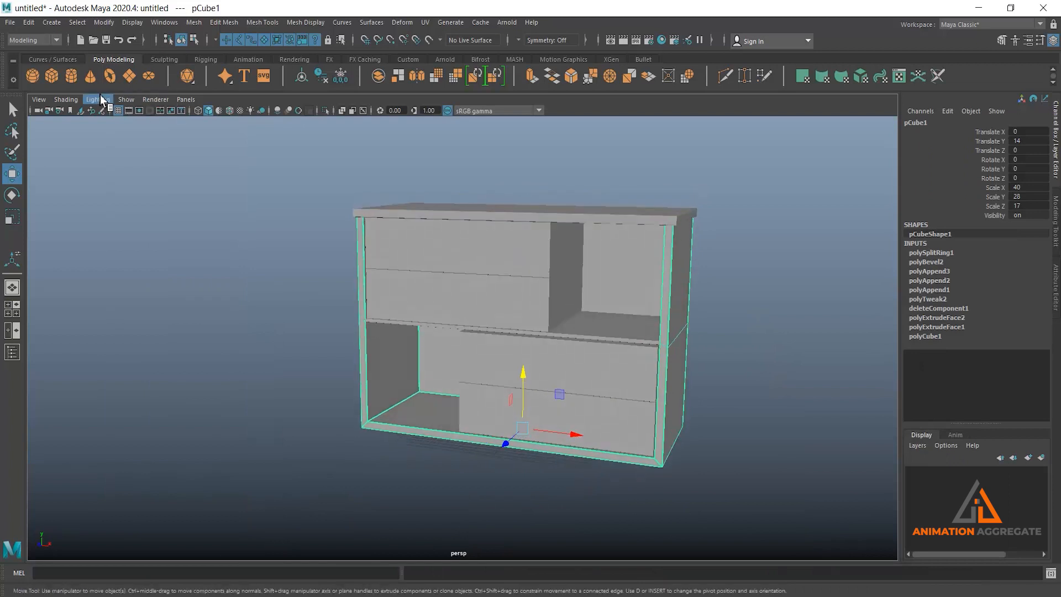
Create a polygon cube, move it into the upper open compartment at X 6.319, Y 17.566, and switch it to vertex editing
click(51, 76)
click(386, 297)
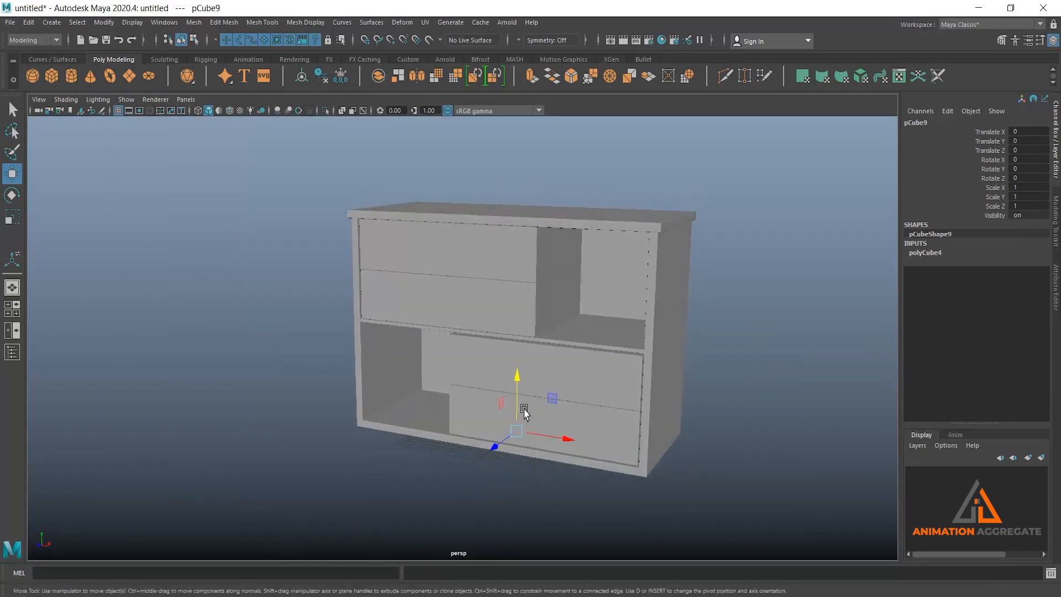
drag(524, 283, 640, 319)
scroll(624, 331, up, 5)
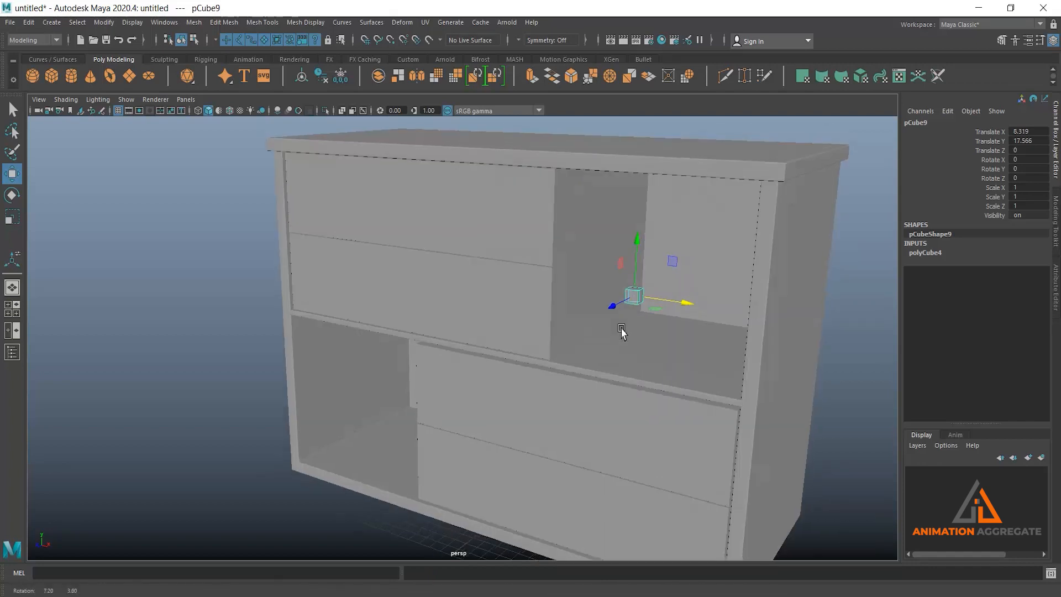
right_click(846, 295)
right_drag(816, 295, 809, 296)
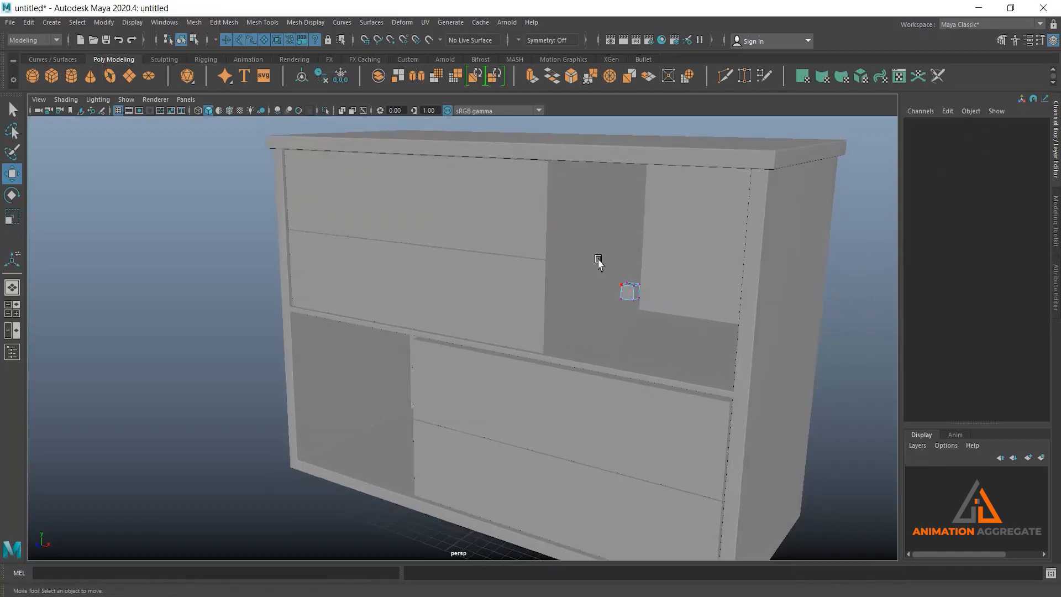
Raise the small cube's top vertices in the upper open compartment up to the underside of the cabinet top
drag(649, 288, 649, 288)
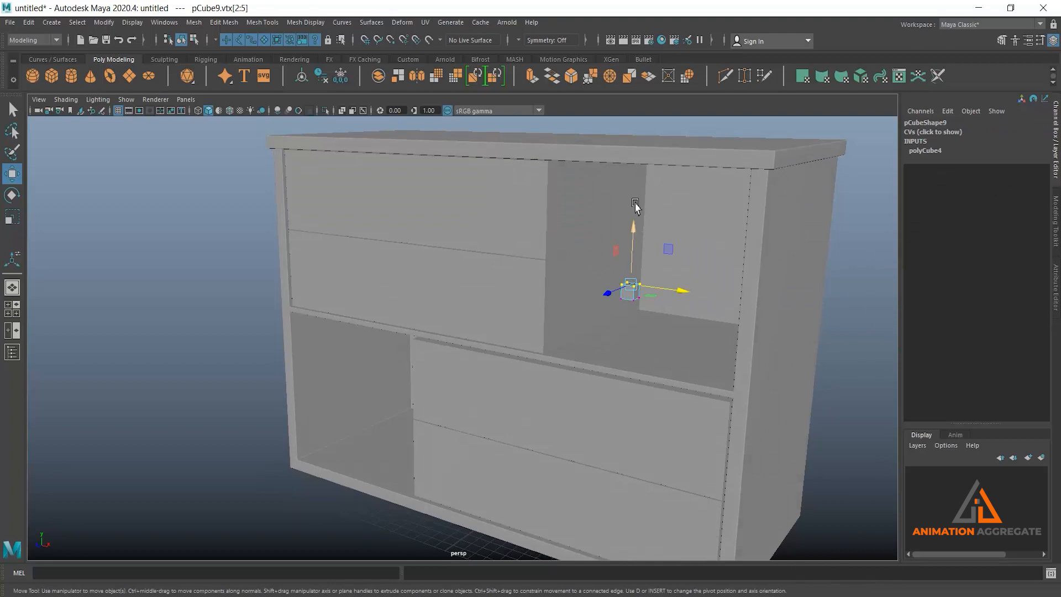
drag(634, 223, 635, 103)
alt+drag(652, 207, 644, 173)
alt+middle_drag(644, 173, 638, 303)
alt+right_drag(577, 326, 640, 331)
alt+middle_drag(702, 150, 673, 204)
drag(691, 132, 695, 115)
Lower the tall block's bottom vertices to the floor of the upper open compartment
drag(769, 469, 666, 422)
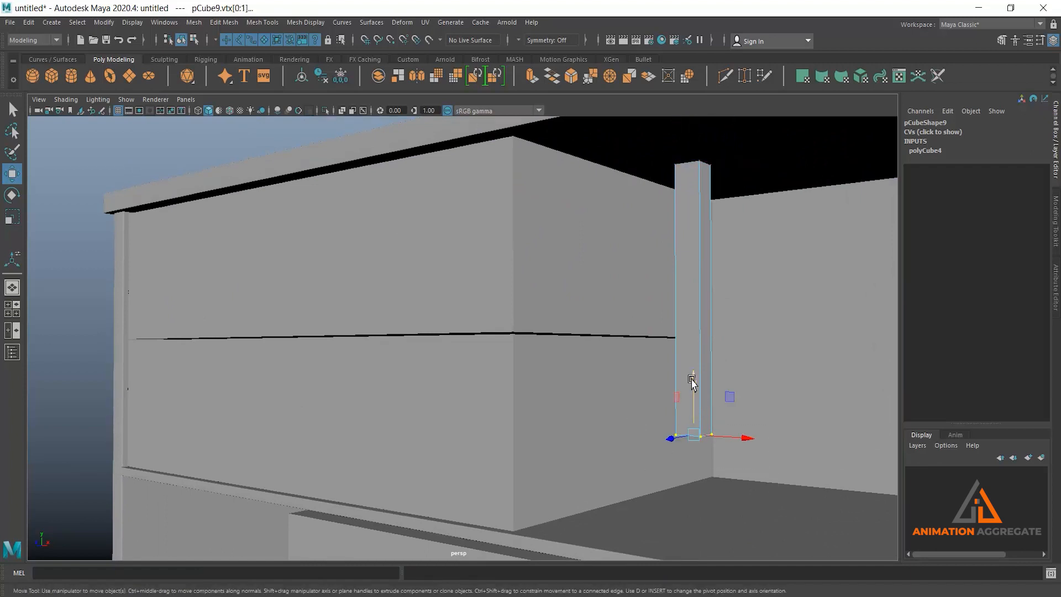
drag(691, 381, 694, 450)
scroll(703, 277, down, 5)
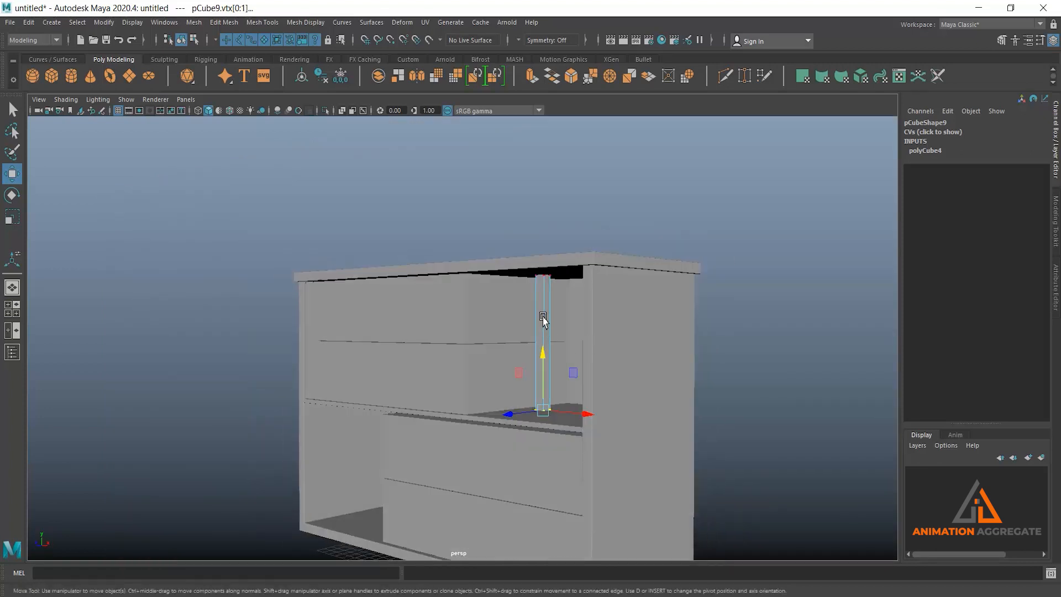
drag(546, 286, 542, 288)
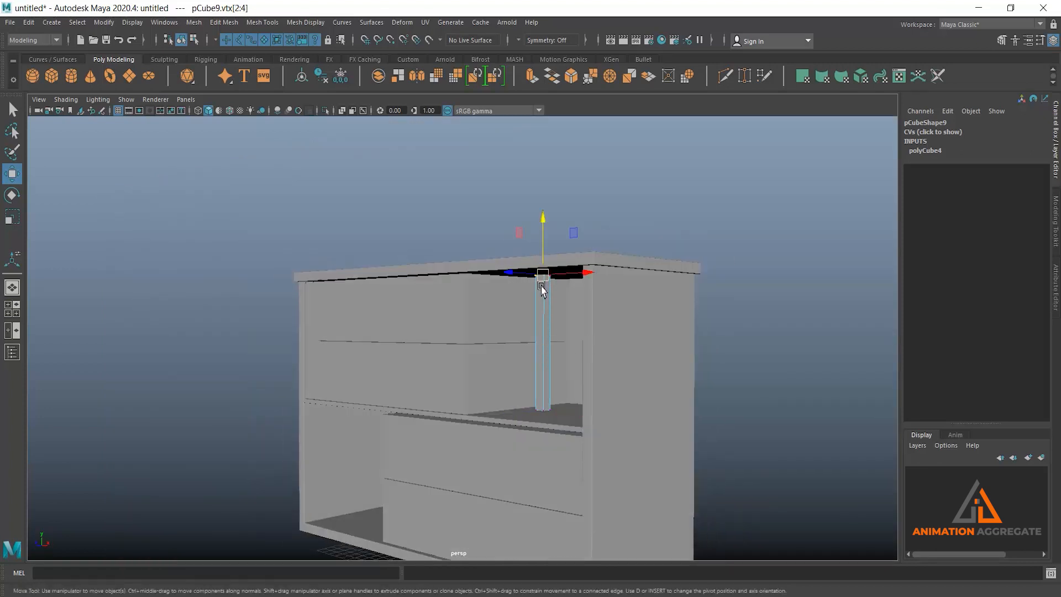
Pull the tall block's front face forward along Z toward the compartment's opening to form a vertical divider panel
right_drag(546, 299, 540, 331)
click(539, 333)
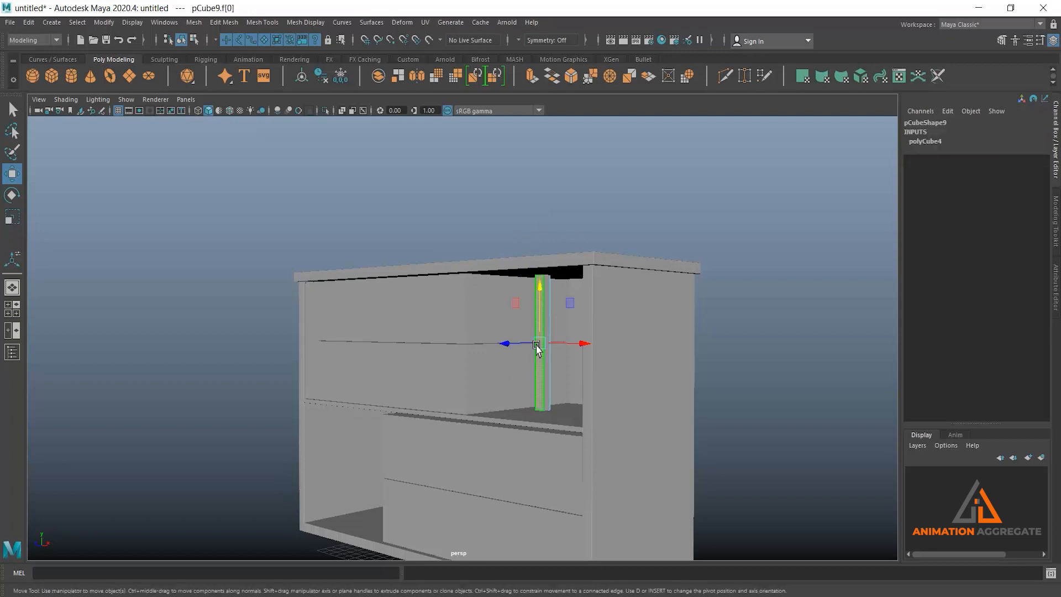
drag(505, 347, 447, 358)
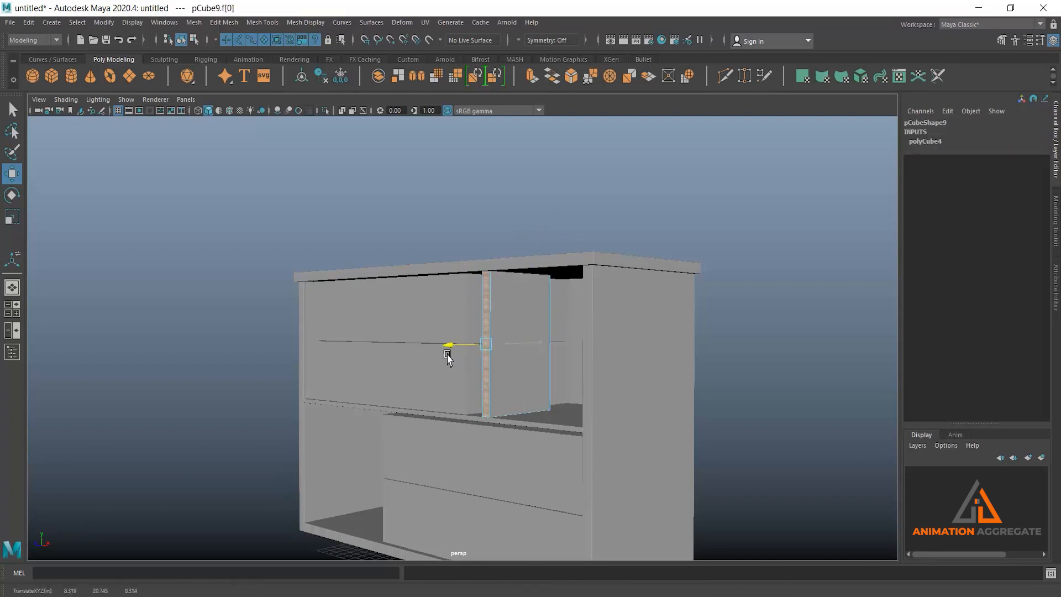
Nudge the front face of the upper compartment's vertical divider slightly outward toward the cabinet's front edge
alt+drag(500, 385, 500, 410)
alt+middle_drag(500, 409, 550, 323)
alt+right_drag(550, 323, 554, 363)
alt+drag(554, 362, 514, 309)
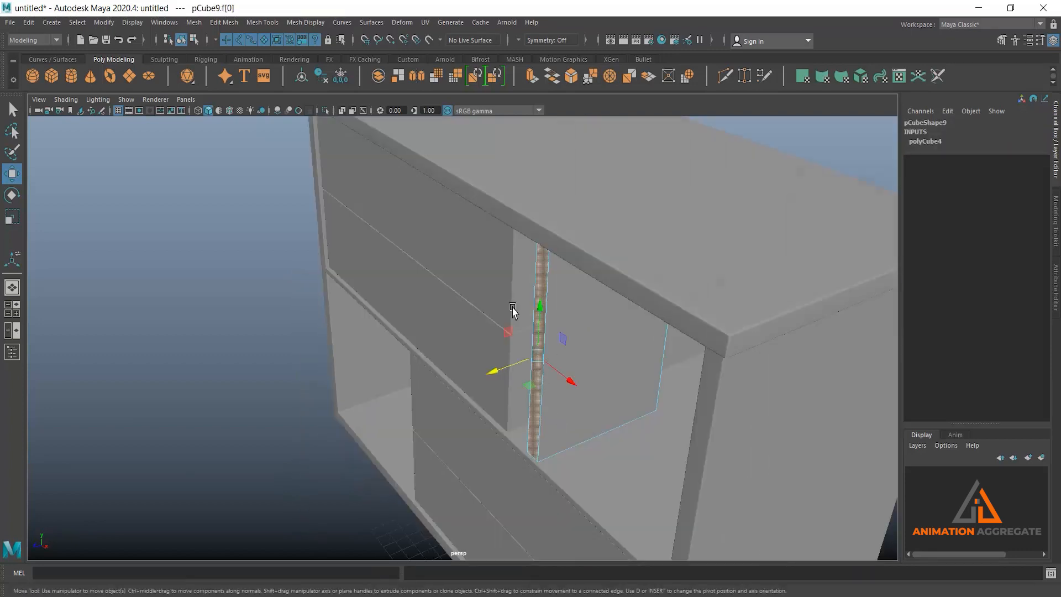
alt+right_drag(514, 310, 523, 414)
alt+middle_drag(531, 405, 498, 429)
drag(493, 406, 490, 407)
alt+drag(578, 416, 680, 263)
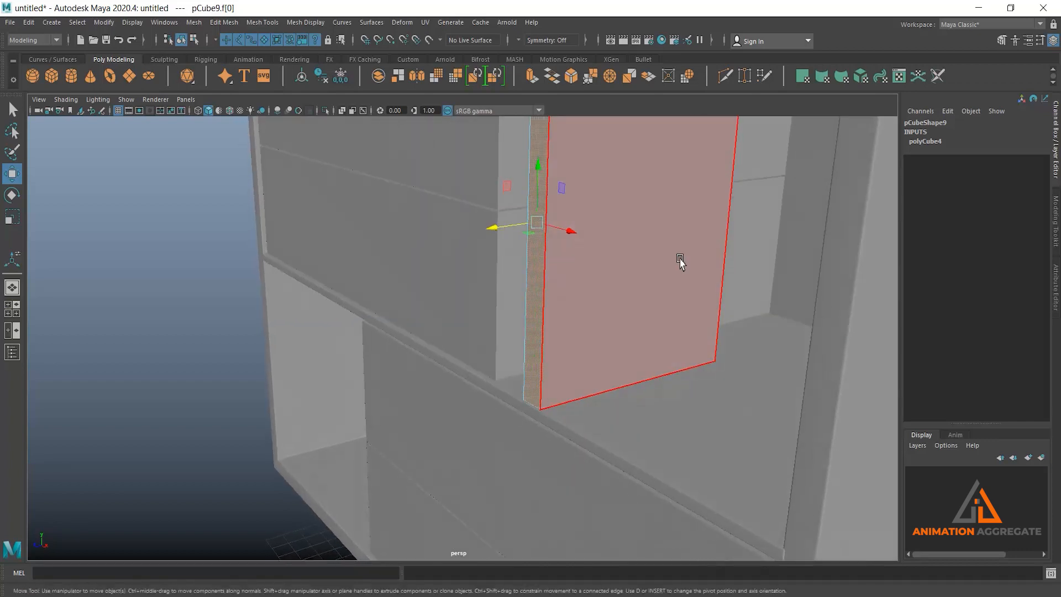
Move the upper divider's rear vertices back until they reach the cabinet's back wall
right_drag(680, 257, 621, 222)
alt+right_drag(746, 366, 661, 293)
alt+drag(661, 293, 677, 232)
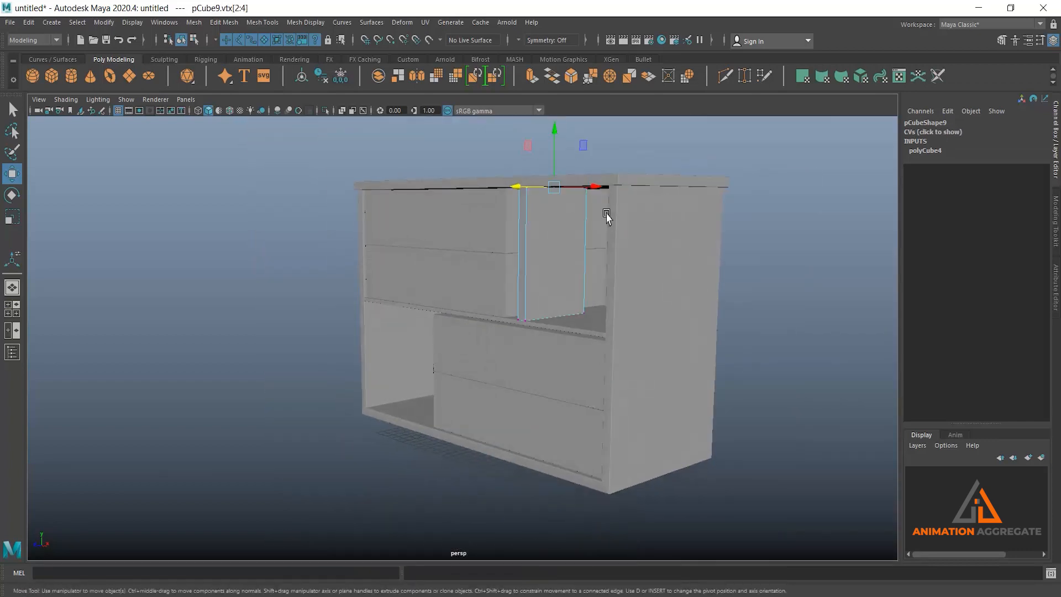
drag(635, 148, 554, 348)
alt+drag(555, 298, 592, 332)
alt+right_drag(523, 412, 640, 308)
drag(633, 283, 691, 247)
Center the upper divider's pivot and slide the divider along X toward the side of the upper drawers
right_drag(667, 290, 739, 218)
alt+drag(679, 308, 709, 281)
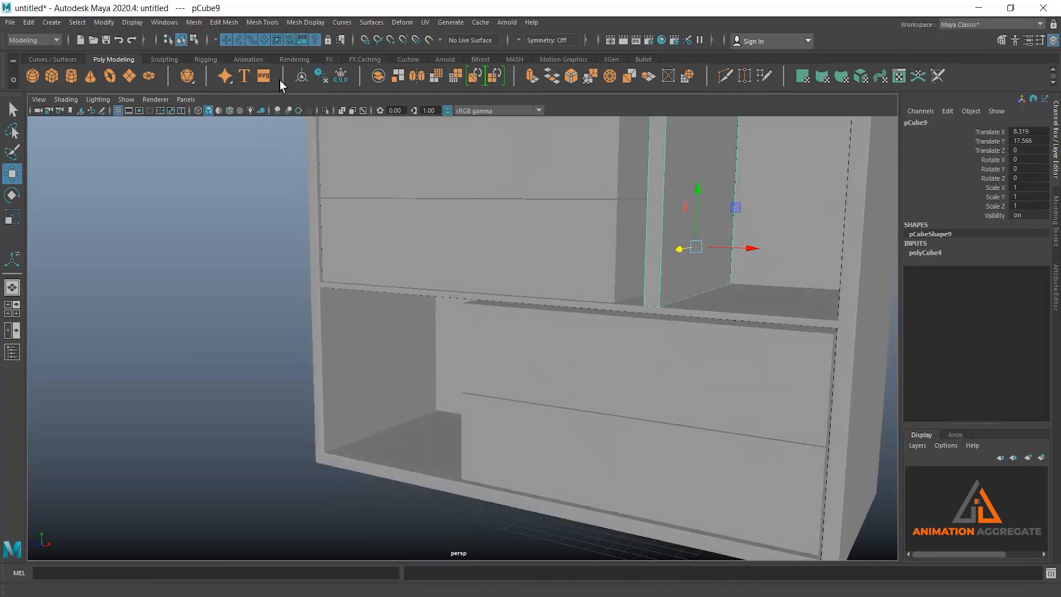
click(306, 80)
alt+middle_drag(635, 285, 597, 365)
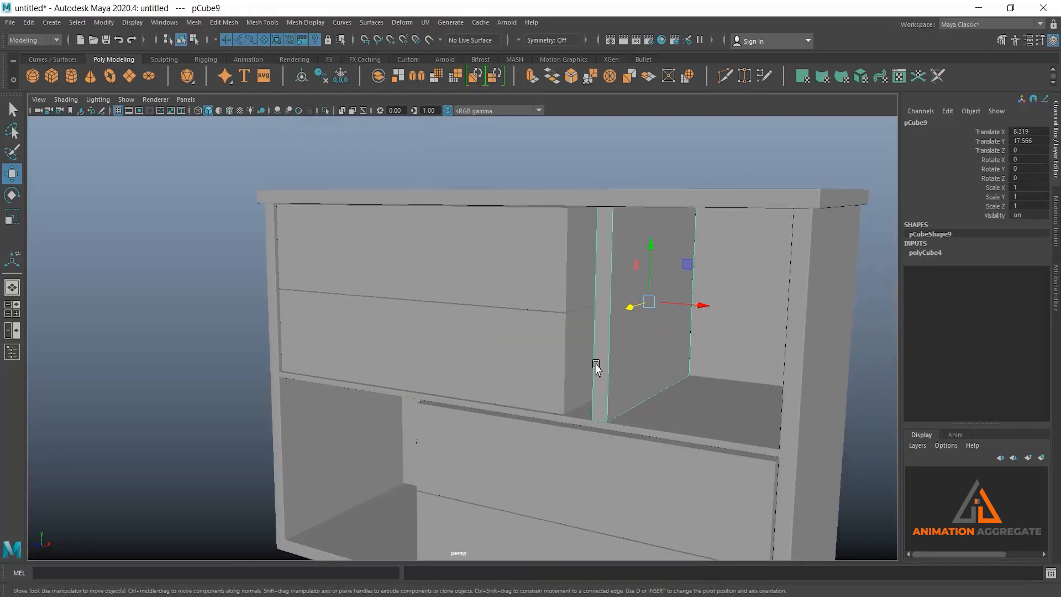
alt+drag(597, 366, 634, 342)
drag(721, 283, 692, 299)
Fine-tune the upper divider in the front view to Translate X 6.35, tight against the upper drawers
key(space)
key(space)
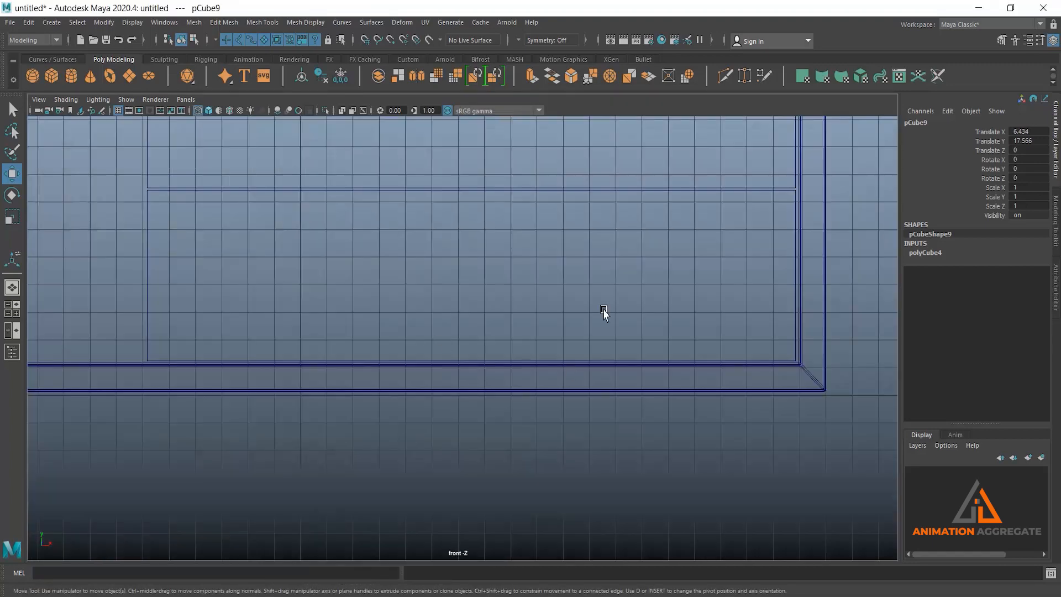
alt+middle_drag(604, 311, 600, 543)
alt+middle_drag(523, 264, 594, 529)
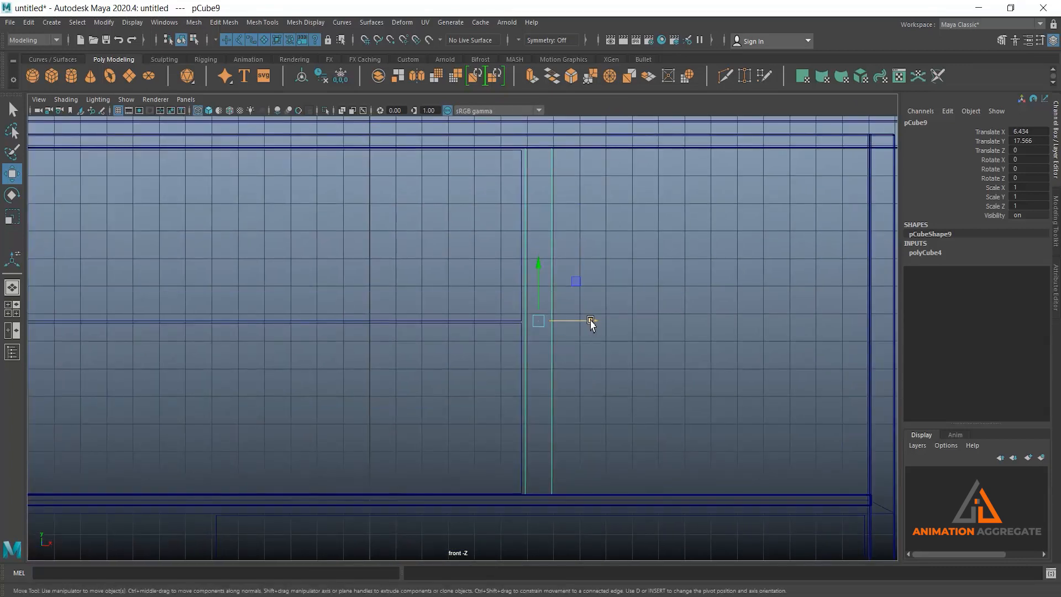
drag(590, 321, 587, 322)
key(space)
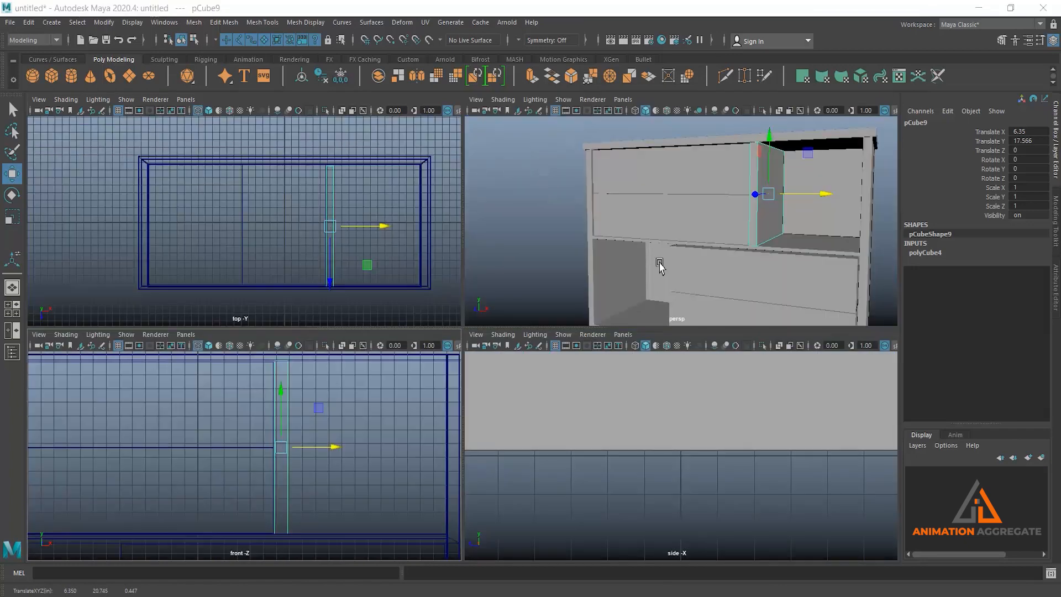
key(space)
Duplicate the upper divider and lower the copy into the bottom compartment at about Translate Y 4.769
alt+drag(663, 286, 703, 366)
scroll(696, 353, down, 3)
key(ctrl+d)
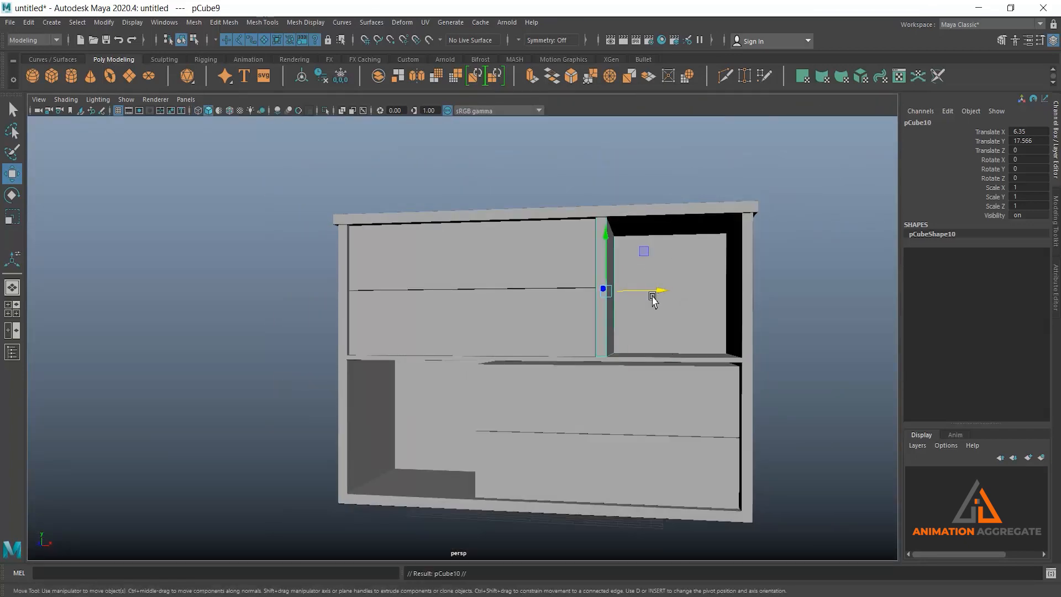
drag(604, 241, 597, 412)
Move the copied divider in the front view to Translate X -6.464, beside the open end of the lower drawers
key(space)
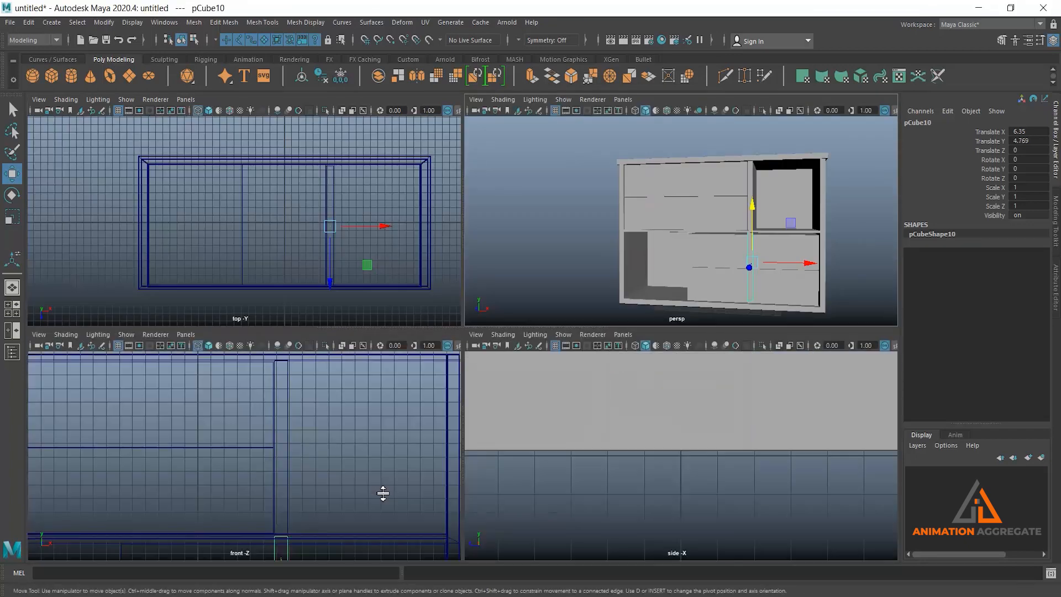
key(space)
scroll(395, 278, down, 4)
alt+middle_drag(597, 530, 707, 280)
scroll(730, 342, down, 1)
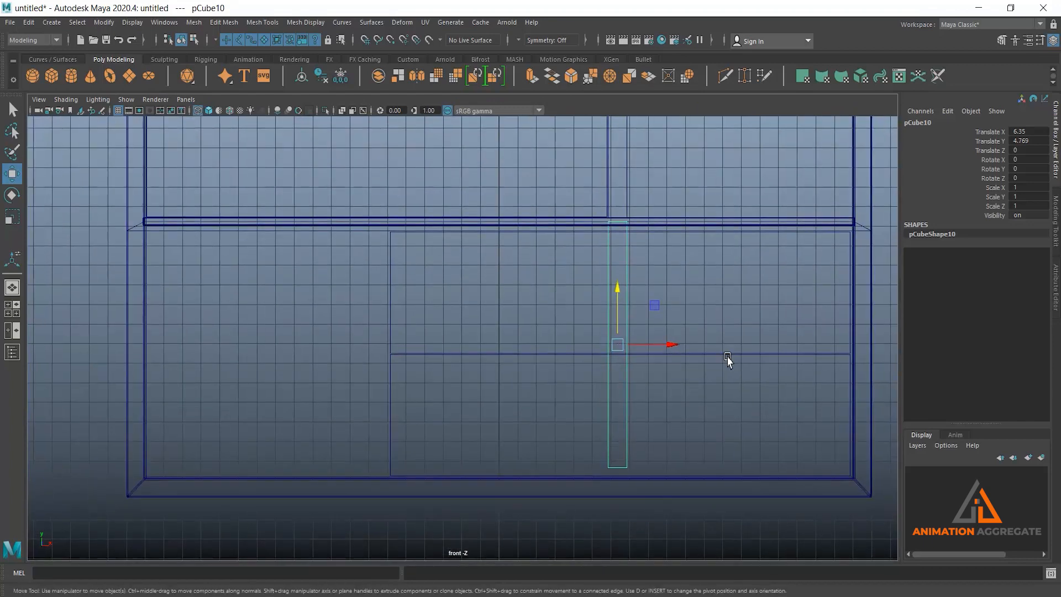
alt+middle_drag(727, 360, 771, 361)
drag(703, 345, 482, 366)
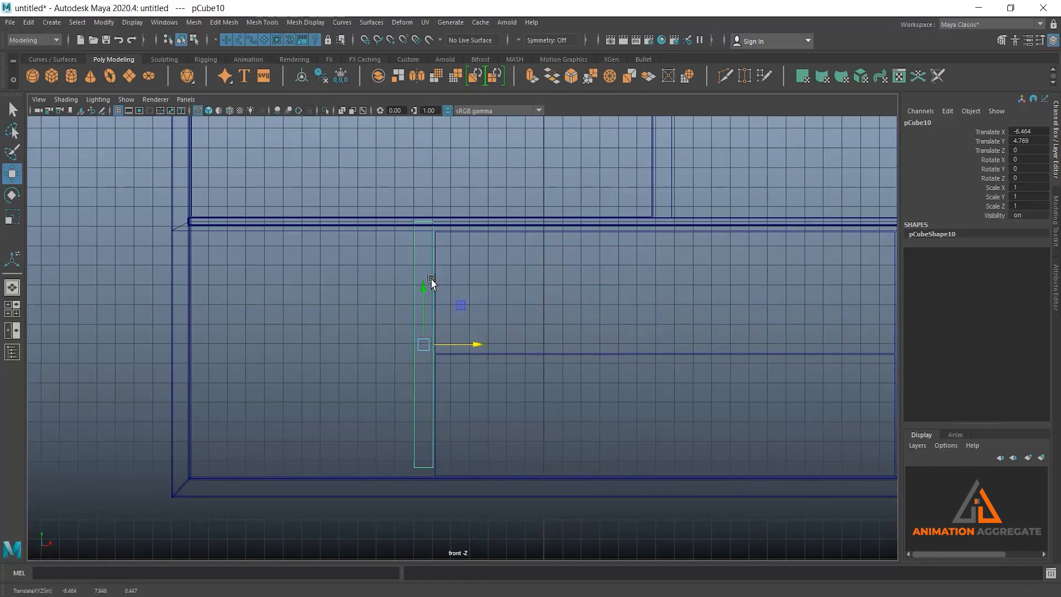
Lower the copied divider to Translate Y 4.502 and pull its bottom vertices down to the cabinet's bottom board
drag(422, 290, 422, 298)
right_drag(407, 296, 303, 245)
drag(353, 429, 497, 519)
drag(421, 423, 421, 431)
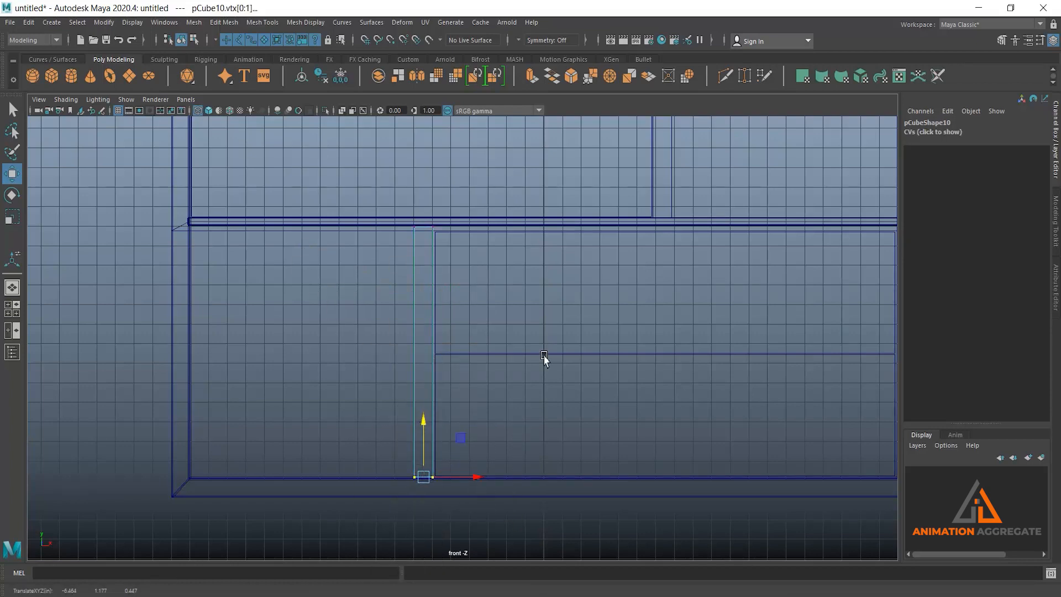
Raise the lower divider's top vertices slightly to meet the underside of the middle shelf
key(space)
key(space)
mouse_move(665, 298)
alt+mouse_down()
mouse_move(684, 296)
mouse_move(670, 300)
alt+mouse_up()
scroll(516, 419, up, 5)
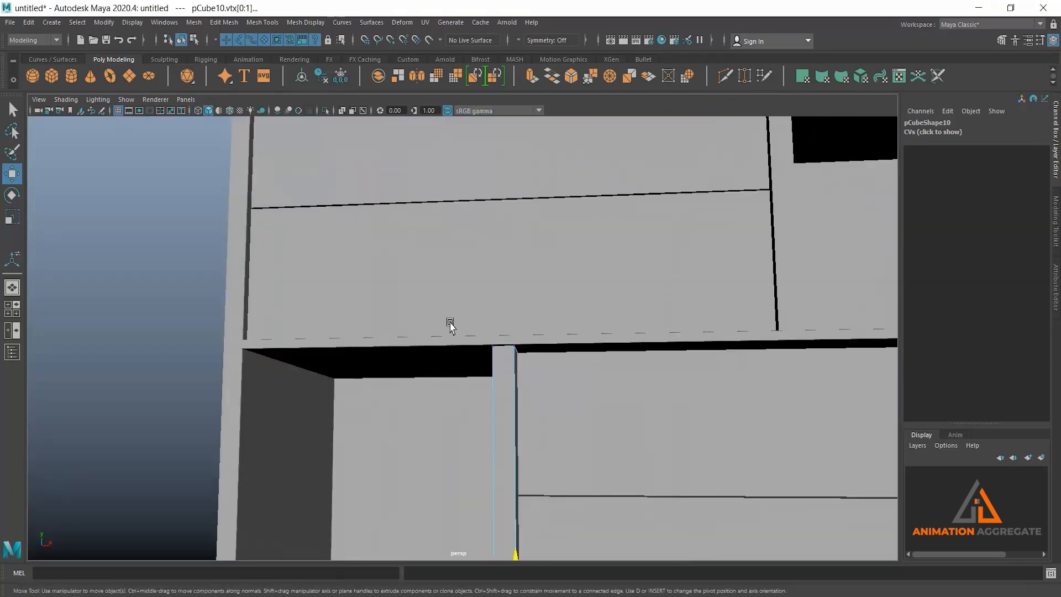
drag(451, 326, 556, 400)
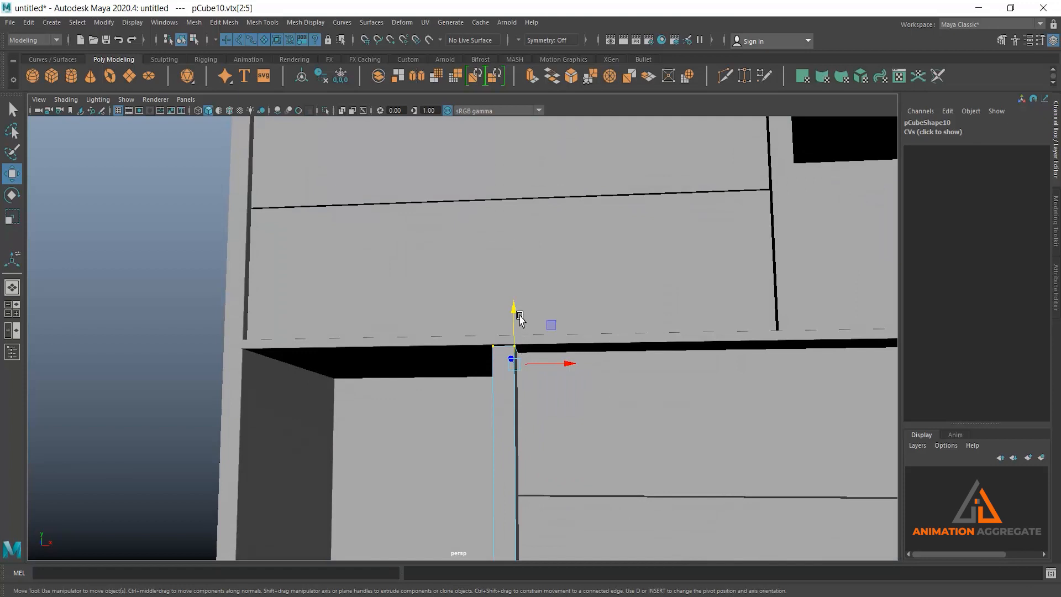
drag(520, 318, 517, 315)
scroll(663, 394, down, 5)
alt+drag(711, 392, 745, 444)
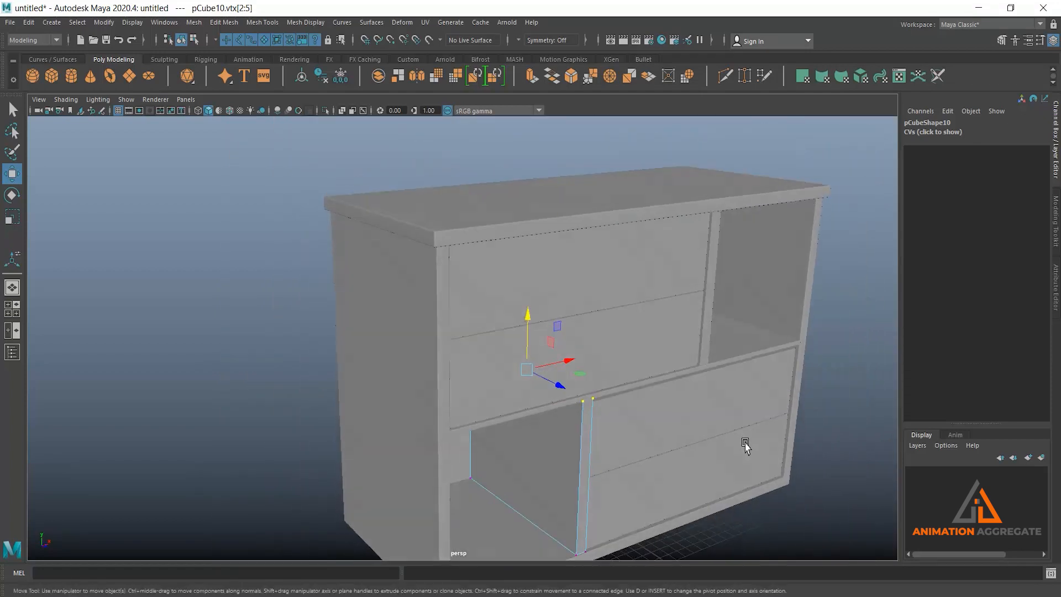
Bevel the upper and lower dividers together and set the upper divider's bevel fraction to 0.2
click(714, 331)
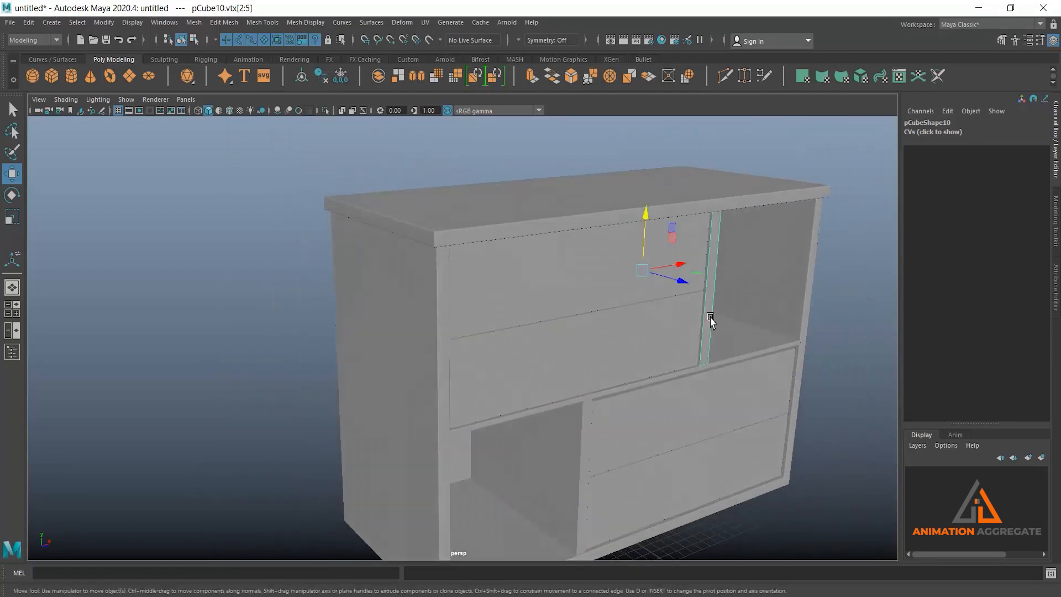
shift+click(576, 460)
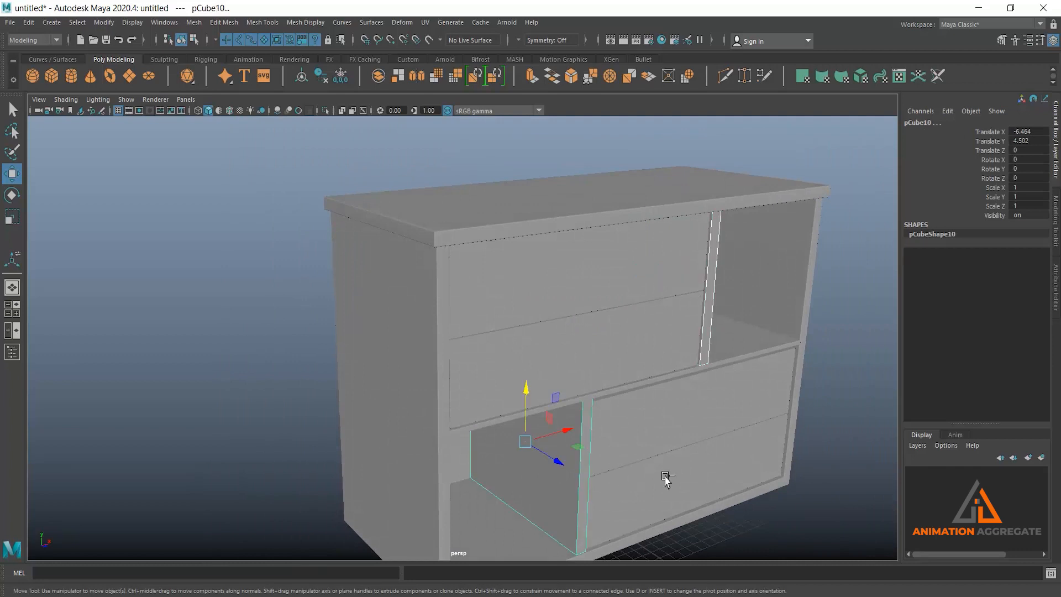
click(573, 79)
scroll(274, 319, up, 3)
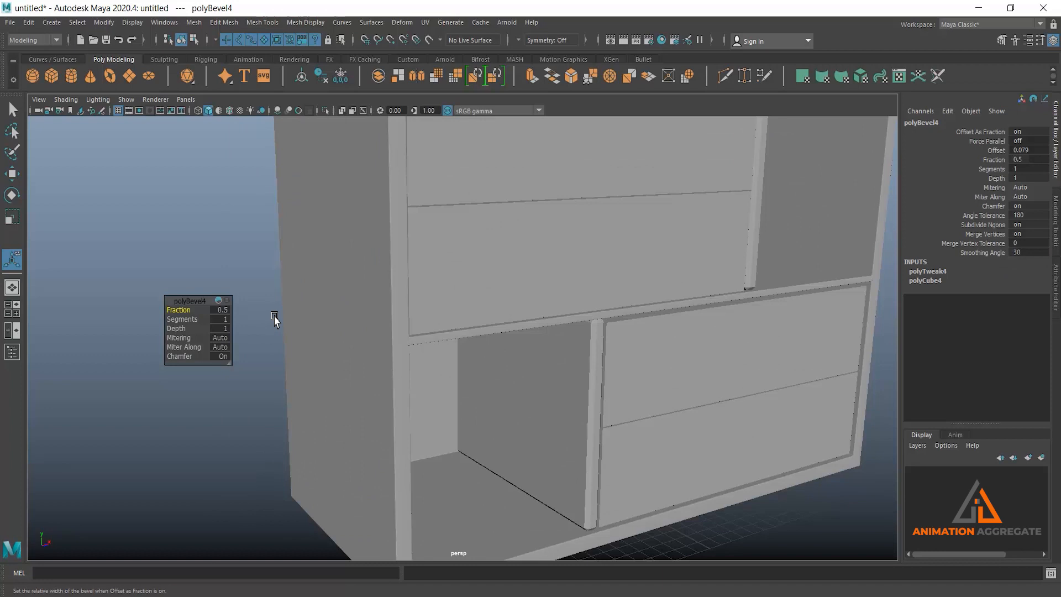
click(218, 309)
text(.2)
key(Return)
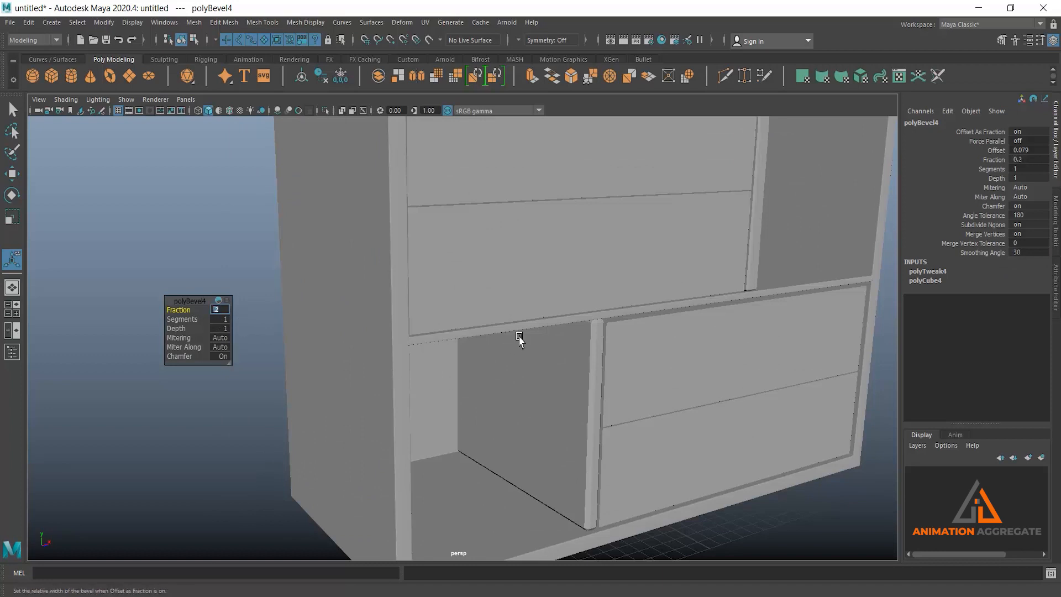
Set the lower divider's bevel fraction to 0.2
alt+drag(519, 337, 538, 273)
alt+right_drag(538, 273, 542, 379)
alt+drag(542, 379, 552, 390)
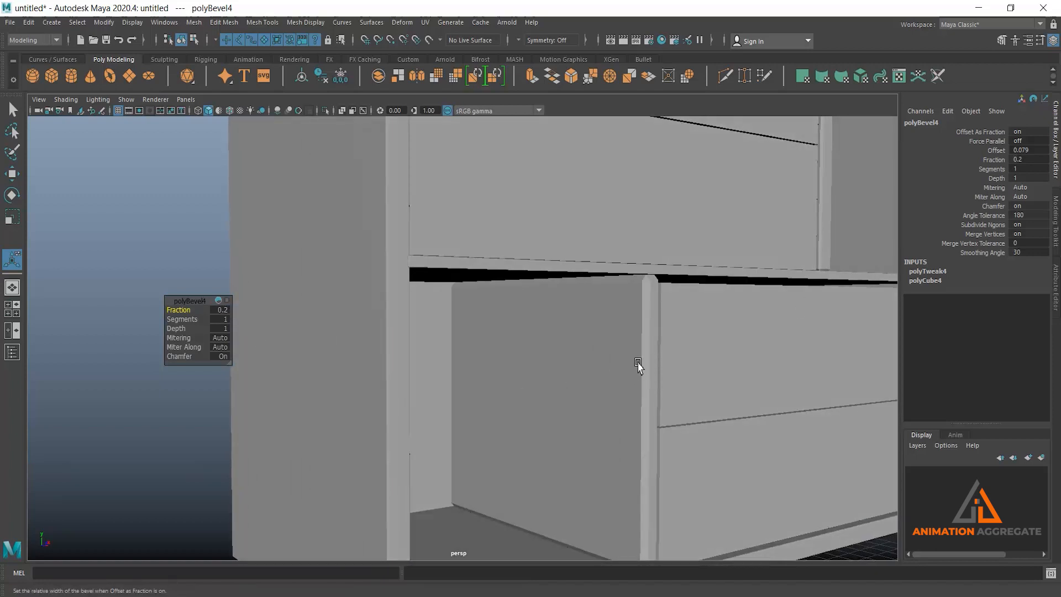
click(602, 364)
key(ctrl+b)
click(224, 309)
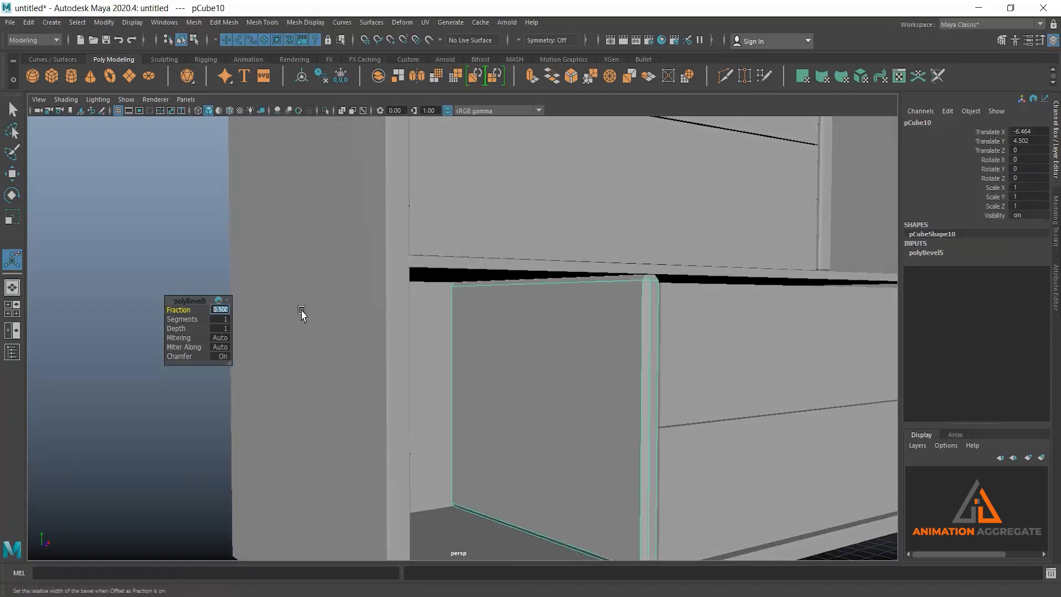
key(Return)
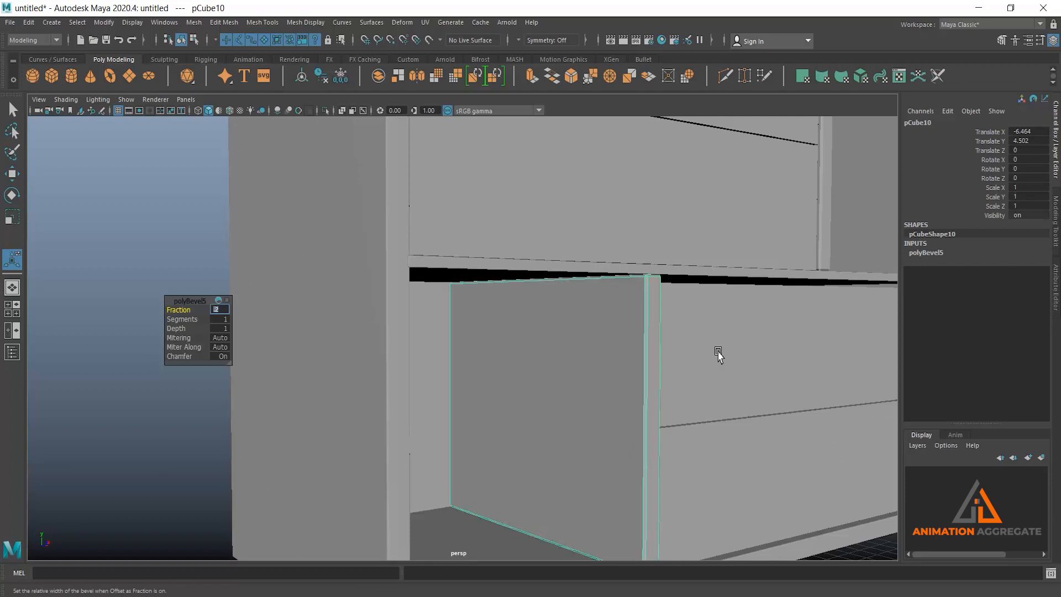
Set the bevel segments to 2 on both dividers together and clear the selection
scroll(718, 354, down, 2)
click(926, 253)
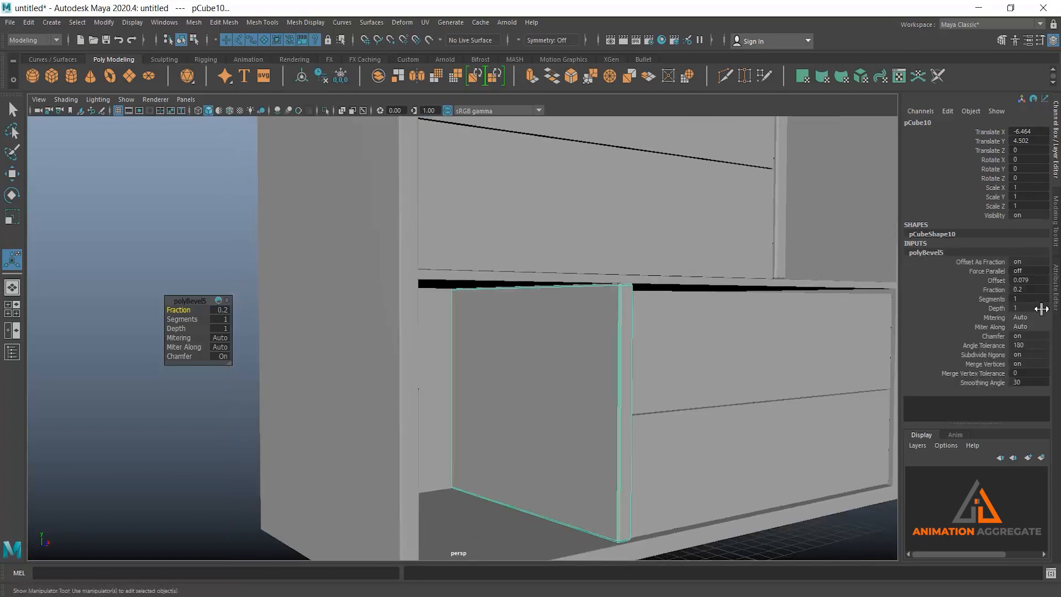
click(780, 241)
click(943, 252)
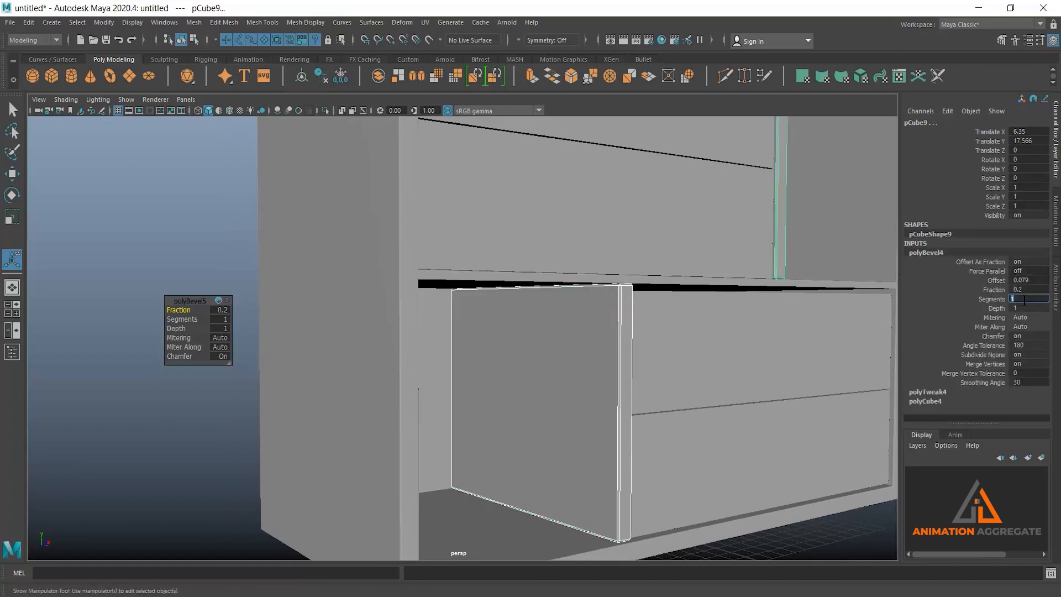
text(2)
key(Return)
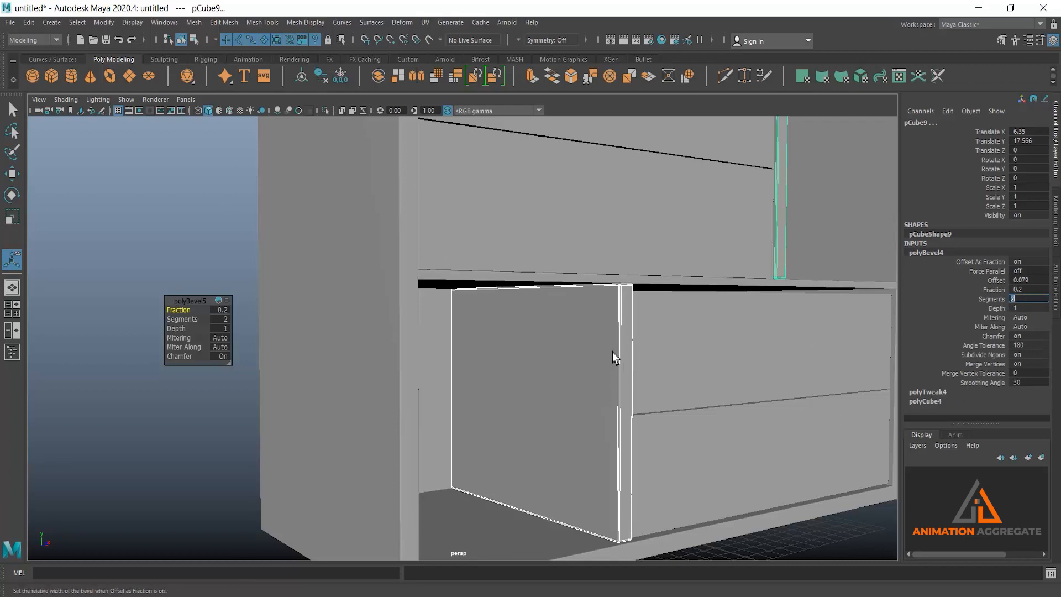
right_drag(612, 351, 684, 278)
key(a)
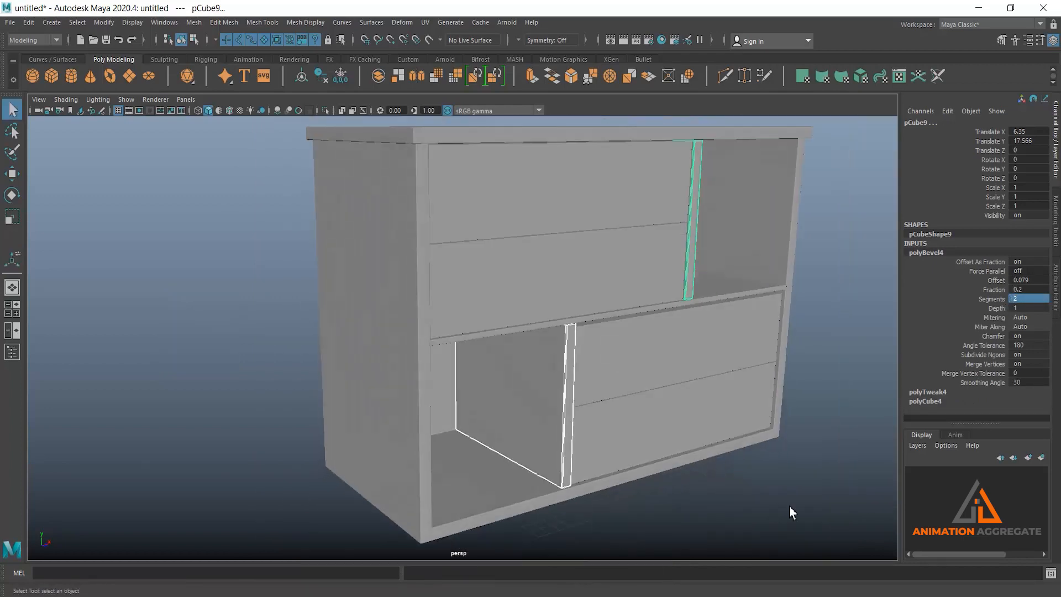
click(790, 507)
alt+drag(824, 473, 790, 446)
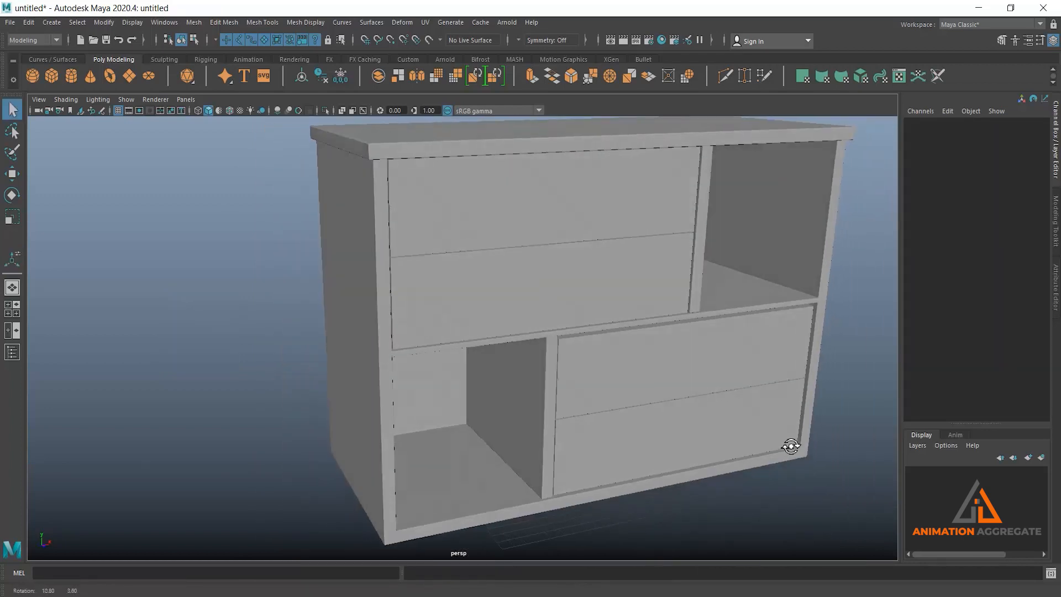
scroll(774, 459, down, 3)
Examine the cabinet's drawer fronts, middle shelf and dividers, and switch to the reference photo 04.jpg for comparison
click(552, 246)
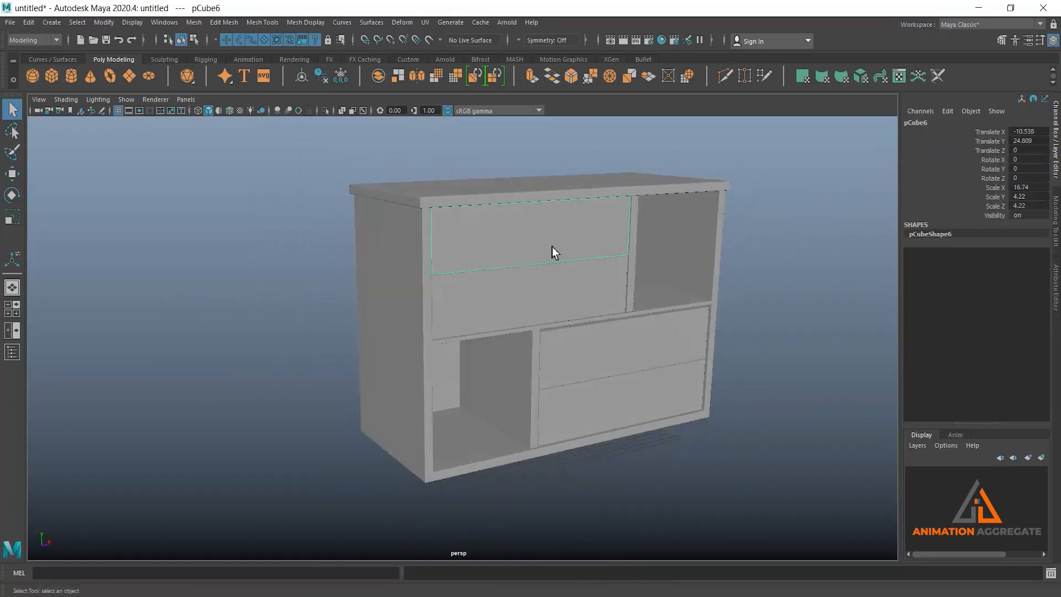
alt+middle_drag(571, 285, 570, 337)
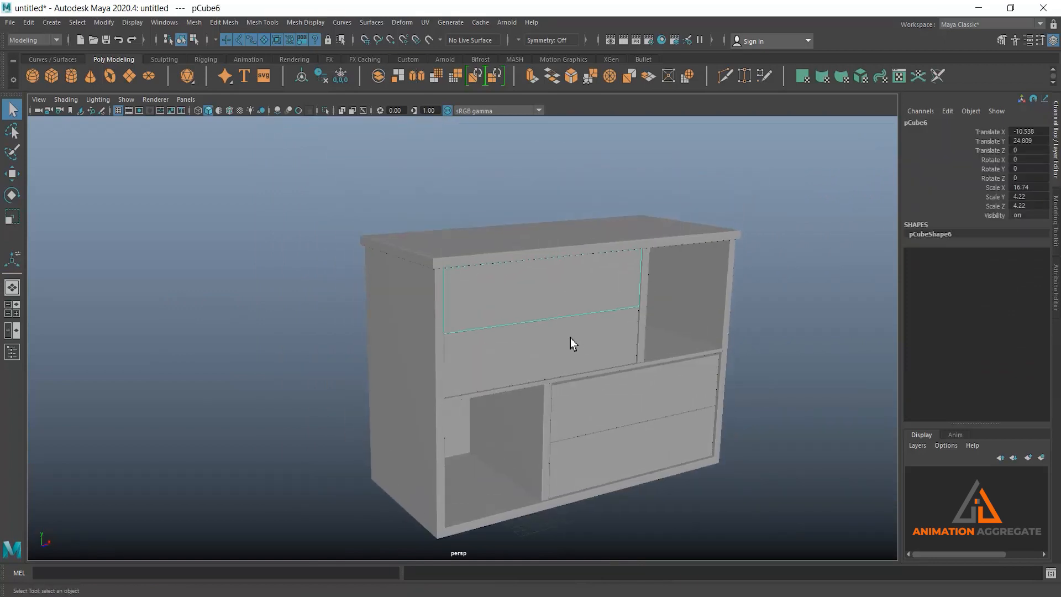
alt+drag(570, 338, 533, 351)
scroll(535, 373, up, 2)
alt+drag(592, 370, 579, 348)
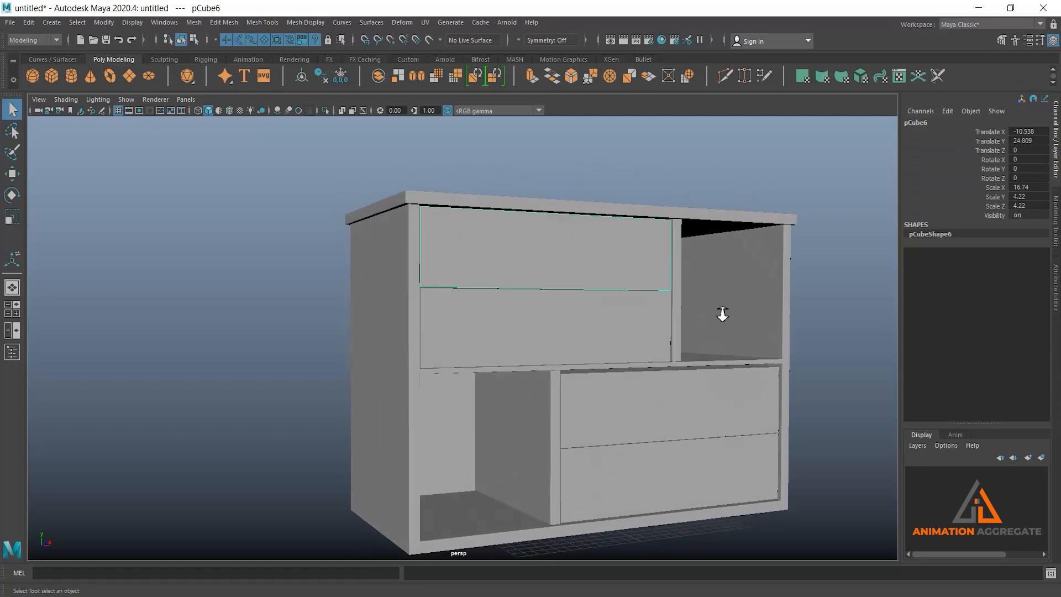
scroll(713, 354, up, 4)
click(774, 417)
scroll(552, 354, up, 3)
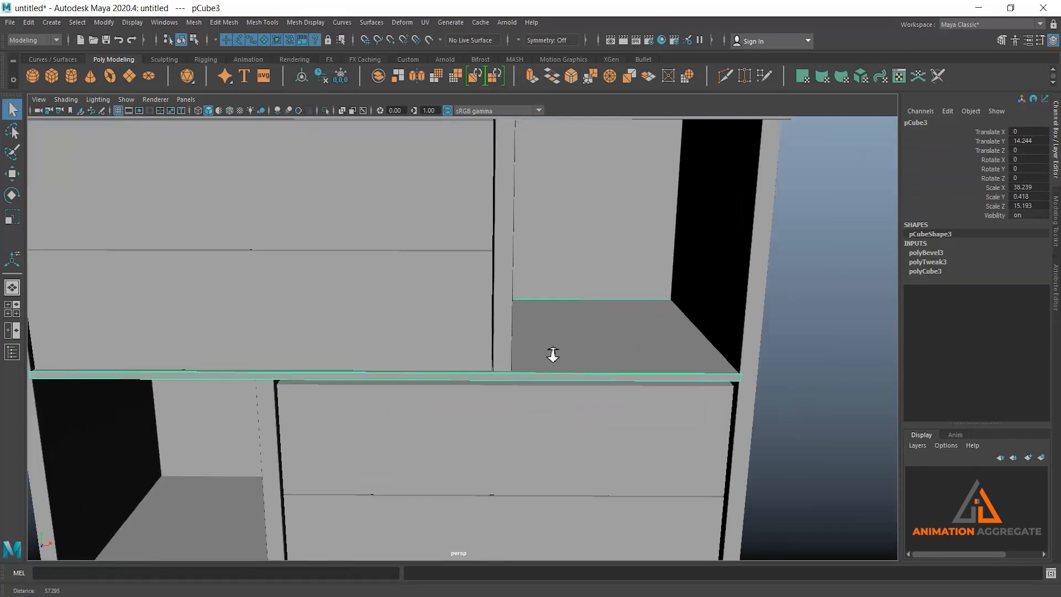
alt+right_drag(553, 354, 598, 443)
alt+right_drag(601, 371, 459, 281)
alt+drag(460, 282, 492, 256)
alt+right_drag(492, 256, 504, 334)
click(493, 283)
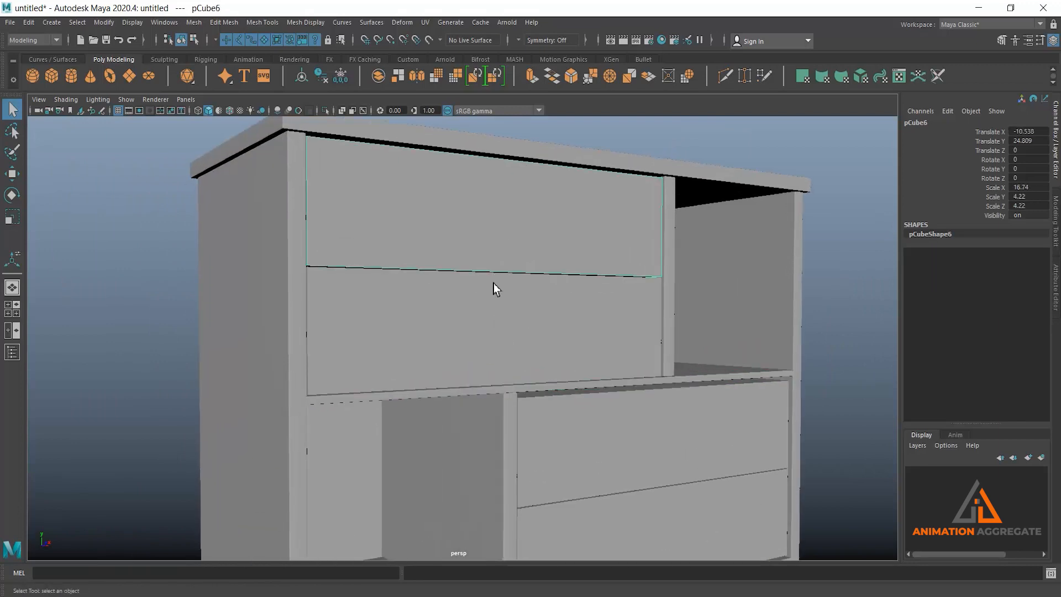
alt+drag(494, 283, 510, 298)
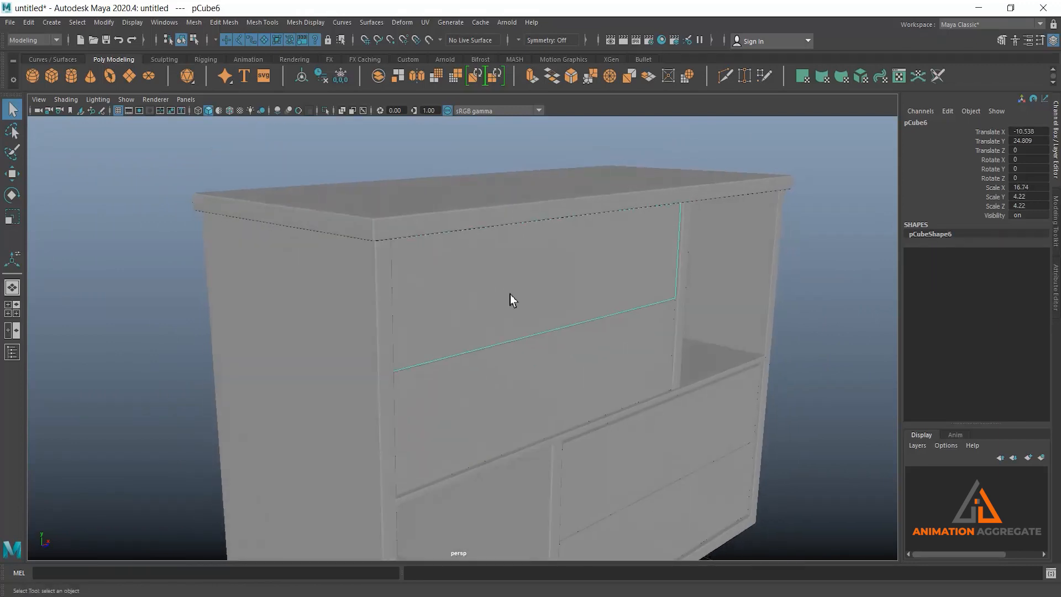
key(alt+Tab)
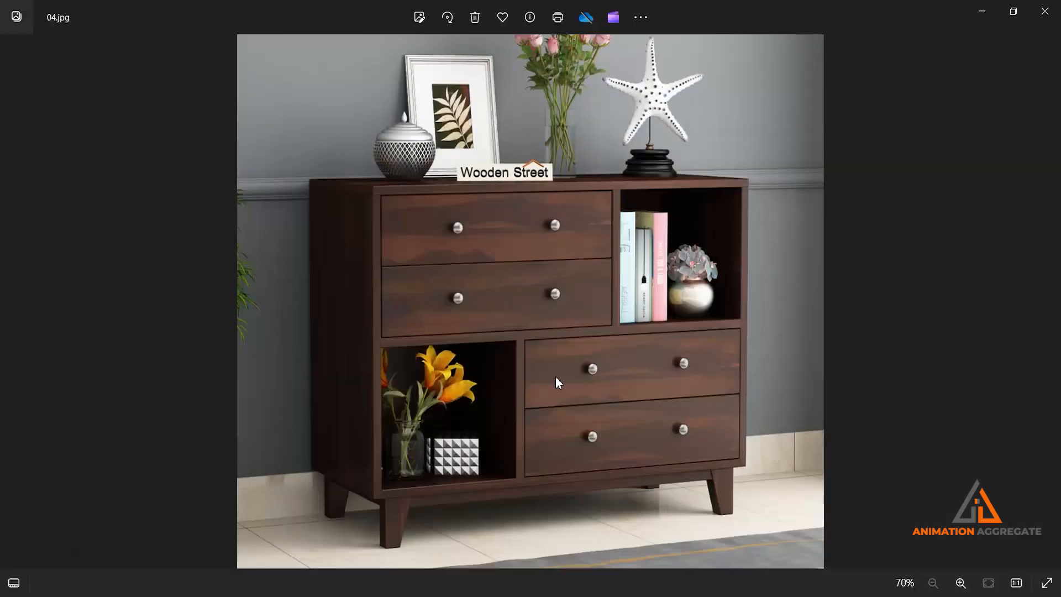
Return to the Maya scene and bevel the uppermost drawer block with a fraction of 0.05
click(975, 13)
mouse_move(588, 267)
alt+mouse_down()
mouse_move(599, 258)
mouse_move(584, 259)
alt+mouse_up()
scroll(568, 200, up, 2)
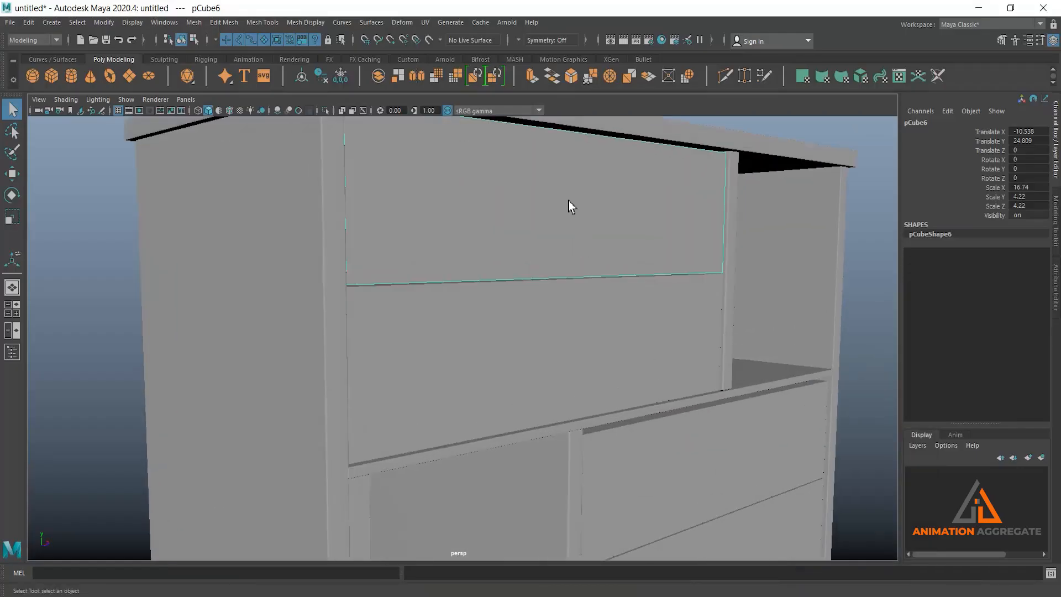
alt+drag(569, 201, 553, 203)
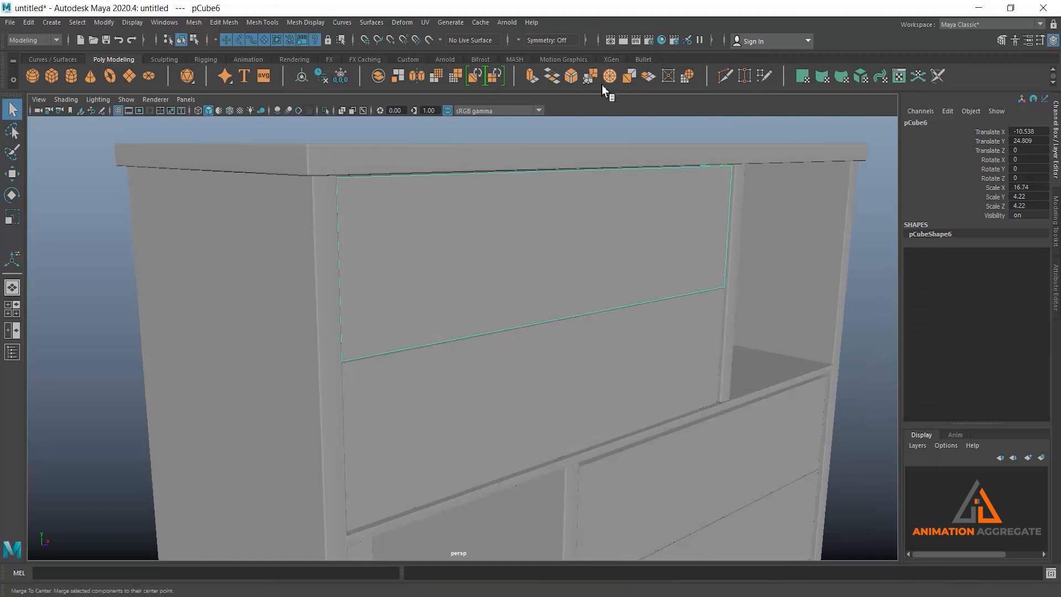
click(571, 77)
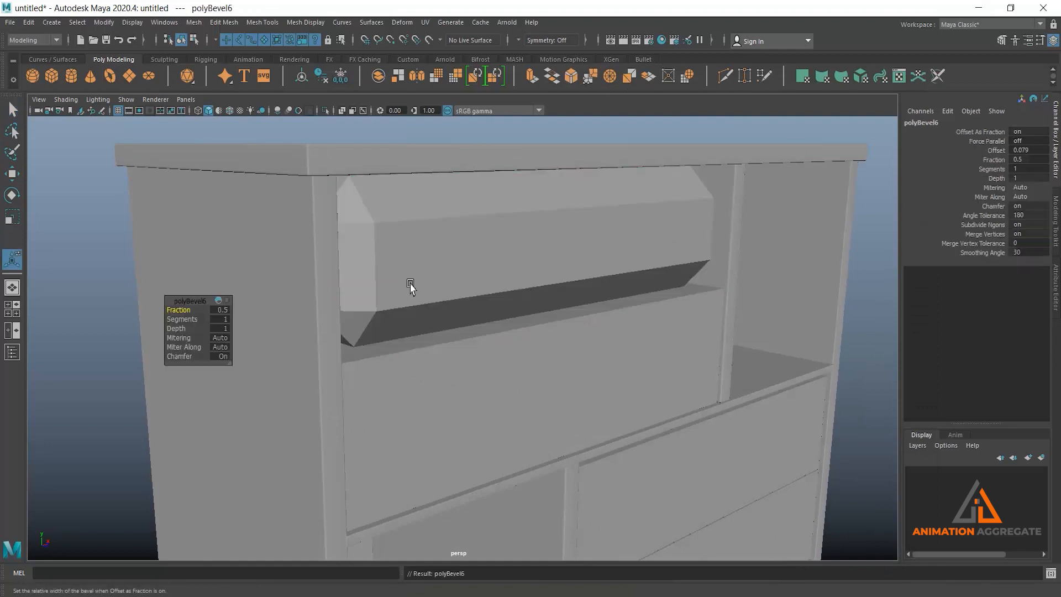
click(222, 311)
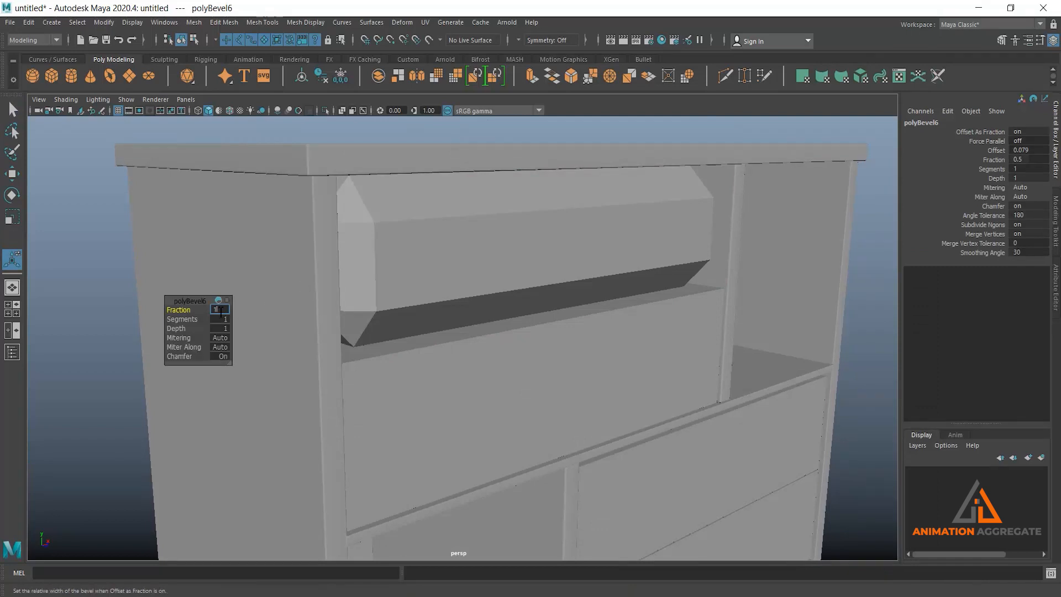
key(Return)
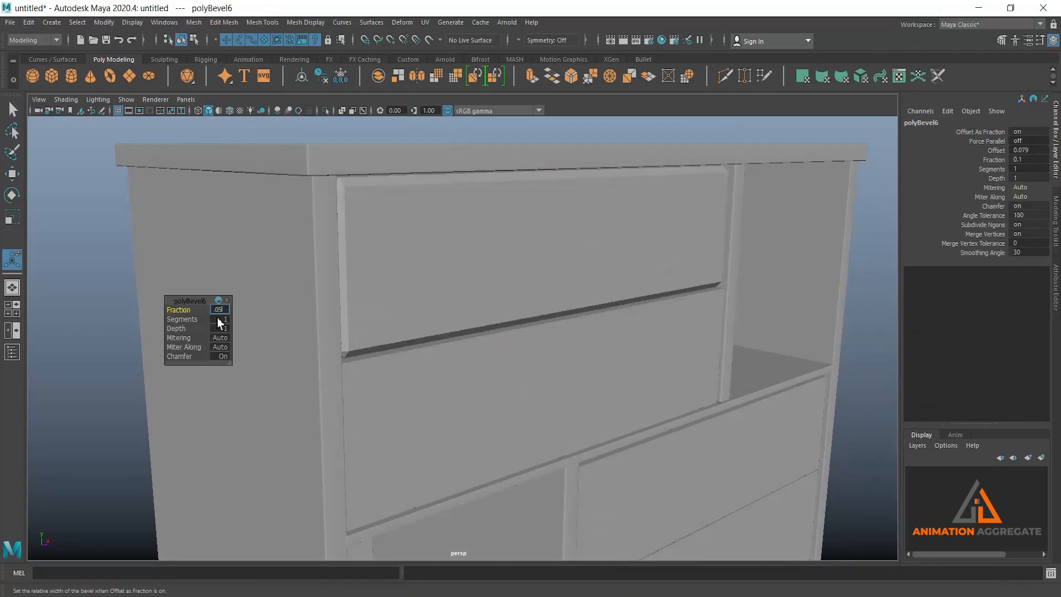
key(Return)
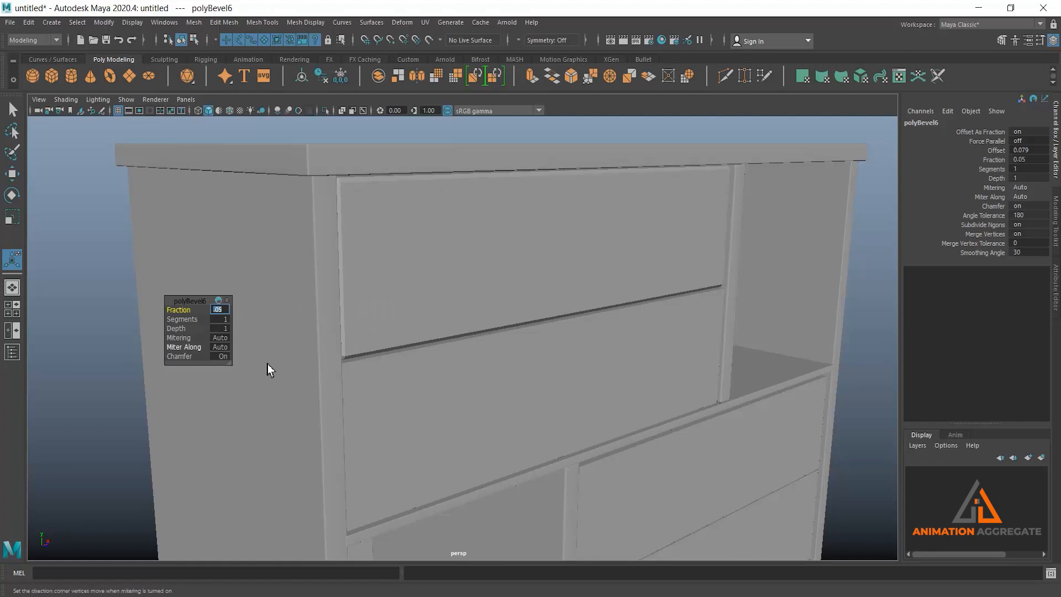
Set the uppermost drawer's bevel segments to 2
alt+drag(267, 367, 351, 351)
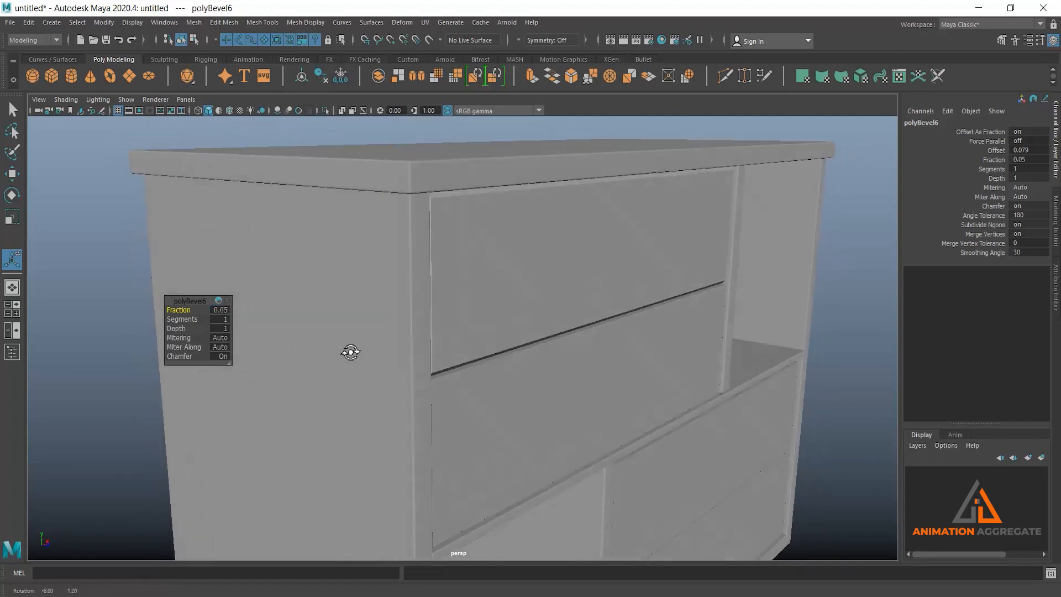
click(224, 319)
text(2)
key(Return)
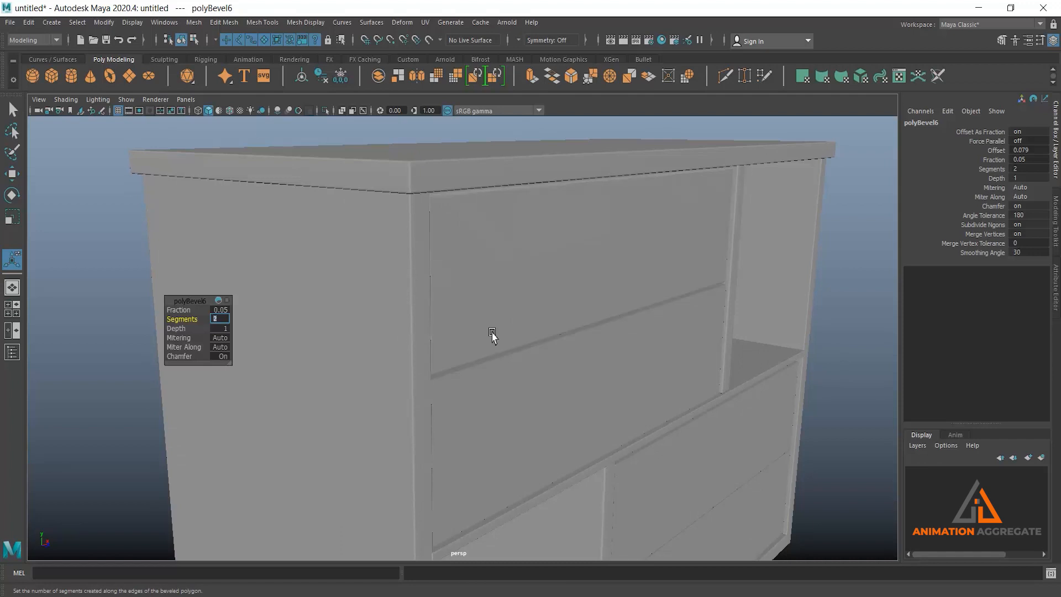
alt+drag(625, 332, 612, 324)
Select the bevelled upper drawer as an object and isolate it from the rest of the cabinet
right_drag(589, 256, 663, 215)
scroll(650, 274, down, 2)
alt+drag(649, 274, 538, 291)
click(582, 263)
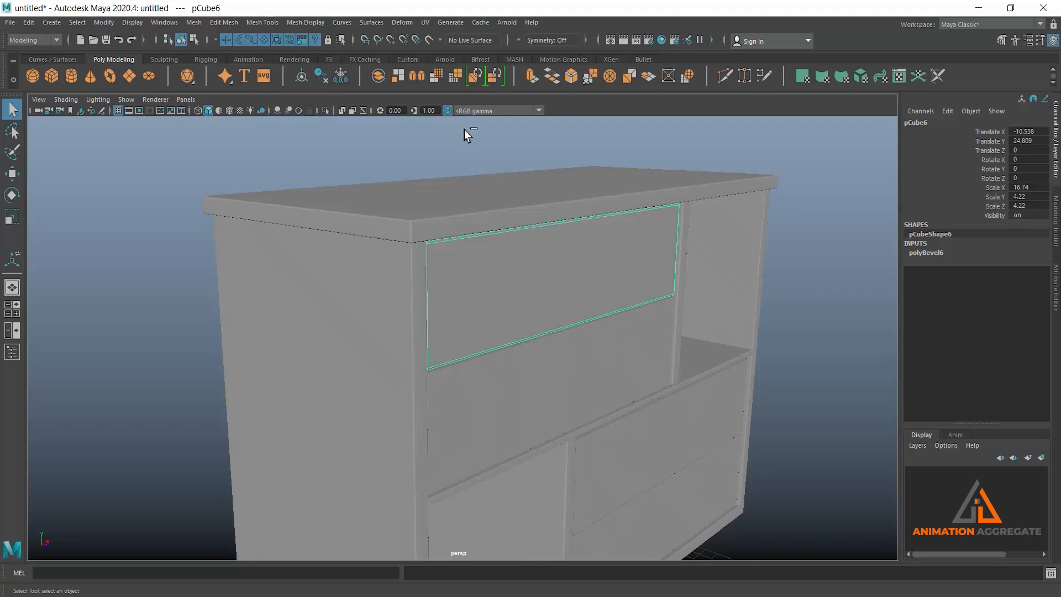
key(ctrl+1)
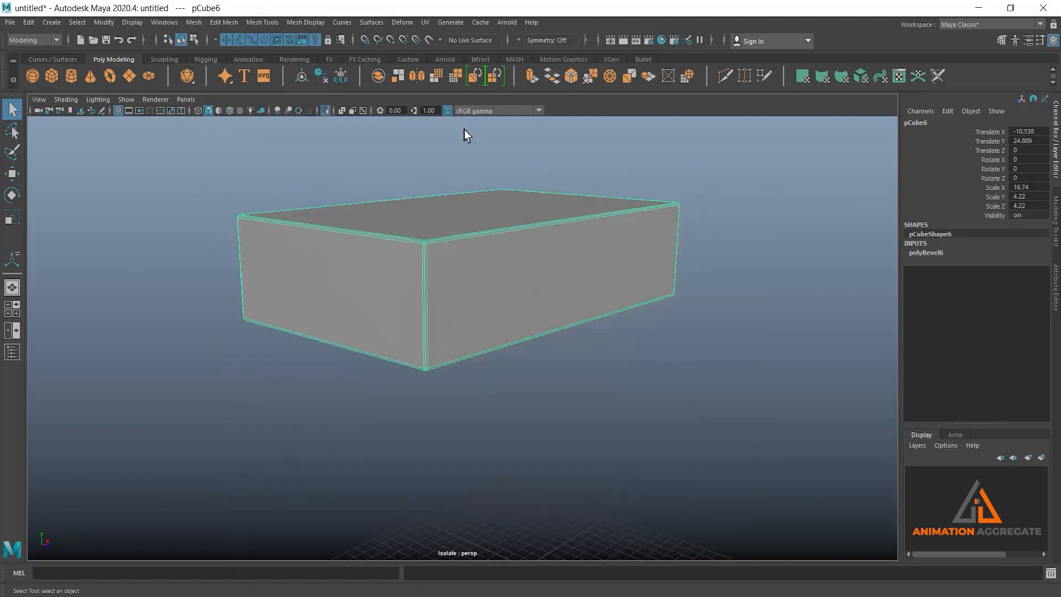
alt+drag(583, 313, 588, 264)
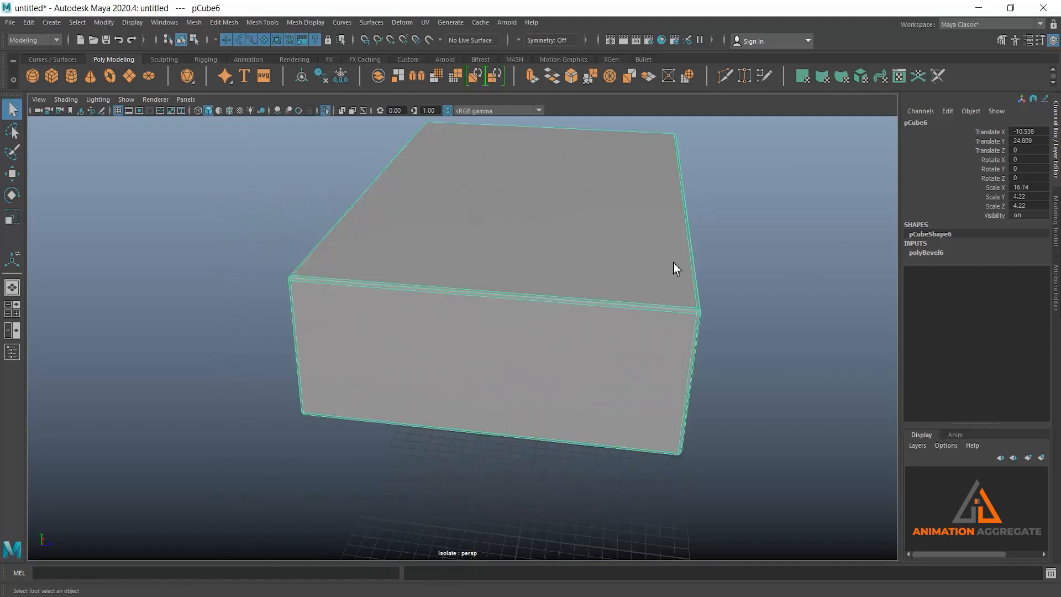
Insert two edge loops around the isolated drawer block, close behind its front face
shift+right_click(658, 241)
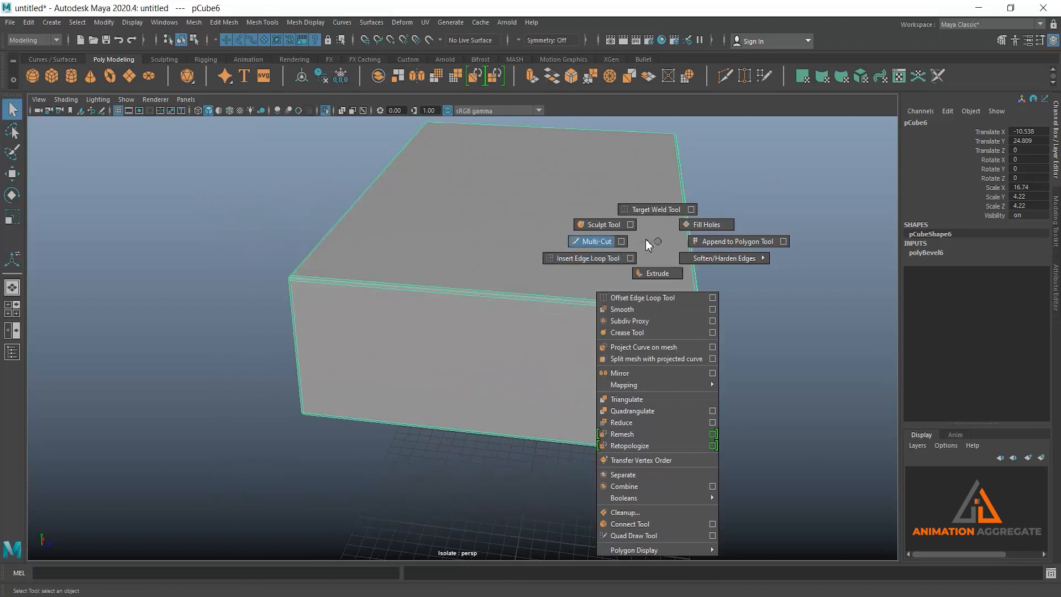
shift+right_click(654, 199)
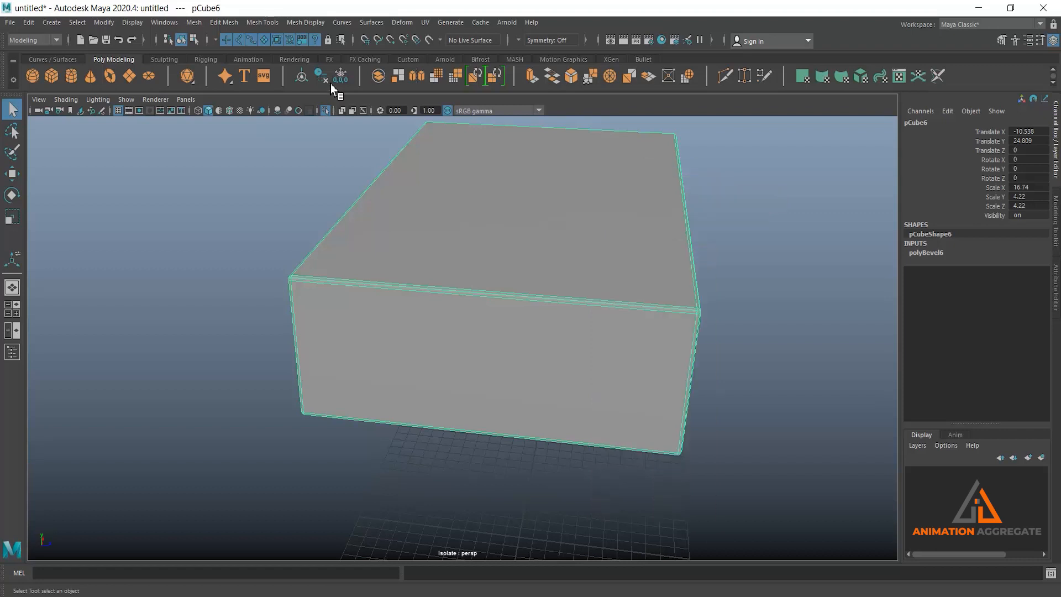
click(267, 24)
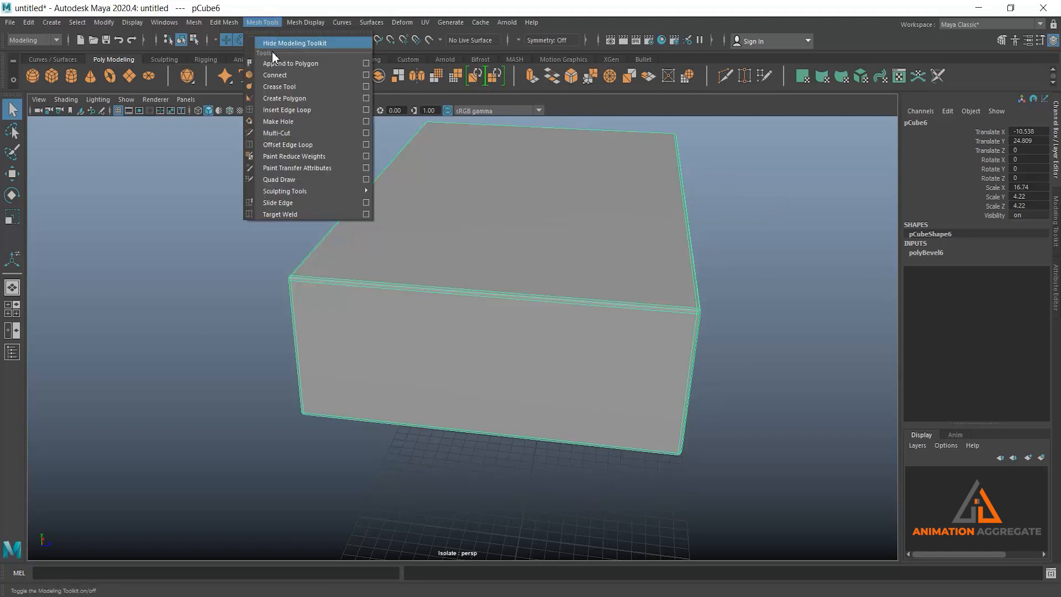
click(294, 110)
scroll(678, 307, up, 8)
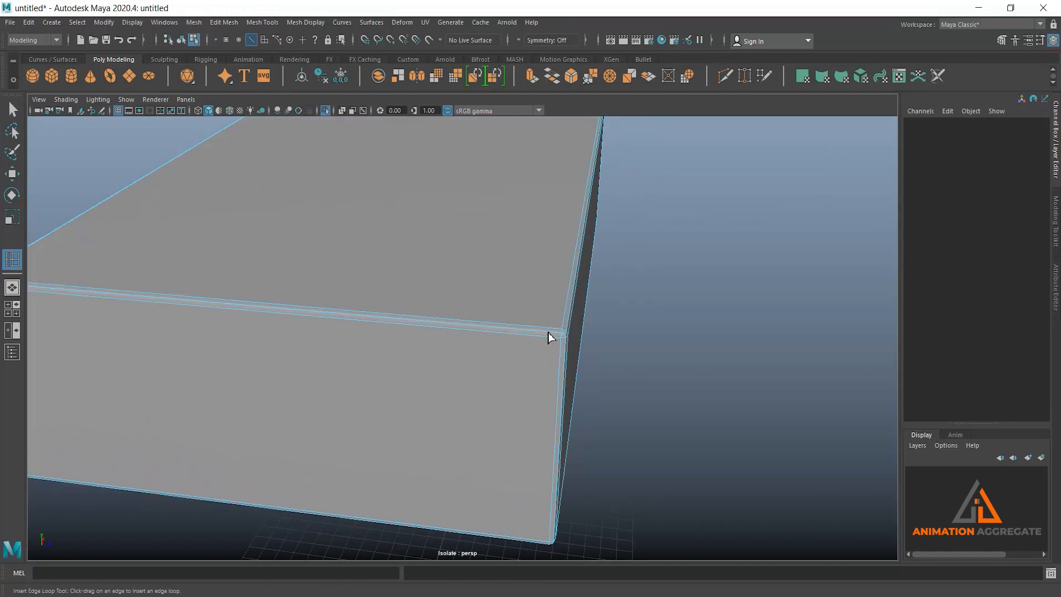
mouse_move(548, 333)
mouse_down()
mouse_move(556, 338)
mouse_move(548, 330)
mouse_up()
scroll(556, 331, down, 5)
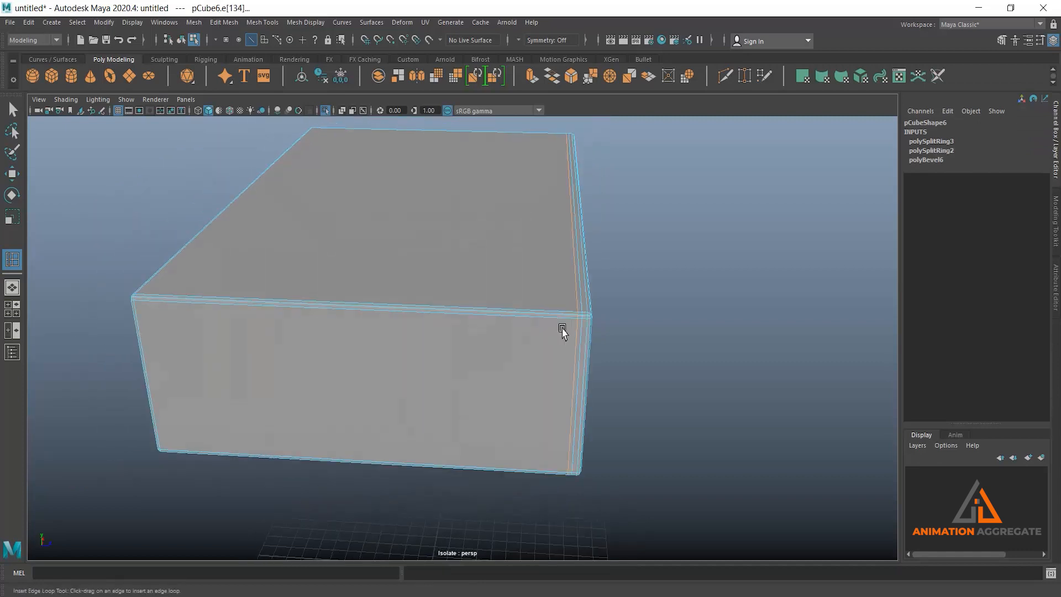
Extrude the drawer body's faces behind the new edge loops and scale them slightly inward so the front panel stands proud
key(w)
right_drag(510, 223, 476, 206)
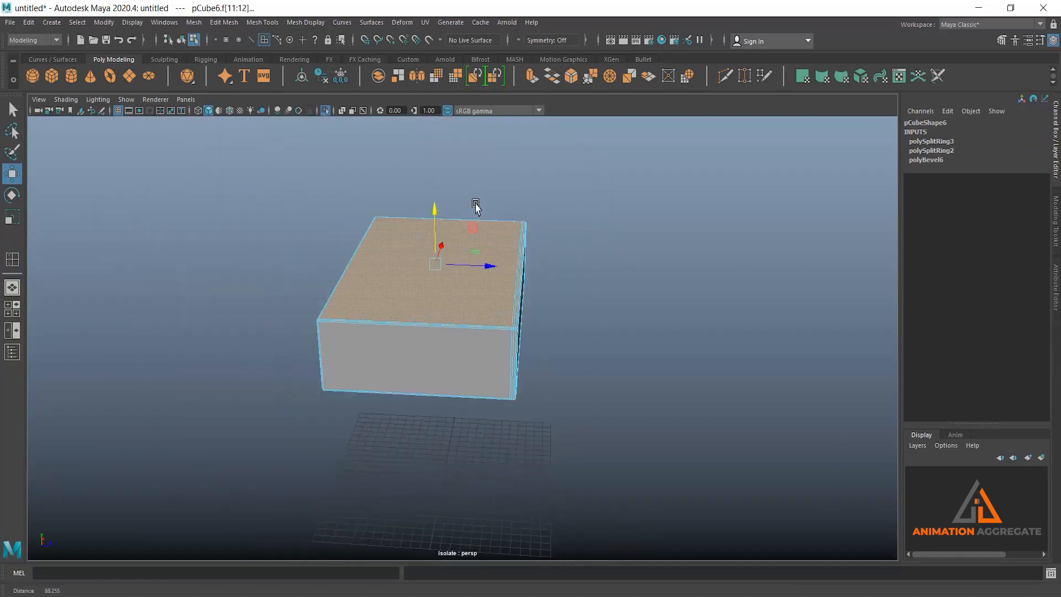
alt+drag(484, 305, 475, 276)
drag(314, 204, 469, 363)
alt+drag(499, 290, 571, 367)
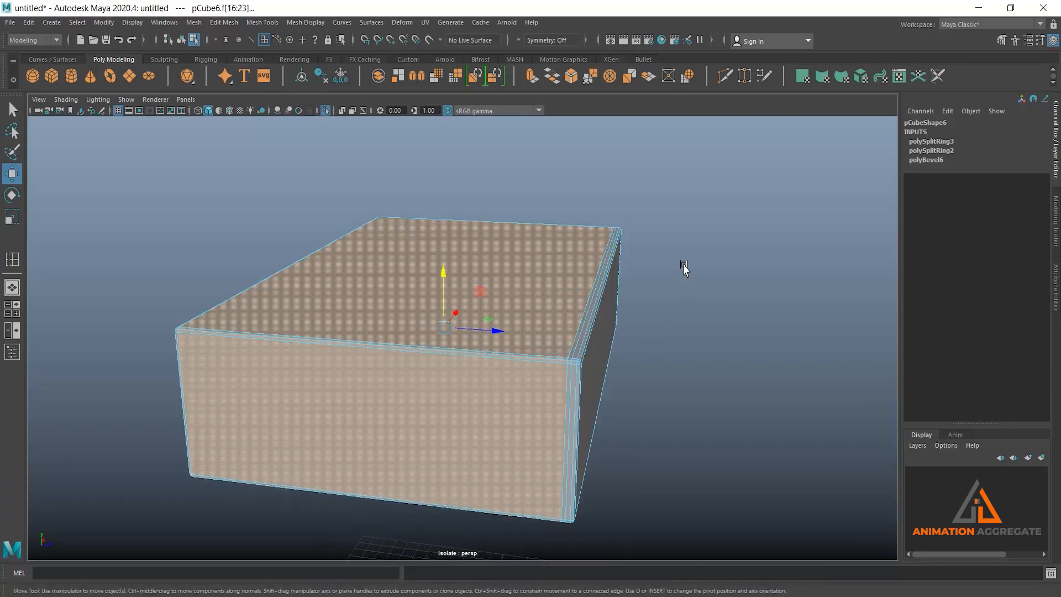
shift+right_drag(686, 238, 688, 264)
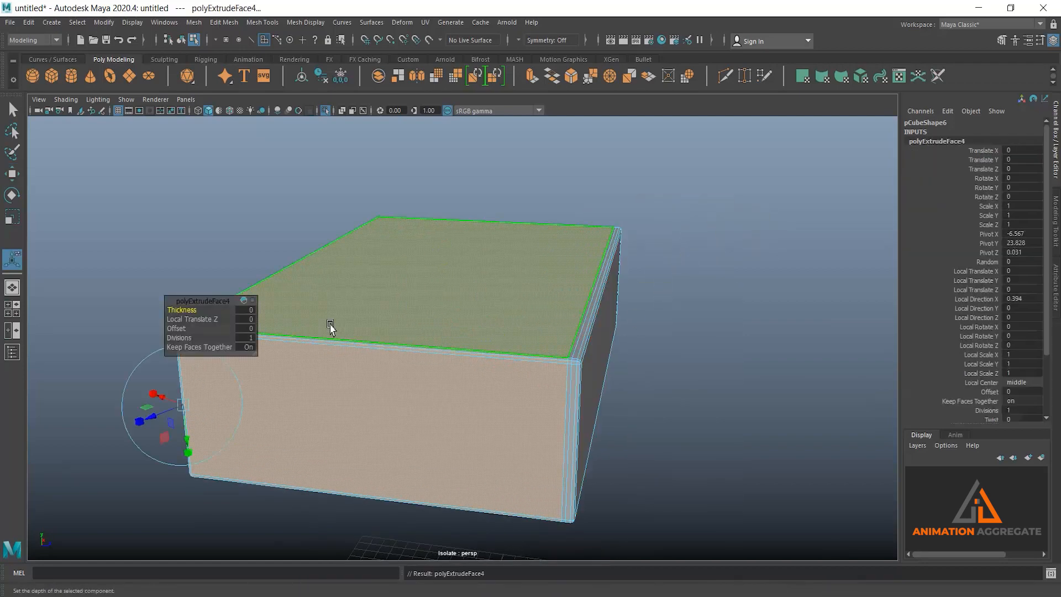
key(r)
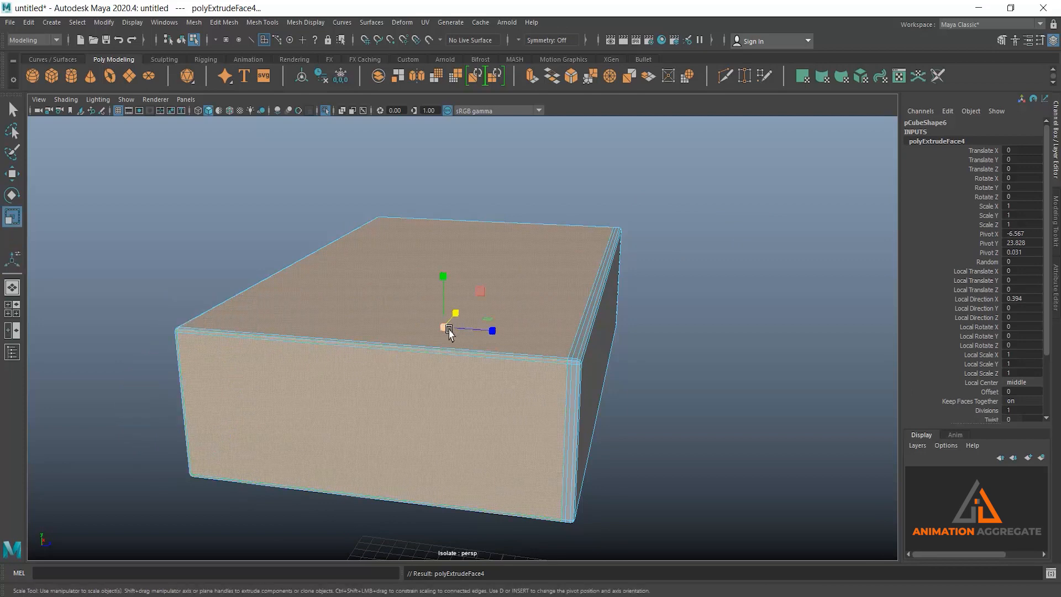
drag(443, 331, 496, 330)
key(w)
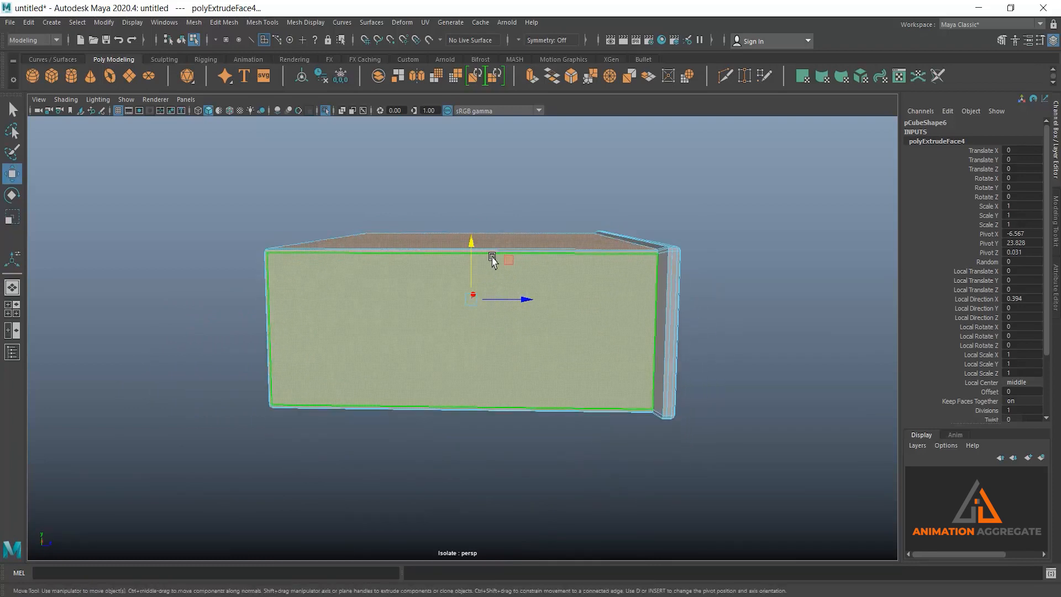
Extrude the top face of the drawer body with an offset of 1.91 to form the wall rim
alt+drag(471, 244, 539, 271)
right_drag(538, 270, 536, 281)
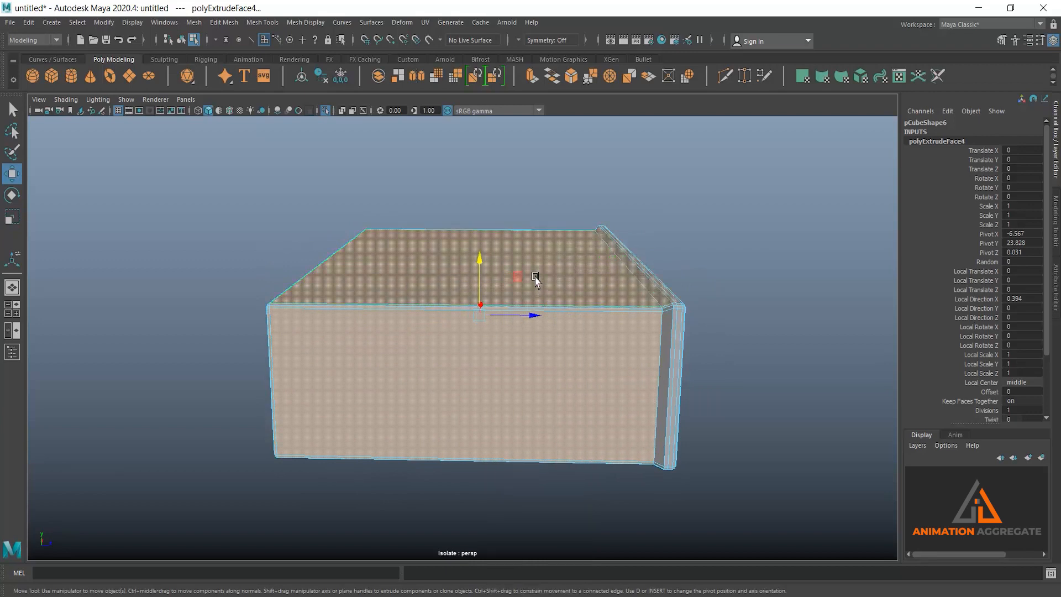
click(536, 281)
alt+drag(585, 348, 542, 310)
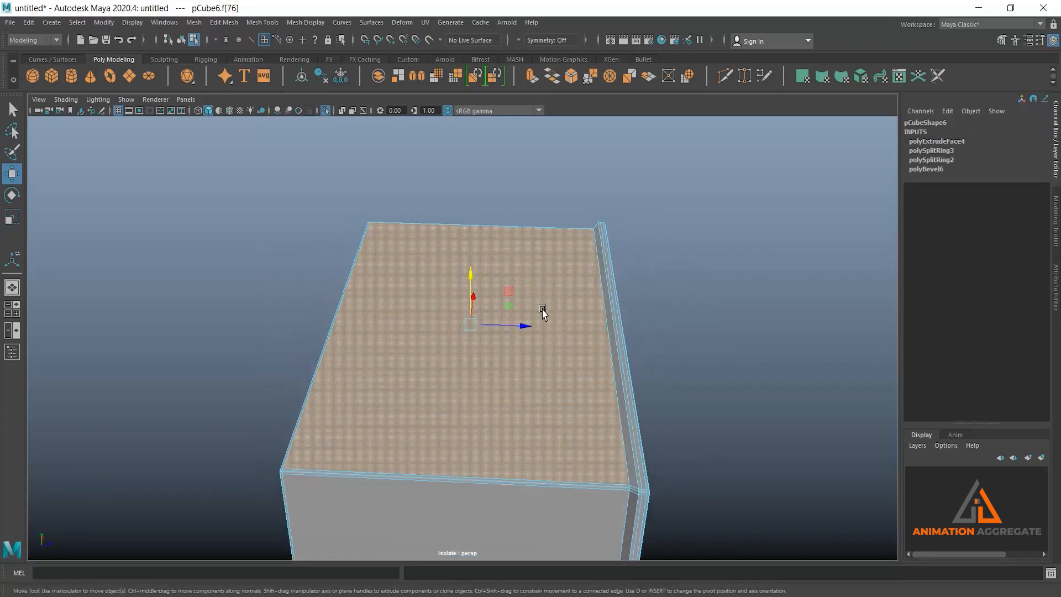
shift+right_click(710, 227)
click(708, 259)
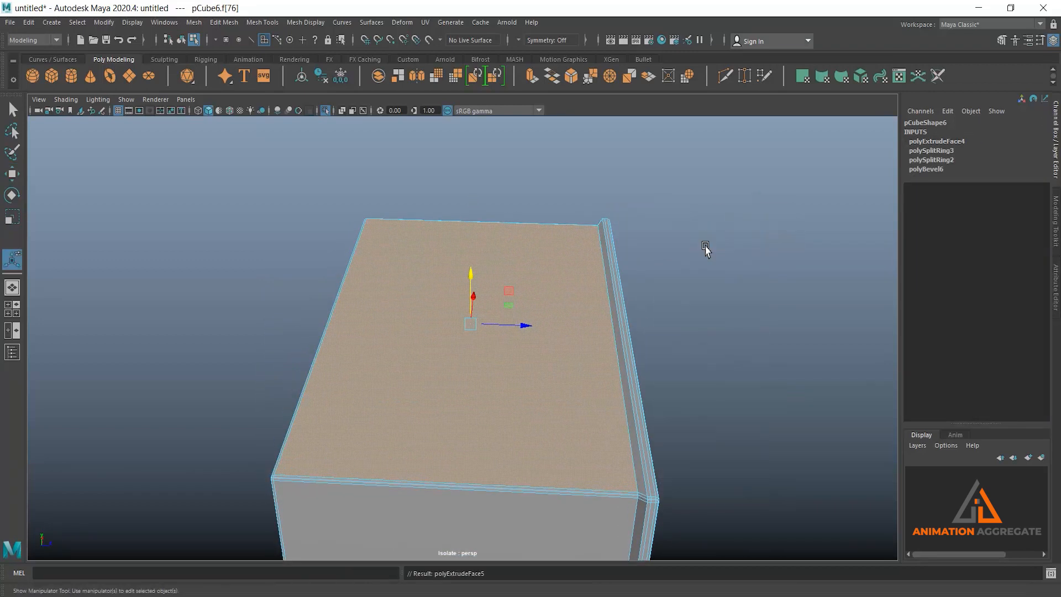
click(179, 328)
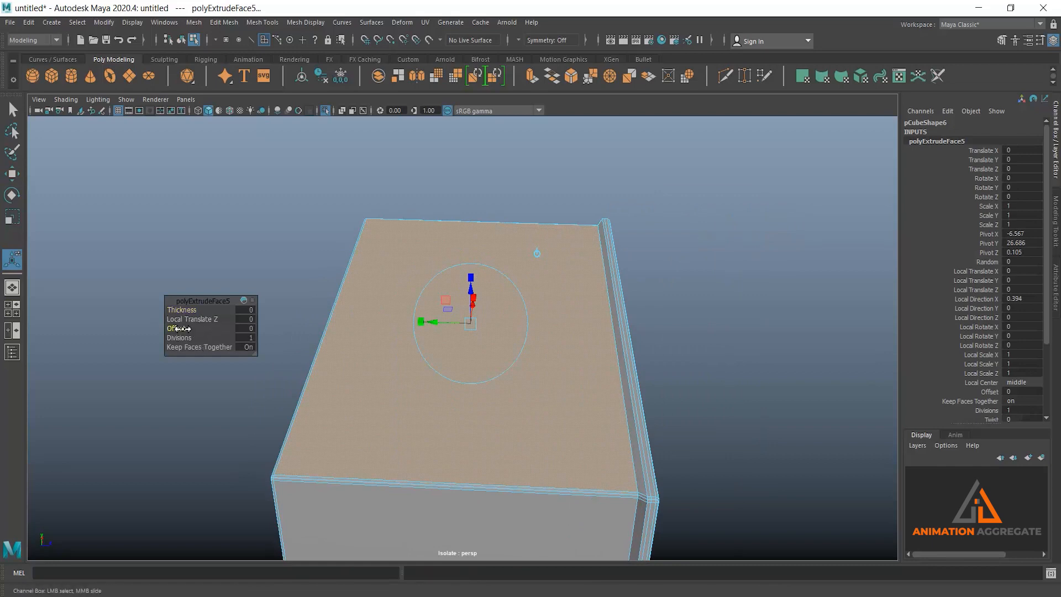
drag(208, 327, 288, 345)
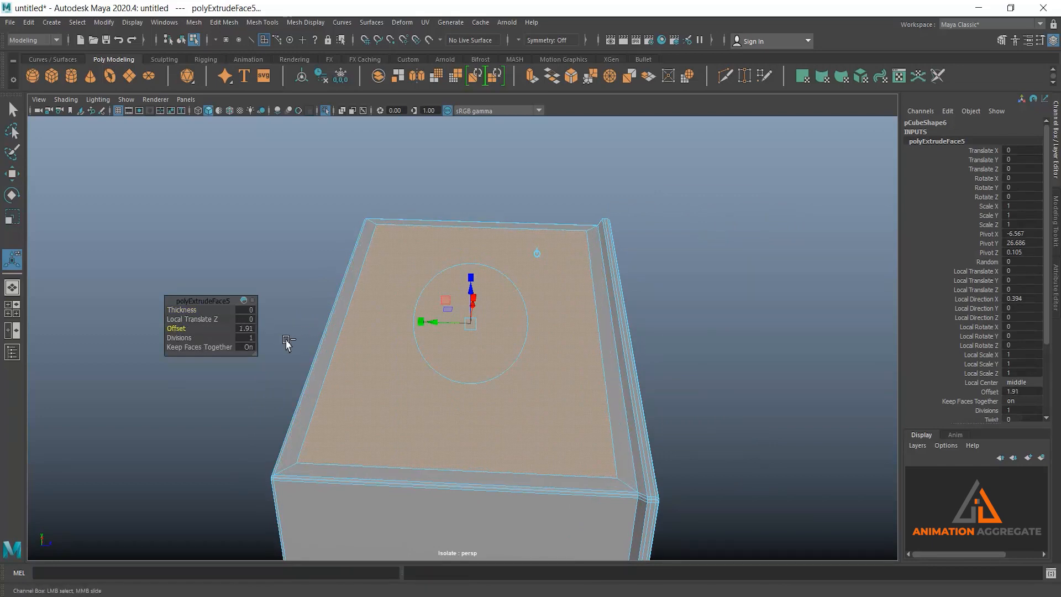
Extrude the inset top face again and lower it in the front view almost to the drawer's base to hollow it out
shift+right_drag(341, 208, 391, 230)
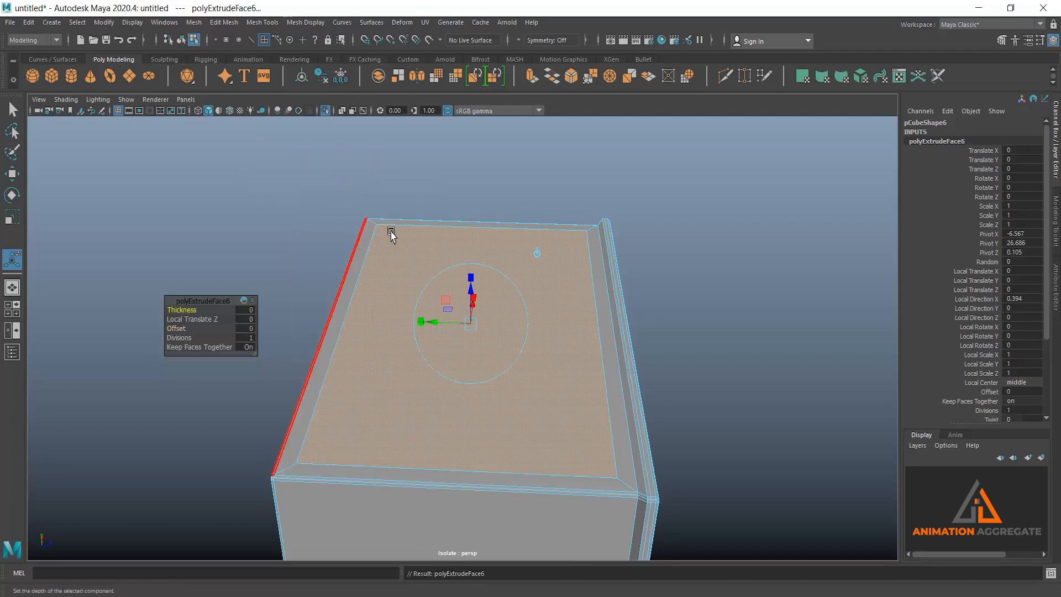
key(1)
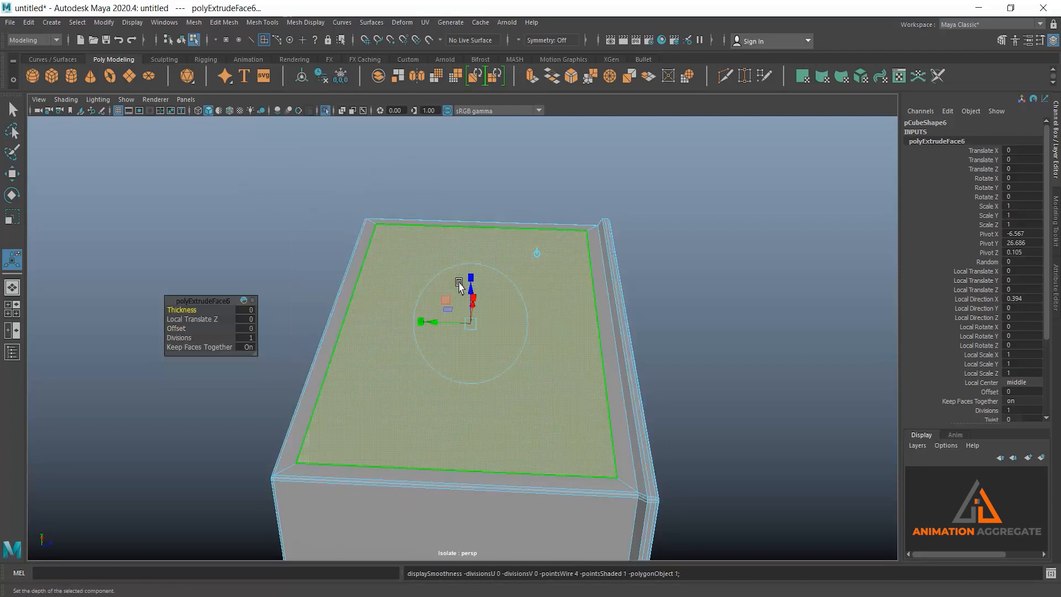
key(w)
key(space)
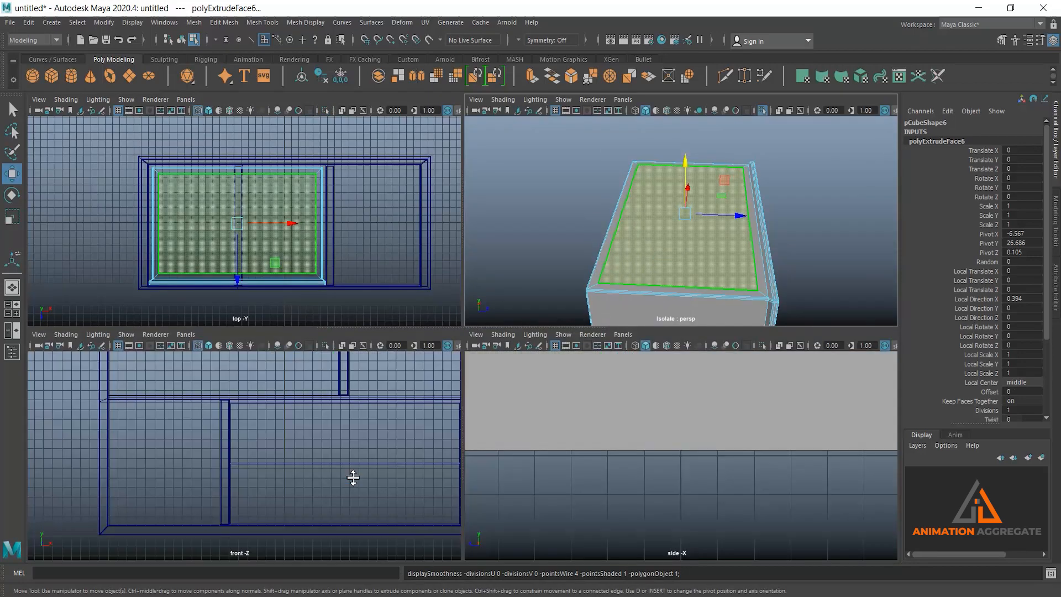
key(space)
scroll(484, 415, down, 1)
alt+middle_drag(346, 296, 482, 499)
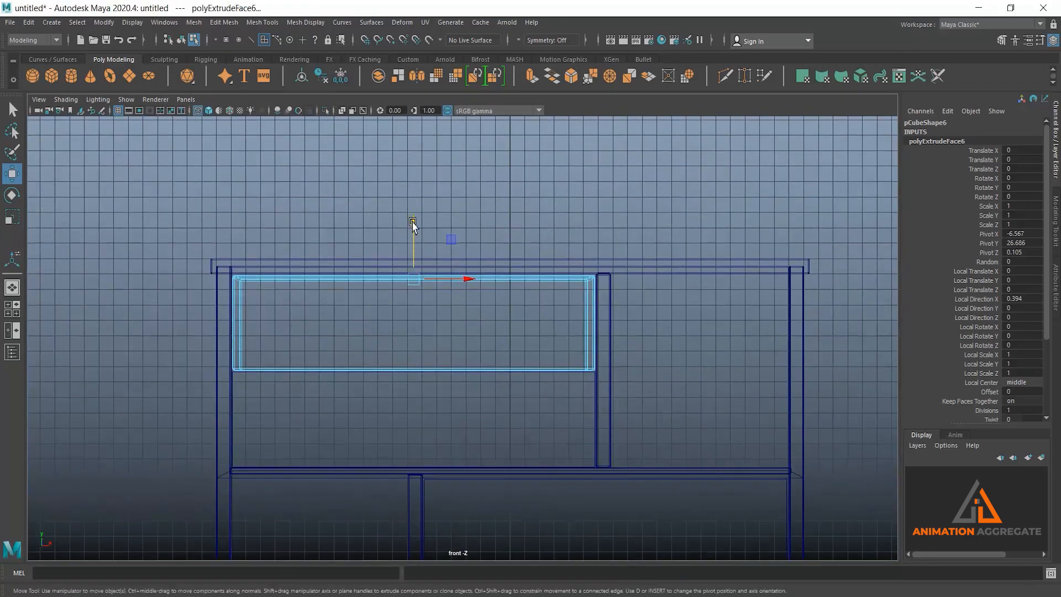
drag(414, 229, 412, 310)
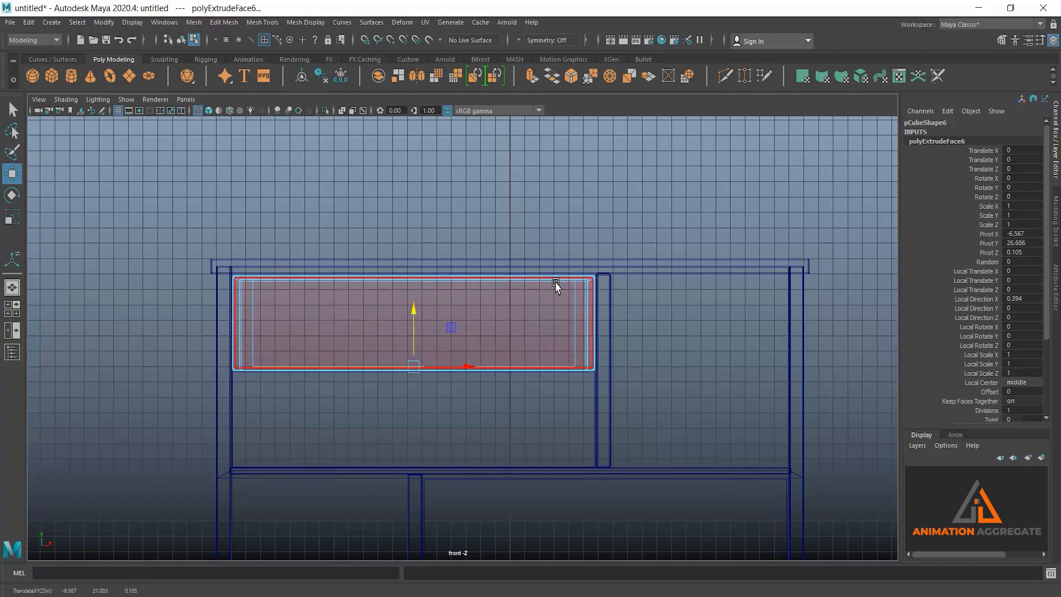
Examine the hollowed drawer from several angles in the perspective view
key(space)
key(space)
alt+drag(559, 230, 559, 228)
right_drag(559, 229, 620, 242)
alt+drag(621, 241, 538, 301)
right_drag(538, 302, 569, 283)
alt+drag(545, 315, 431, 272)
scroll(563, 333, up, 2)
scroll(431, 271, up, 2)
Bevel the inner edges of the hollowed drawer, including the rim, the vertical corners and the floor edges
right_drag(431, 271, 427, 241)
click(372, 238)
alt+drag(511, 323, 569, 269)
shift+click(569, 268)
alt+drag(450, 365, 293, 185)
alt+drag(424, 204, 473, 363)
shift+click(473, 228)
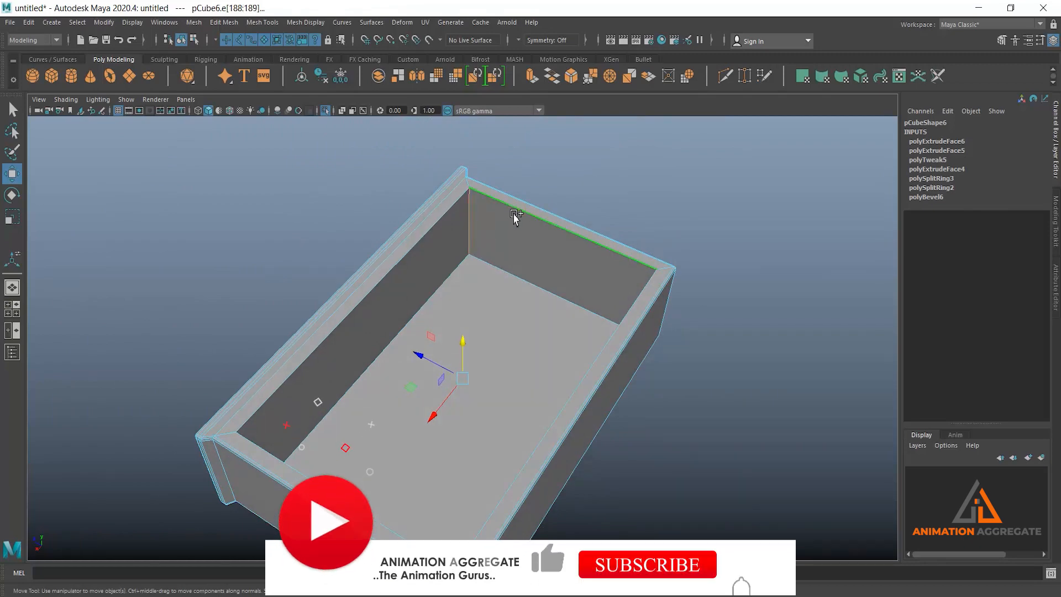
shift+double_click(514, 217)
shift+click(508, 264)
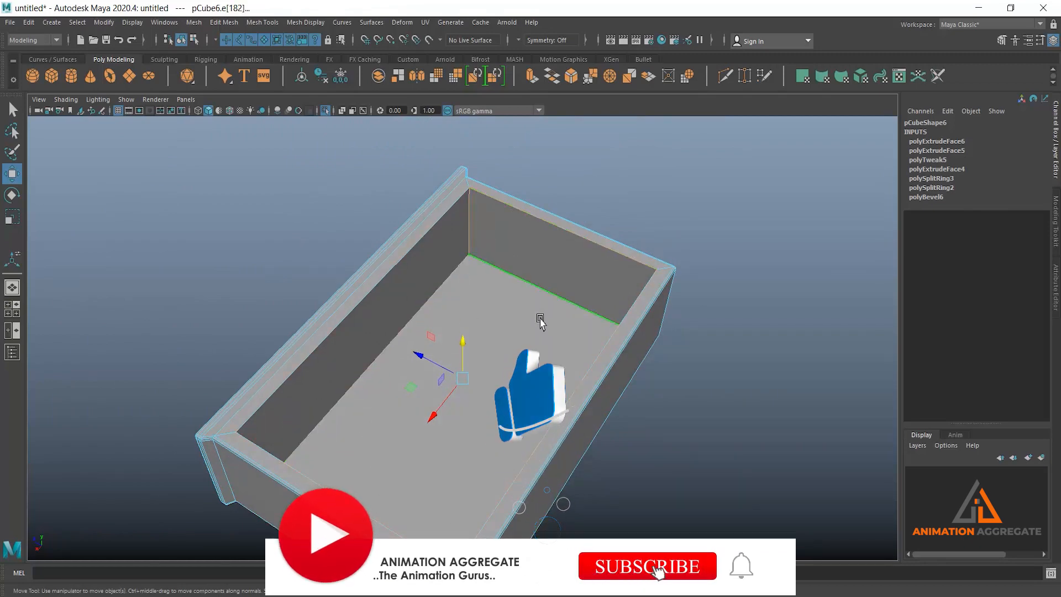
alt+drag(540, 315, 372, 329)
alt+drag(468, 330, 424, 279)
shift+click(403, 319)
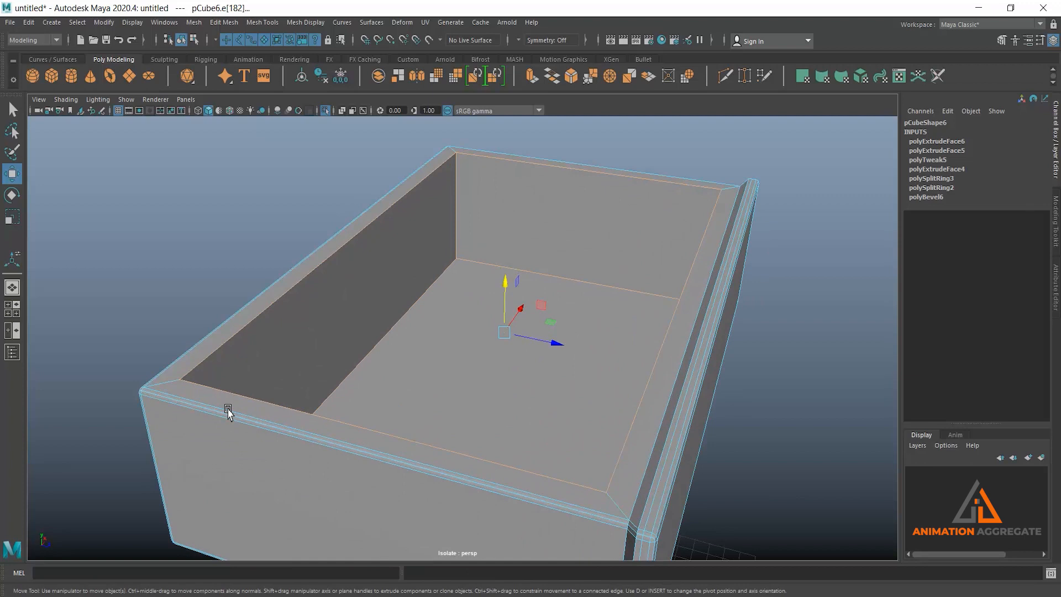
shift+click(168, 382)
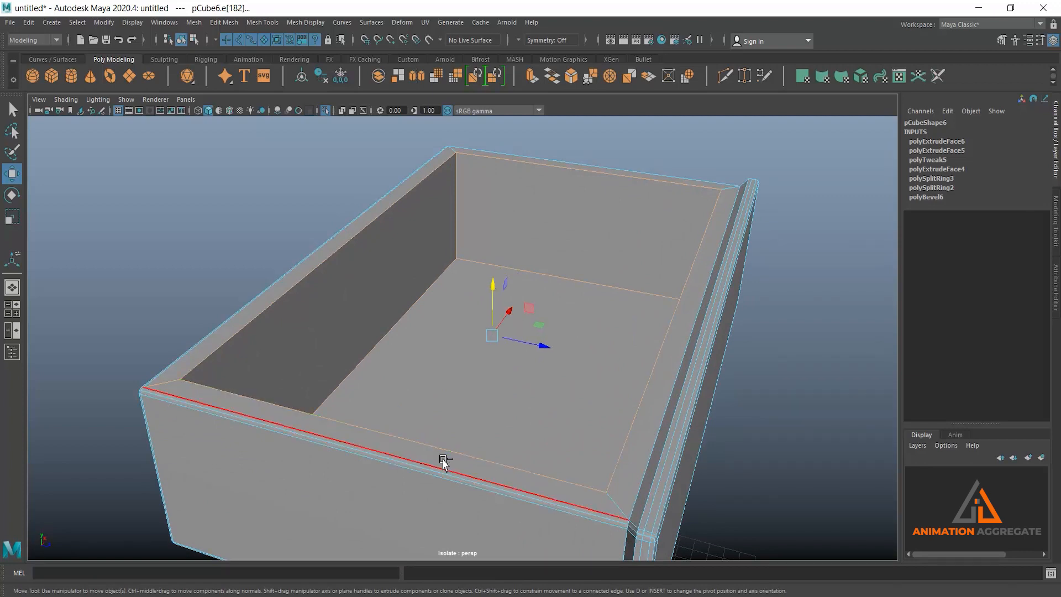
alt+drag(448, 355, 399, 352)
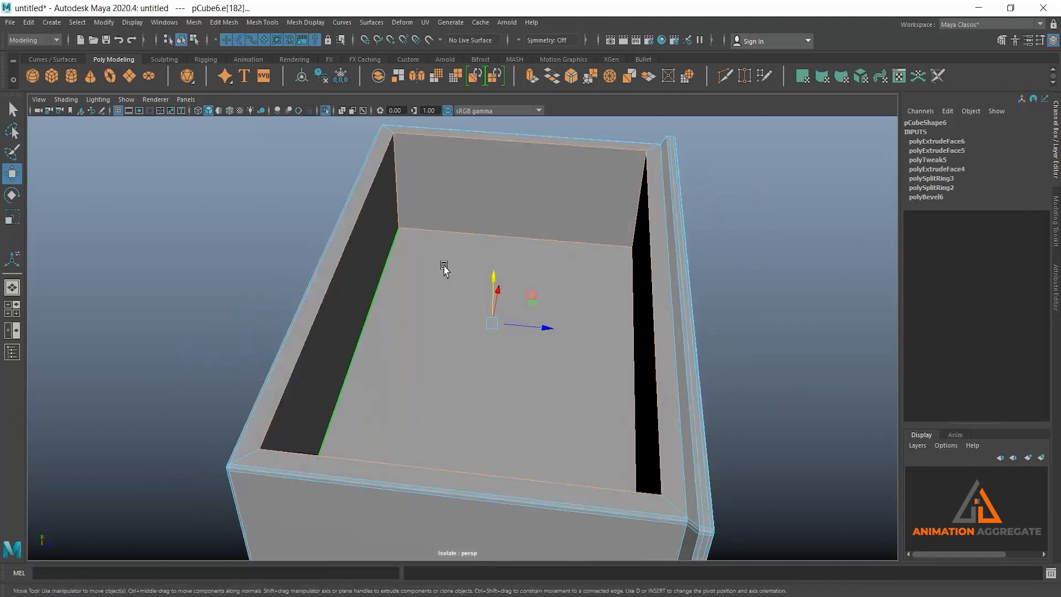
click(571, 77)
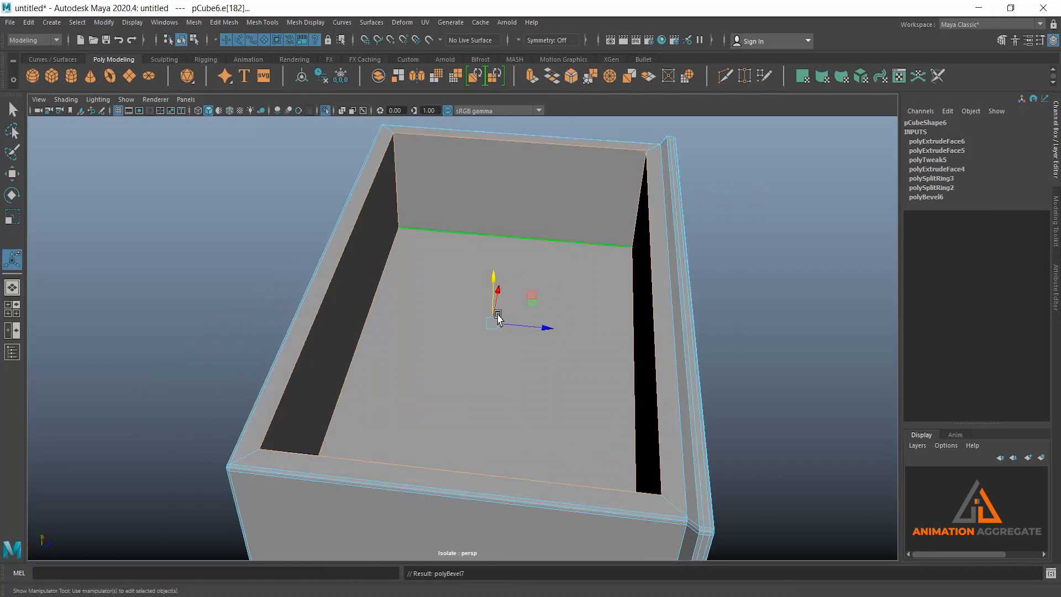
Set the inner-edge bevel's fraction to 0.1 and its segments to 2
click(225, 310)
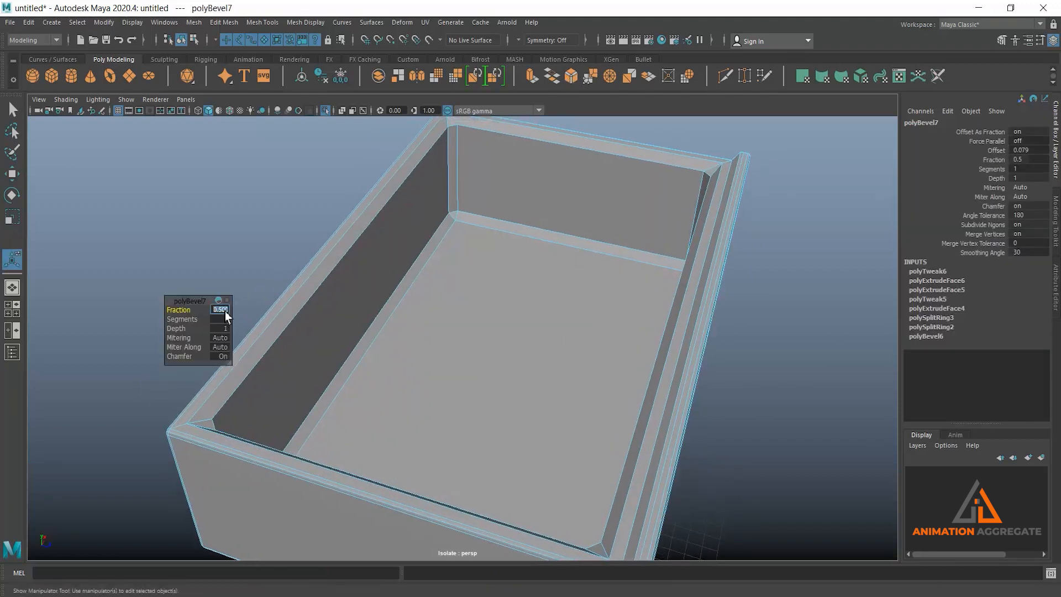
text(.05)
key(Return)
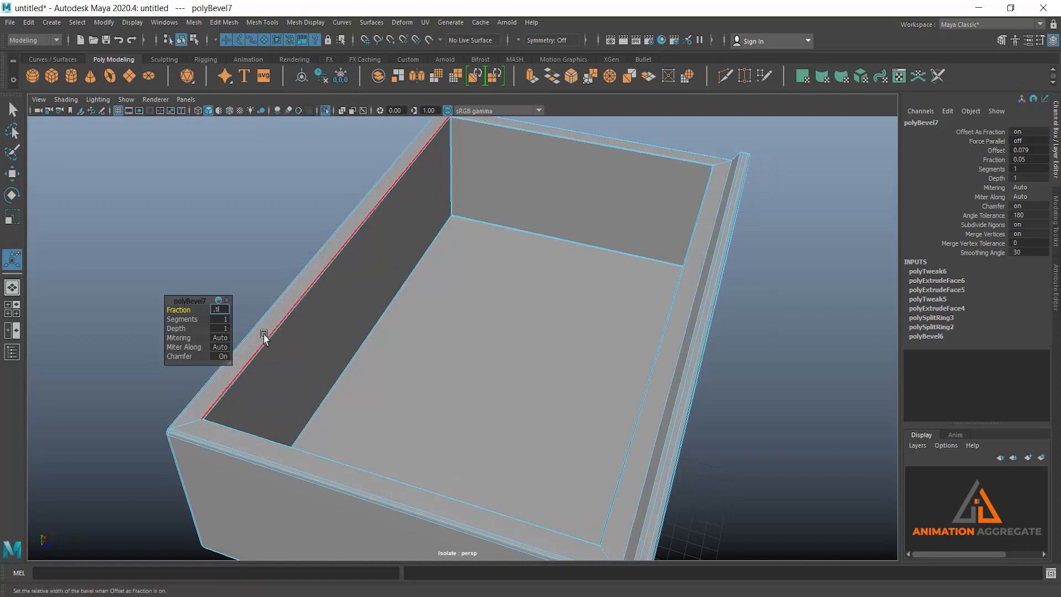
key(Return)
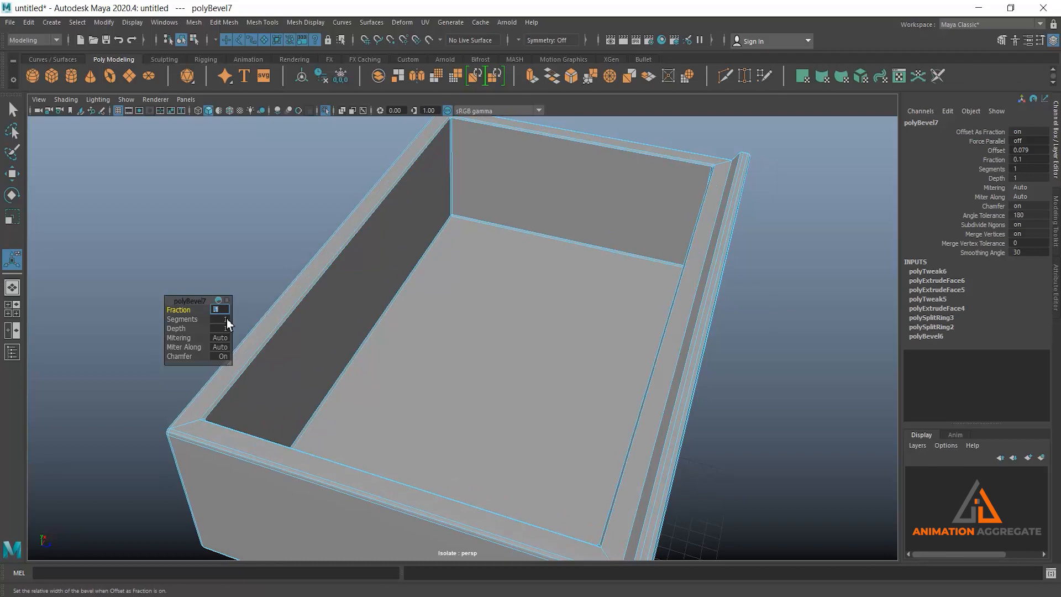
click(226, 319)
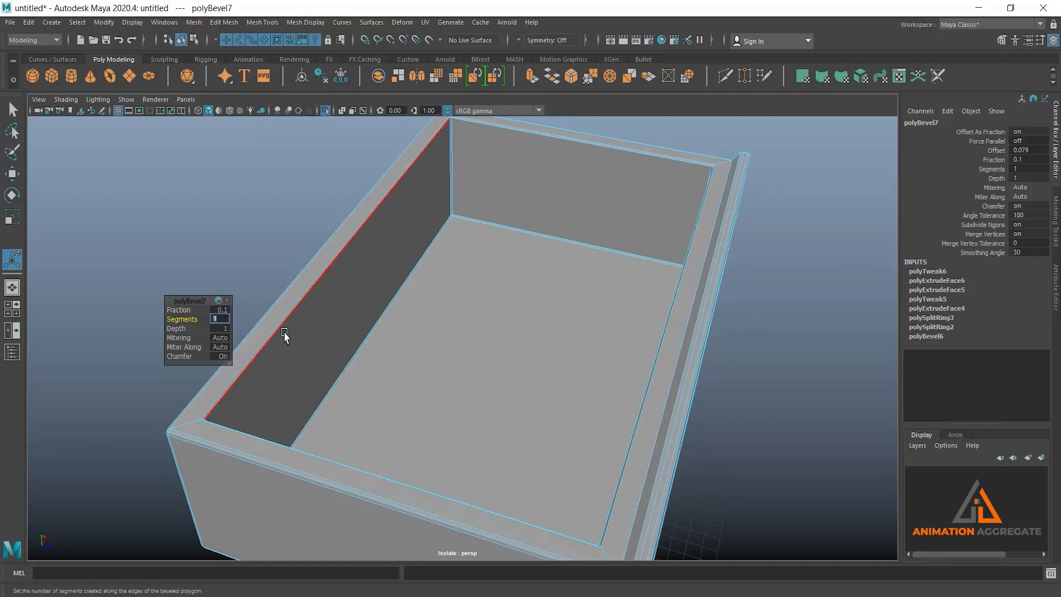
text(2)
key(Return)
Return the drawer to object mode, inspect its bevelled shape from several angles and select the whole drawer
mouse_move(593, 182)
right_down()
mouse_move(672, 147)
mouse_move(705, 295)
mouse_move(744, 199)
right_up()
click(790, 347)
right_drag(698, 351, 681, 291)
alt+drag(682, 291, 611, 356)
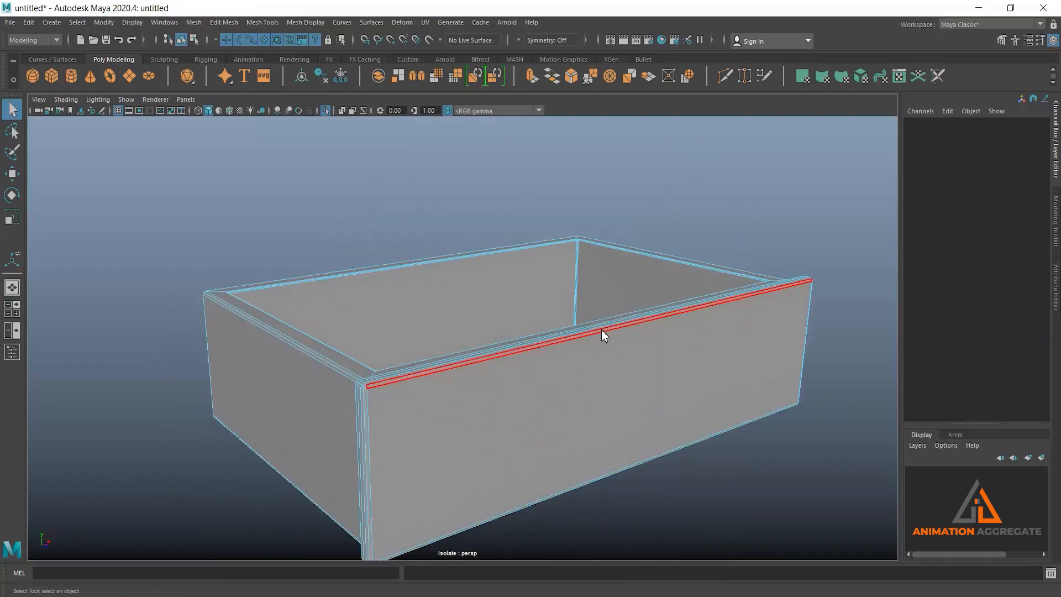
mouse_move(601, 334)
right_down()
mouse_move(684, 247)
mouse_move(676, 364)
mouse_move(633, 365)
right_up()
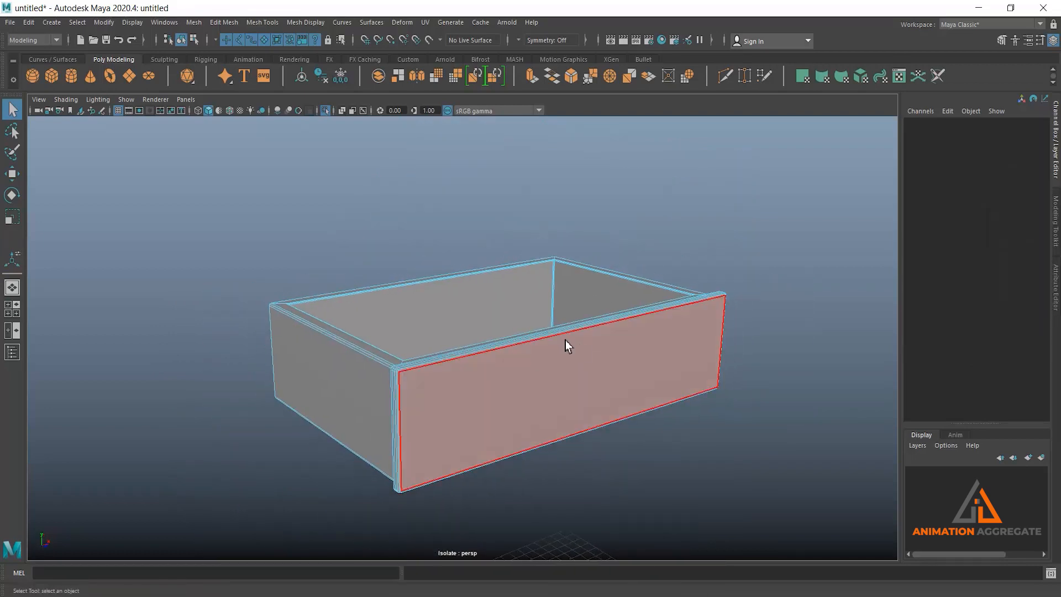
mouse_move(563, 295)
right_down()
mouse_move(564, 338)
mouse_move(649, 240)
mouse_move(575, 339)
right_up()
alt+drag(575, 339, 575, 336)
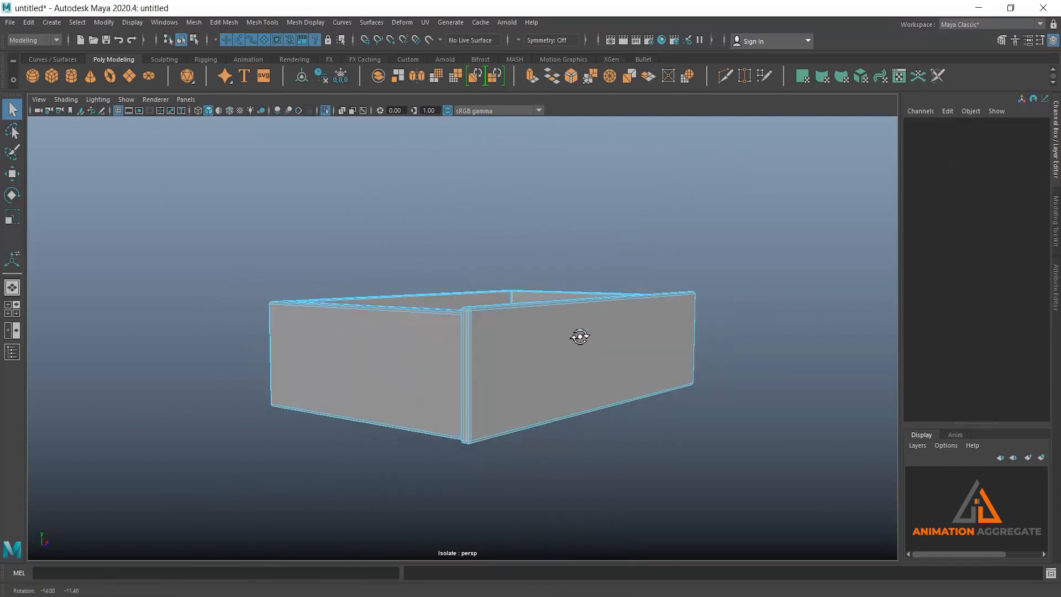
right_drag(568, 322, 644, 263)
click(758, 320)
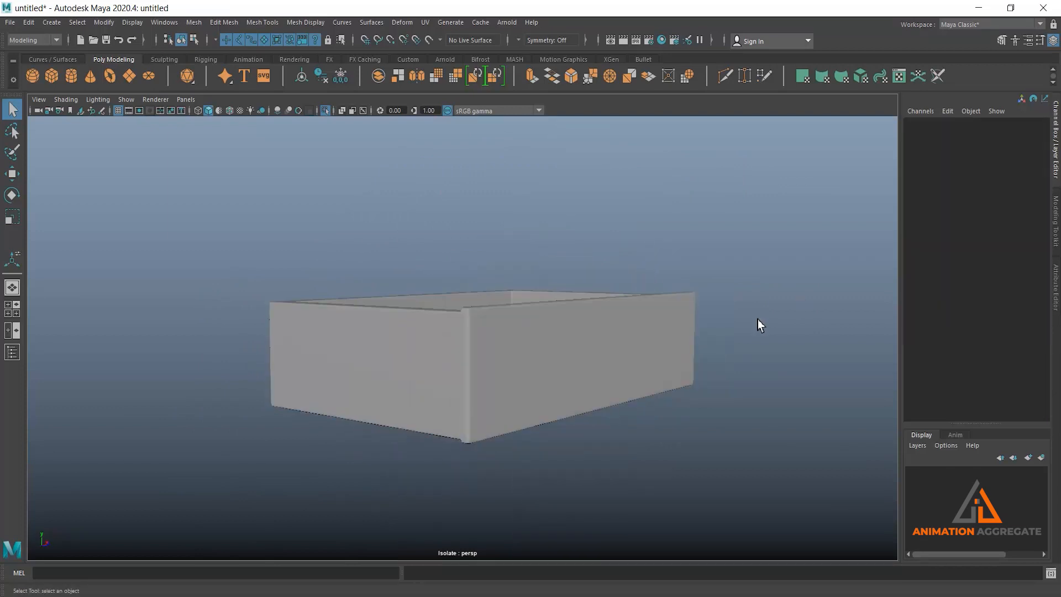
click(676, 393)
alt+drag(679, 399, 595, 356)
Turn off isolation of the drawer and frame the whole cabinet in the perspective view
key(space)
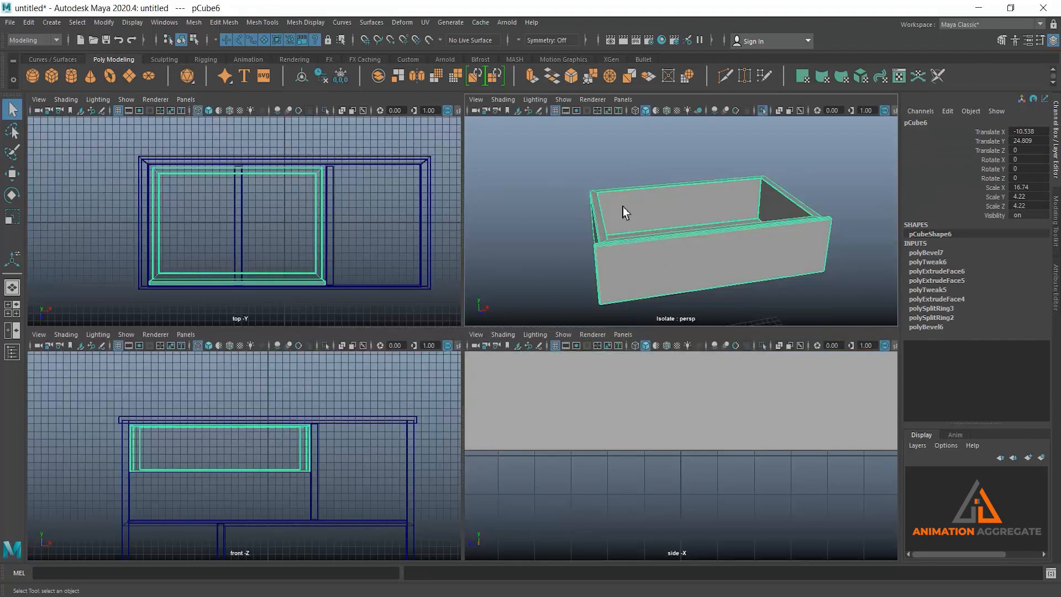
key(space)
key(ctrl+1)
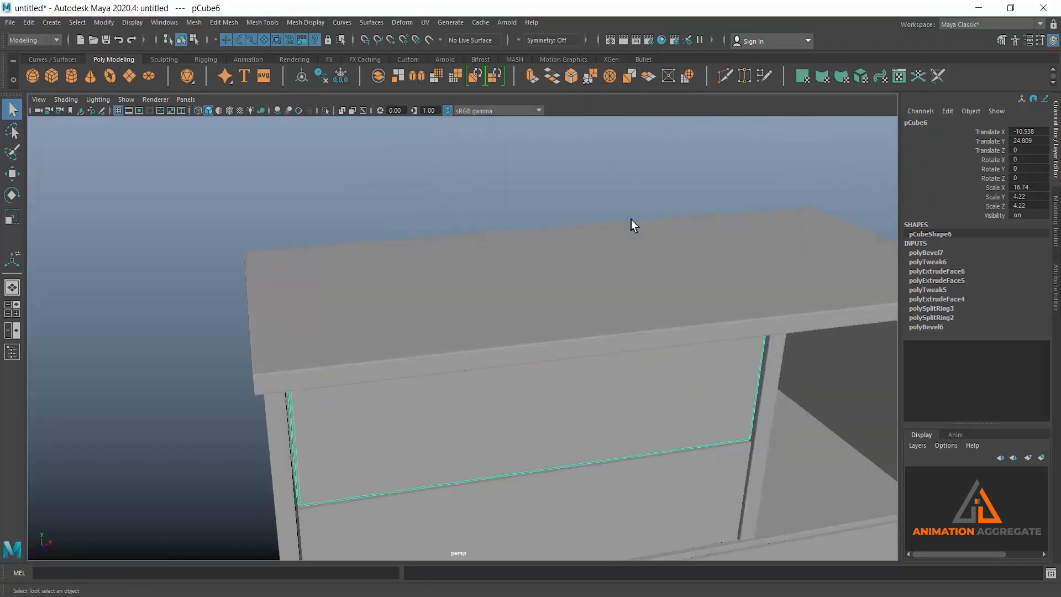
key(f)
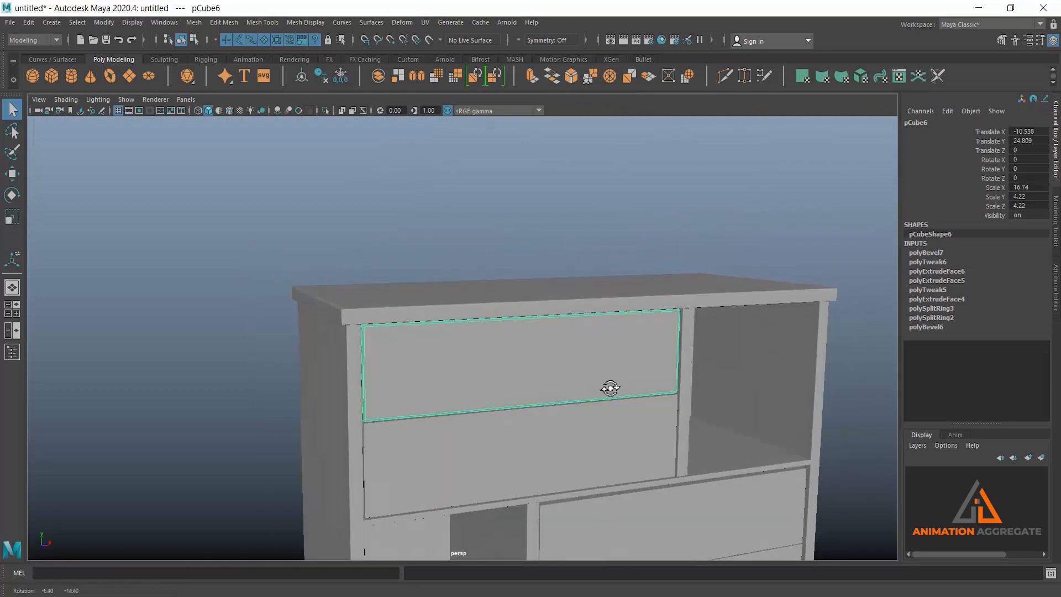
click(598, 235)
alt+drag(598, 234, 592, 334)
Replace the plain block under the finished drawer with a duplicate of that drawer, lowered to Translate Y 18.599
click(511, 398)
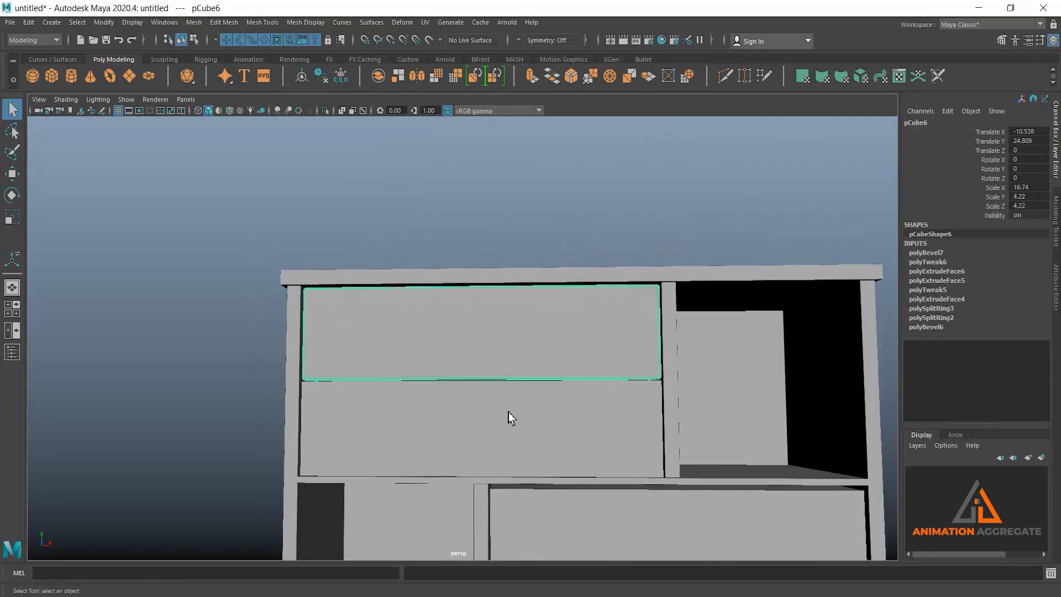
key(Delete)
click(508, 333)
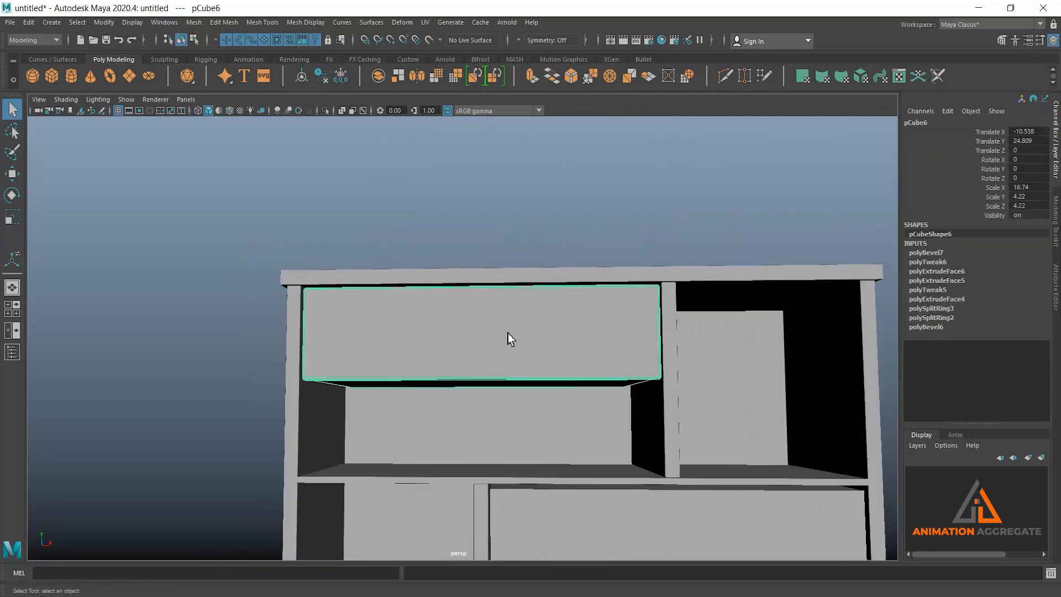
key(ctrl+d)
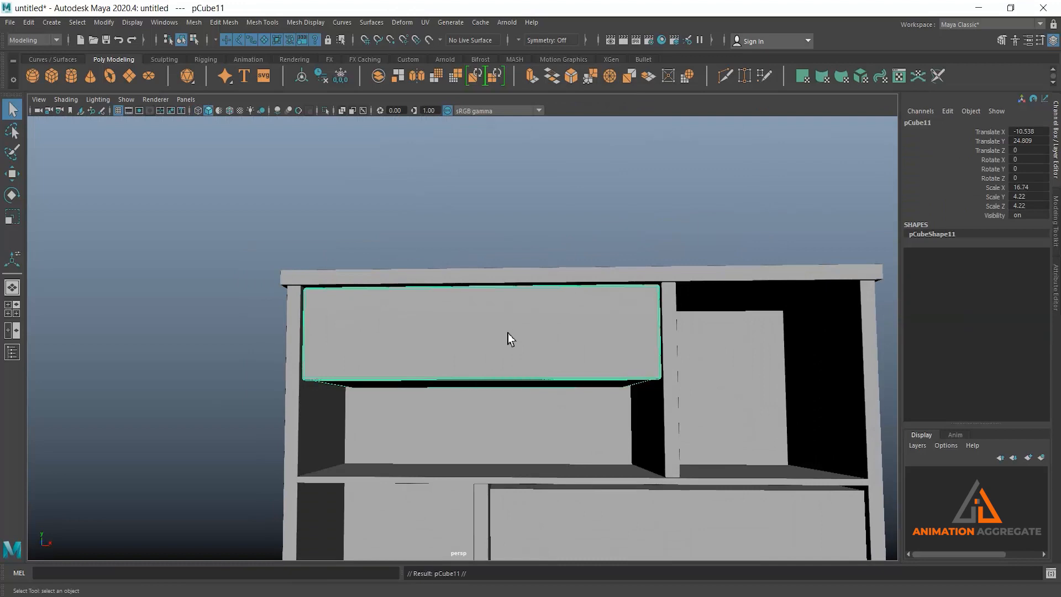
key(w)
key(space)
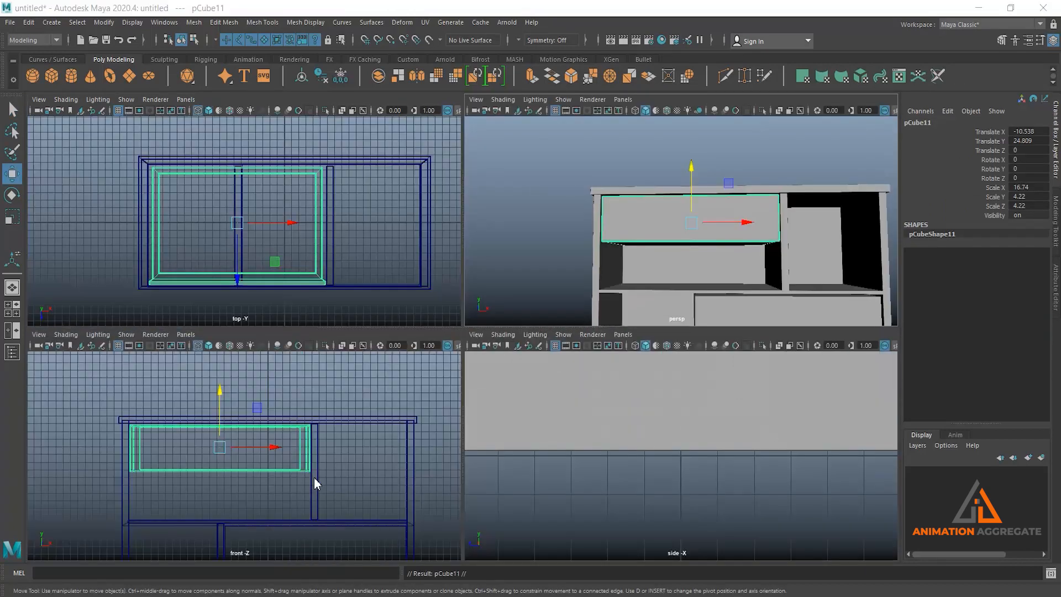
key(space)
alt+middle_drag(493, 297, 542, 254)
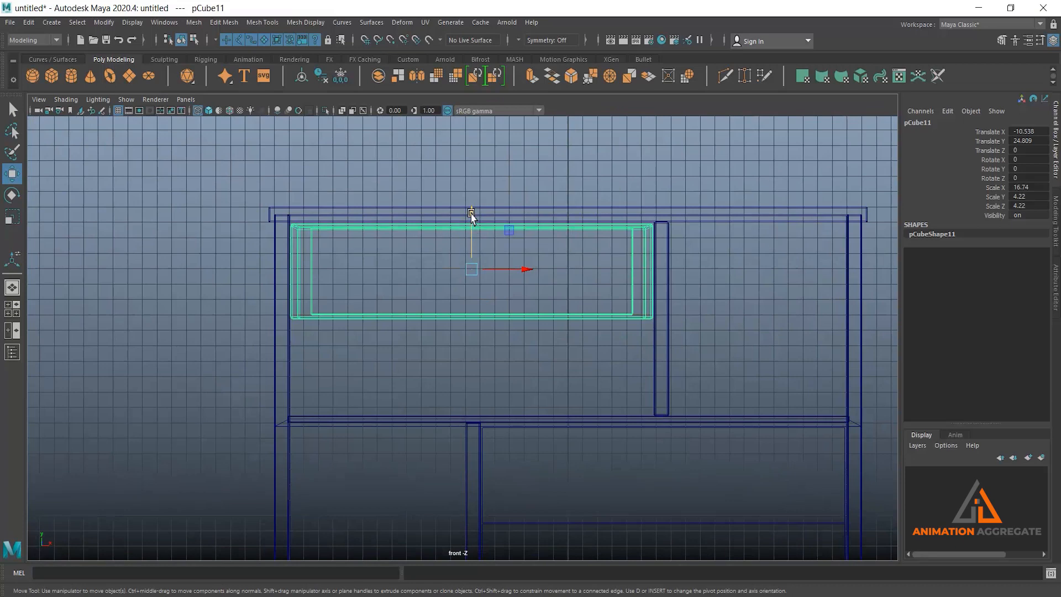
drag(471, 214, 470, 312)
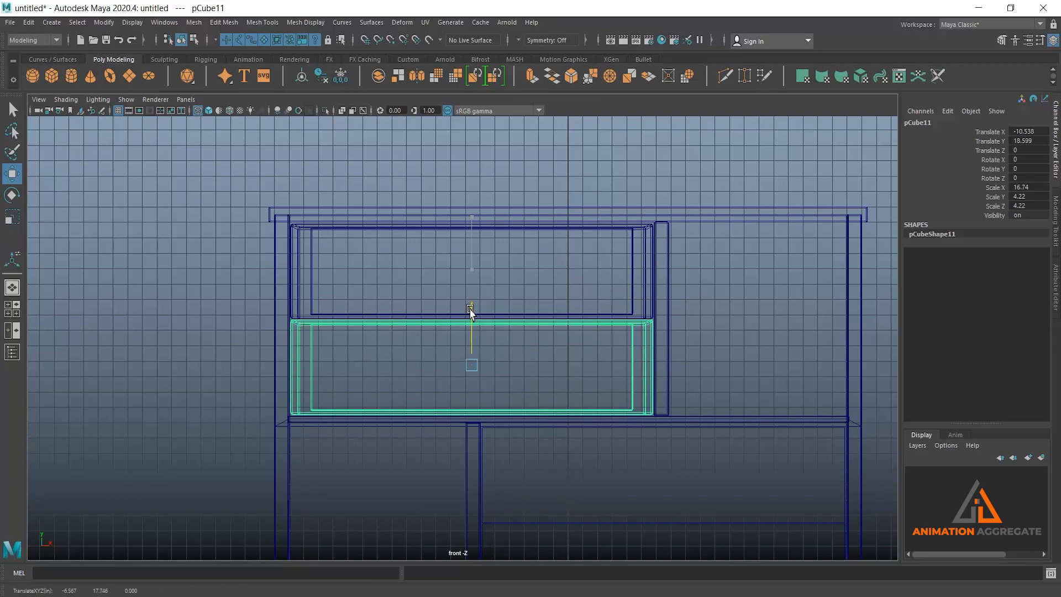
Delete the two plain drawer blocks in the cabinet's lower-right compartment
scroll(611, 454, down, 2)
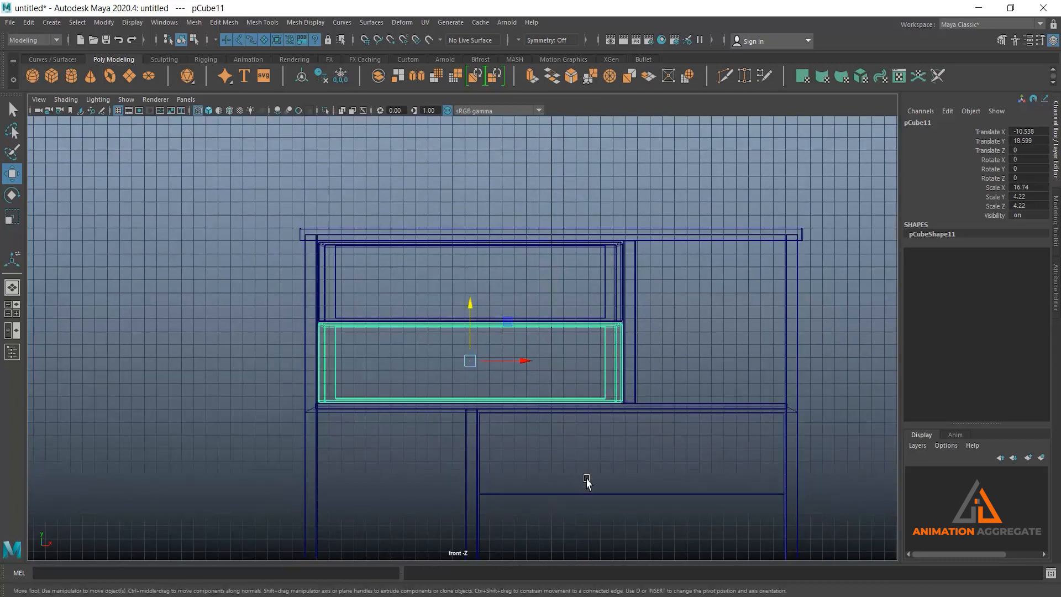
click(585, 492)
key(space)
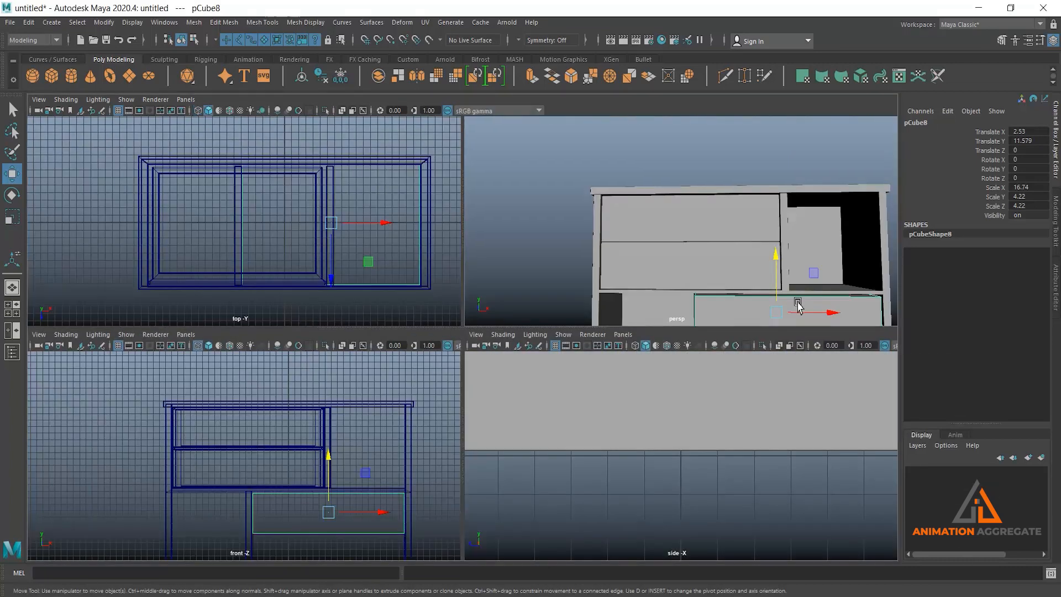
key(space)
scroll(736, 260, up, 3)
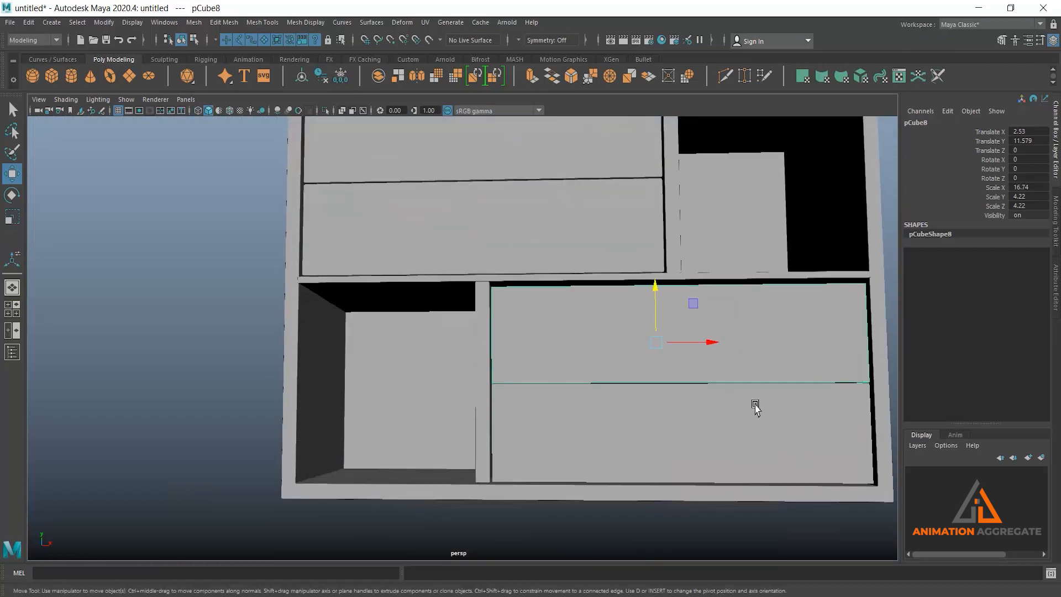
key(Delete)
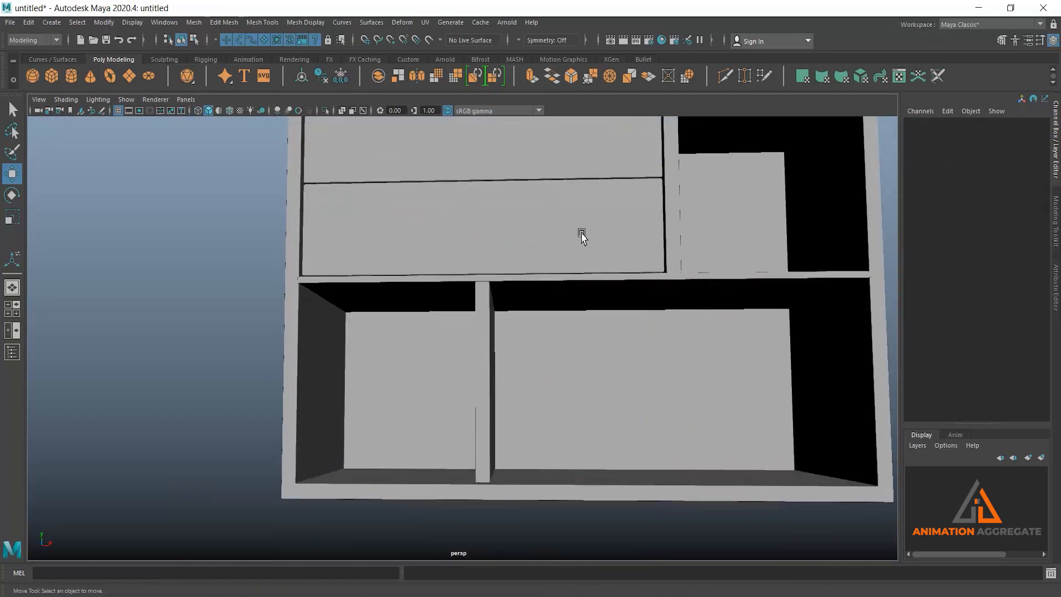
Duplicate both finished upper drawers together and lower the copies to the cabinet's lower section, with the upper copy at Translate Y 11.681
click(582, 235)
scroll(630, 243, down, 4)
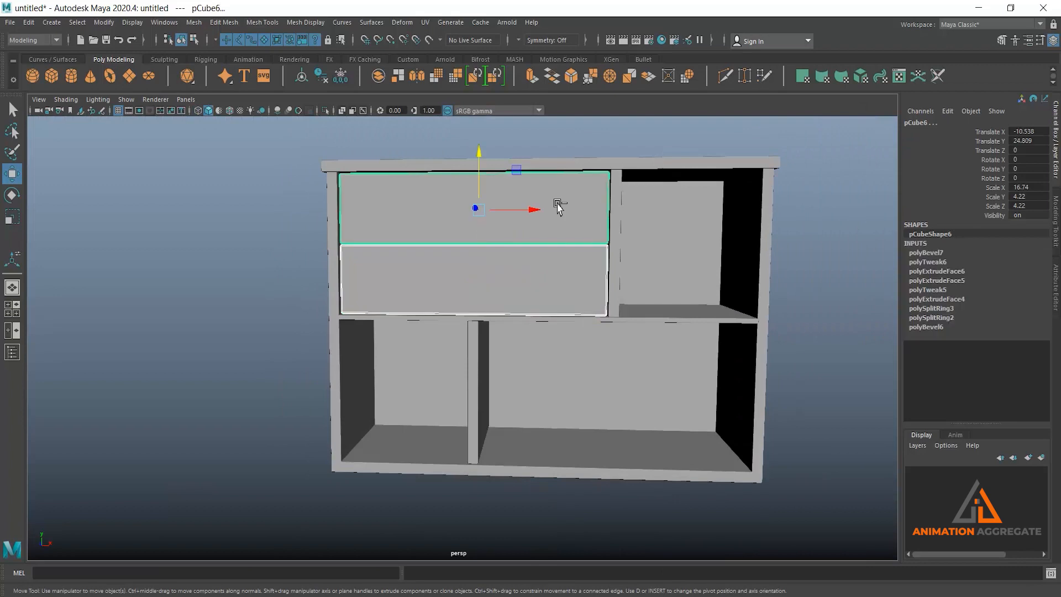
key(ctrl+d)
key(space)
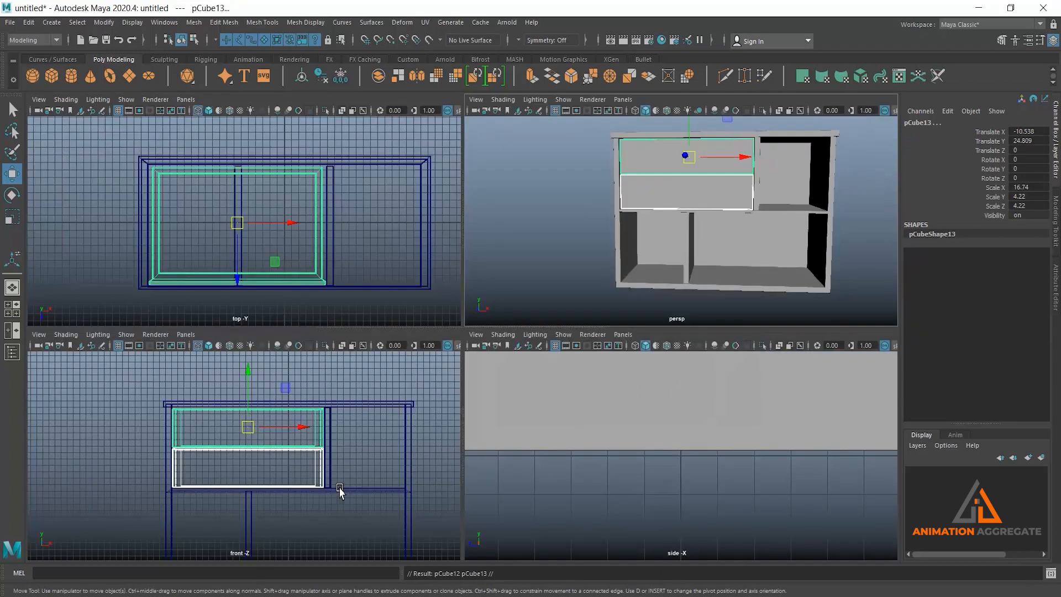
key(space)
scroll(450, 345, down, 1)
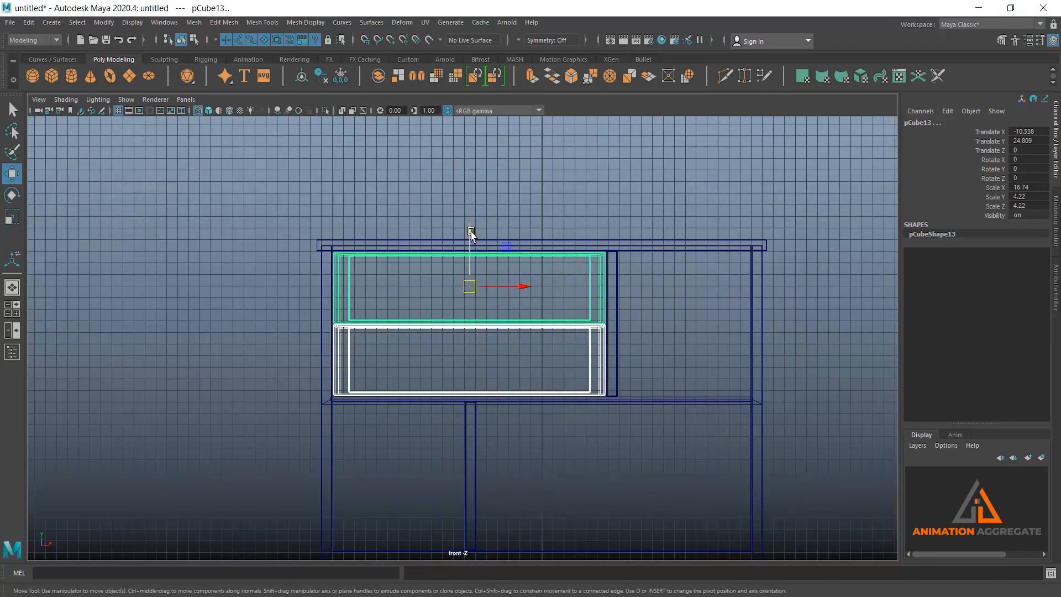
drag(470, 233, 471, 386)
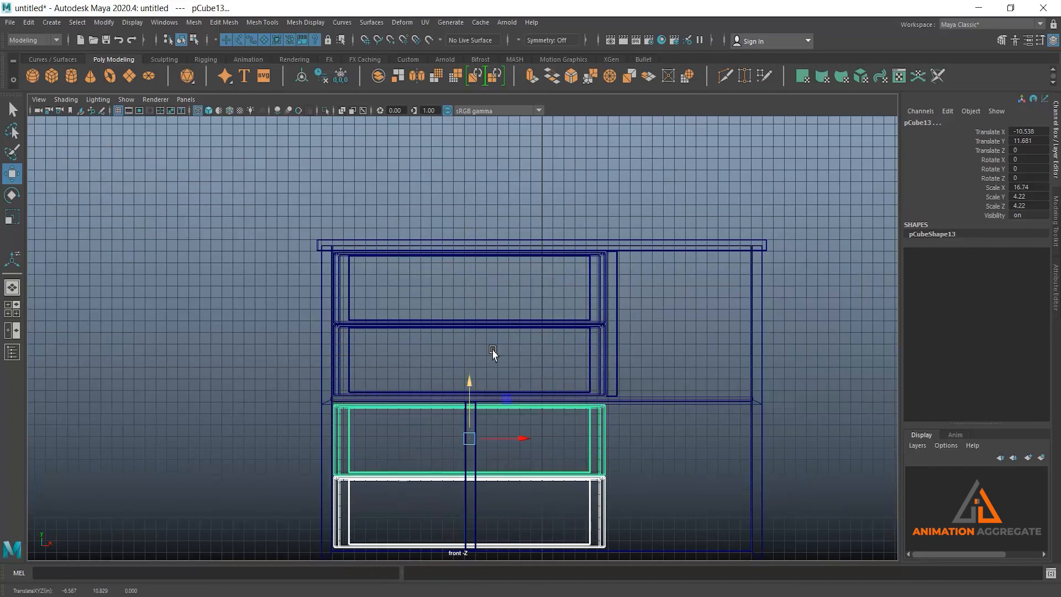
Fit the two drawer copies into the lower-right compartment, with the upper copy at Translate X 2.527 and Translate Y 11.83
alt+middle_drag(491, 348, 503, 252)
scroll(556, 367, up, 3)
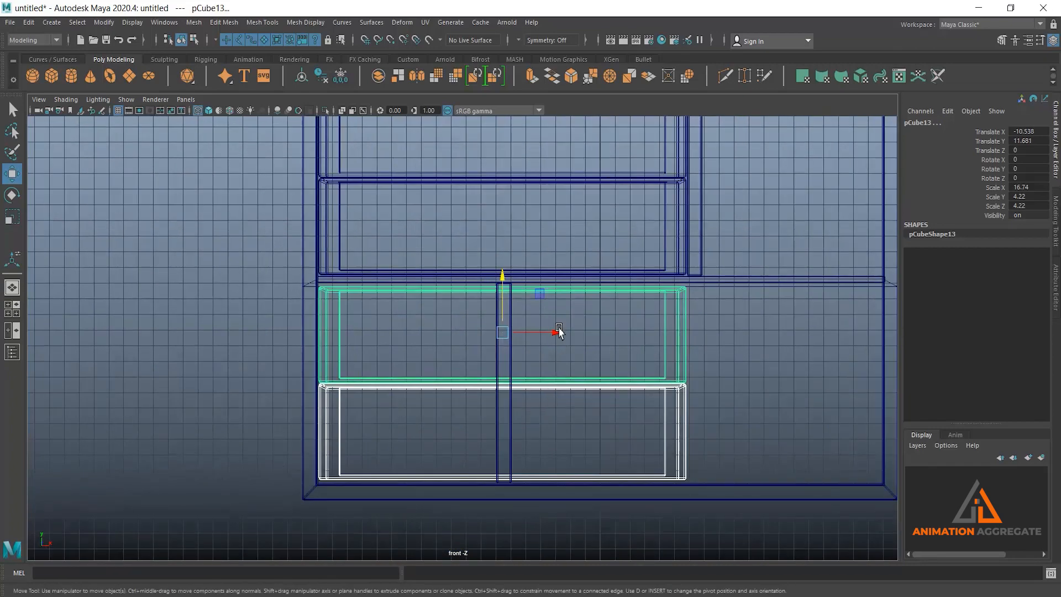
drag(559, 331, 746, 387)
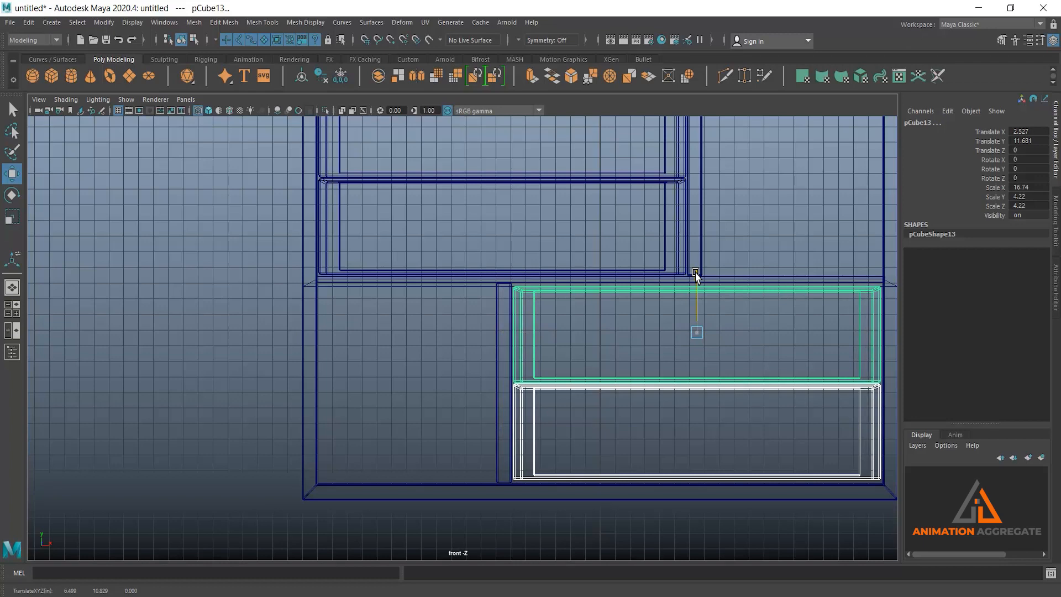
drag(696, 272, 696, 269)
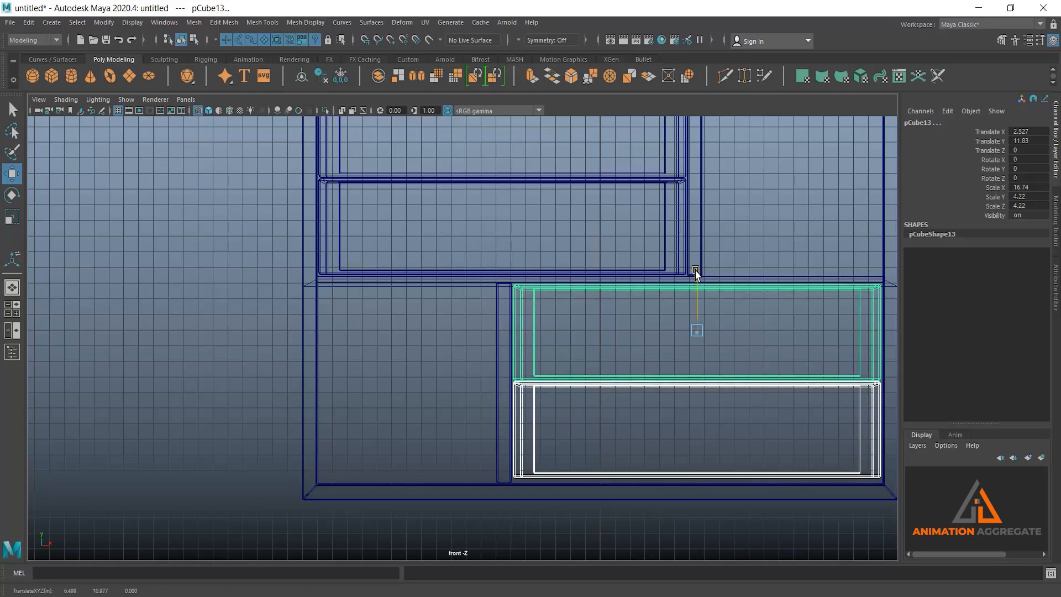
key(space)
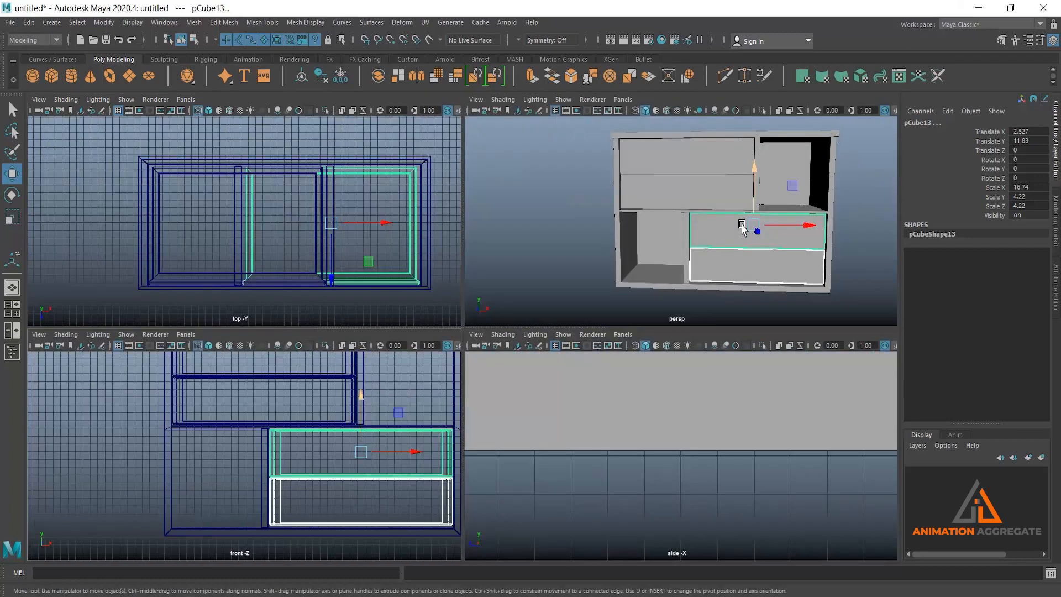
Raise the bottom vertices of the cabinet body slightly so its floor sits just beneath the lower drawer
key(space)
alt+drag(711, 303, 705, 305)
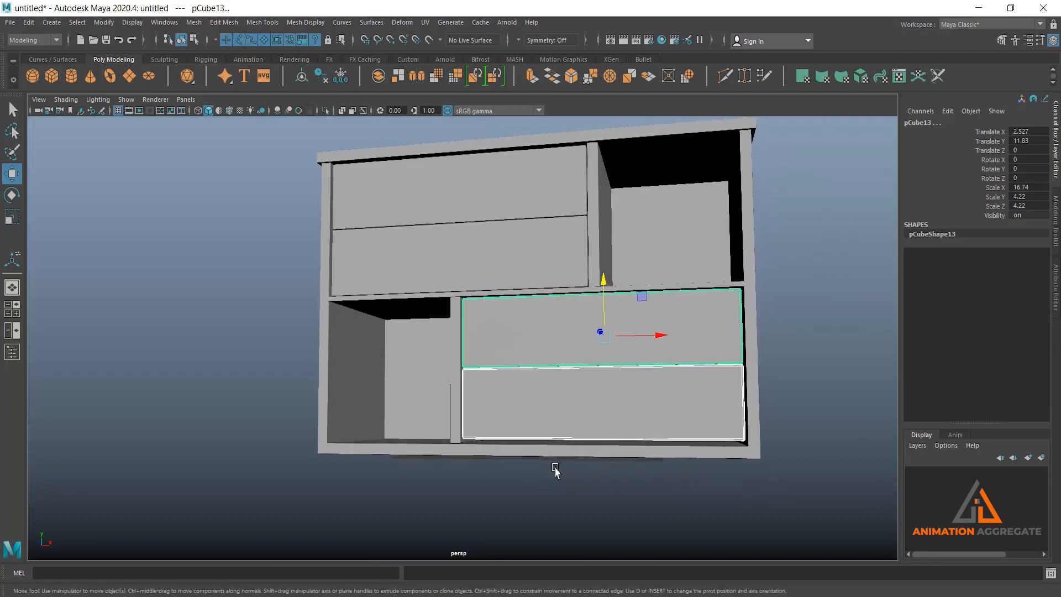
key(space)
key(space)
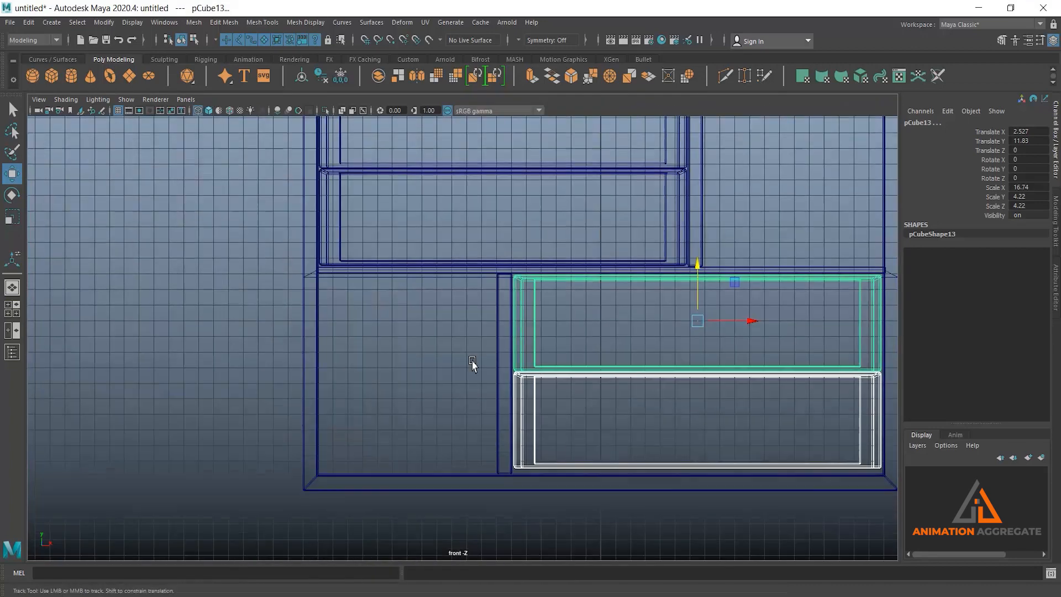
click(421, 389)
right_drag(422, 298, 359, 301)
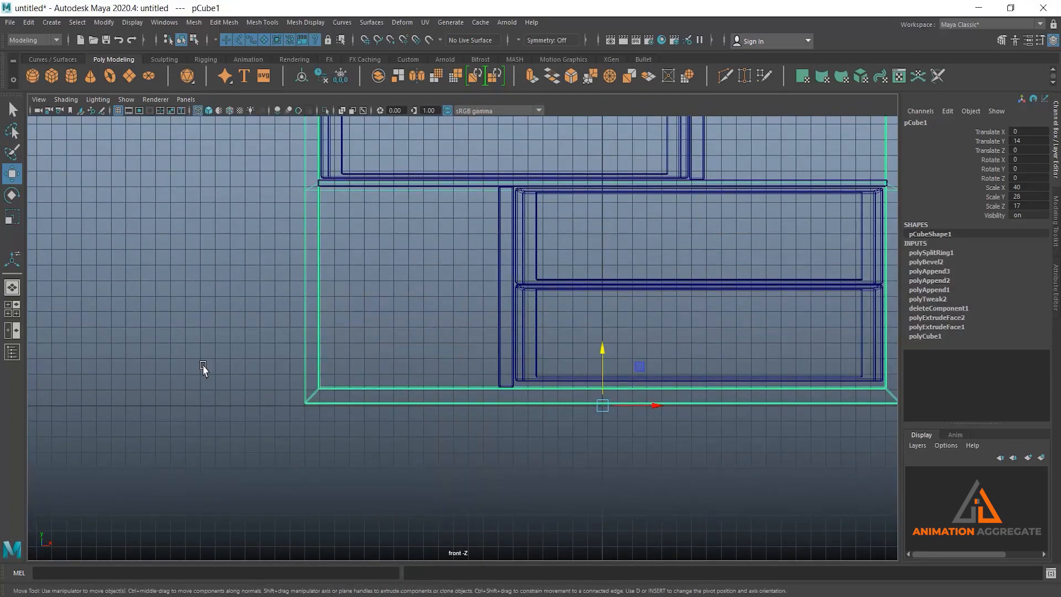
drag(206, 337, 923, 561)
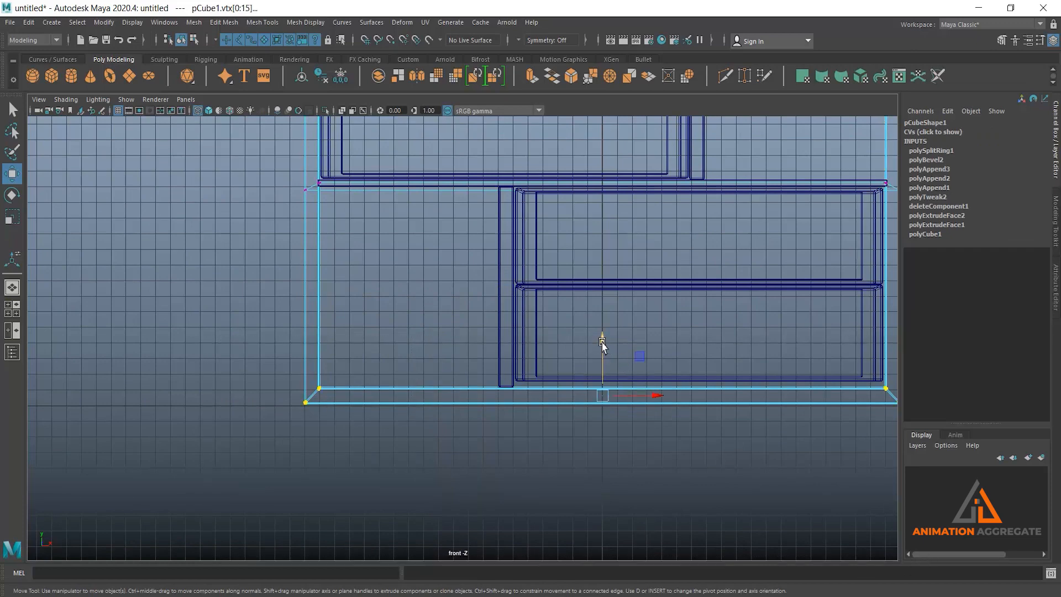
drag(602, 341, 602, 336)
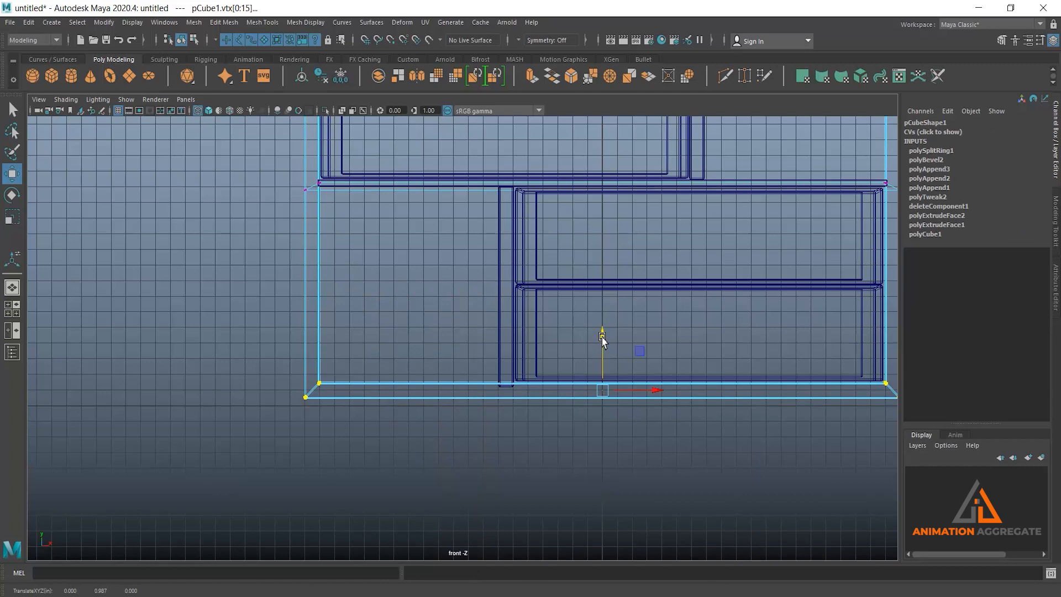
drag(602, 337, 602, 340)
Return the cabinet body to object mode, clear the selection and inspect the whole cabinet in perspective
key(space)
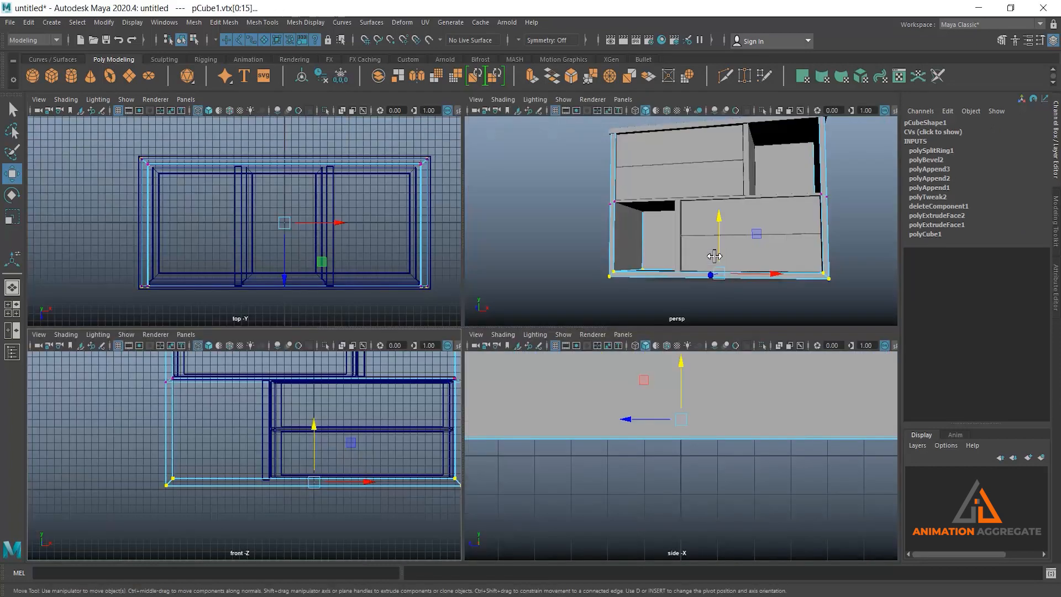
key(space)
alt+drag(699, 334, 686, 343)
right_drag(675, 296, 764, 262)
click(796, 312)
alt+right_drag(764, 328, 752, 330)
alt+drag(752, 333, 722, 330)
scroll(642, 251, up, 2)
alt+middle_drag(647, 307, 647, 322)
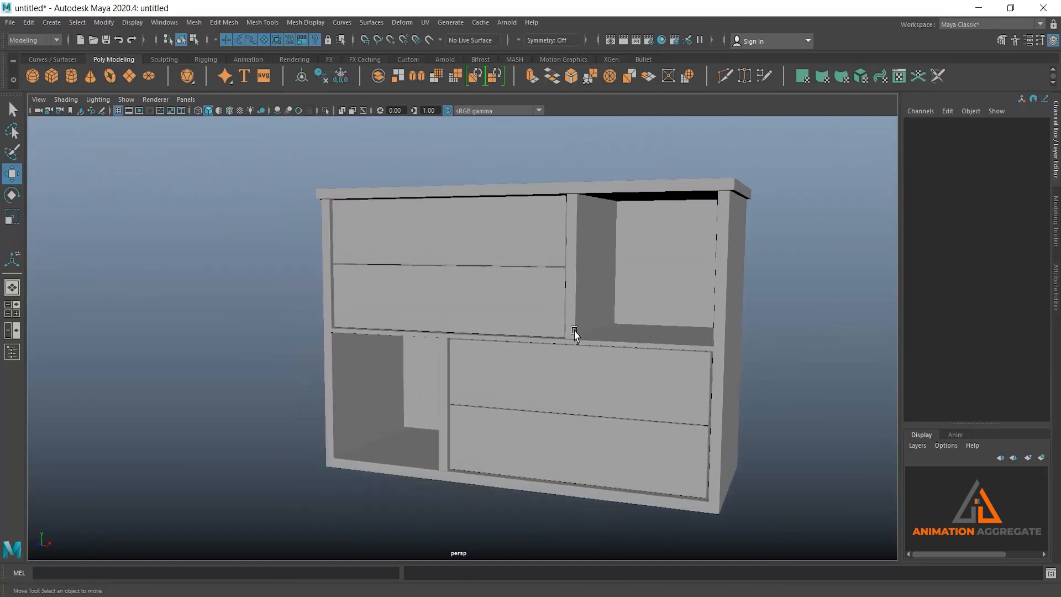
Save the scene as drawers01 in the Modeling folder of the project's scenes
click(10, 24)
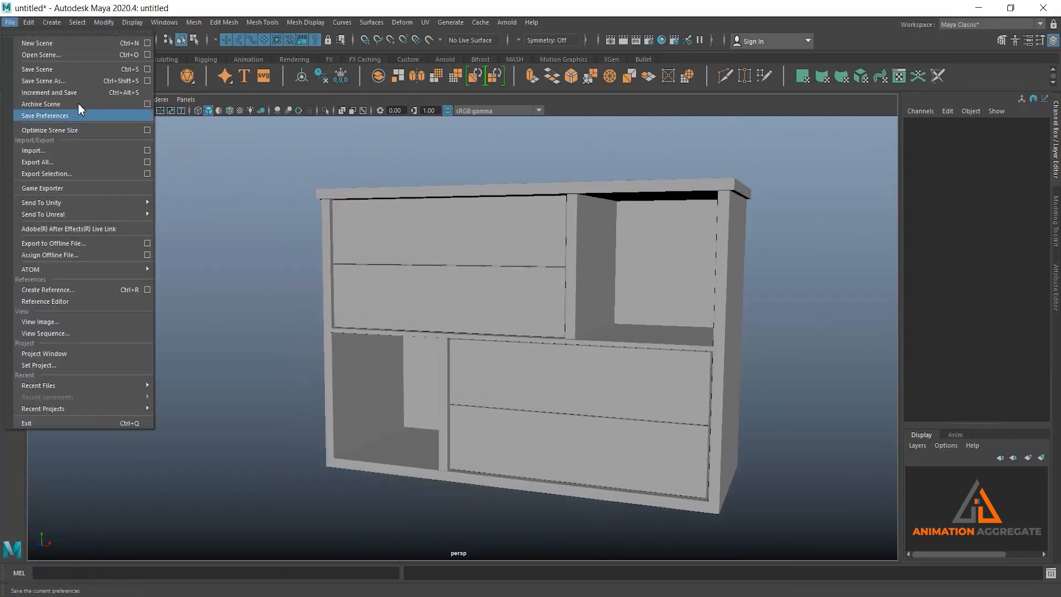
click(53, 83)
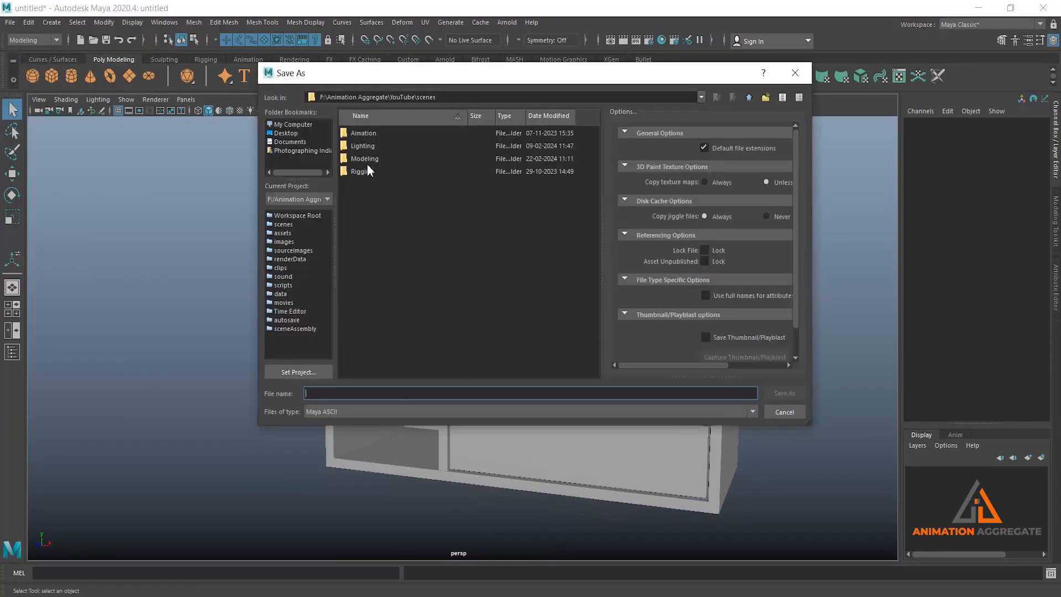
double_click(367, 159)
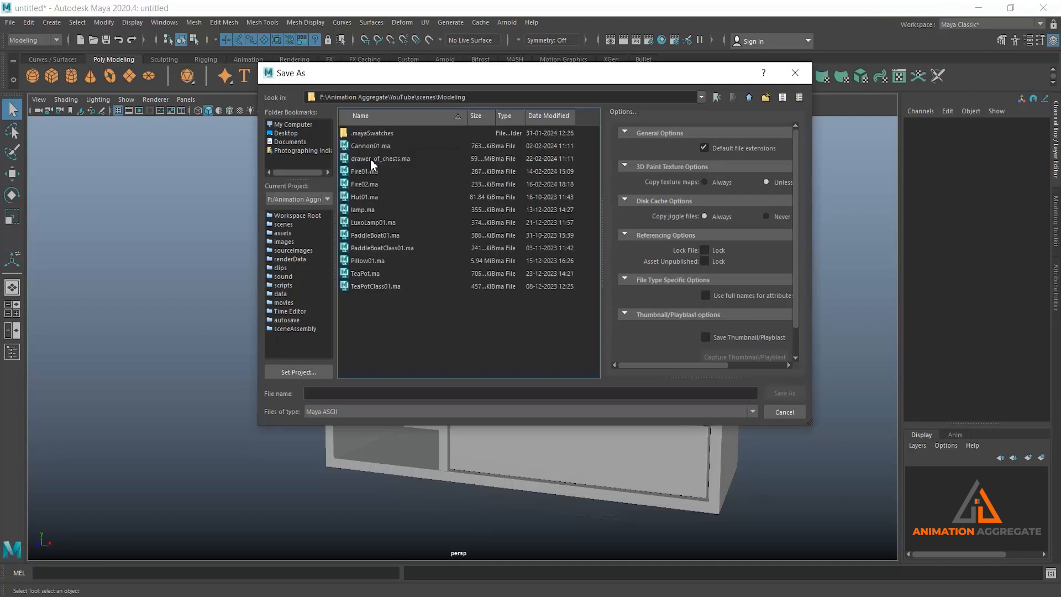
click(368, 392)
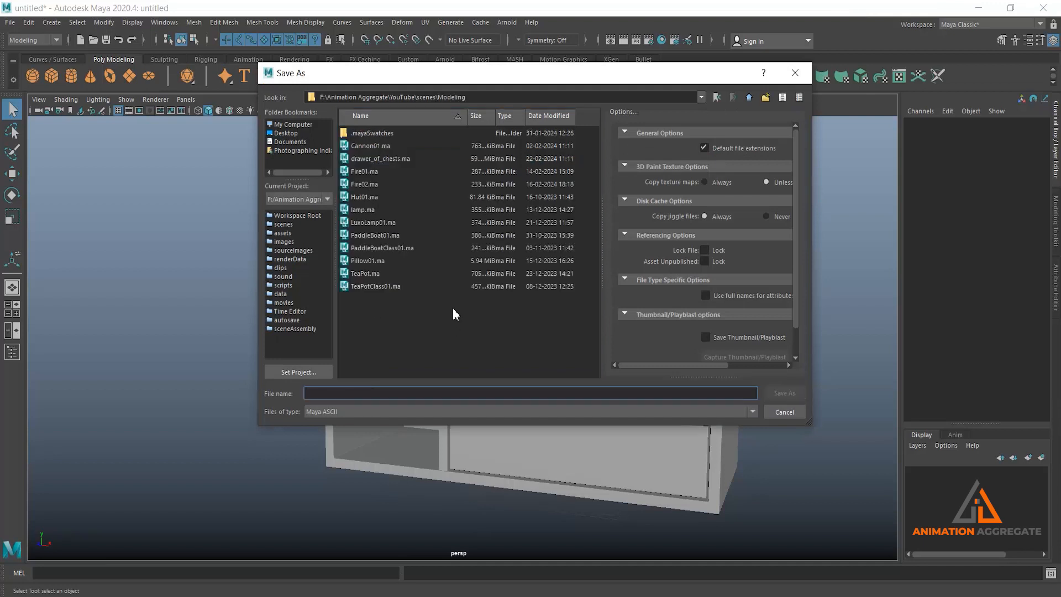
text(dr)
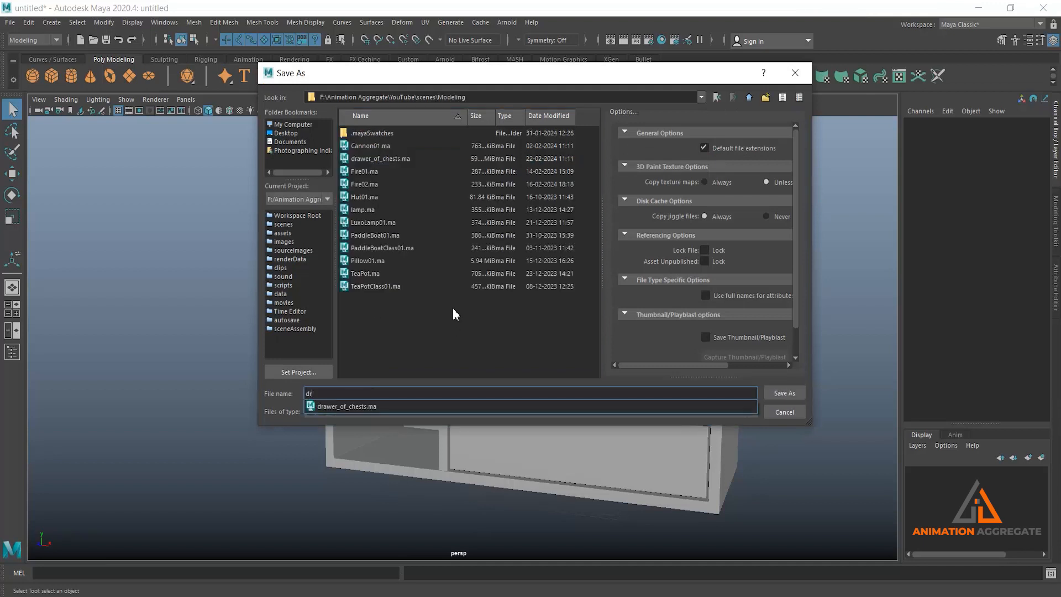
text(awers)
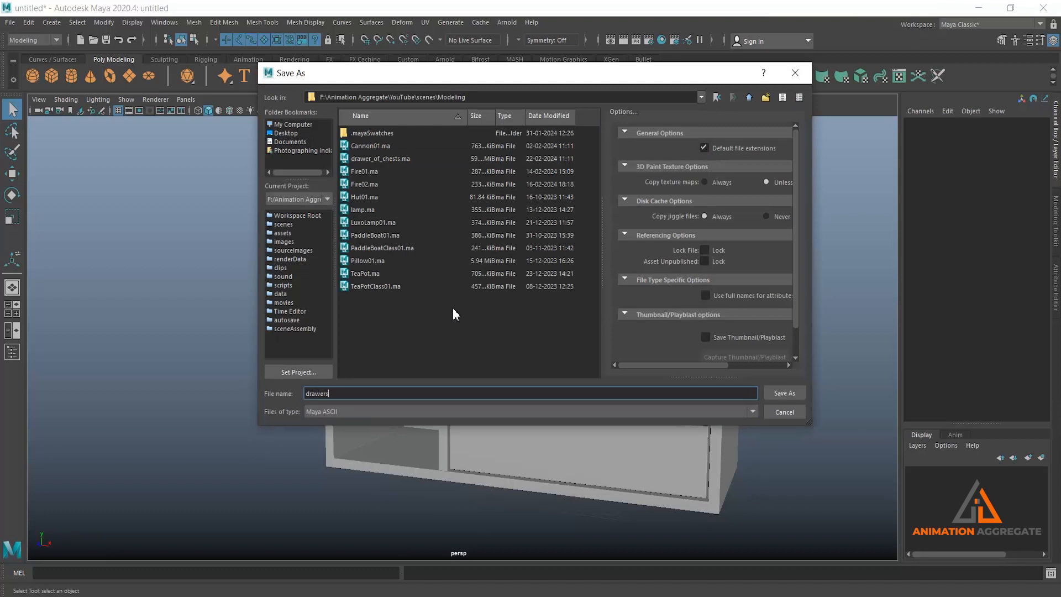
text(01)
key(Return)
key(w)
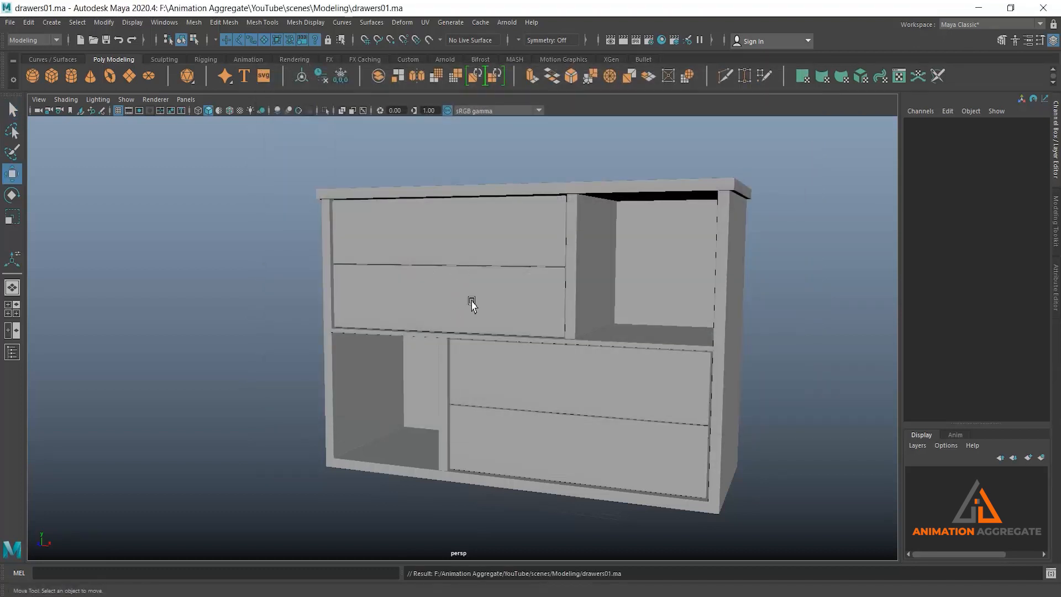
After checking the knobs in the reference photo 04.jpg, create a polygon sphere in front of the cabinet at Translate Y 23.495, Z 14.695
alt+drag(525, 301, 533, 269)
click(570, 596)
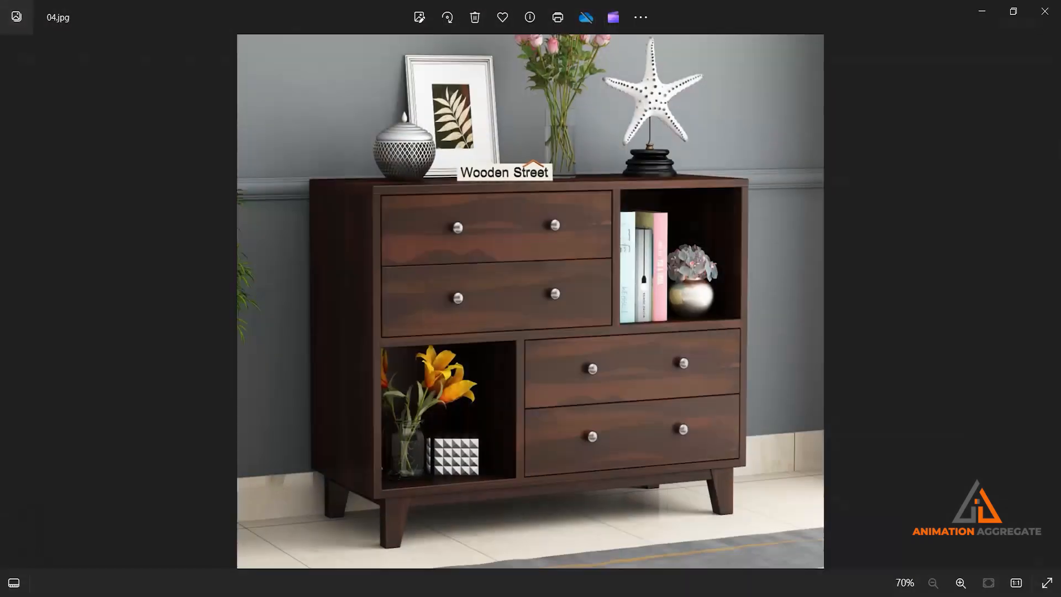
click(596, 594)
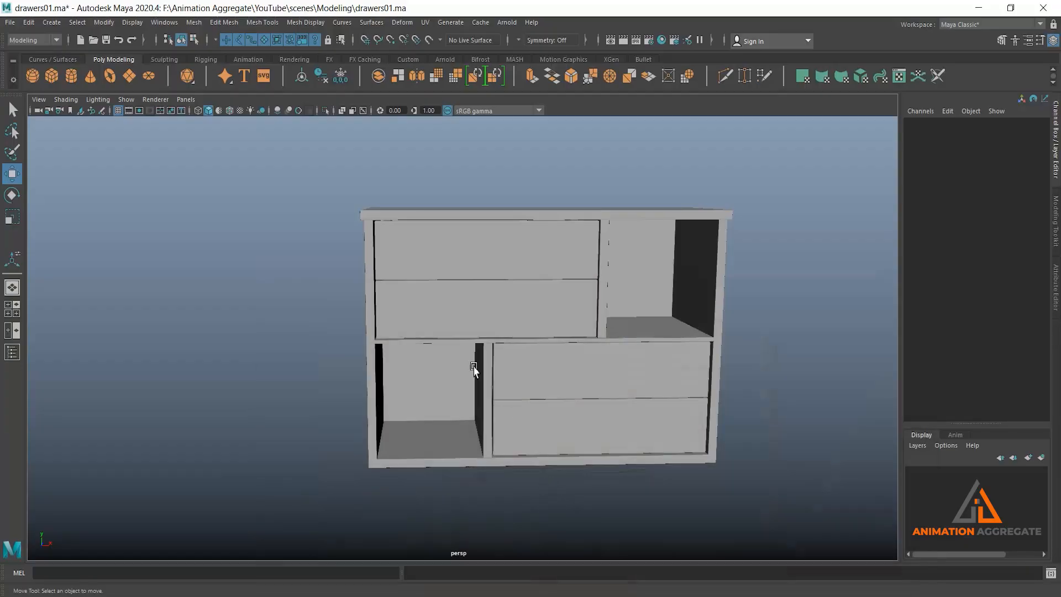
mouse_move(474, 370)
alt+mouse_down()
mouse_move(405, 306)
mouse_move(428, 305)
alt+mouse_up()
click(32, 75)
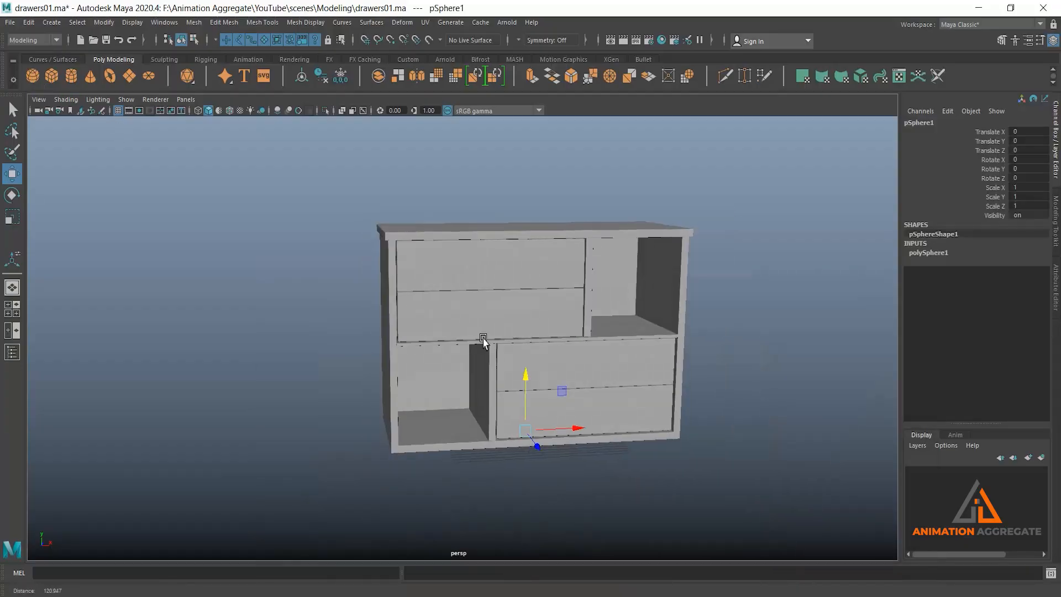
alt+drag(480, 339, 516, 301)
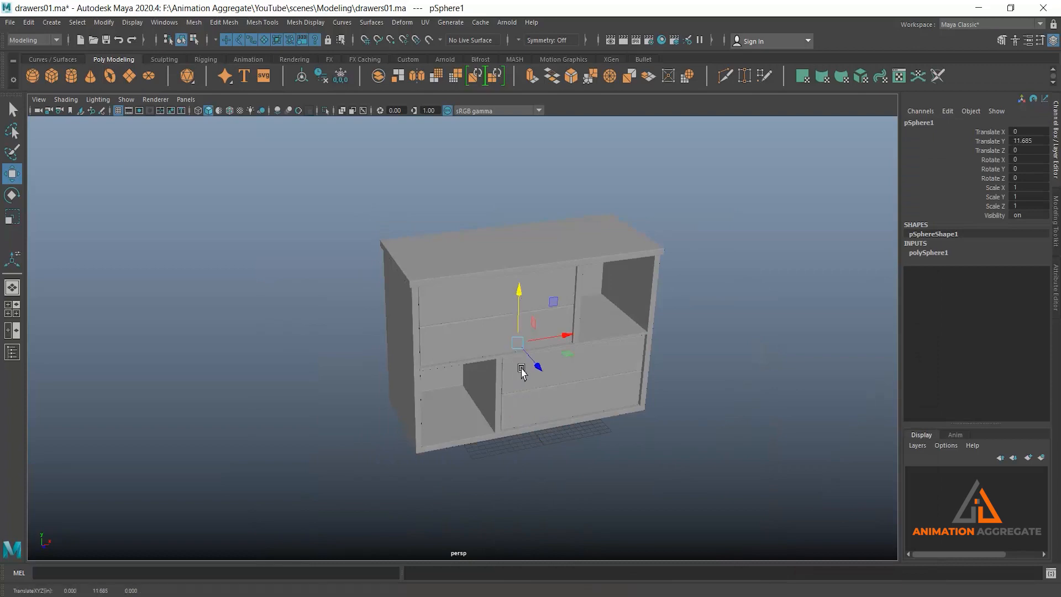
drag(532, 372, 563, 426)
drag(557, 338, 561, 263)
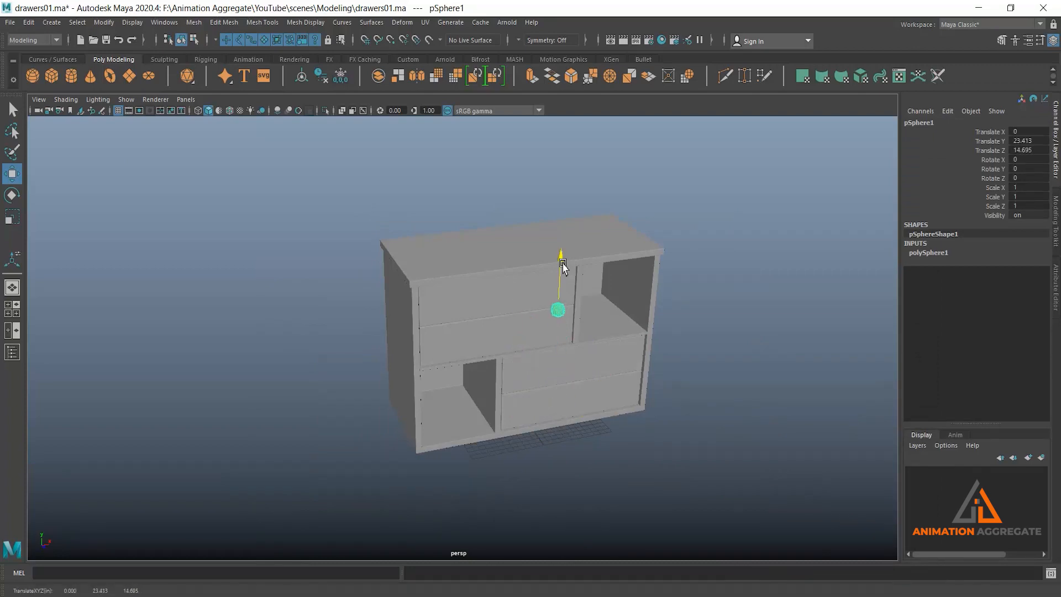
alt+drag(592, 319, 562, 293)
Place the sphere over the left part of the top drawer front at Translate X -13.136 and Translate Y 23.838
key(space)
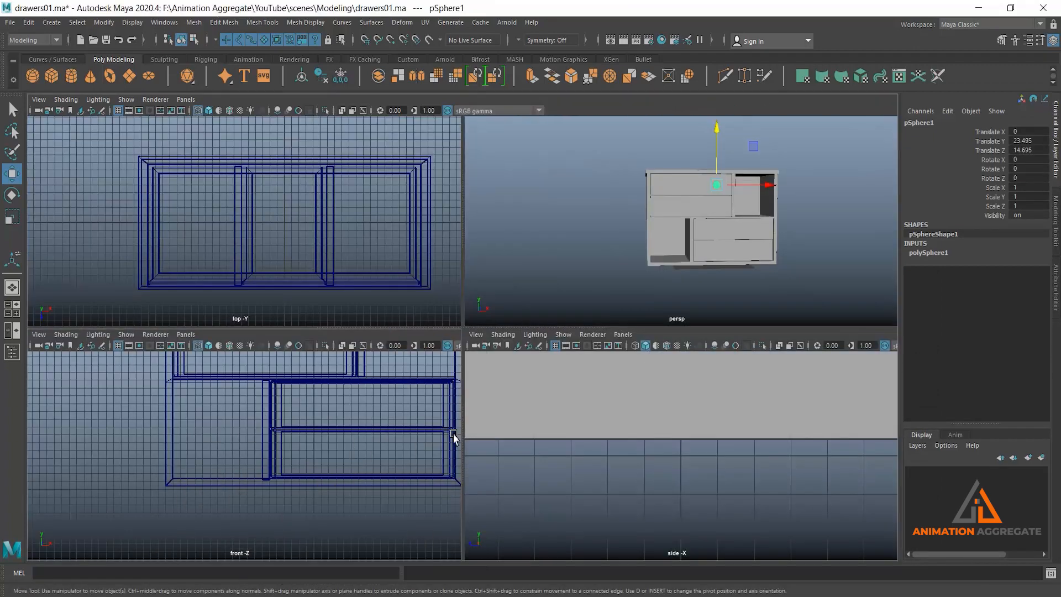
key(space)
alt+middle_drag(448, 266, 450, 380)
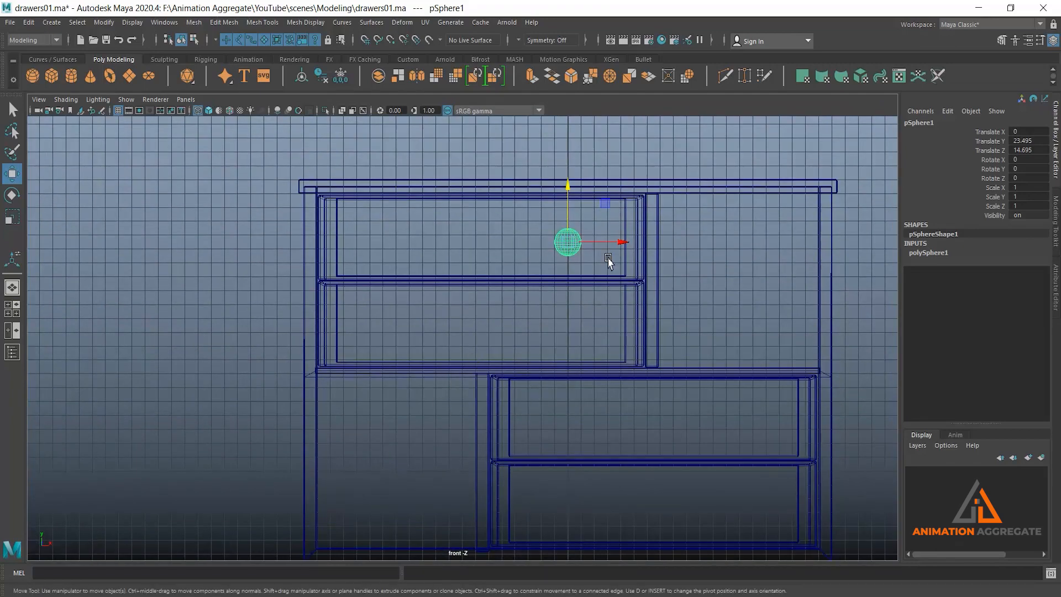
drag(623, 241, 449, 200)
scroll(469, 195, up, 2)
alt+middle_drag(495, 209, 492, 354)
scroll(470, 340, up, 2)
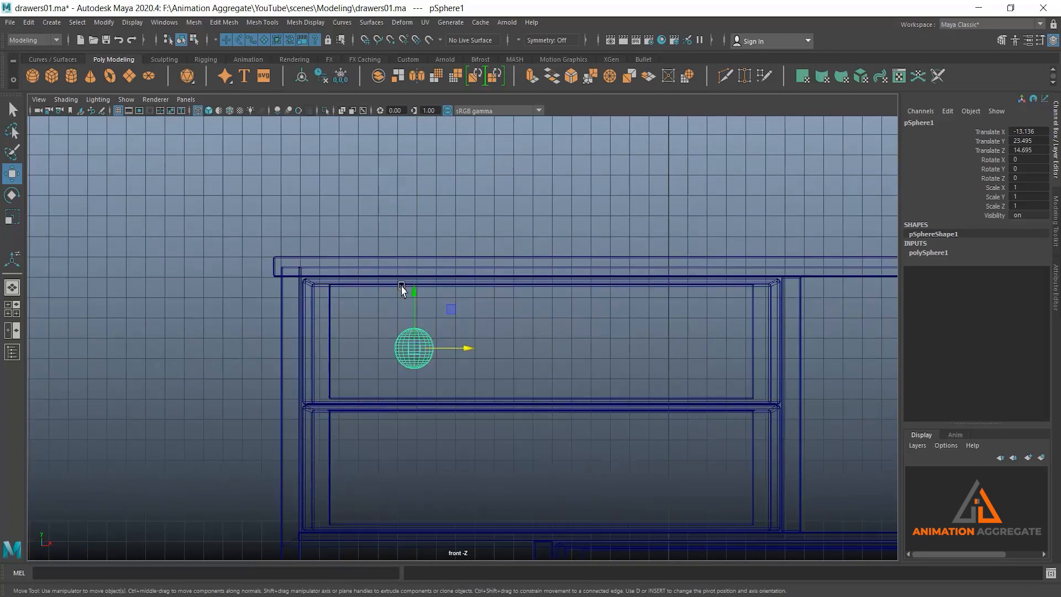
drag(414, 291, 415, 285)
Rotate the knob sphere 90 degrees in X and scale it uniformly to 0.489
key(e)
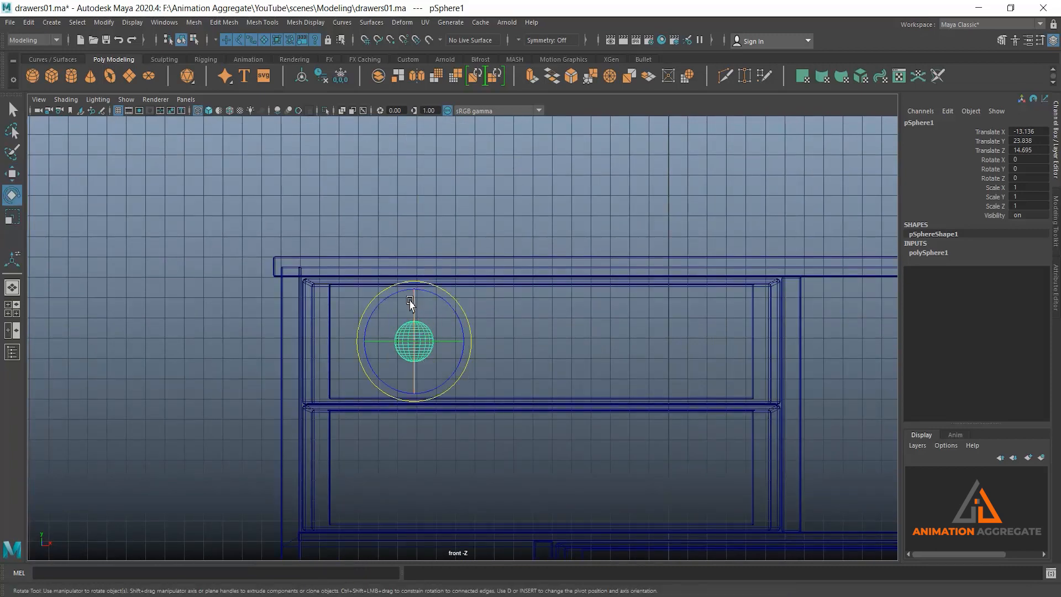
drag(411, 302, 419, 388)
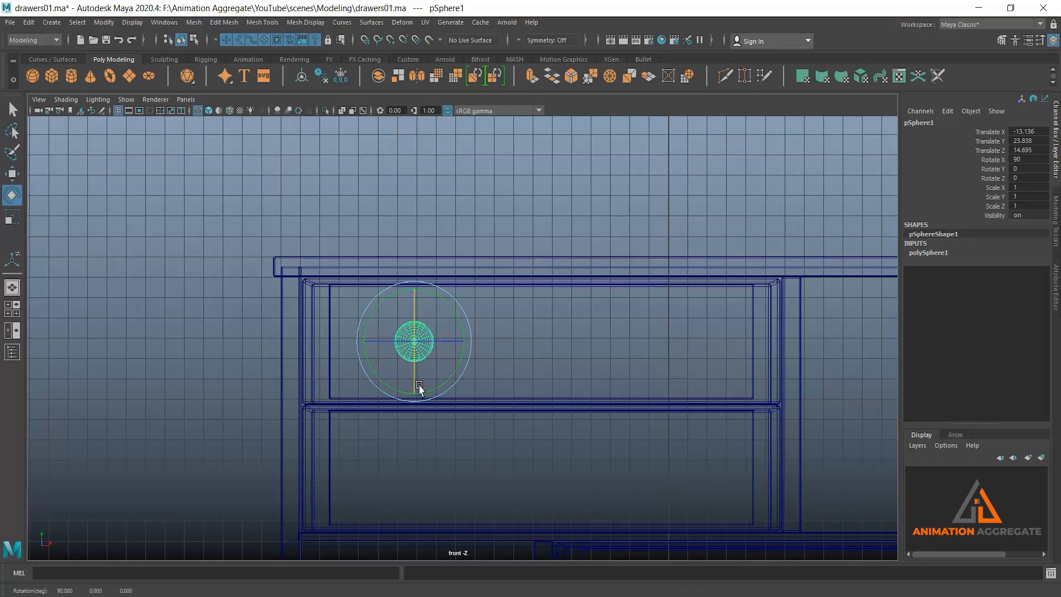
key(r)
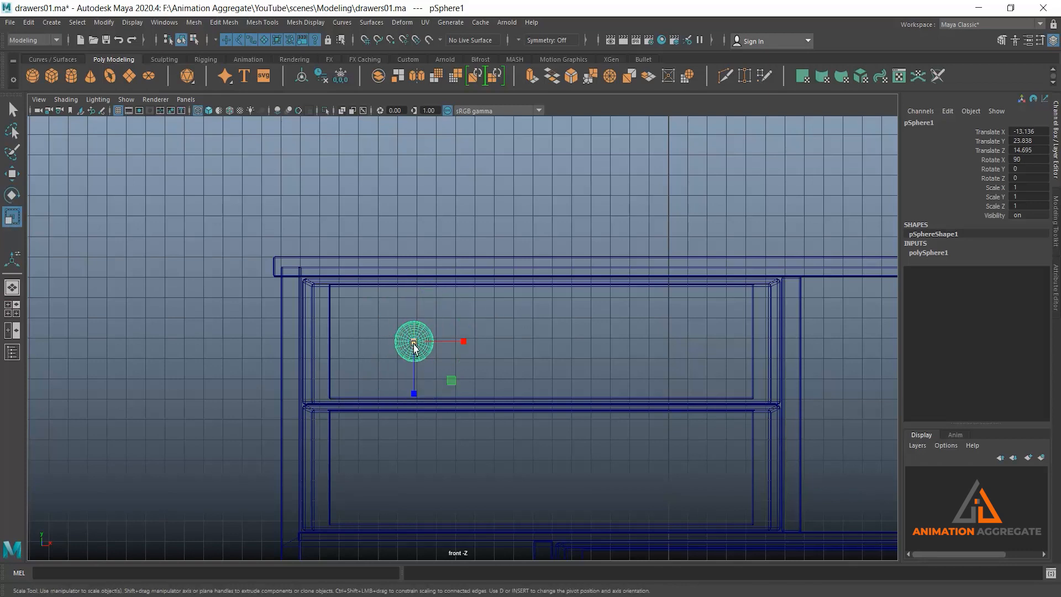
mouse_move(414, 343)
mouse_down()
mouse_move(396, 357)
mouse_move(414, 347)
mouse_up()
key(ctrl+z)
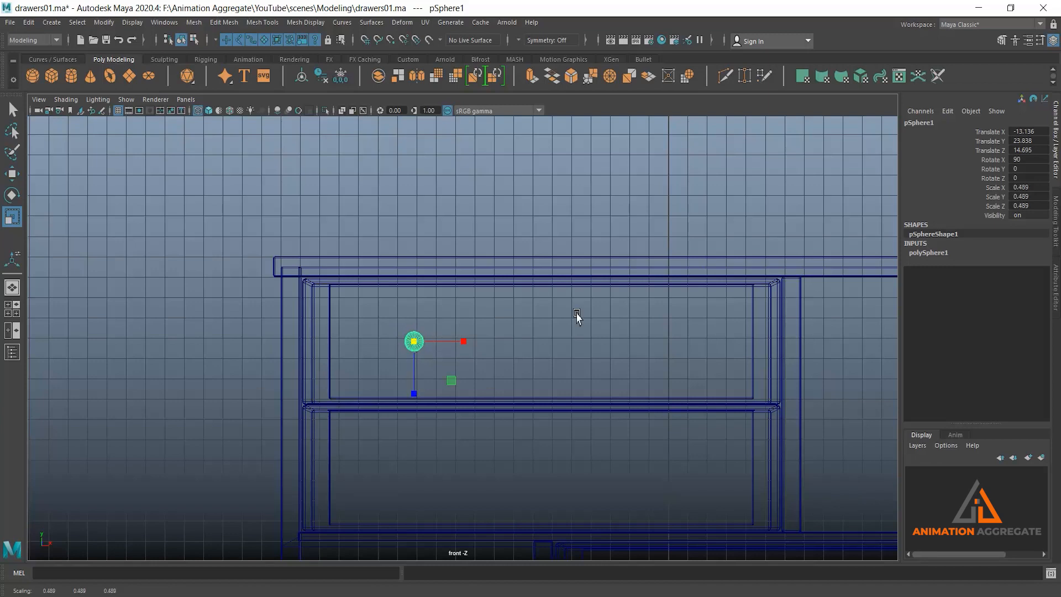
Detach the knob sphere along an edge loop on its half facing the drawer front
key(space)
key(space)
alt+drag(627, 289, 492, 247)
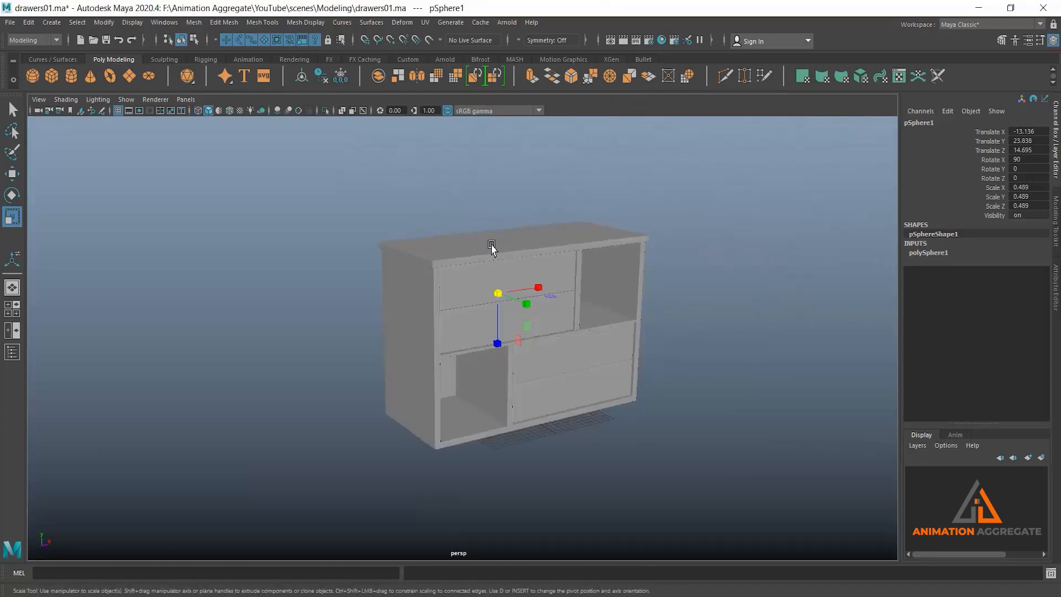
alt+right_drag(493, 246, 712, 356)
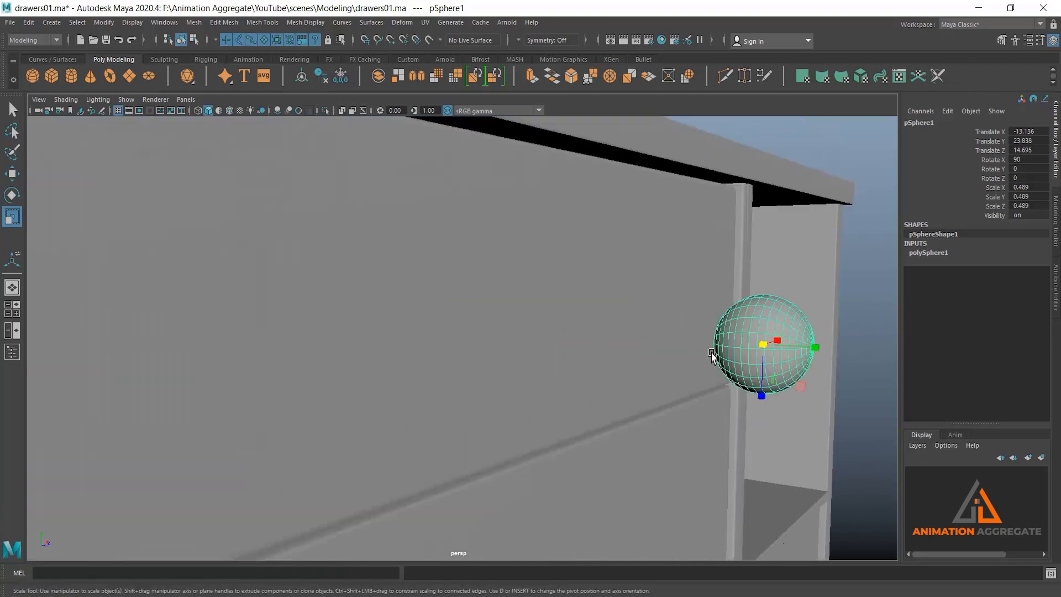
ctrl+click(745, 323)
double_click(745, 324)
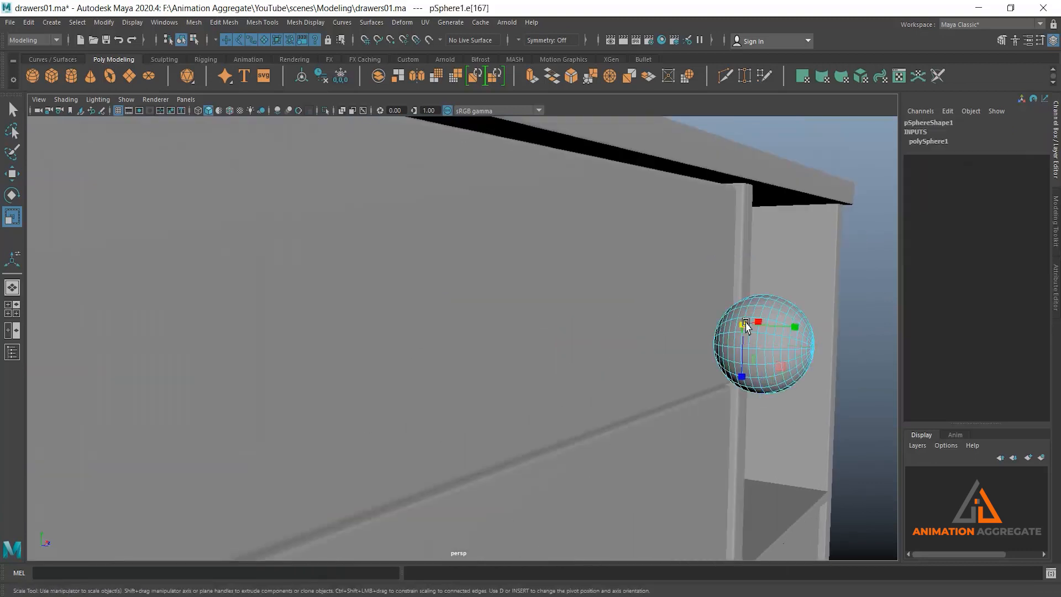
ctrl+right_click(763, 321)
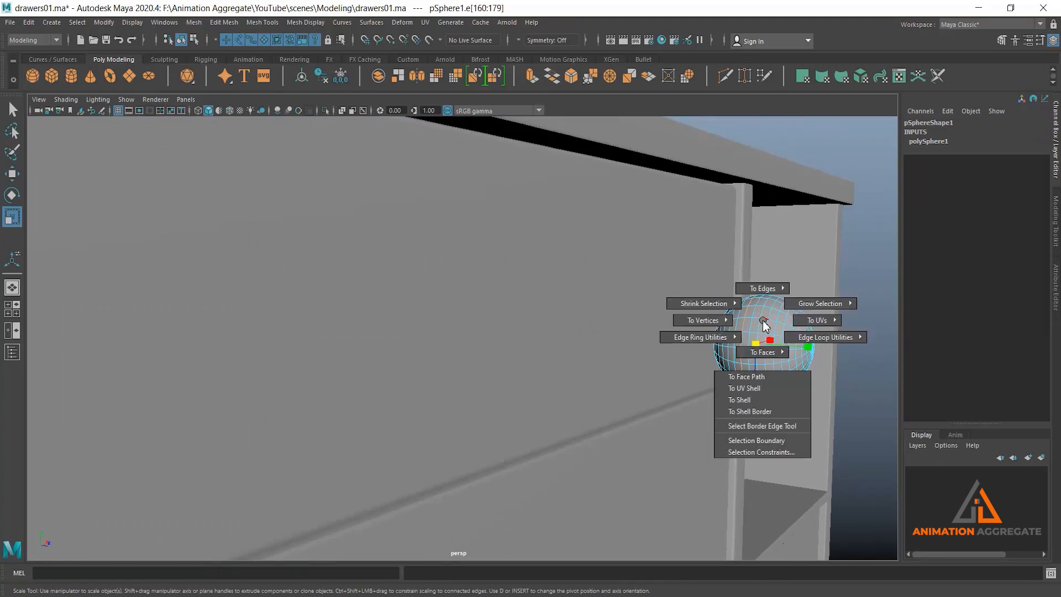
shift+right_click(771, 315)
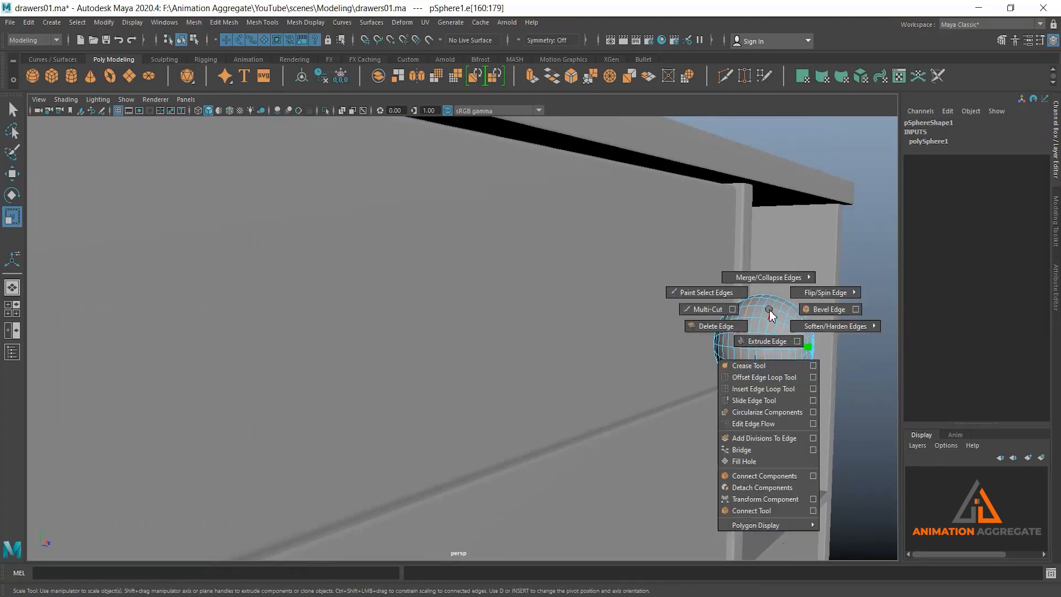
click(766, 488)
Delete the detached rear faces of the knob sphere on the side facing the drawer
right_drag(757, 297, 757, 333)
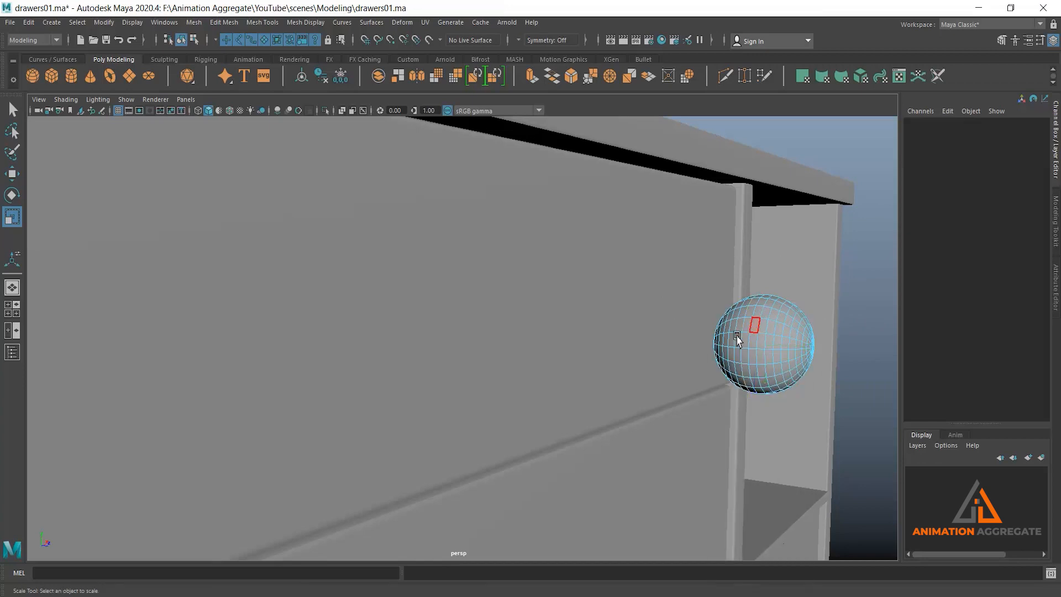
double_click(735, 334)
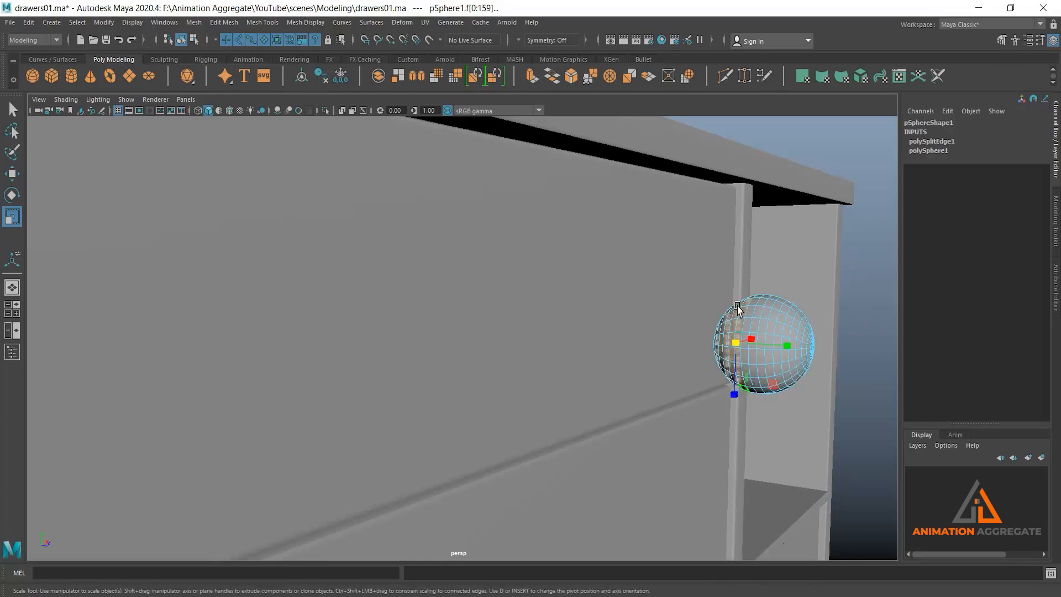
key(Delete)
Scale the open border edge loop on the knob's rear side inward to narrow the opening
right_drag(772, 325, 772, 271)
double_click(746, 322)
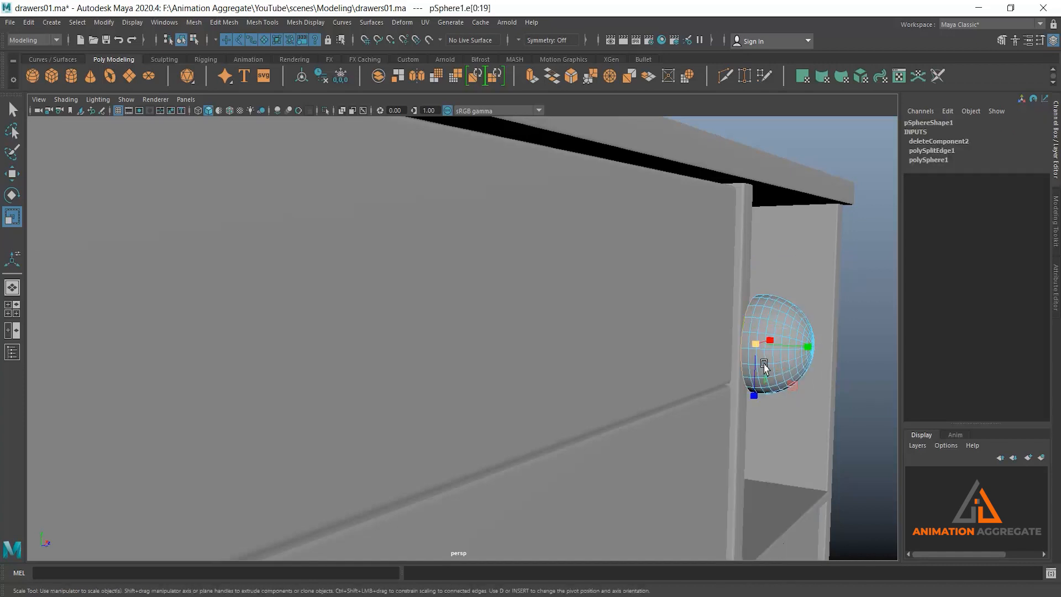
alt+drag(765, 366, 750, 325)
key(f)
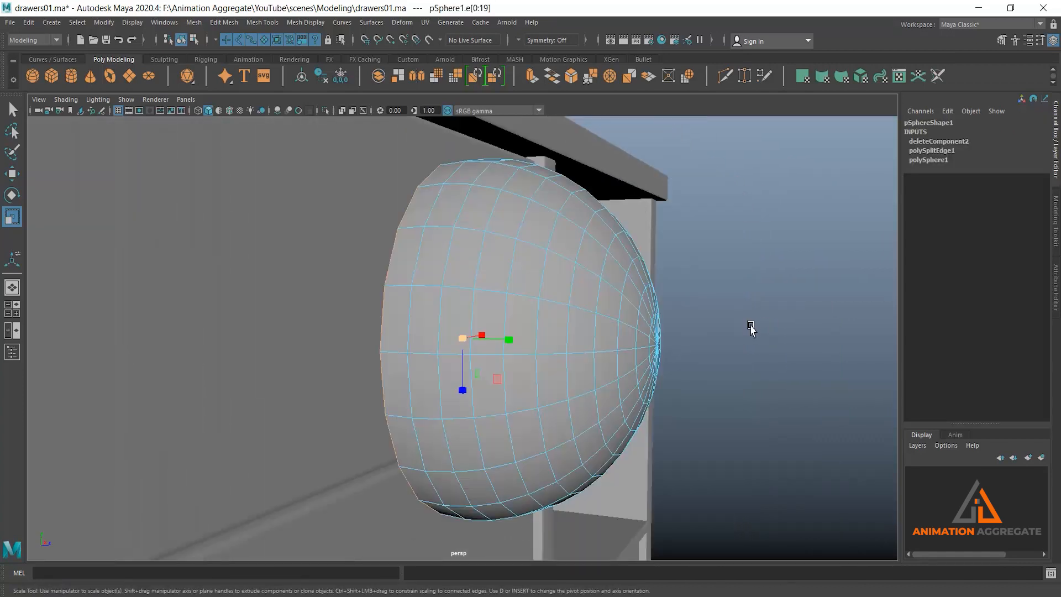
alt+drag(622, 363, 344, 352)
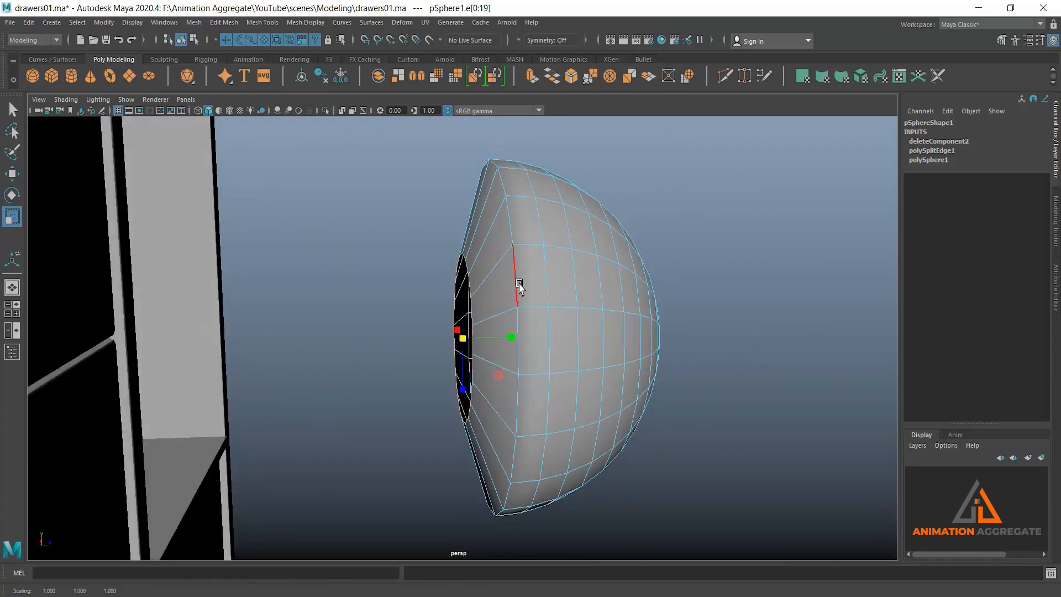
Scale and shift the edge loops behind the knob's widest part to round off its rear side
click(518, 287)
drag(498, 345, 442, 375)
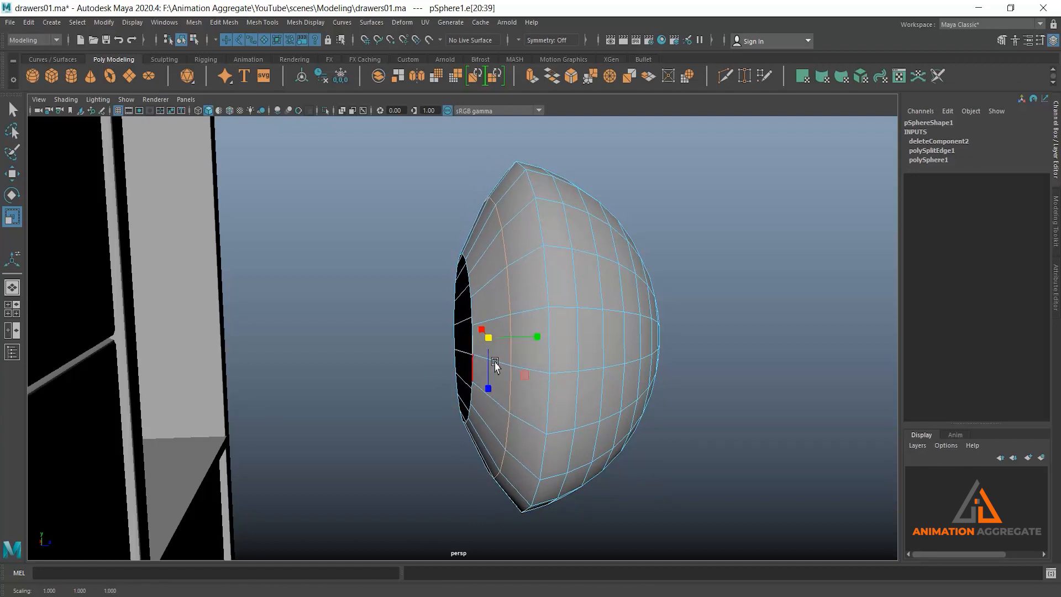
key(w)
drag(540, 339, 557, 323)
double_click(547, 286)
key(r)
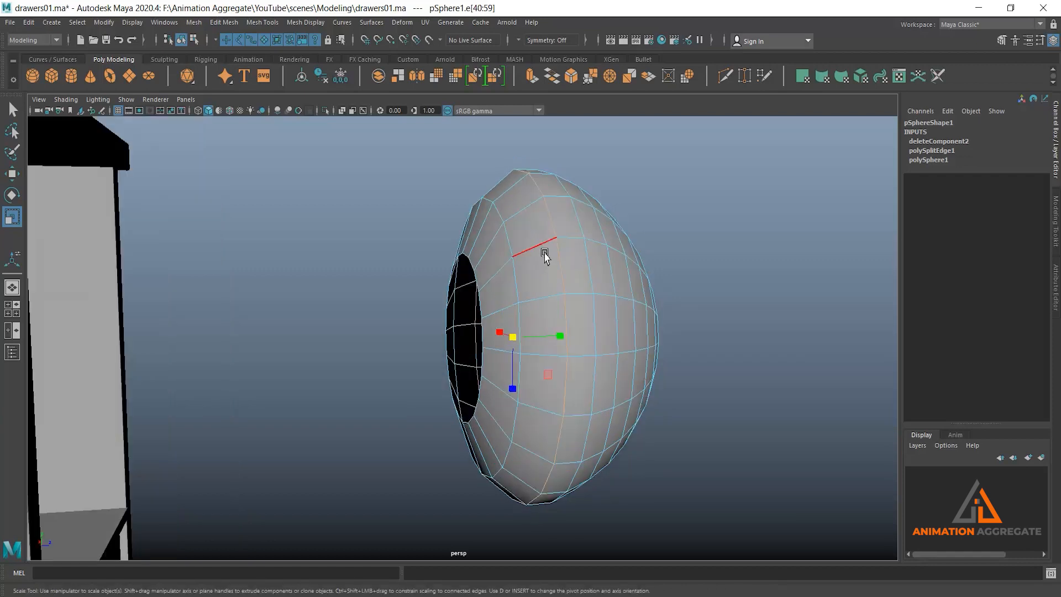
Extrude the knob's rear border edge loop and pull it straight back toward the drawer to form a short neck
right_drag(545, 250, 510, 194)
double_click(480, 299)
key(ctrl+z)
key(ctrl+z)
right_drag(480, 263, 485, 213)
click(475, 273)
double_click(476, 274)
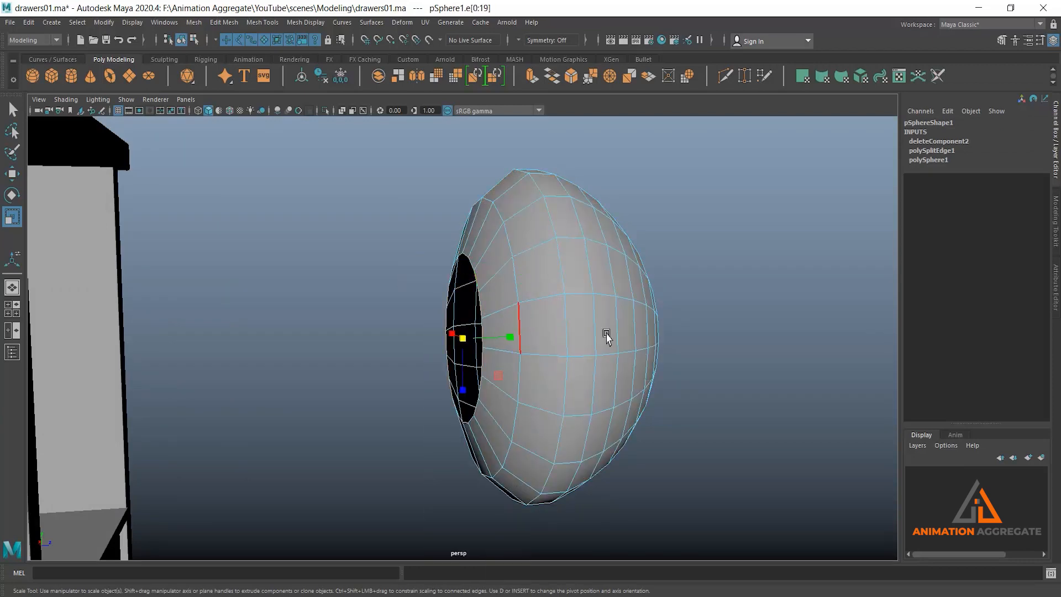
shift+right_drag(675, 276, 673, 282)
key(w)
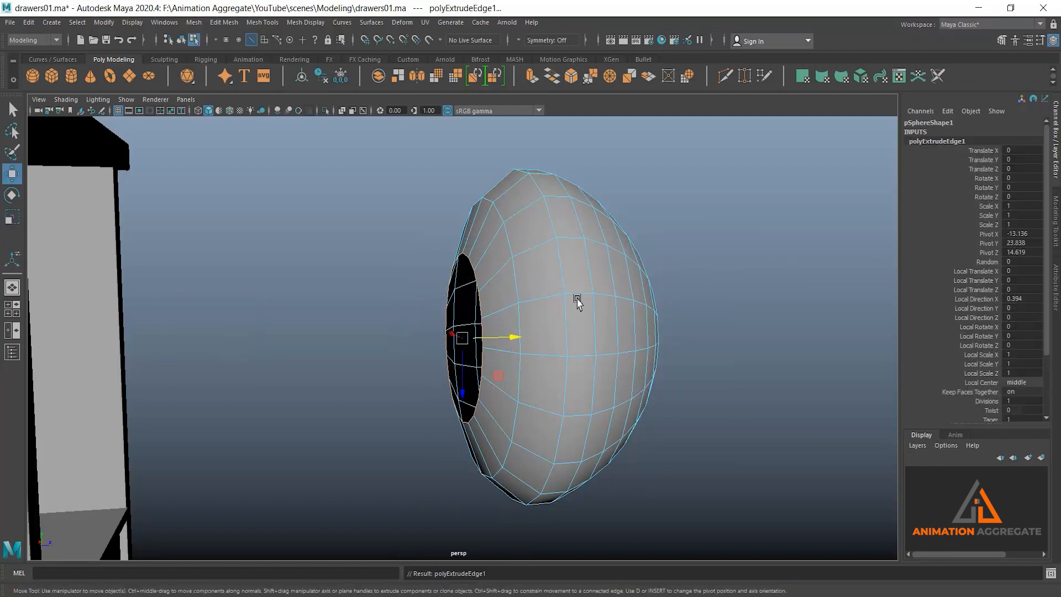
drag(508, 337, 458, 359)
Bevel the edge loop where the neck meets the knob head with fraction 0.1 and 2 segments
click(481, 304)
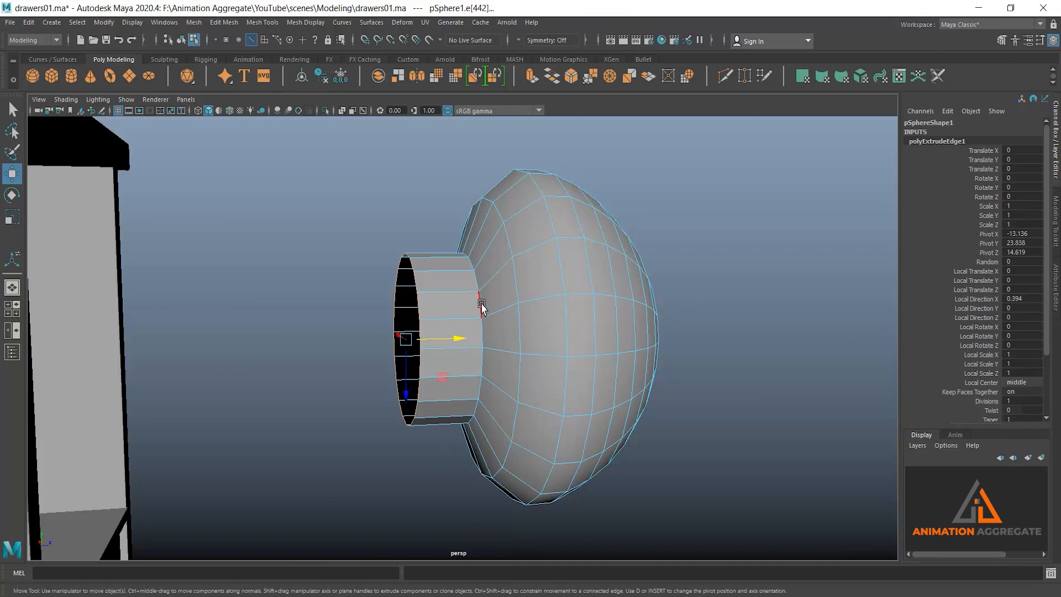
double_click(482, 304)
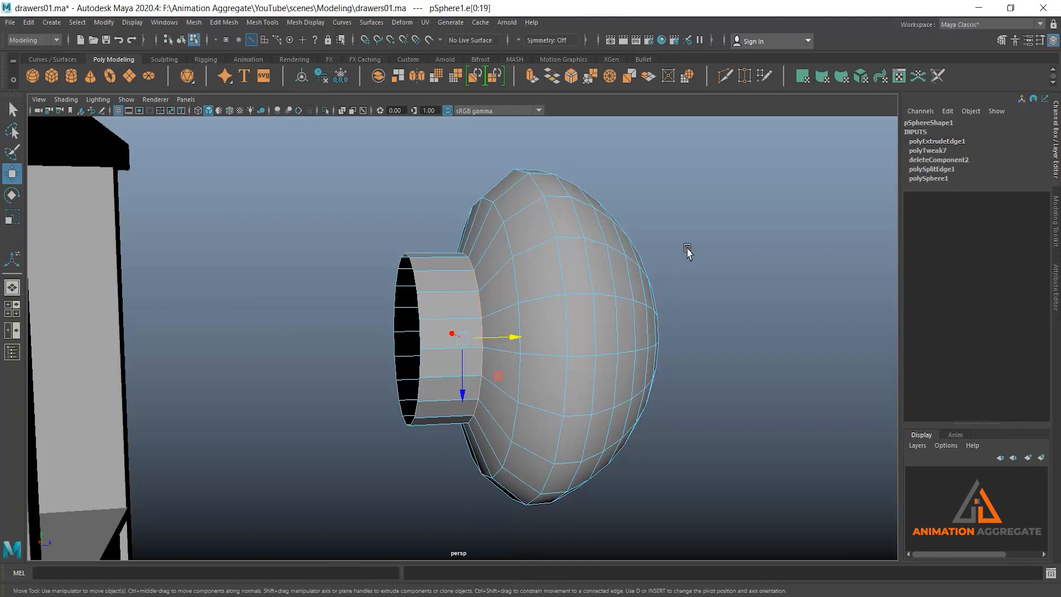
click(572, 75)
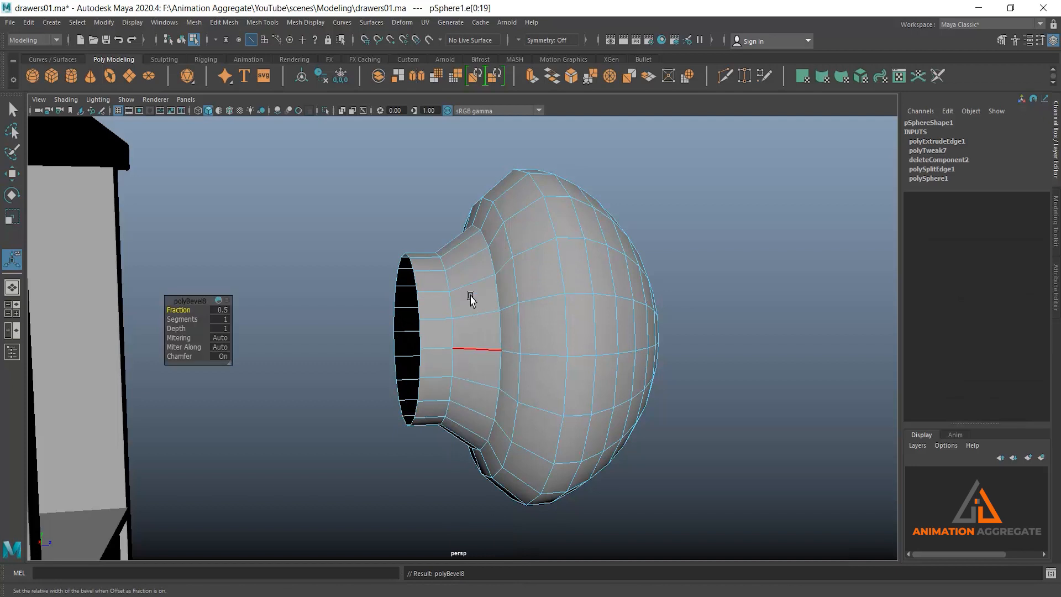
click(225, 310)
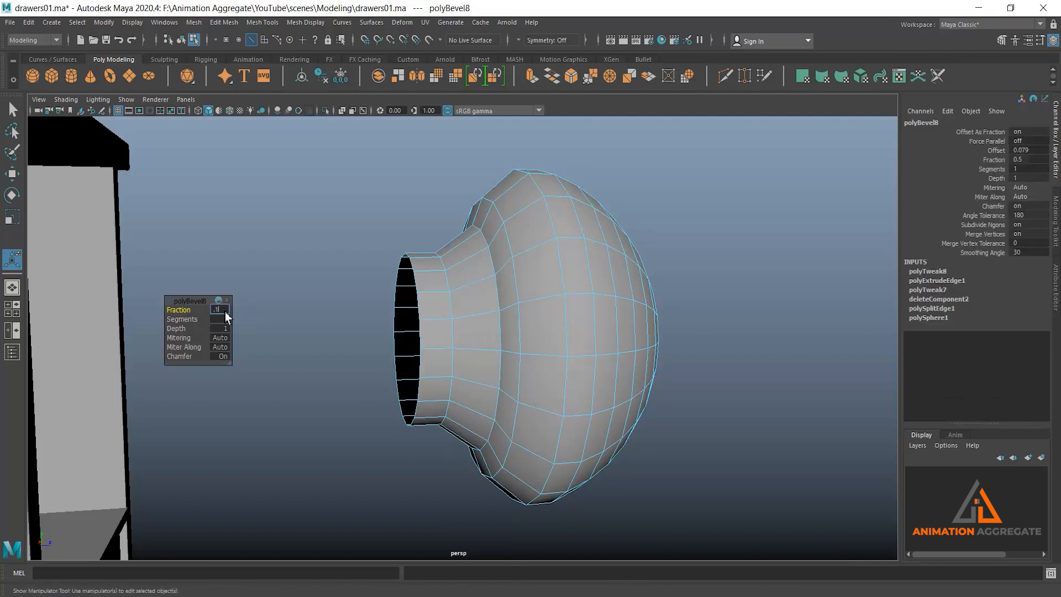
text(.1)
key(Return)
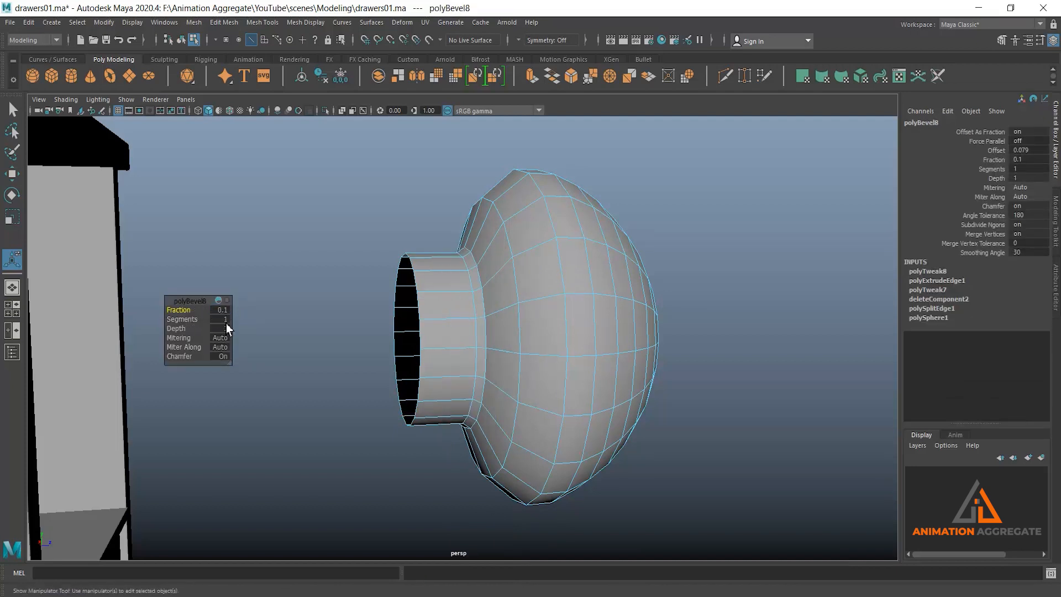
click(225, 320)
text(2)
key(Return)
right_drag(525, 279, 589, 256)
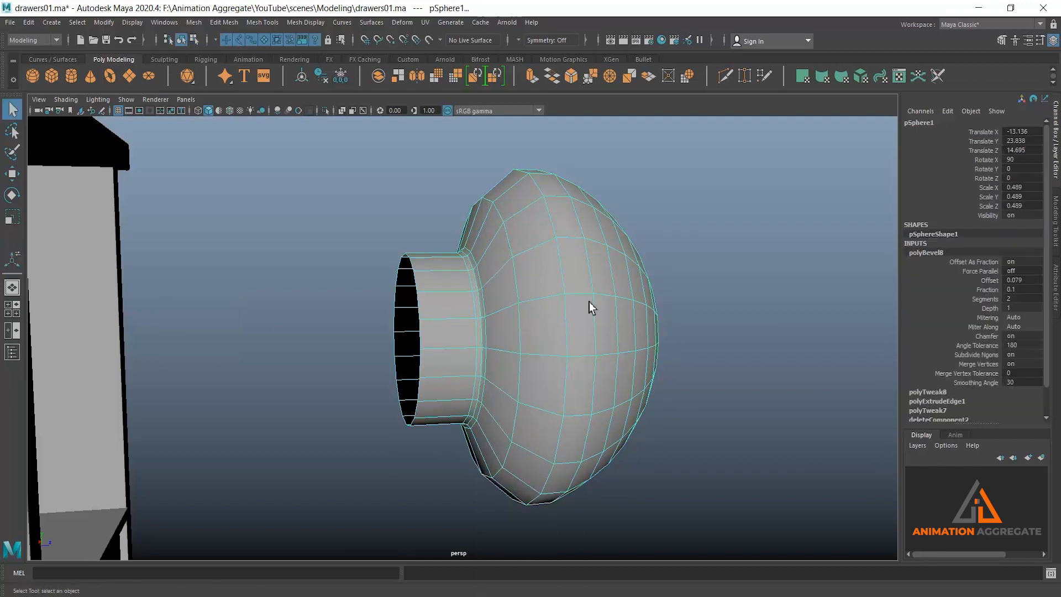
Move the finished knob back against the top drawer front, to Translate Z 8.424
alt+drag(673, 421, 539, 342)
key(w)
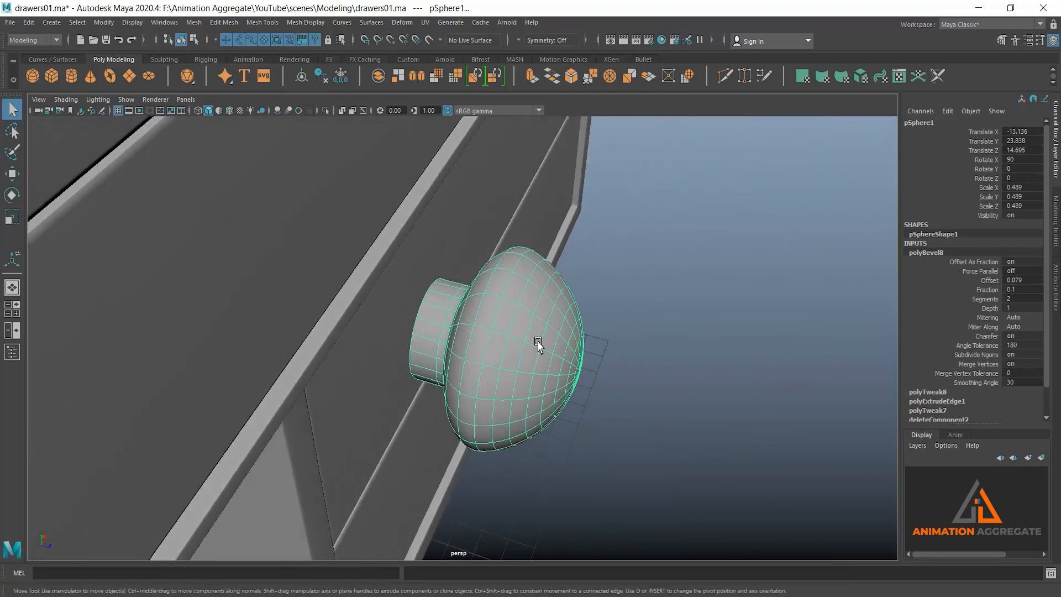
scroll(466, 334, down, 5)
alt+drag(466, 333, 476, 299)
scroll(469, 266, down, 9)
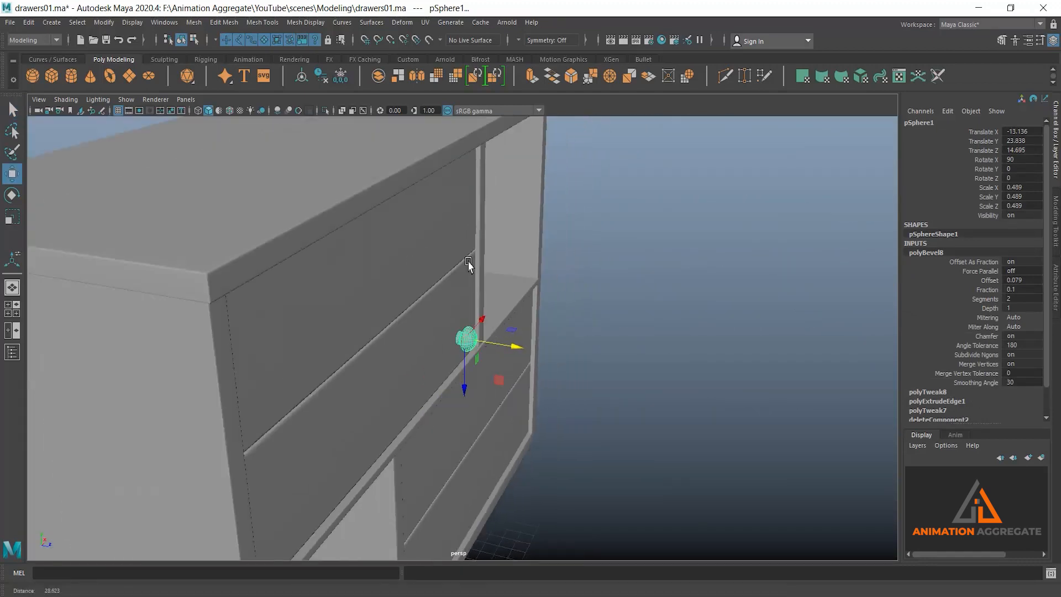
drag(528, 349, 627, 362)
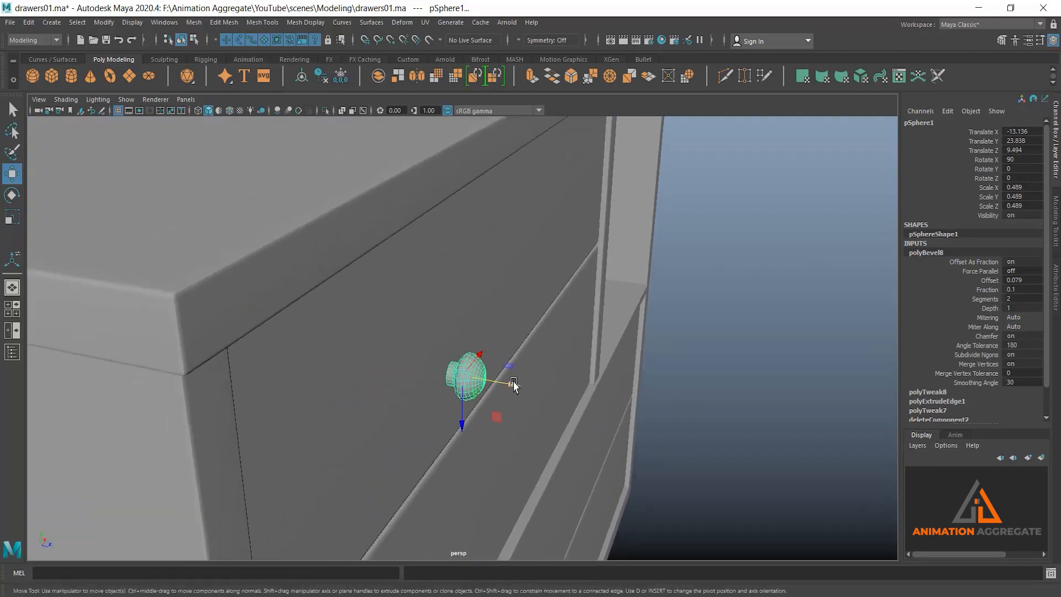
drag(514, 384, 458, 410)
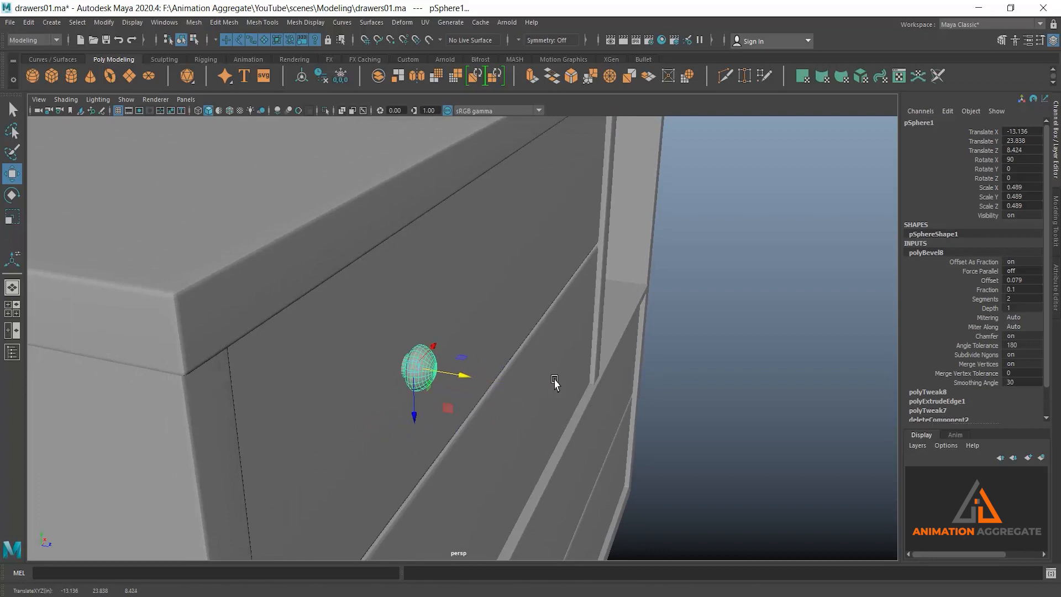
alt+drag(555, 379, 386, 395)
Duplicate the knob and move the copy along the top drawer to Translate X -0.697
key(space)
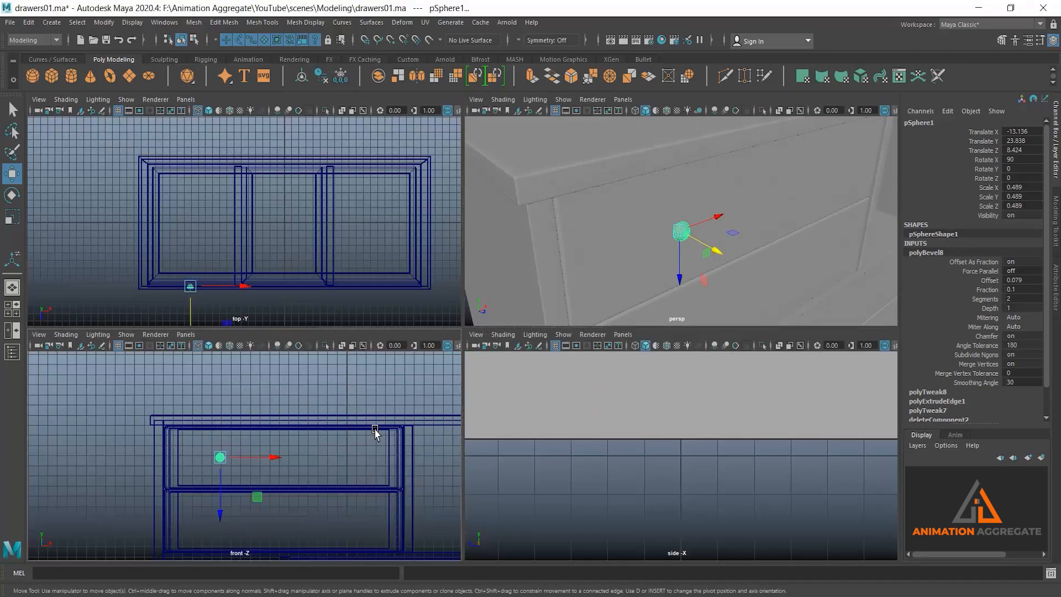
key(space)
scroll(395, 362, up, 2)
key(ctrl+d)
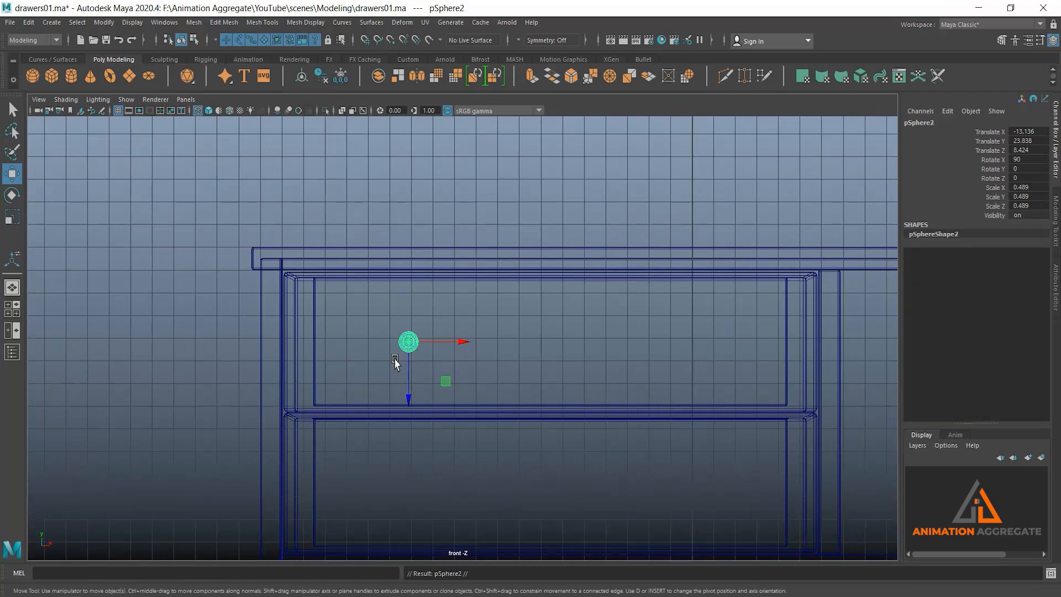
drag(459, 346, 728, 371)
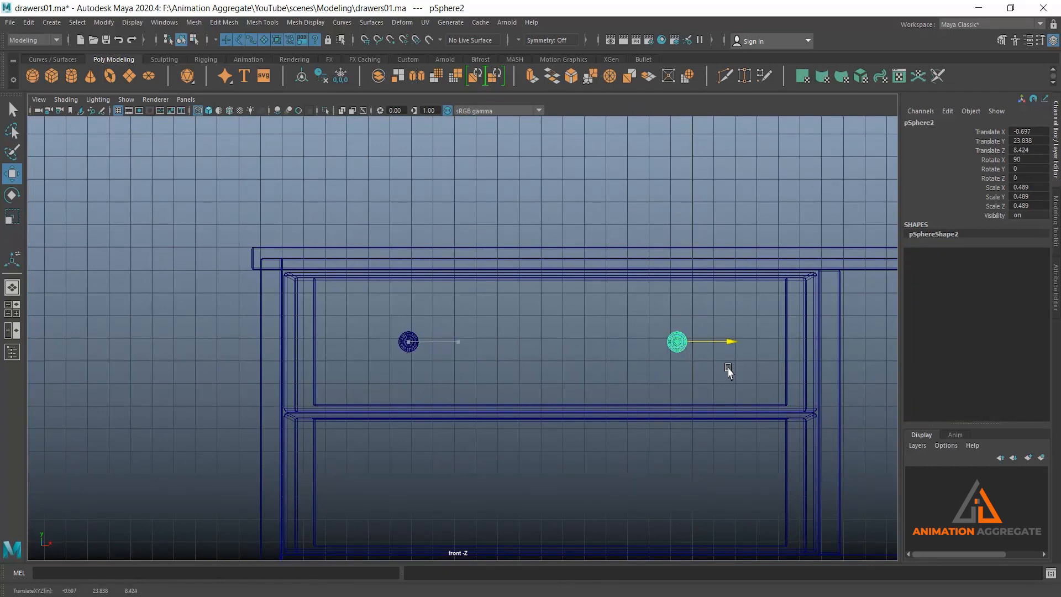
Duplicate both top drawer knobs and lower the copies onto the second drawer at Translate Y 17.618
click(413, 345)
key(ctrl+d)
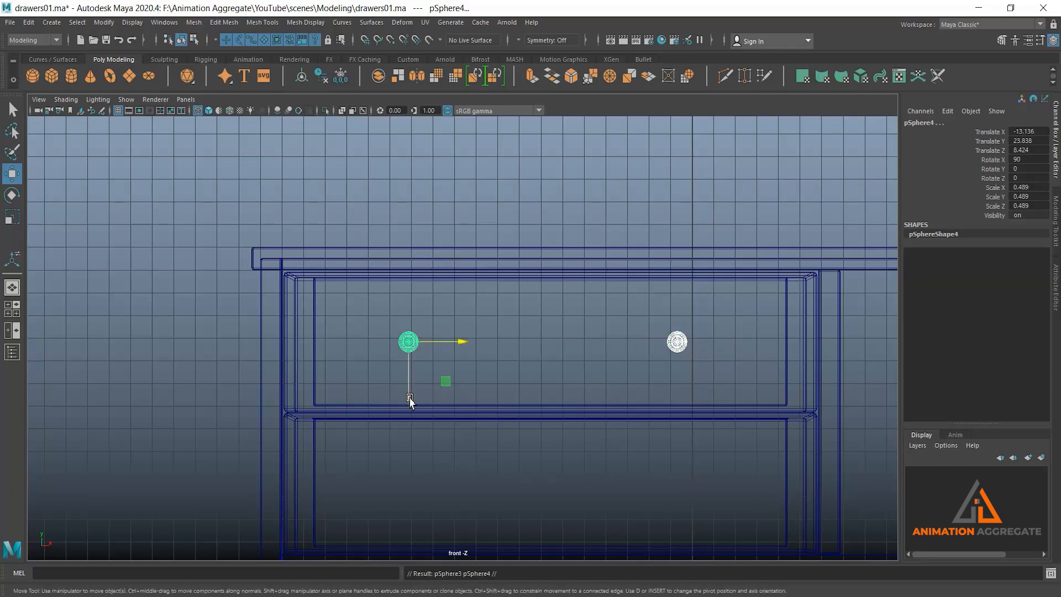
drag(409, 398, 394, 551)
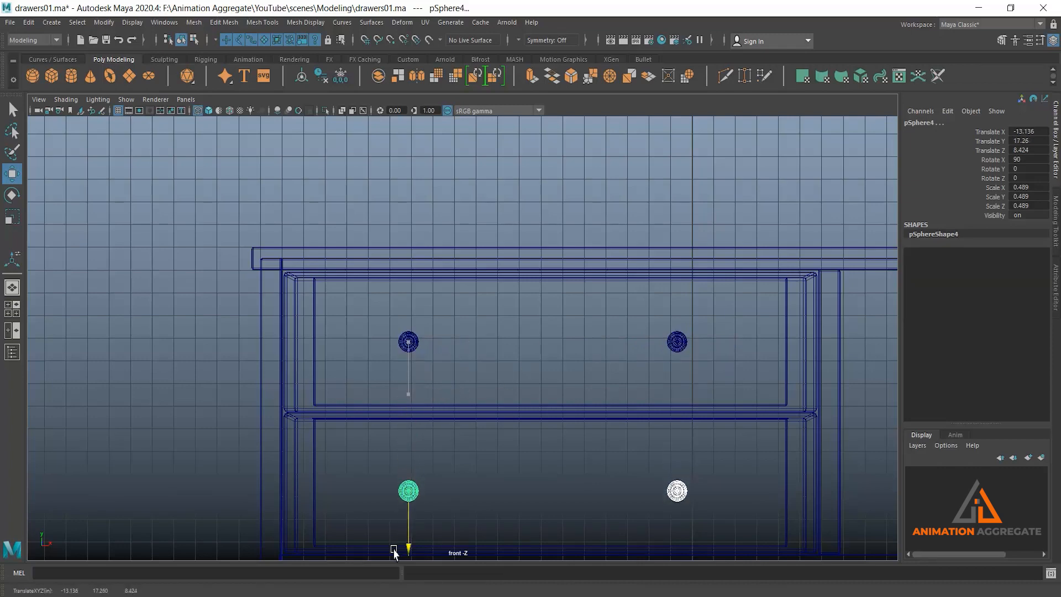
alt+middle_drag(474, 395, 465, 306)
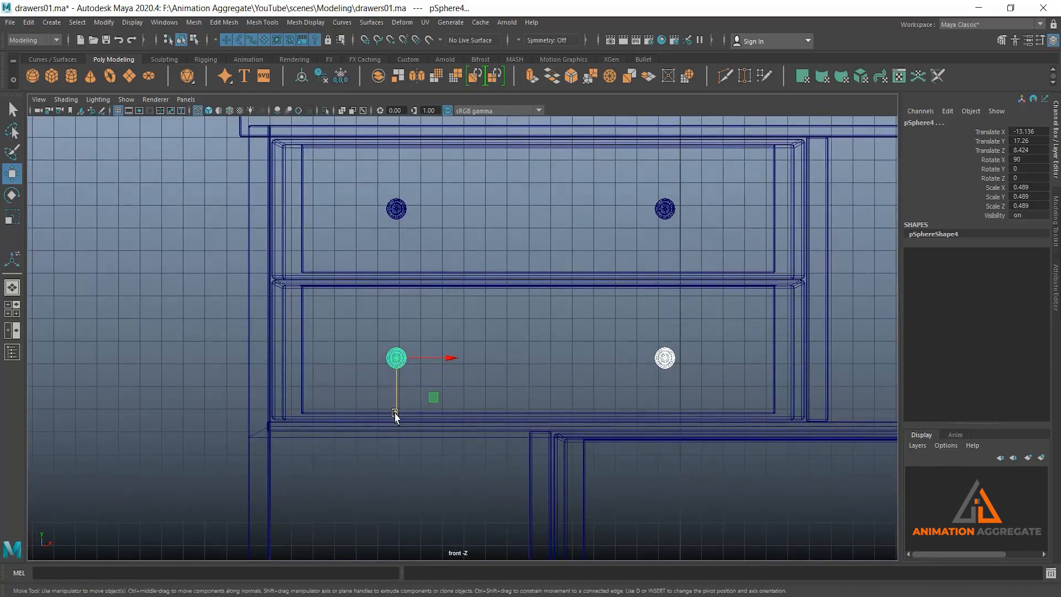
drag(395, 413, 395, 411)
alt+middle_drag(680, 377, 617, 355)
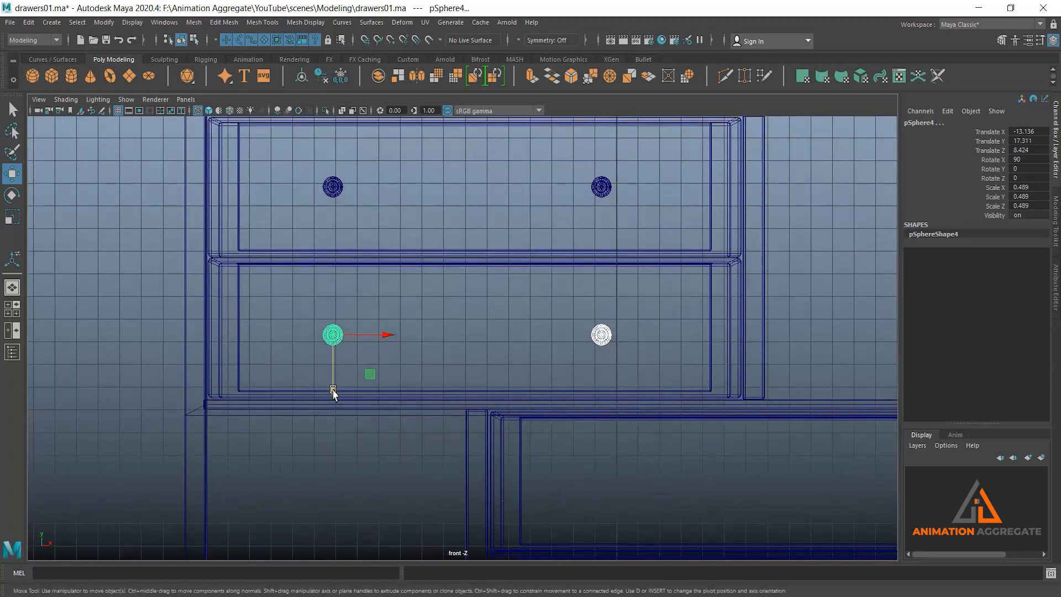
drag(333, 393, 331, 385)
scroll(569, 332, down, 2)
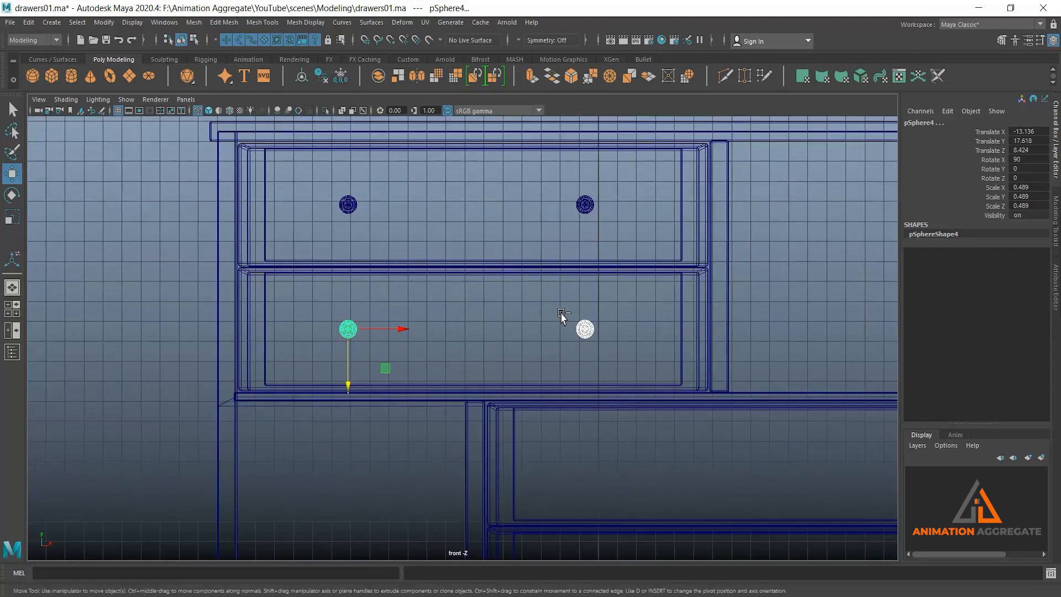
Duplicate the second drawer's knobs and place the copies on the third drawer, the first at Translate X 0.224, Translate Y 10.664
key(ctrl+d)
scroll(658, 331, down, 1)
drag(372, 386, 369, 496)
drag(422, 442, 625, 453)
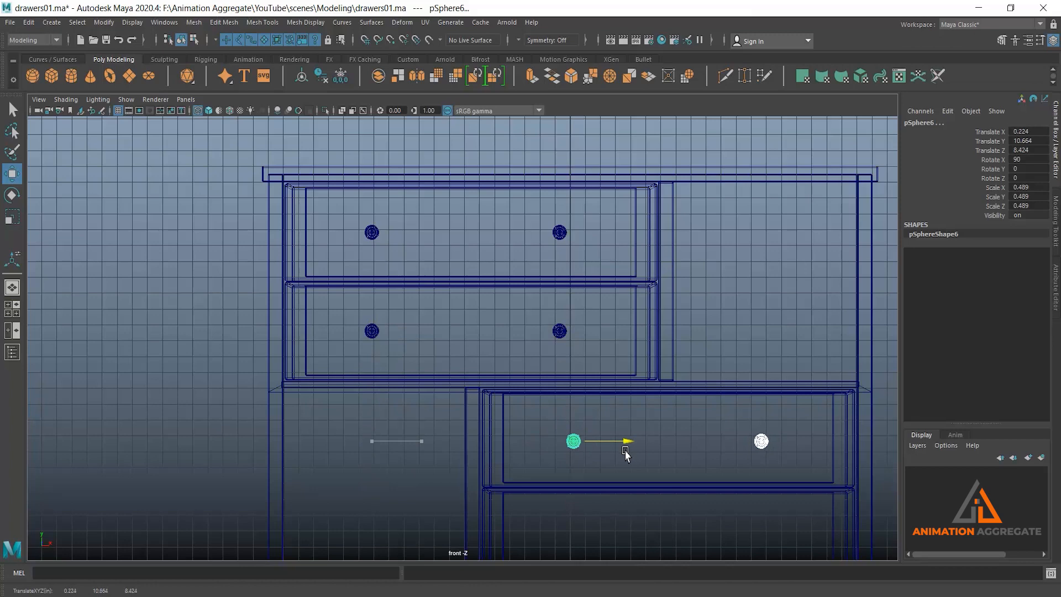
alt+middle_drag(727, 488, 675, 324)
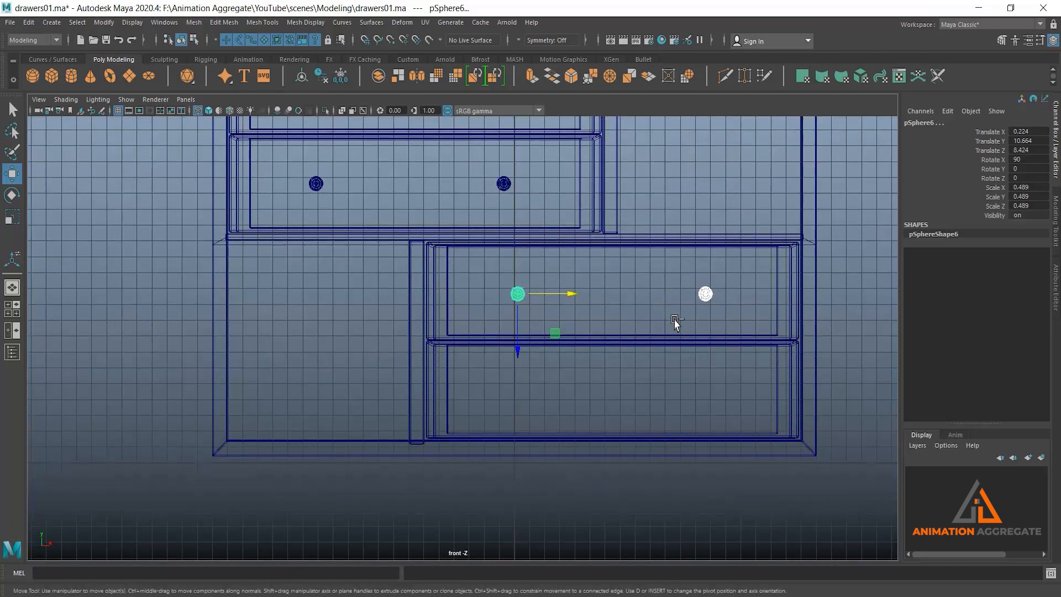
Duplicate the third drawer's knobs and move the copies down to the bottom drawer at Translate Y 4.478
key(ctrl+d)
drag(515, 362, 520, 451)
key(space)
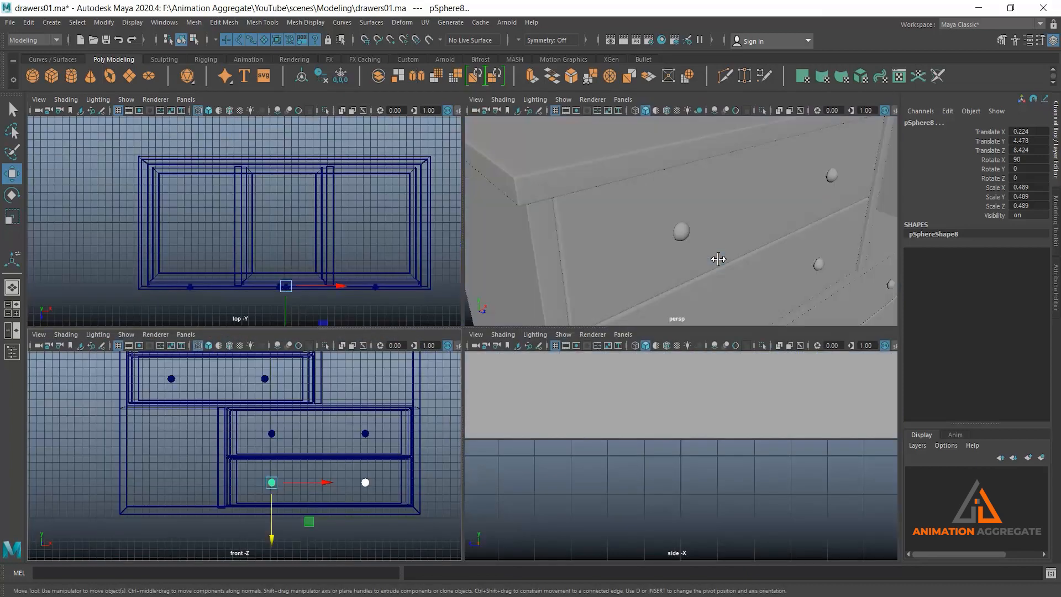
Examine the whole cabinet and its knobs in perspective from an angle and from the front
key(space)
alt+right_drag(715, 260, 597, 137)
alt+right_drag(704, 371, 637, 236)
alt+drag(685, 376, 619, 296)
alt+middle_drag(571, 273, 480, 156)
alt+right_drag(571, 270, 506, 166)
alt+drag(520, 314, 565, 347)
click(742, 290)
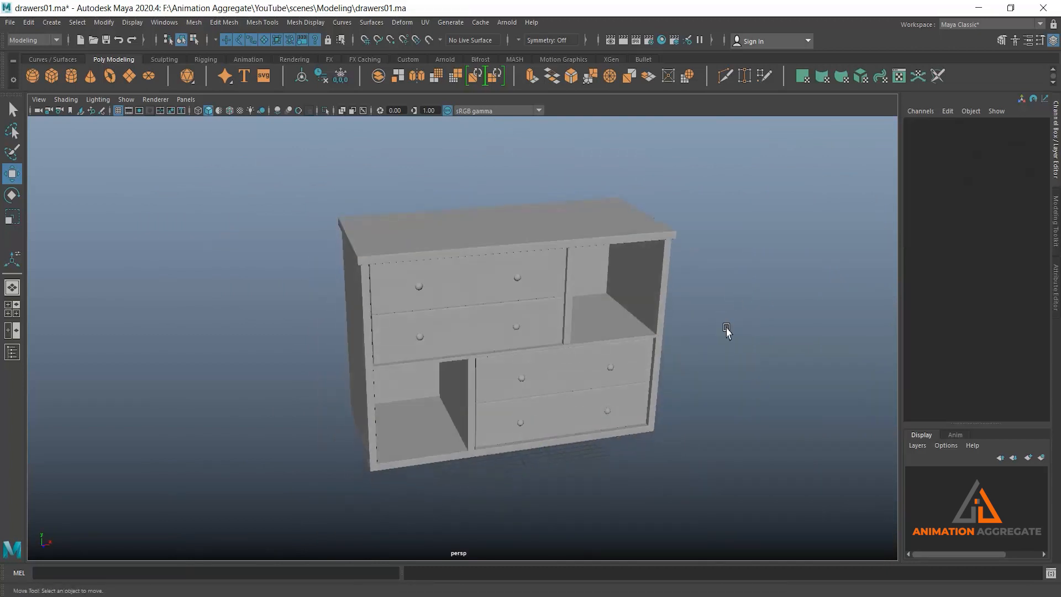
alt+drag(738, 376, 423, 430)
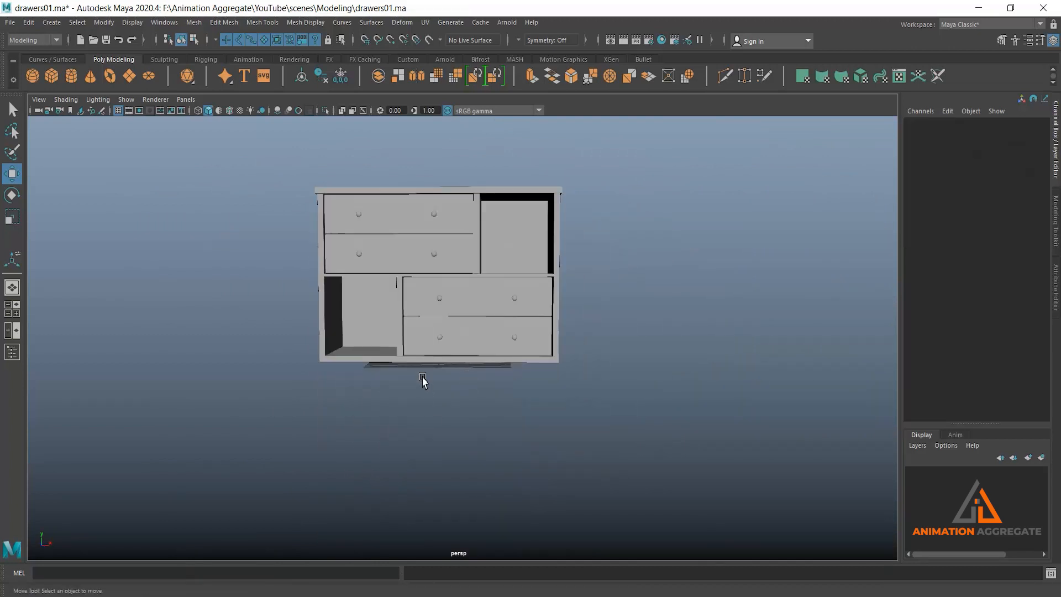
alt+drag(496, 349, 541, 370)
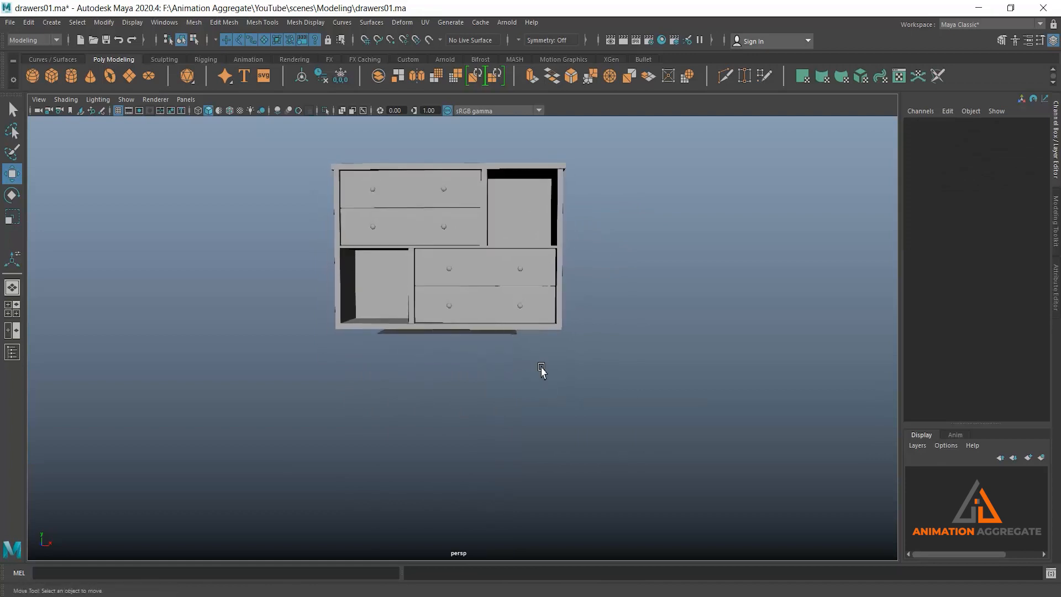
alt+drag(588, 402, 557, 388)
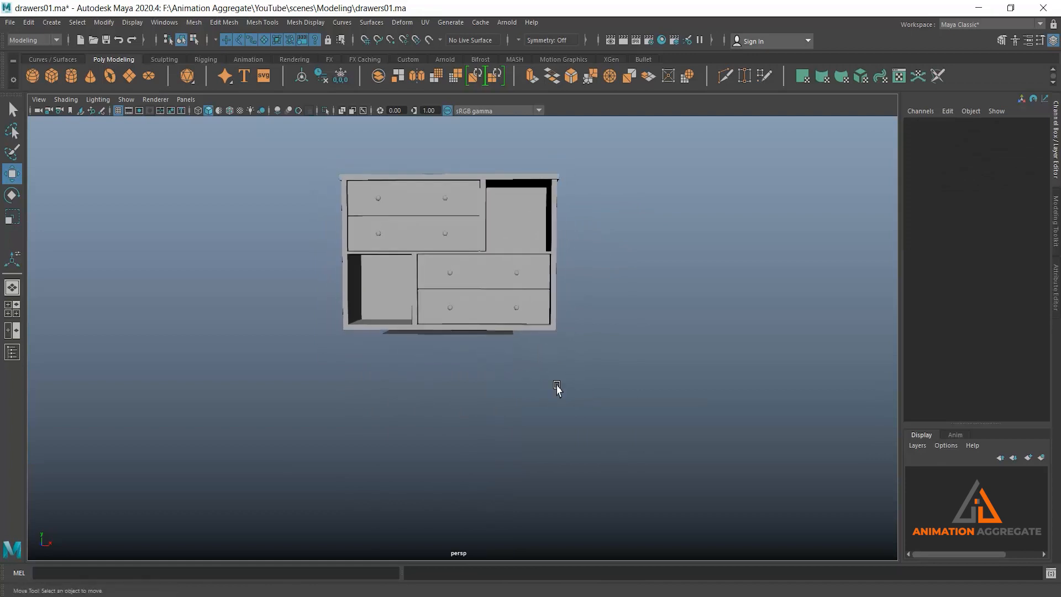
Create a cube, move it in front of the cabinet to Translate Z 12.032, and scale it uniformly to 2.123
click(51, 78)
alt+middle_drag(521, 308, 564, 331)
scroll(522, 353, up, 3)
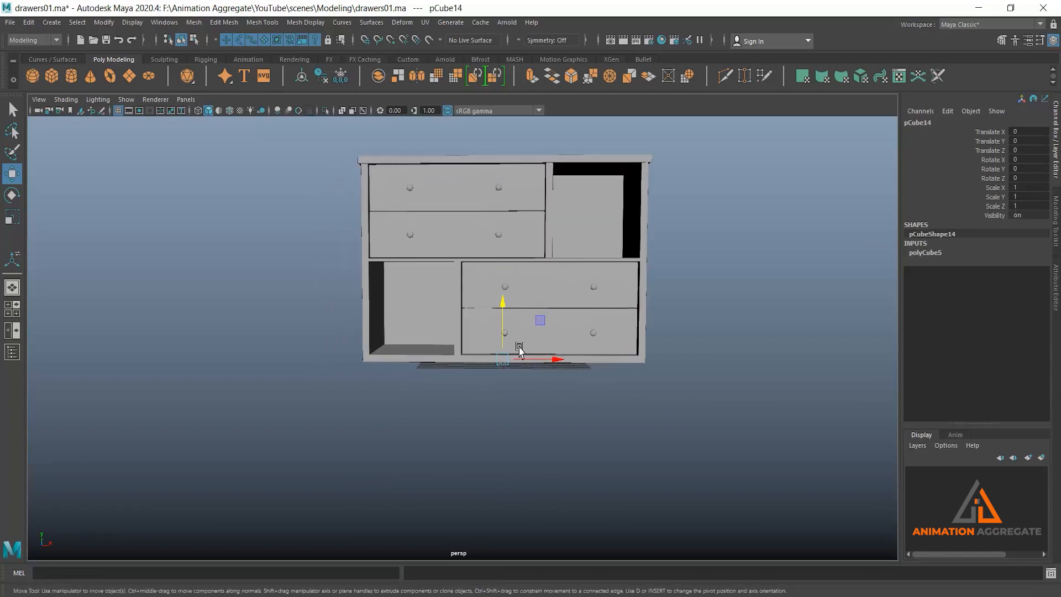
alt+drag(492, 395, 564, 417)
drag(474, 359, 507, 356)
key(r)
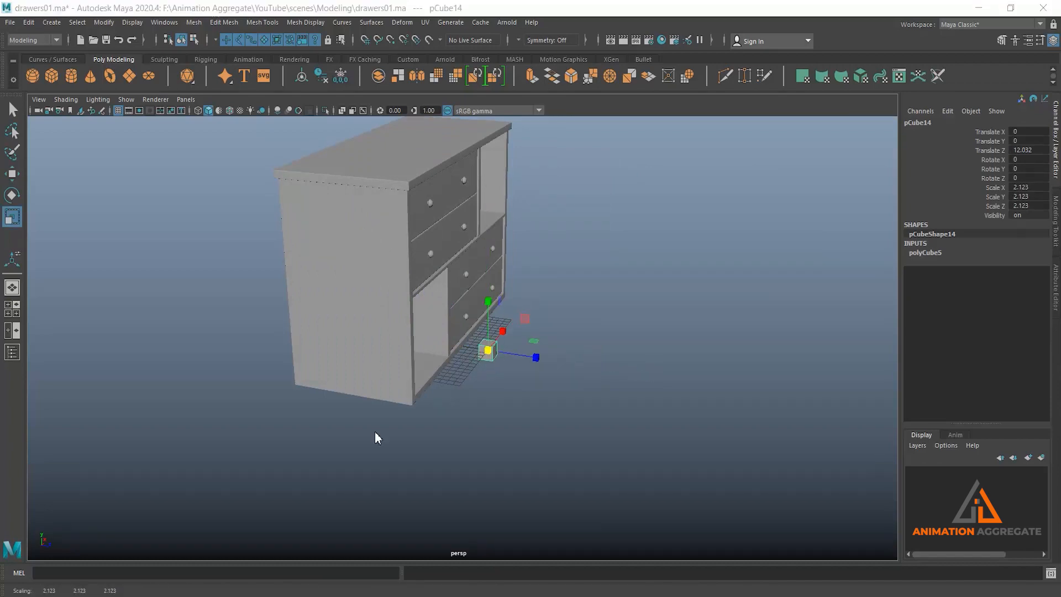
key(space)
key(space)
alt+middle_drag(520, 498, 622, 440)
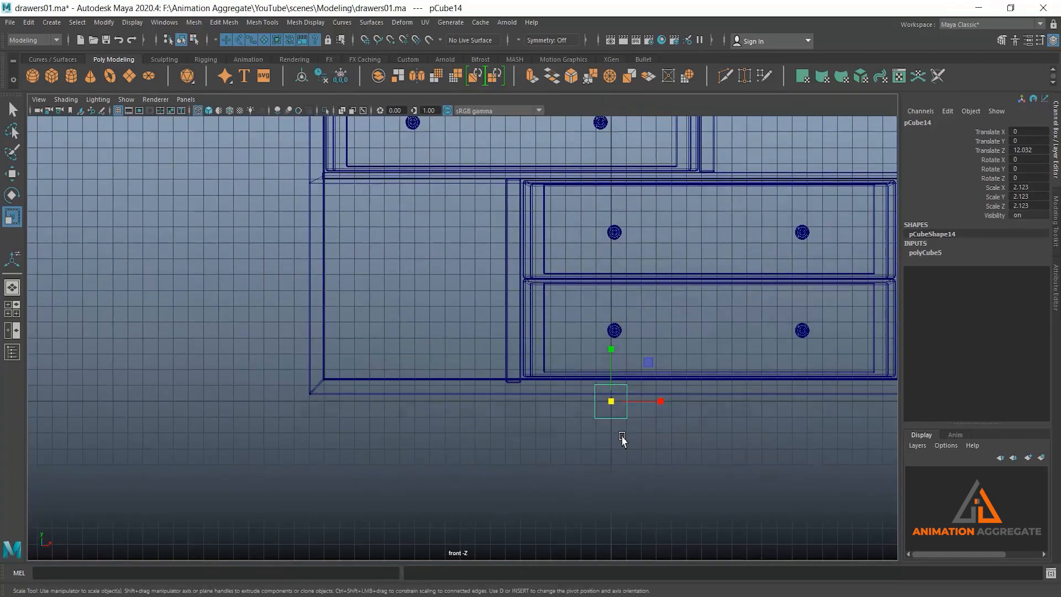
Scale the cube to 4.59 in Y and place it under the cabinet's left corner at Translate X -17.24, Translate Y -1.757
drag(615, 408, 610, 283)
key(w)
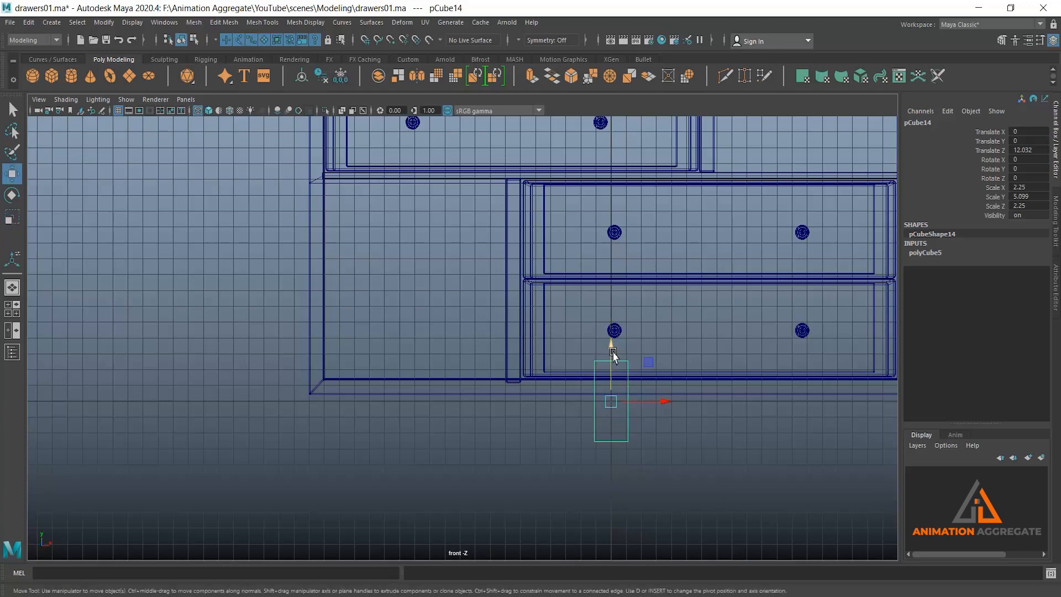
key(r)
drag(612, 352, 613, 358)
key(w)
drag(663, 406, 402, 398)
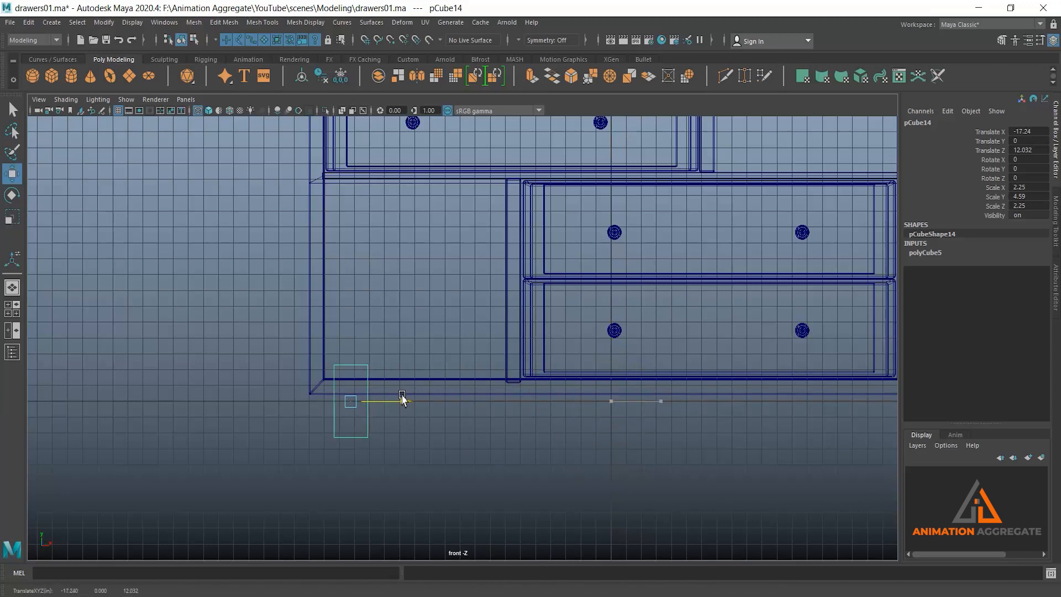
drag(355, 350, 354, 374)
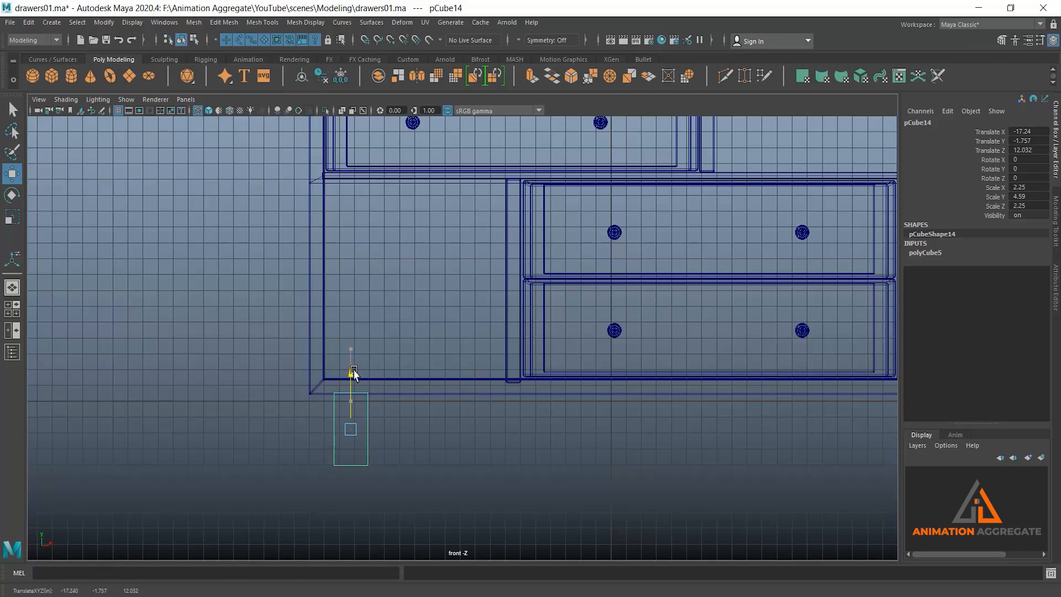
Raise the cube's bottom vertices slightly and move its lower inner corner toward the outer side to form a tapered leg
right_drag(367, 447, 286, 303)
drag(266, 457, 415, 475)
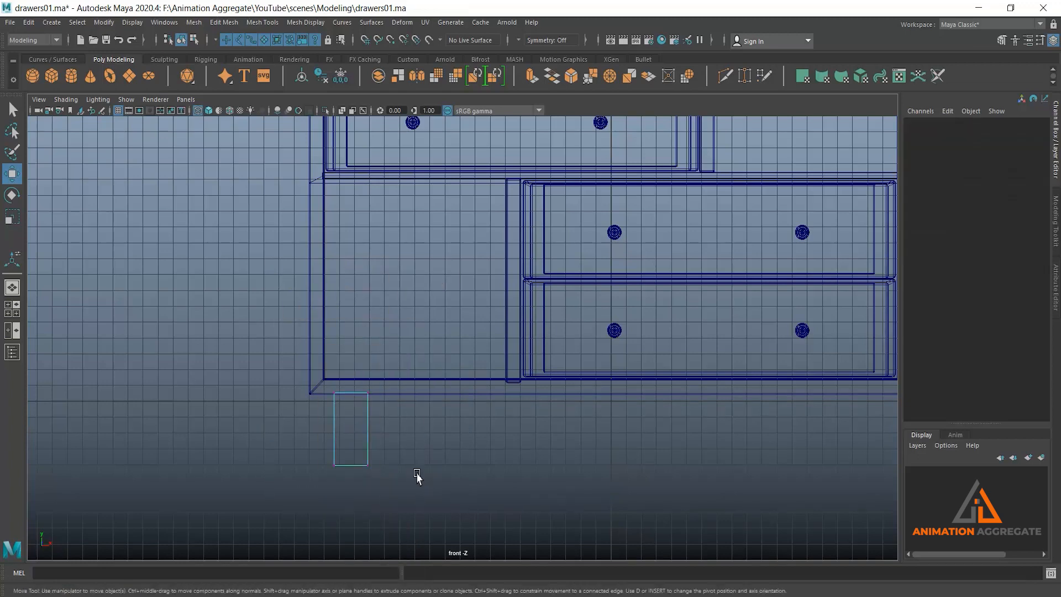
drag(346, 414, 353, 403)
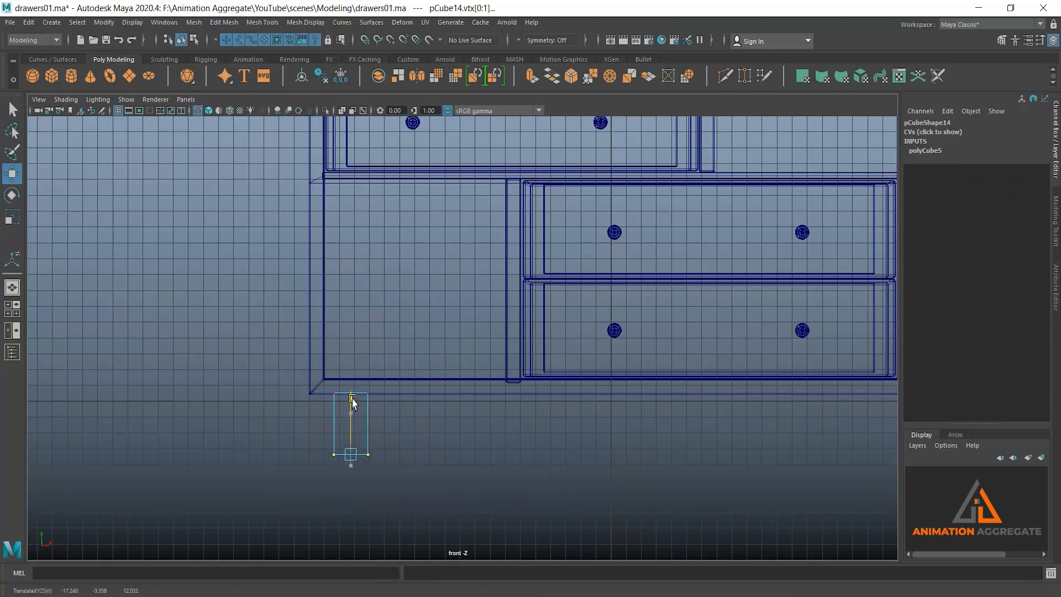
drag(423, 432, 366, 478)
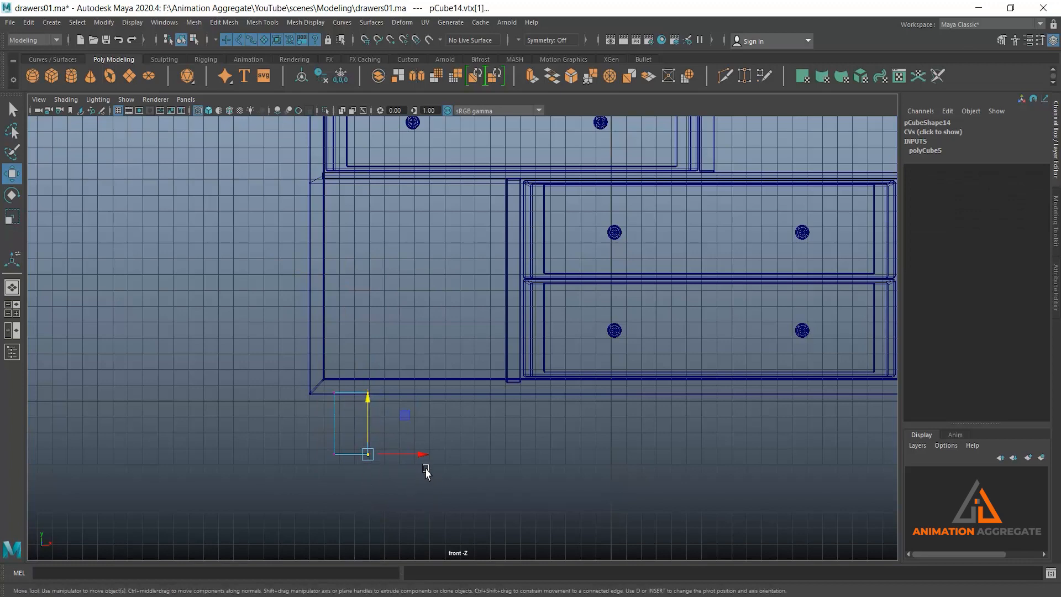
drag(426, 460, 408, 466)
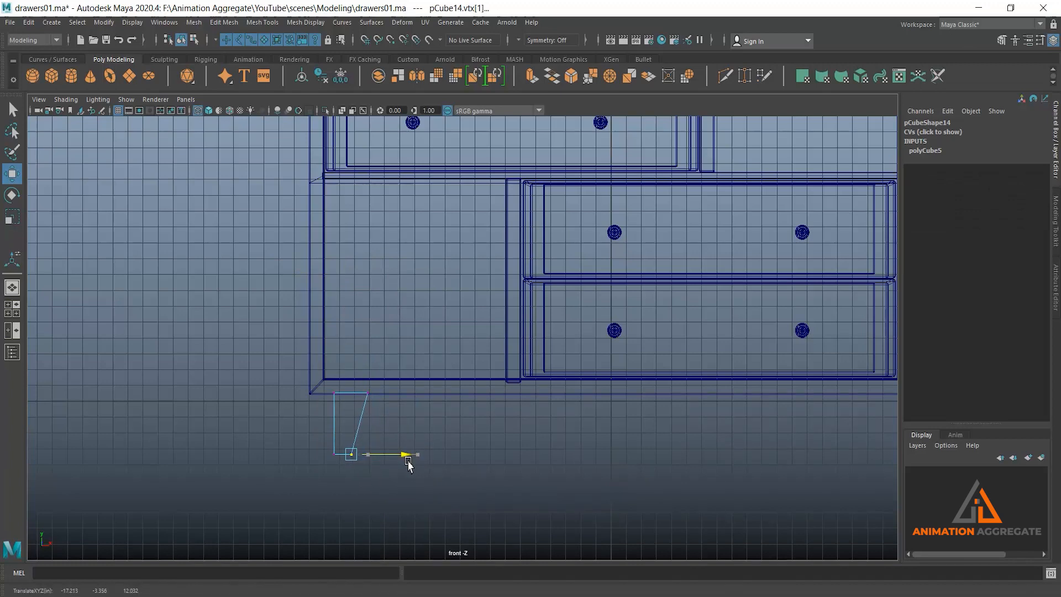
Return the leg to object mode, center its pivot and delete its construction history
right_drag(363, 413, 469, 204)
alt+right_drag(490, 469, 473, 424)
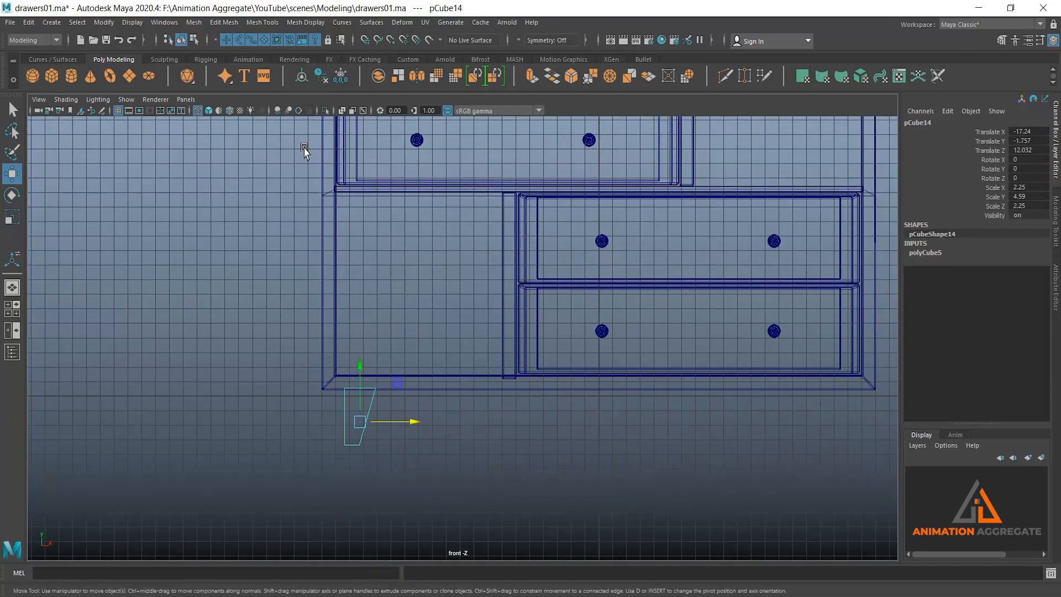
click(321, 76)
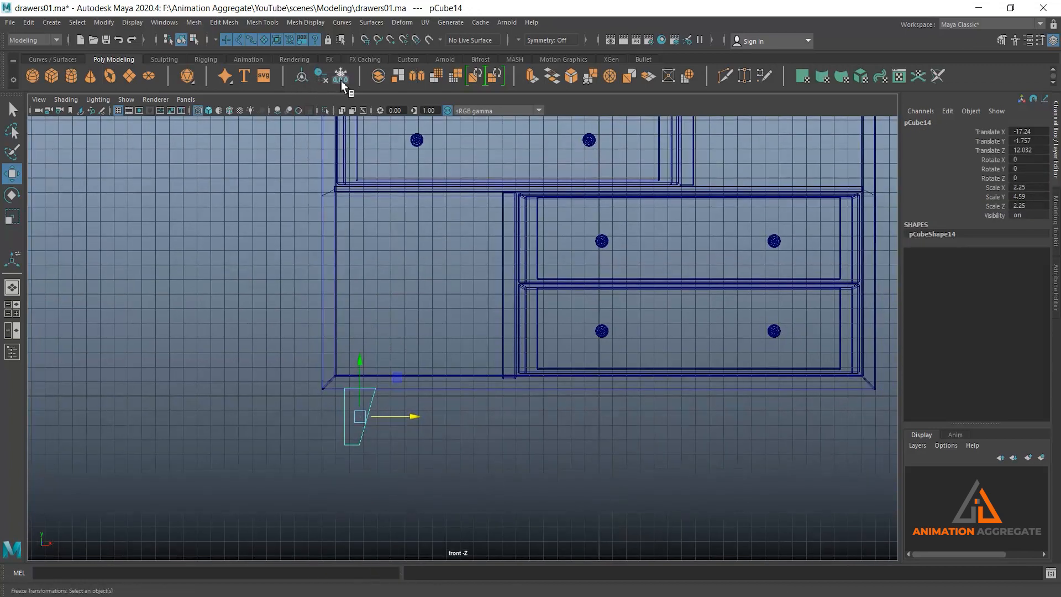
click(342, 82)
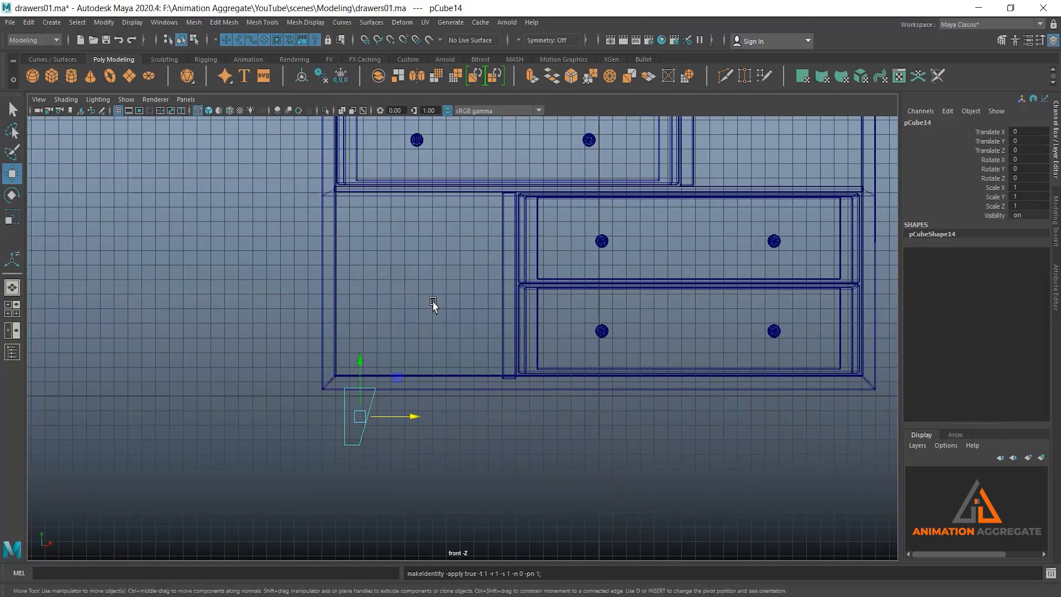
alt+middle_drag(433, 303, 426, 280)
key(ctrl+z)
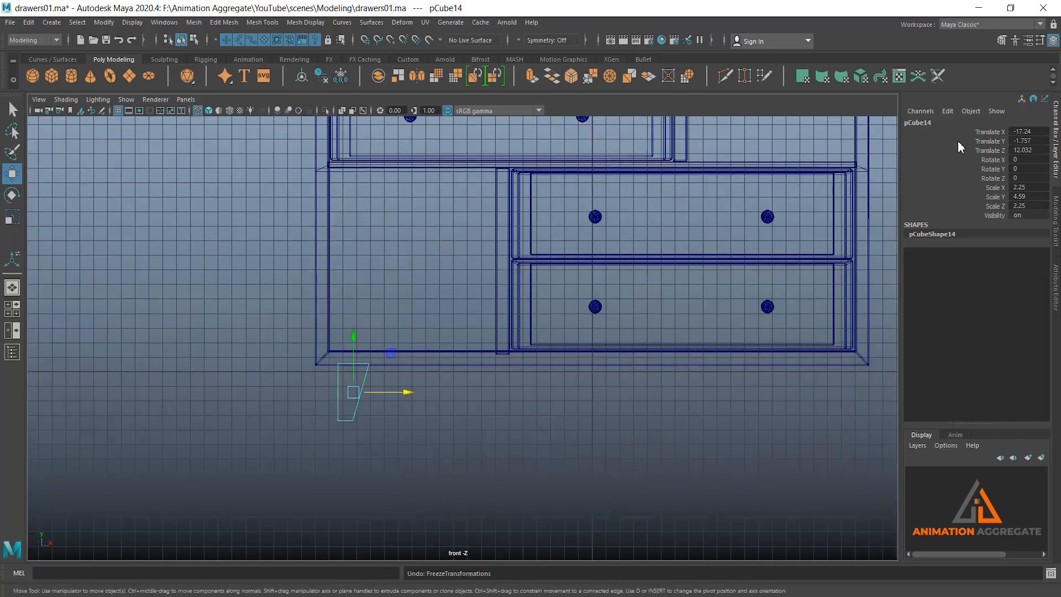
Duplicate the leg and place the copy under the cabinet's opposite corner at Translate X 17.24
alt+middle_drag(579, 289, 507, 273)
scroll(568, 273, down, 1)
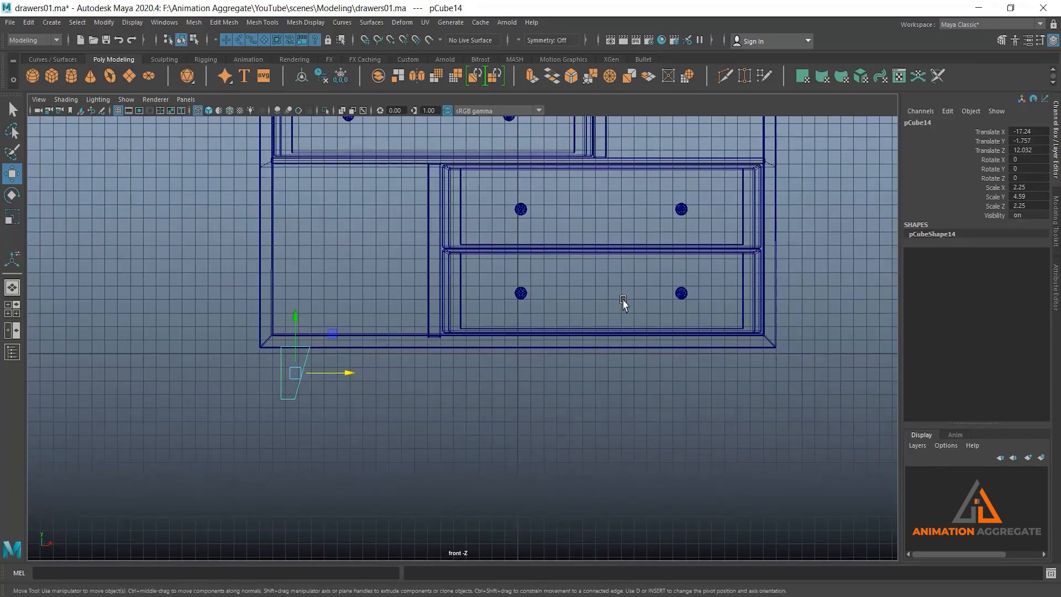
alt+middle_drag(634, 342, 628, 317)
scroll(628, 312, down, 1)
alt+middle_drag(623, 265, 615, 306)
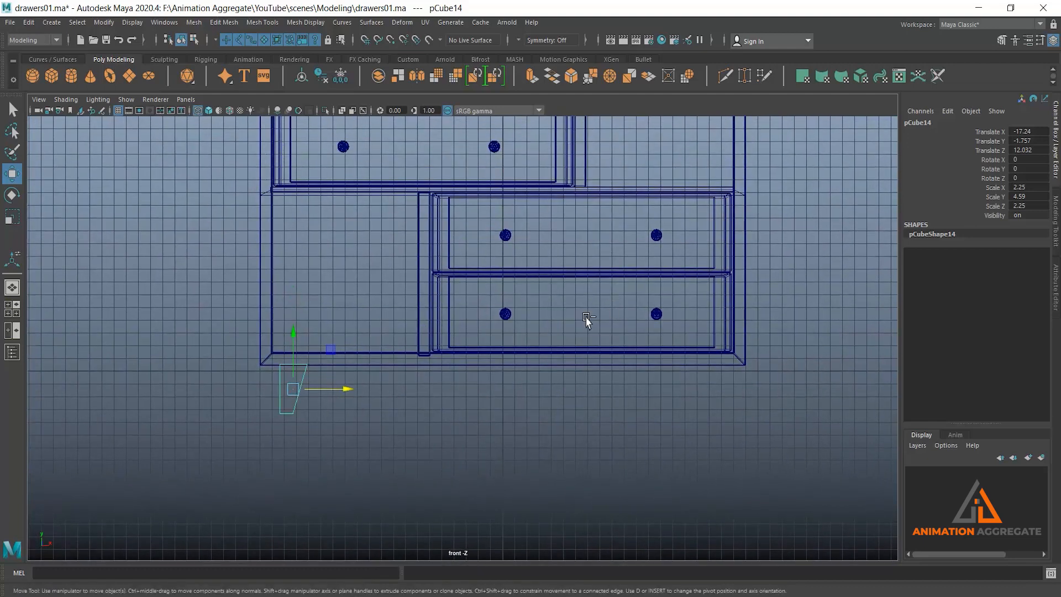
key(ctrl+d)
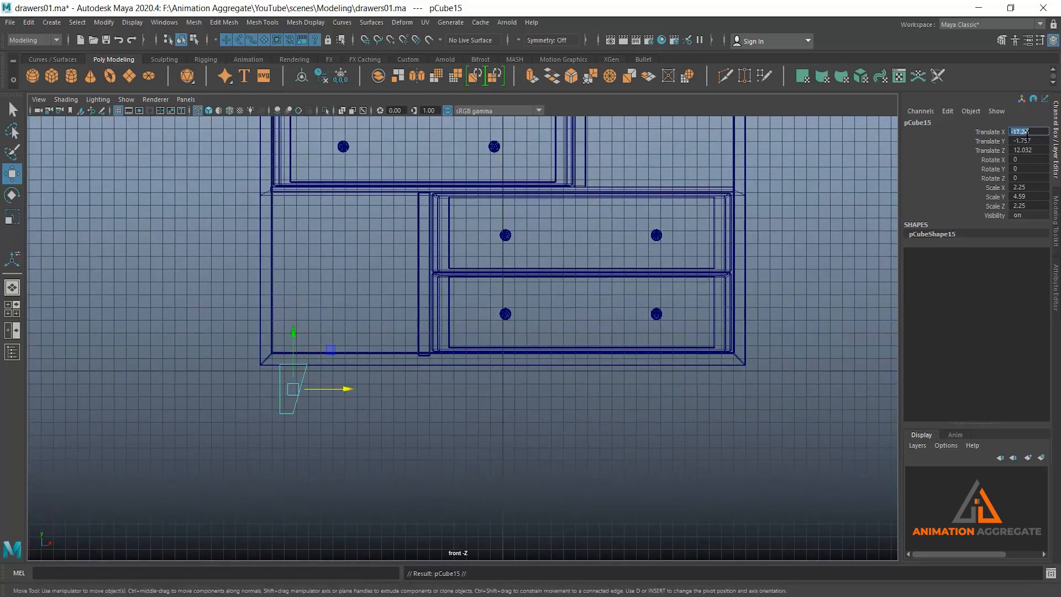
key(BackSpace)
key(Return)
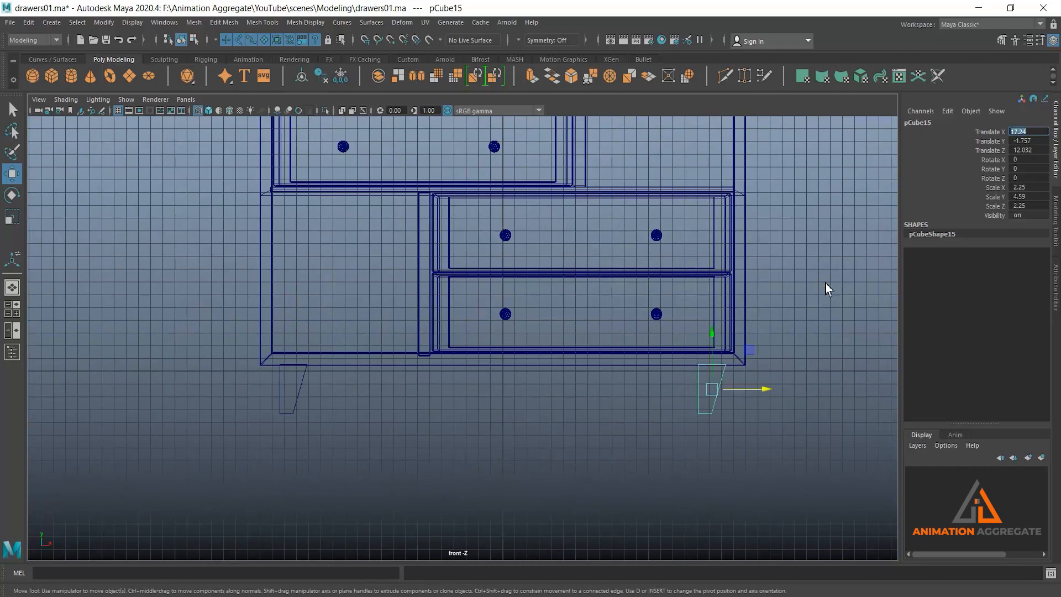
Mirror the copied leg by setting its Scale X to -2.25
alt+middle_drag(776, 245, 768, 243)
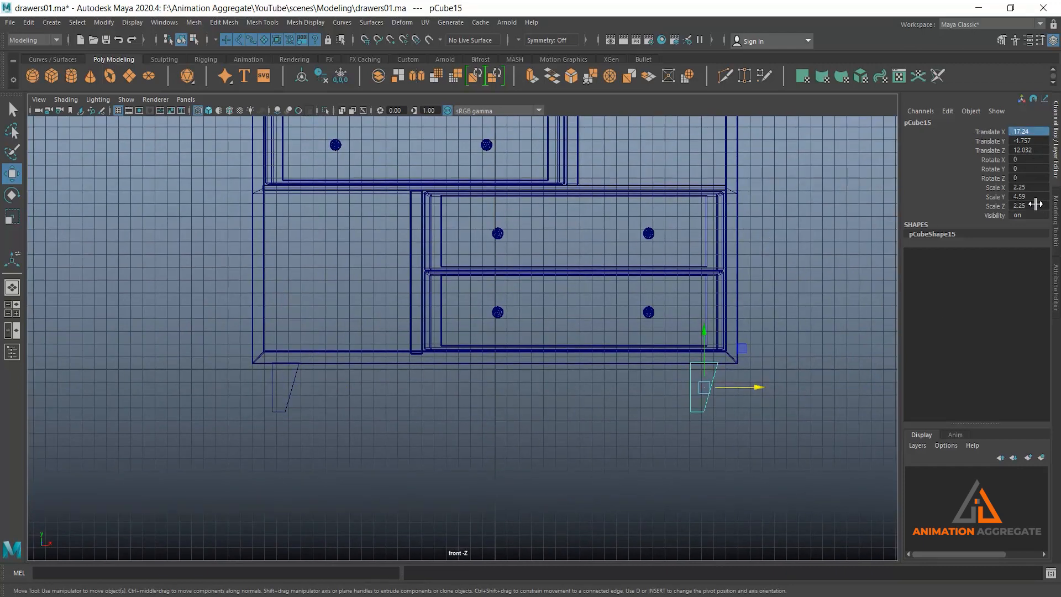
double_click(1028, 188)
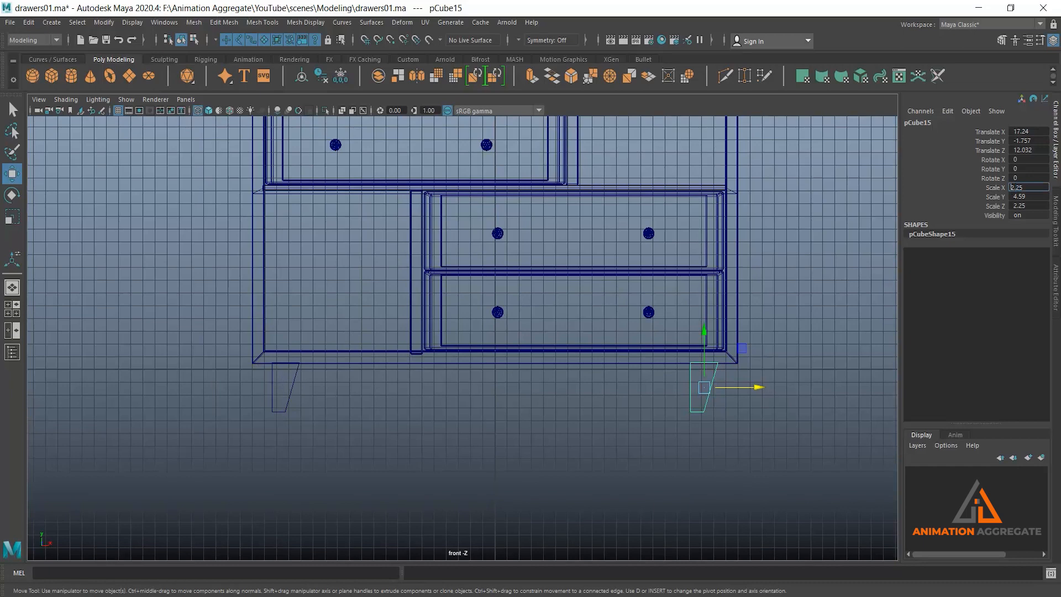
text(-)
key(Return)
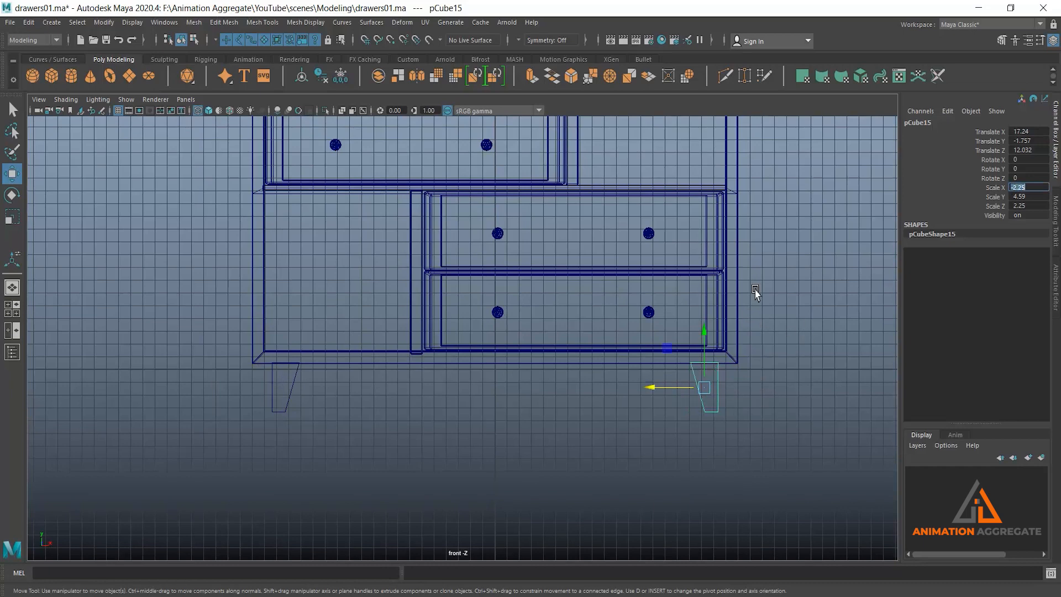
Select both legs in perspective, thin them to Scale Z 1.591, and move them under the cabinet's front edge to Translate Z 7.02
key(space)
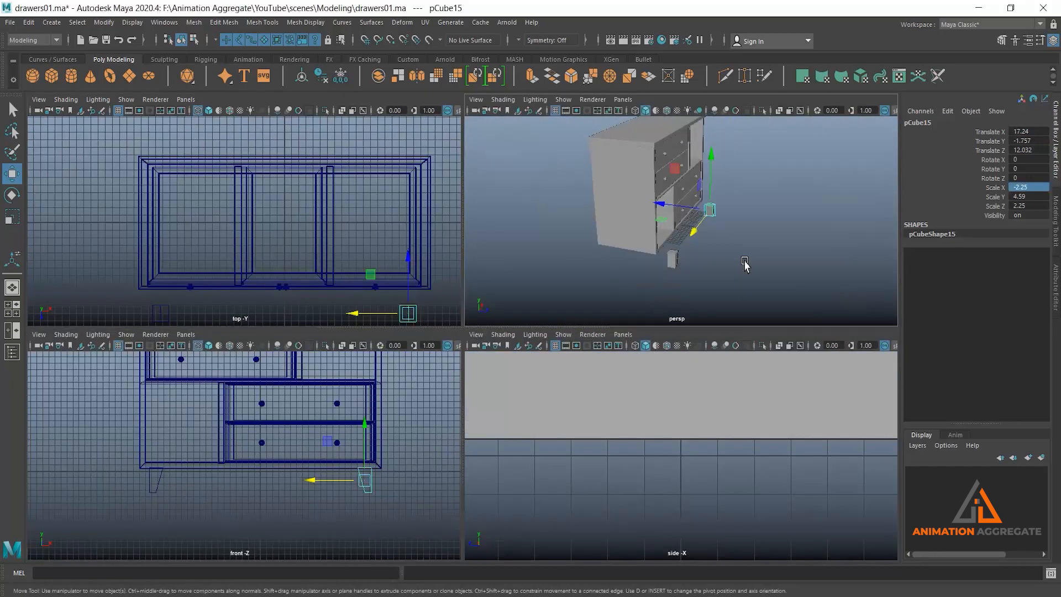
key(space)
alt+drag(675, 296, 691, 287)
shift+click(457, 409)
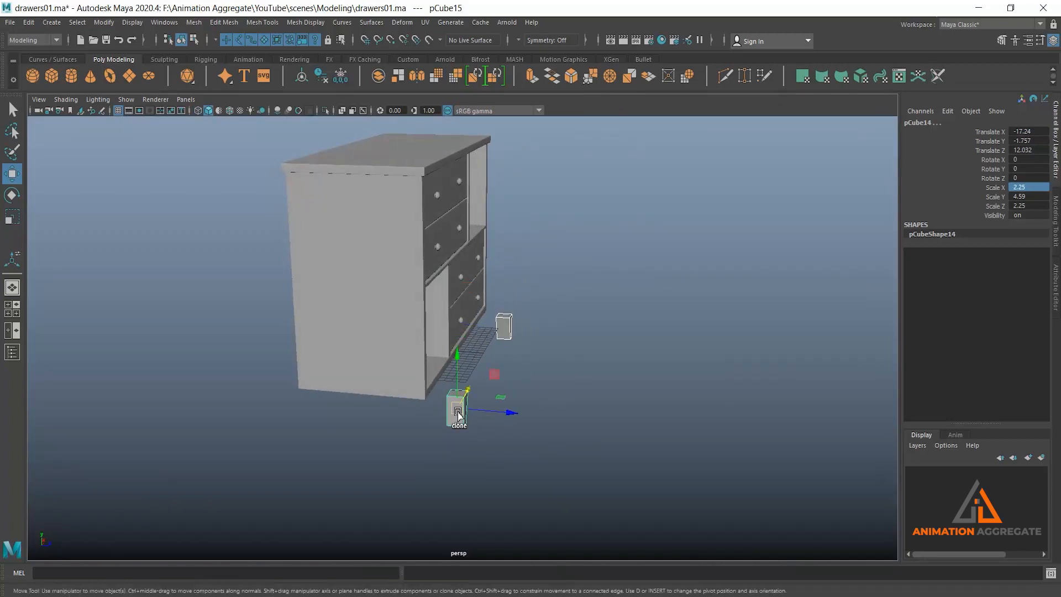
scroll(597, 348, up, 2)
key(r)
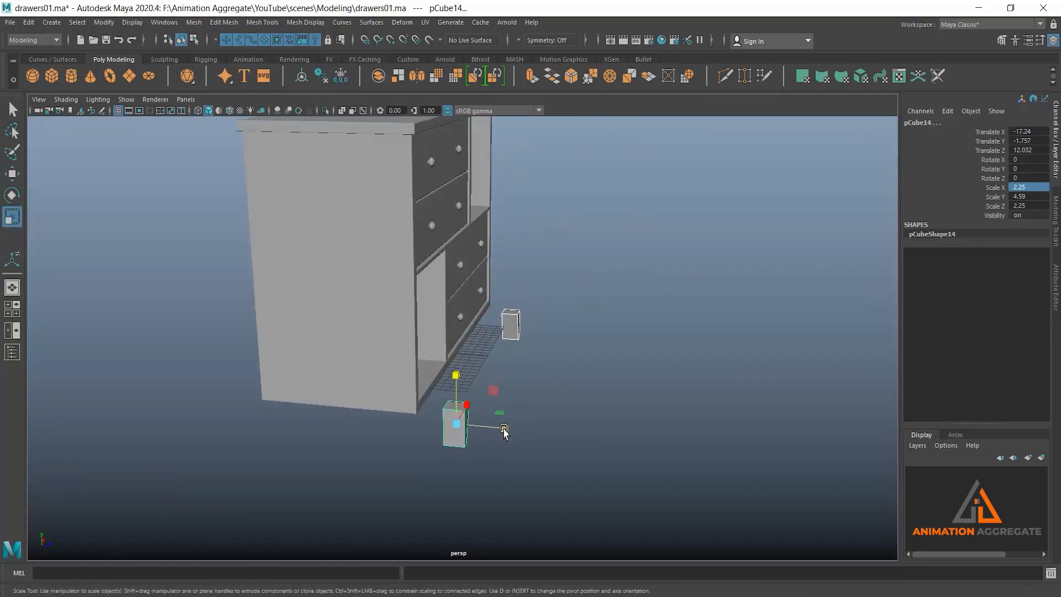
drag(505, 432, 490, 429)
alt+drag(528, 389, 472, 344)
key(w)
alt+drag(558, 291, 625, 287)
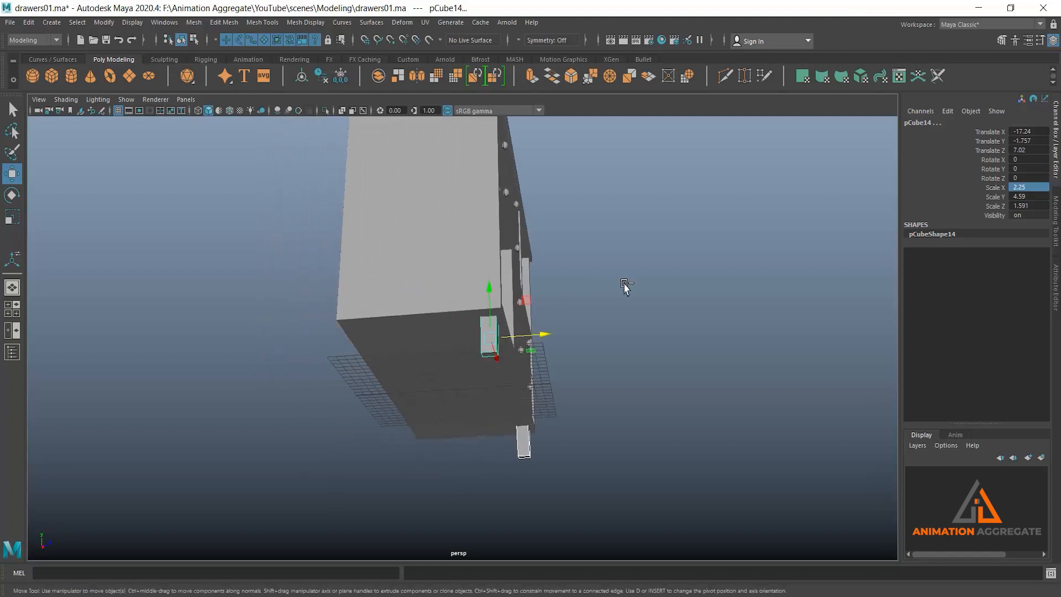
Duplicate both front legs, move the copies under the cabinet's back edge, and view all four legs from the front
key(ctrl+d)
drag(547, 336, 419, 383)
alt+drag(571, 374, 686, 311)
click(744, 262)
alt+drag(743, 262, 652, 290)
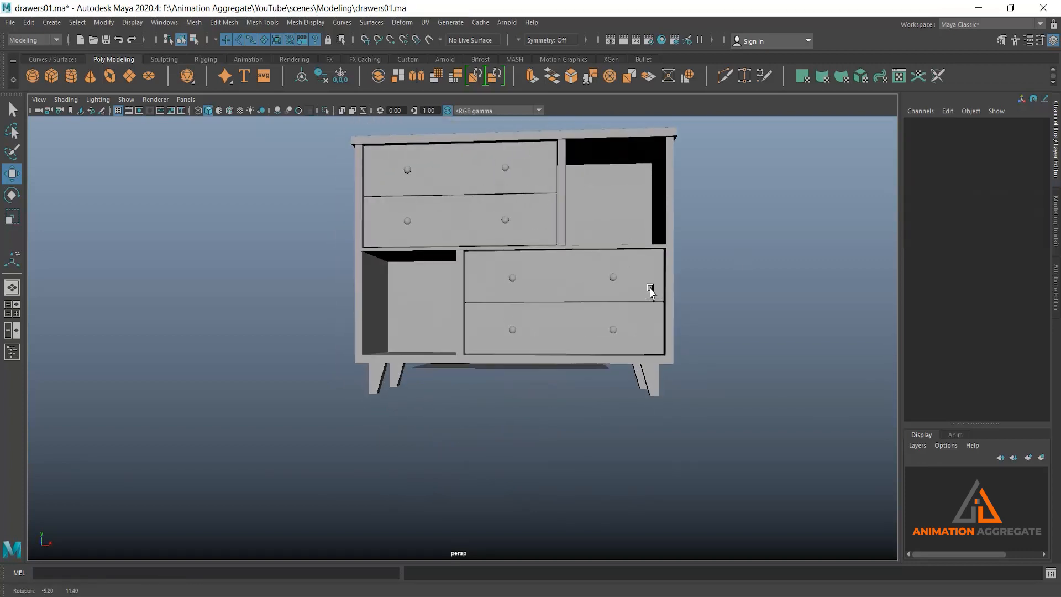
Create a cube, move it in front of the cabinet to Translate Z 20.074, and show it in the front view
click(54, 76)
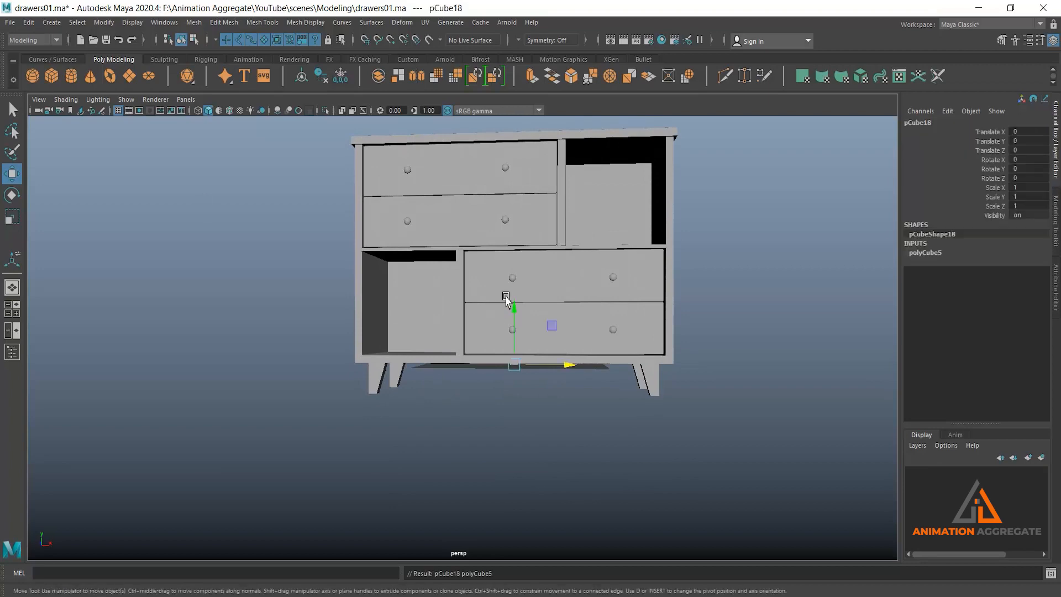
alt+drag(505, 310, 482, 329)
key(space)
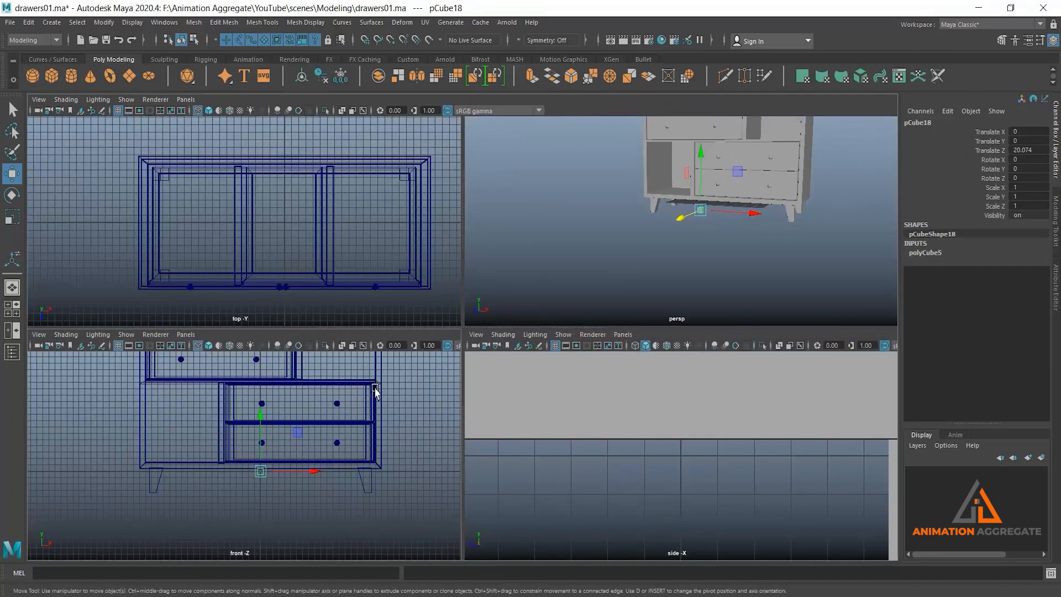
key(space)
Stretch the new cube horizontally by its side vertices into a rail reaching the inner top corners of both front legs
alt+right_drag(431, 351, 575, 451)
right_drag(617, 295, 530, 272)
drag(506, 284, 566, 408)
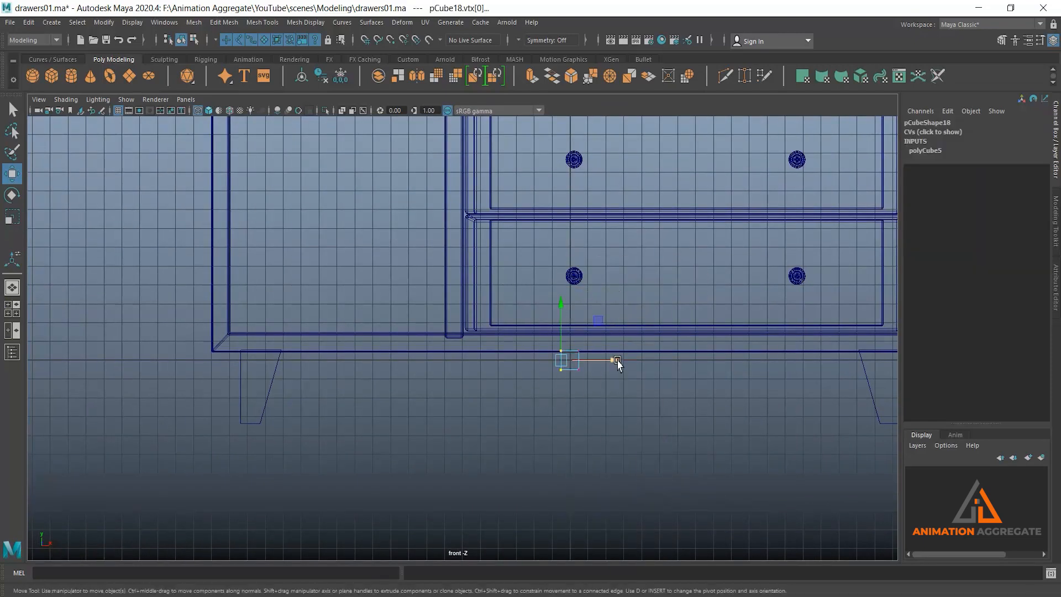
drag(615, 359, 338, 356)
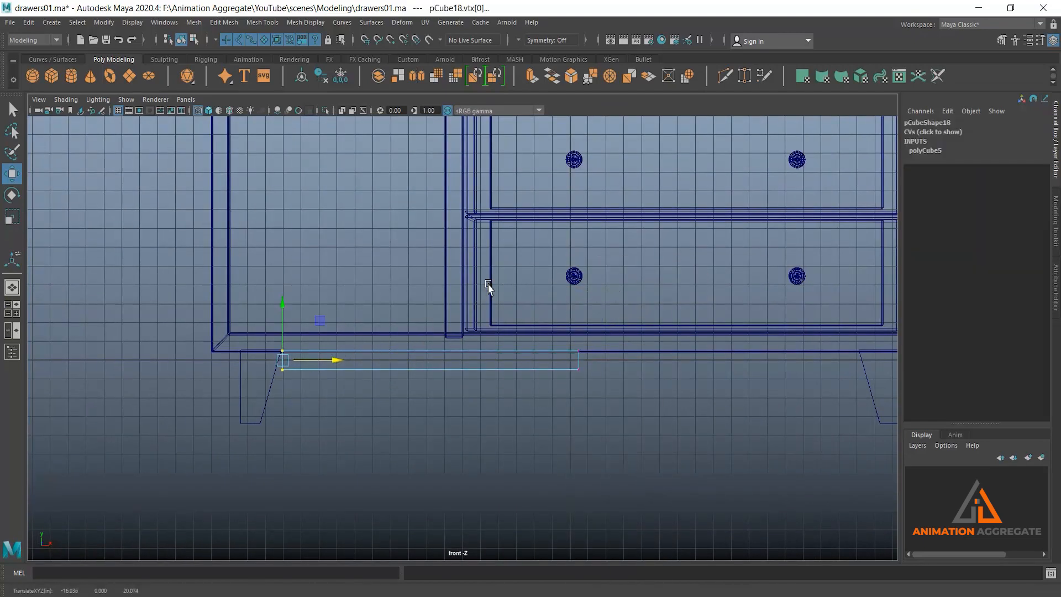
drag(635, 391, 544, 330)
alt+middle_drag(522, 388, 361, 395)
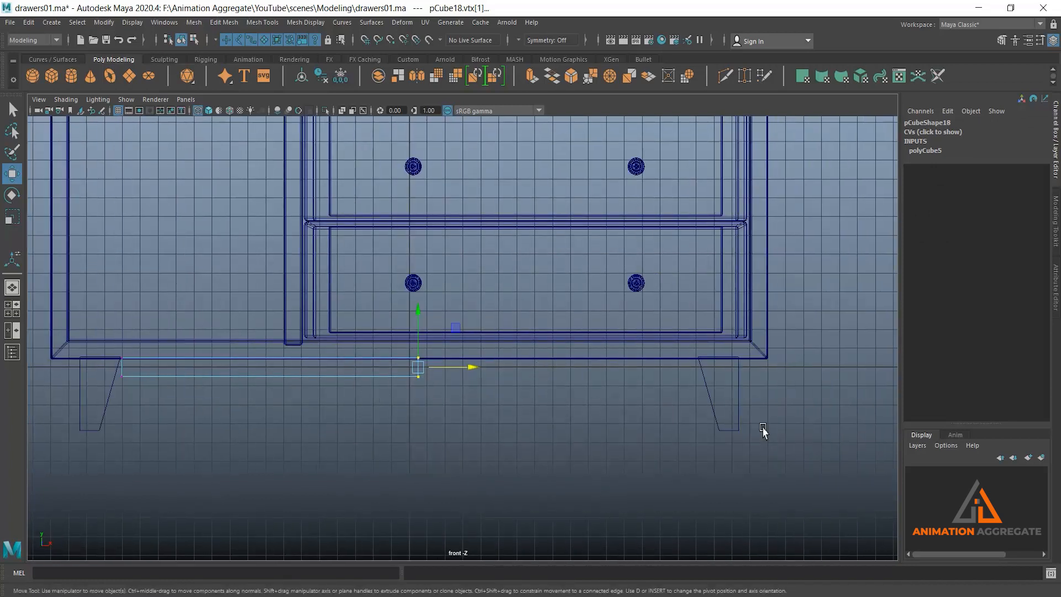
drag(420, 362, 697, 367)
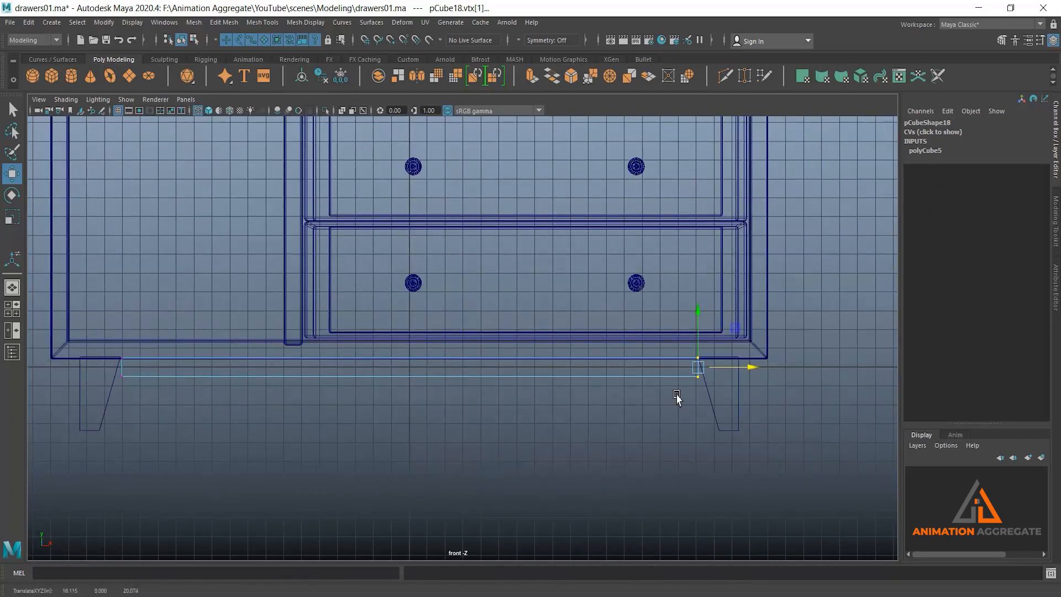
Lower the rail's bottom vertices to about Y -0.777 to make the rail slightly taller
drag(94, 368, 781, 529)
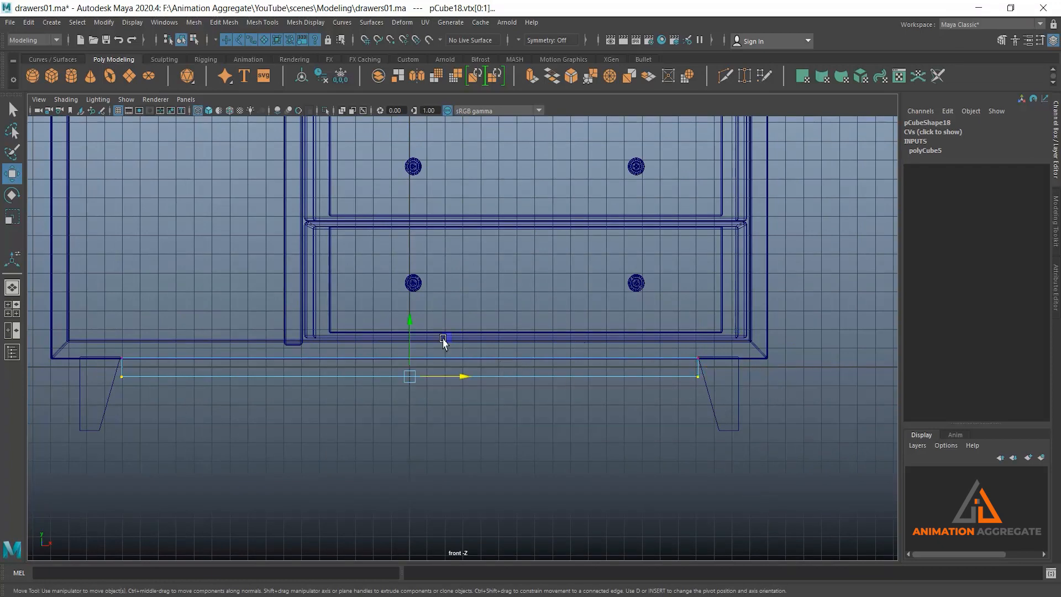
drag(406, 323, 406, 327)
alt+middle_drag(405, 328, 701, 342)
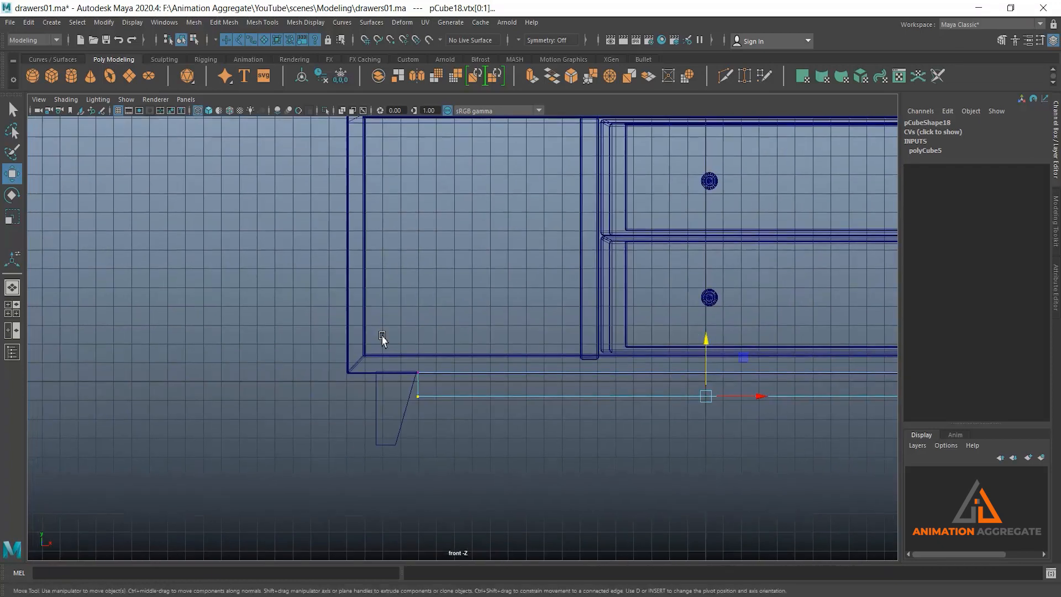
Move the rail's lower corners outward onto the legs' slanted edges, at about X -16.573 and X 16.505
alt+right_drag(474, 293, 482, 417)
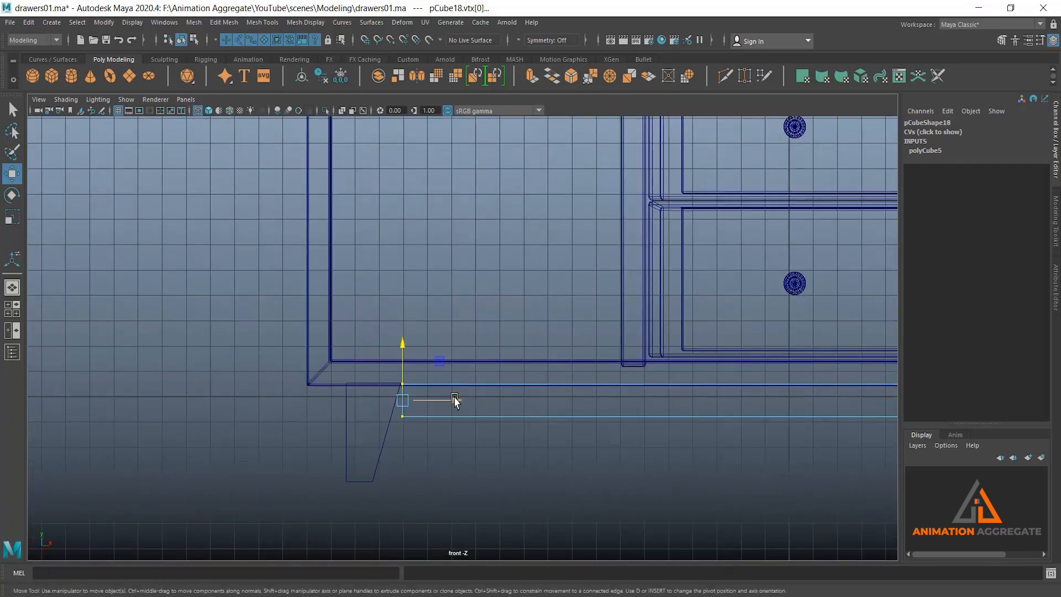
key(v)
drag(407, 407, 441, 430)
key(ctrl+z)
key(v)
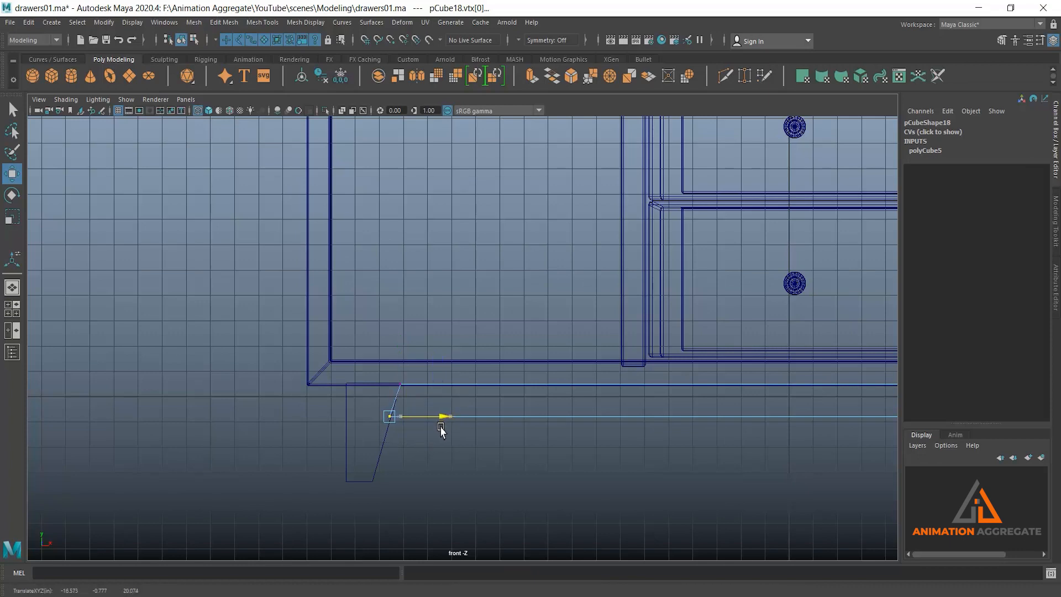
alt+middle_drag(704, 414, 283, 373)
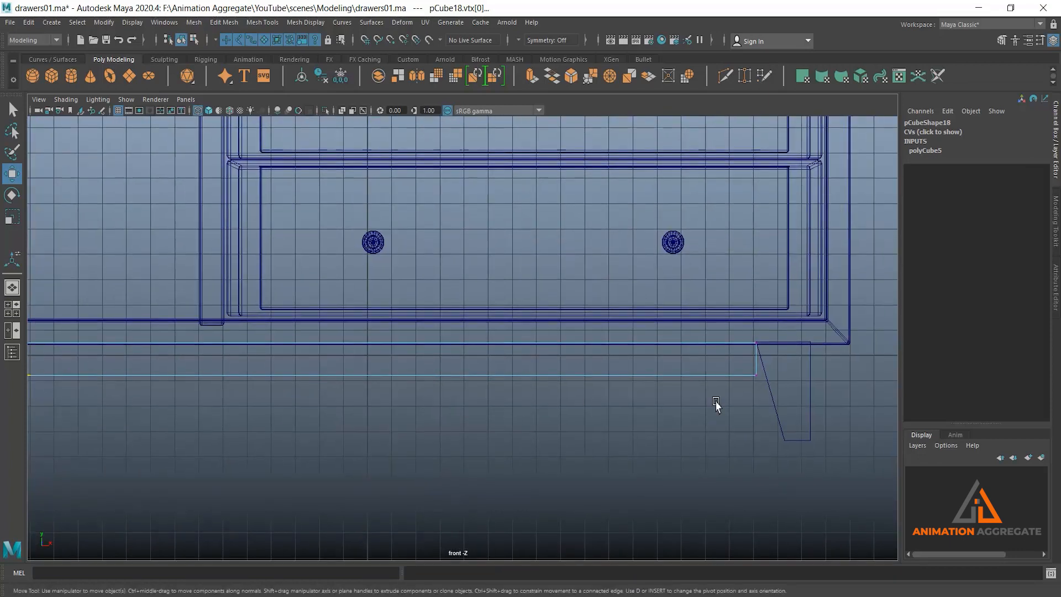
drag(723, 365, 791, 392)
drag(806, 380, 810, 380)
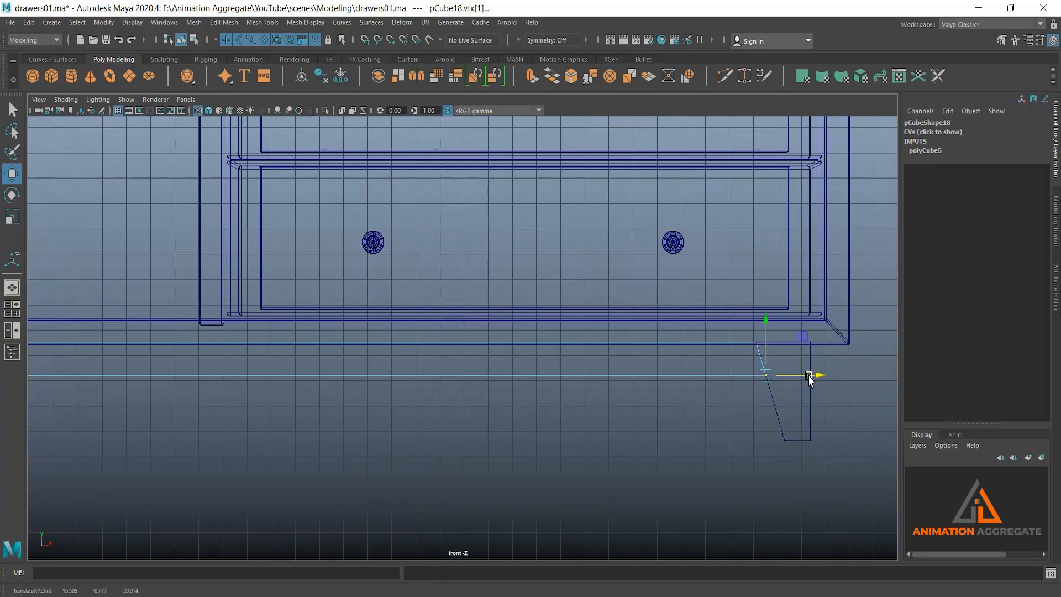
Bevel the whole front base rail with a fraction of 0.25 and 2 segments
click(573, 77)
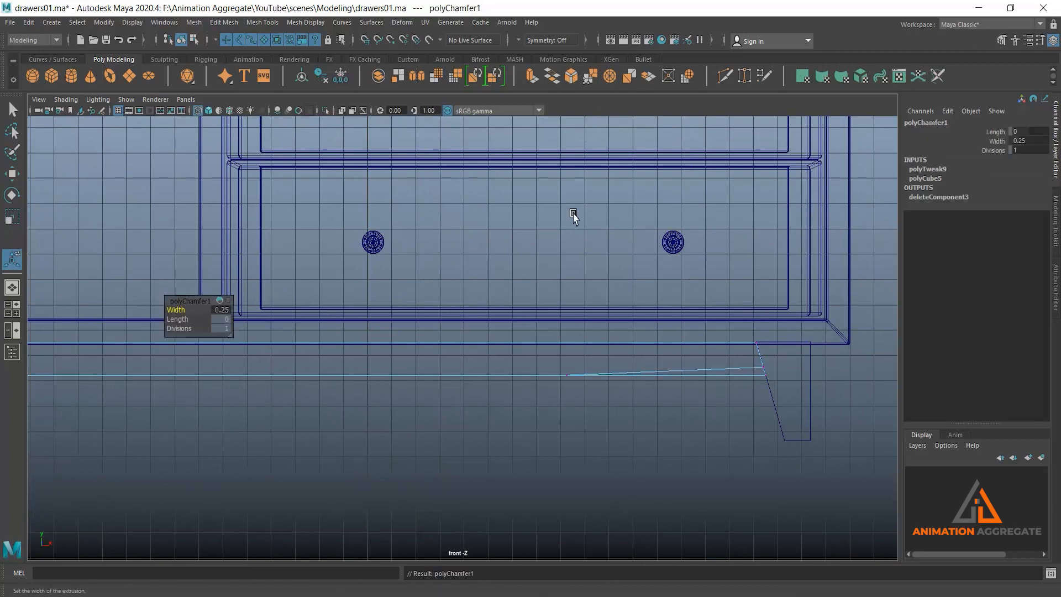
key(ctrl+z)
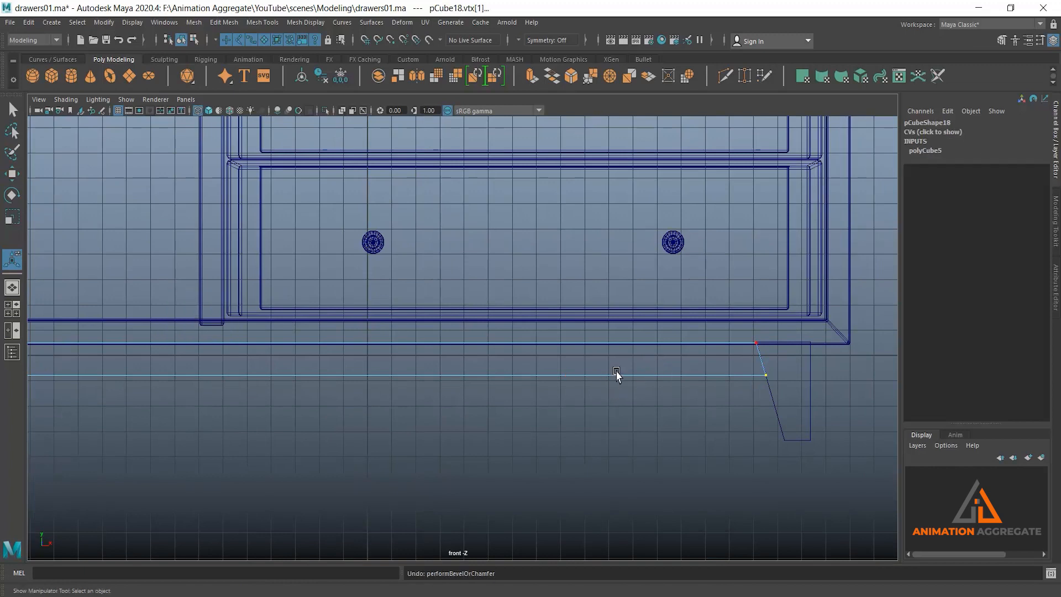
right_drag(616, 296, 718, 235)
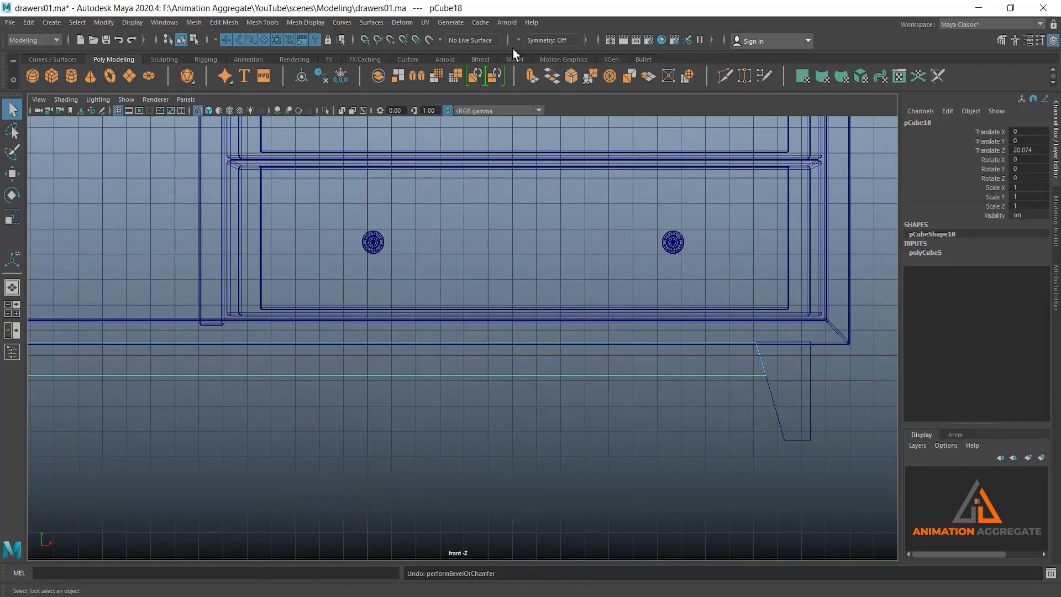
click(570, 81)
alt+middle_drag(578, 308, 702, 259)
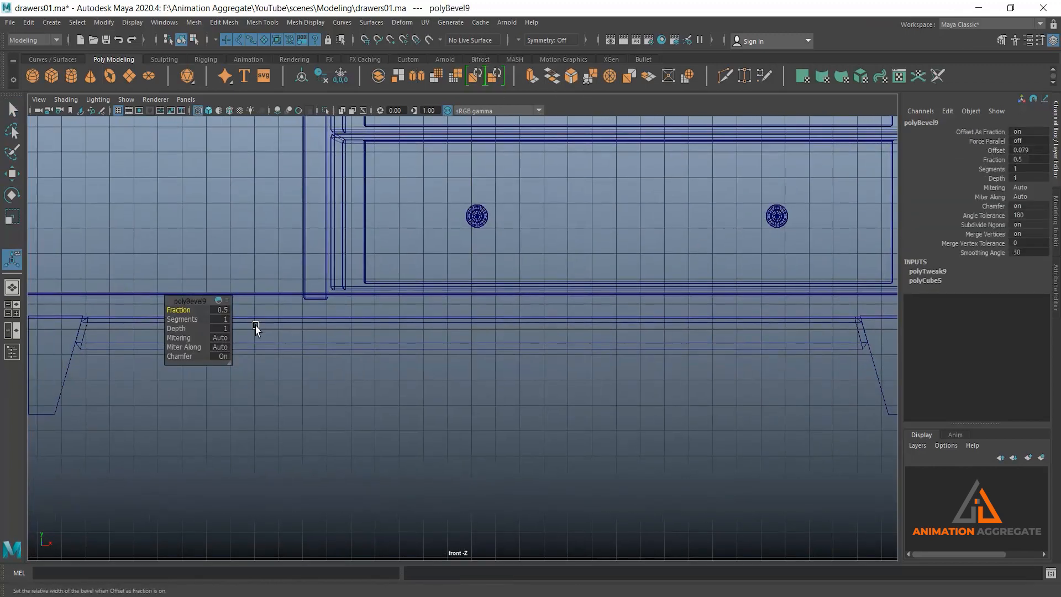
click(224, 311)
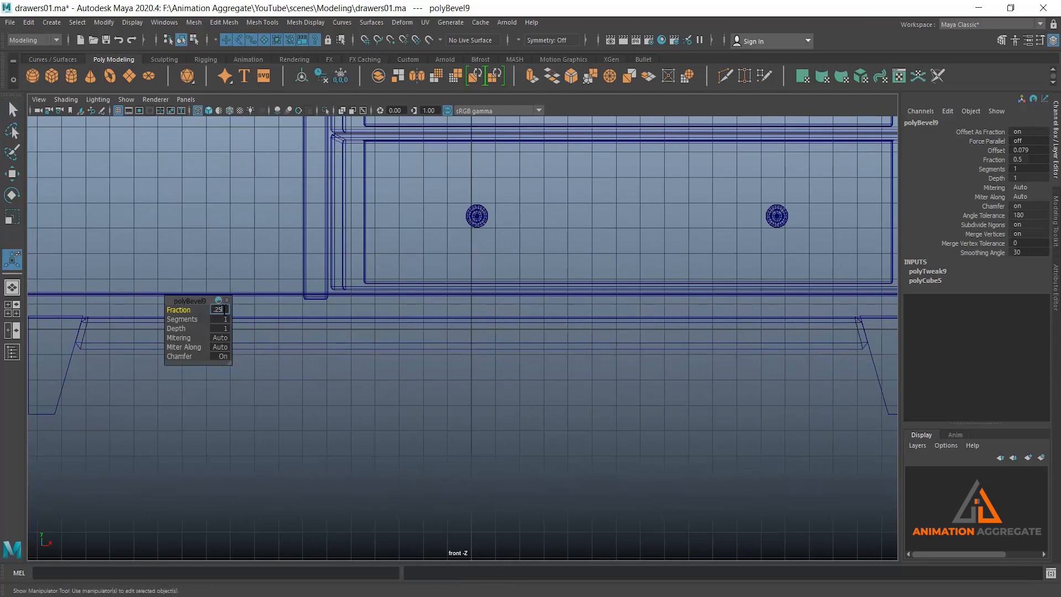
text(.25)
key(Return)
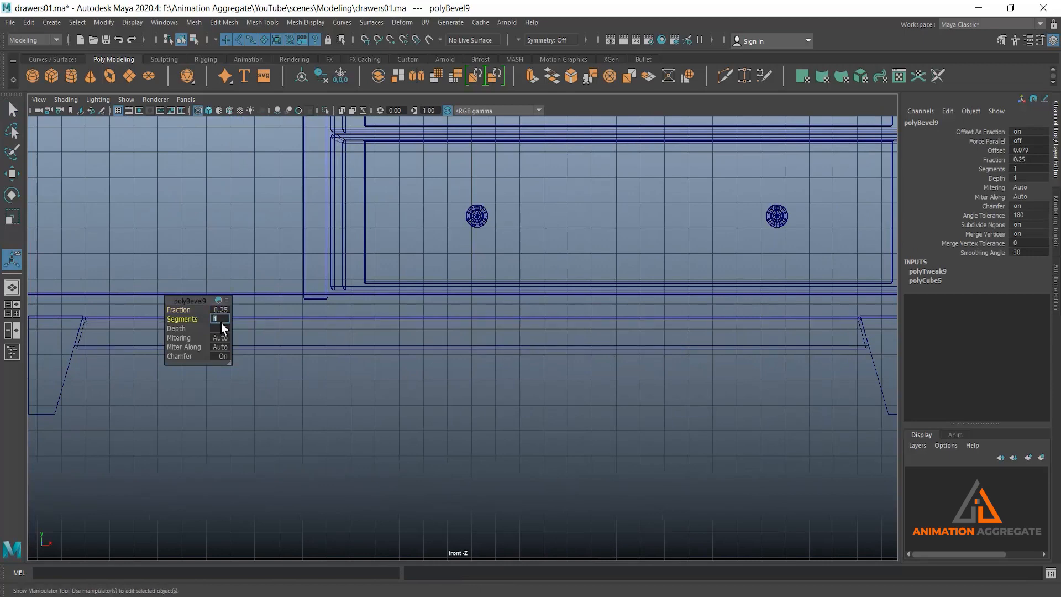
text(2)
key(Return)
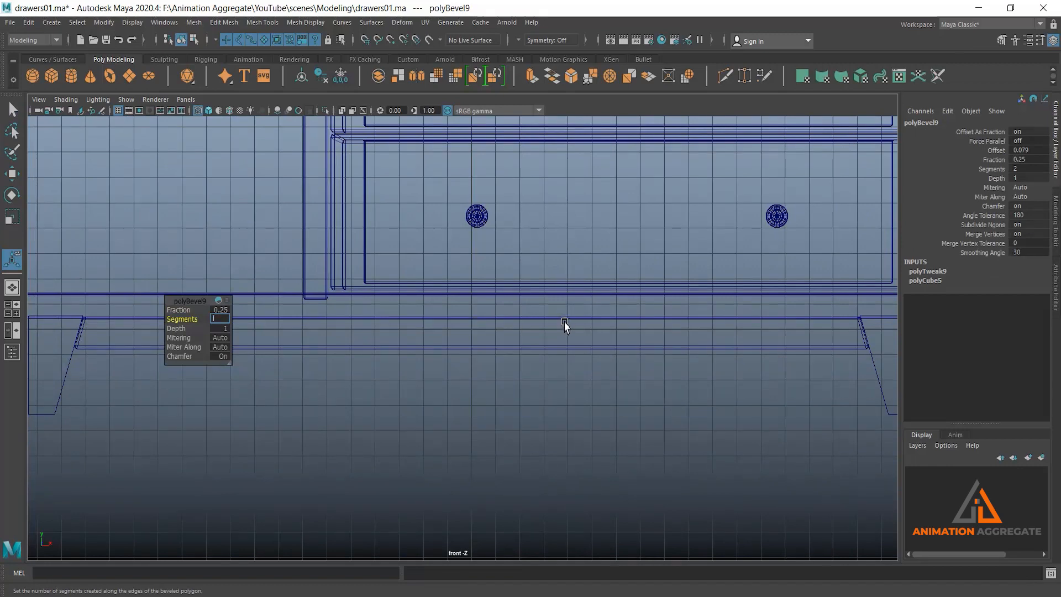
Move the beveled rail between the front legs at Translate Z 7.128, and place a duplicate between the back legs at Translate Z -6.6
key(space)
key(space)
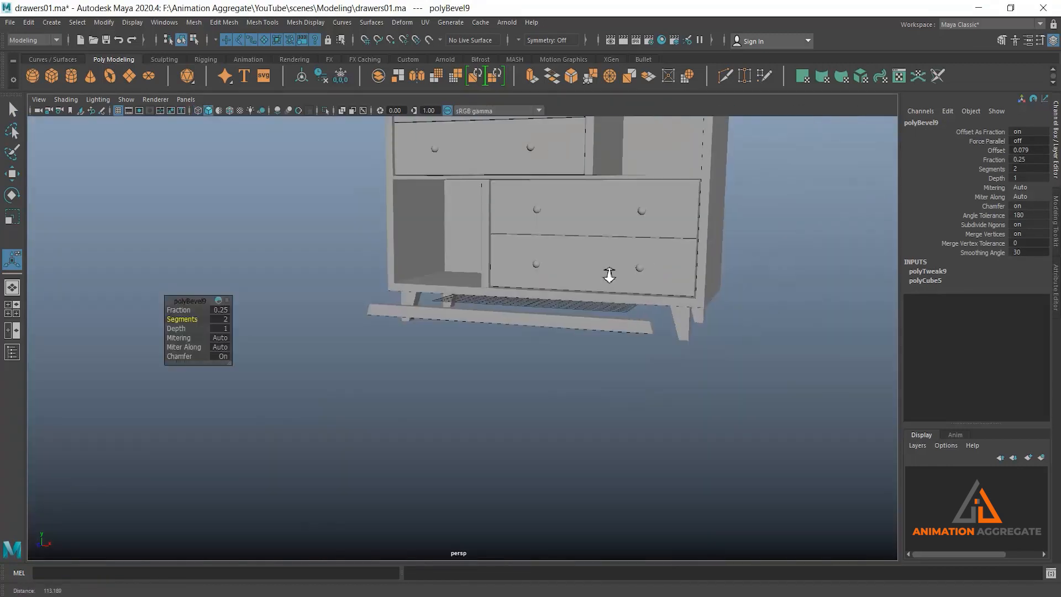
alt+drag(609, 275, 647, 348)
click(669, 274)
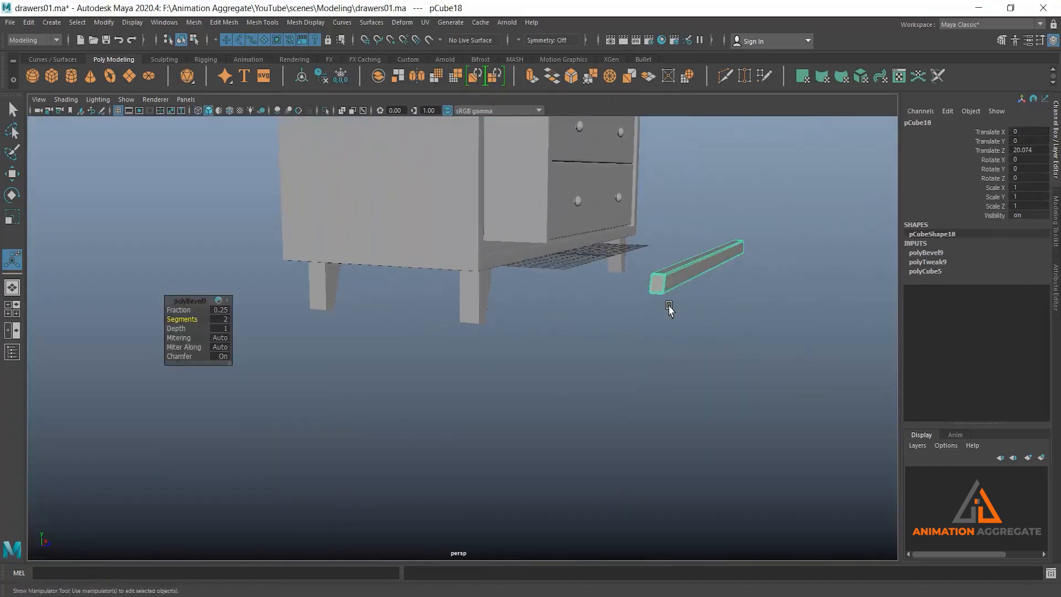
key(w)
alt+drag(668, 305, 637, 416)
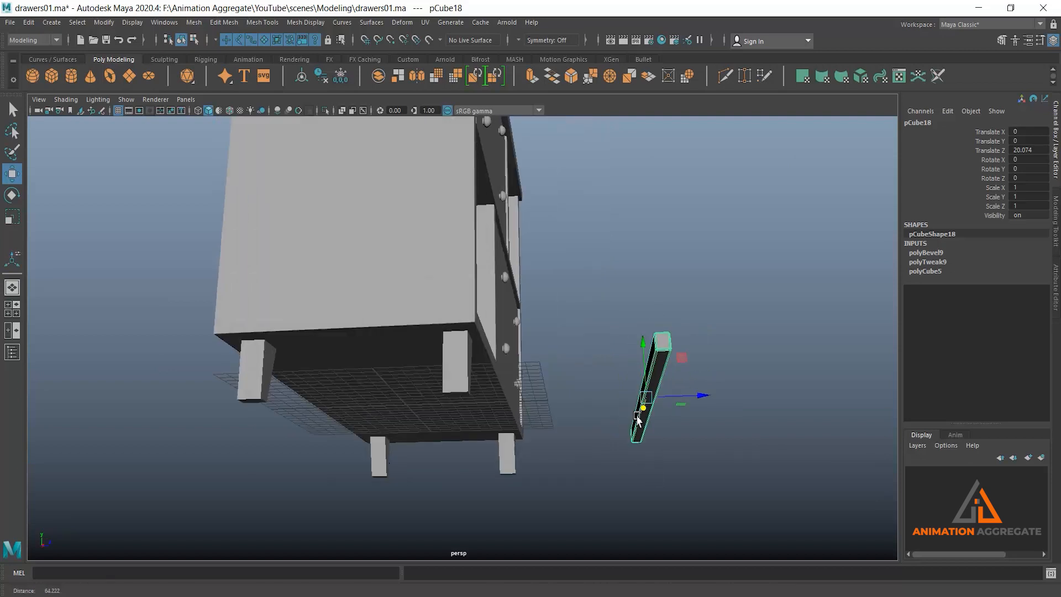
scroll(637, 417, up, 1)
drag(721, 405, 435, 440)
key(ctrl+d)
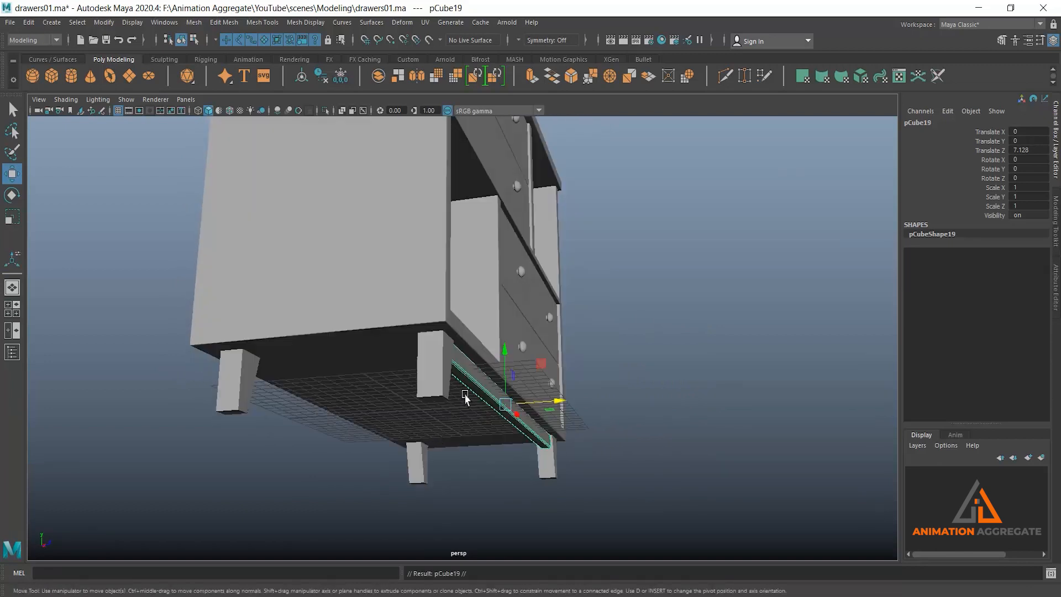
drag(555, 402, 469, 431)
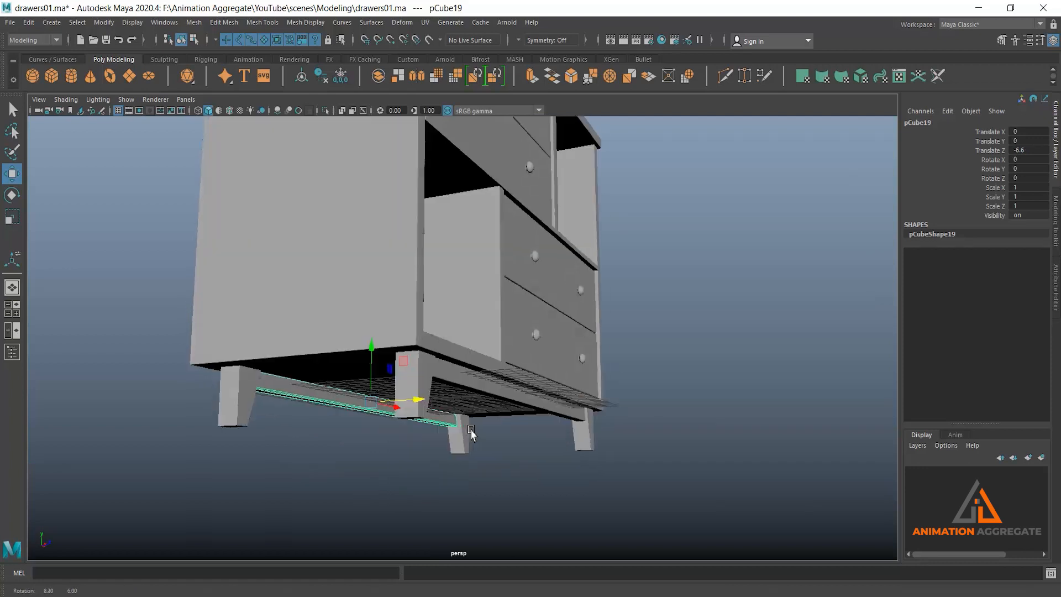
Duplicate the back rail, rotate the copy -90 degrees in Y, and move it to the left legs at Translate X -17.118
key(ctrl+d)
key(e)
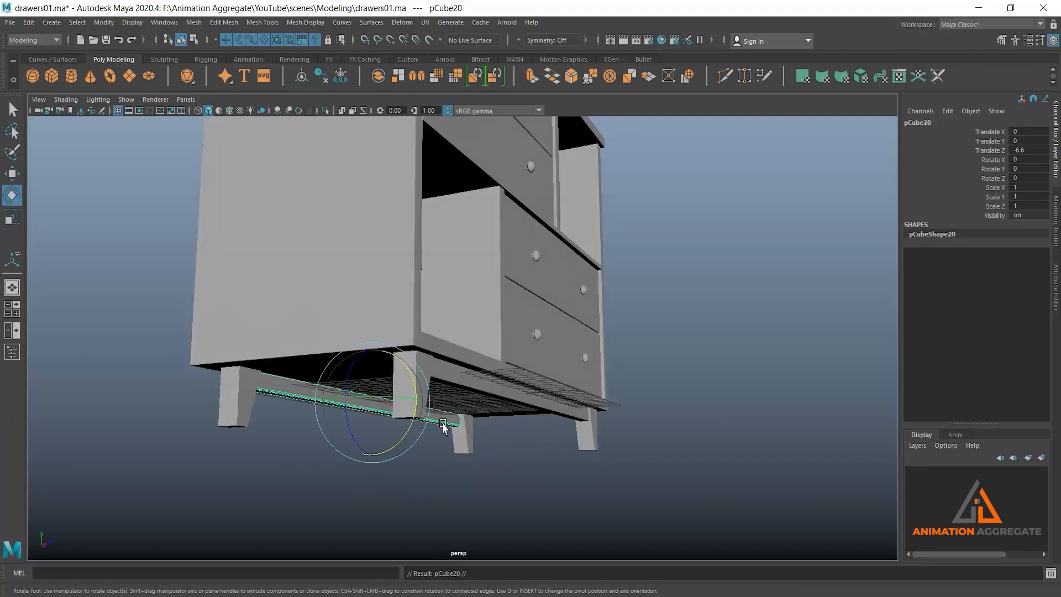
drag(414, 401, 337, 406)
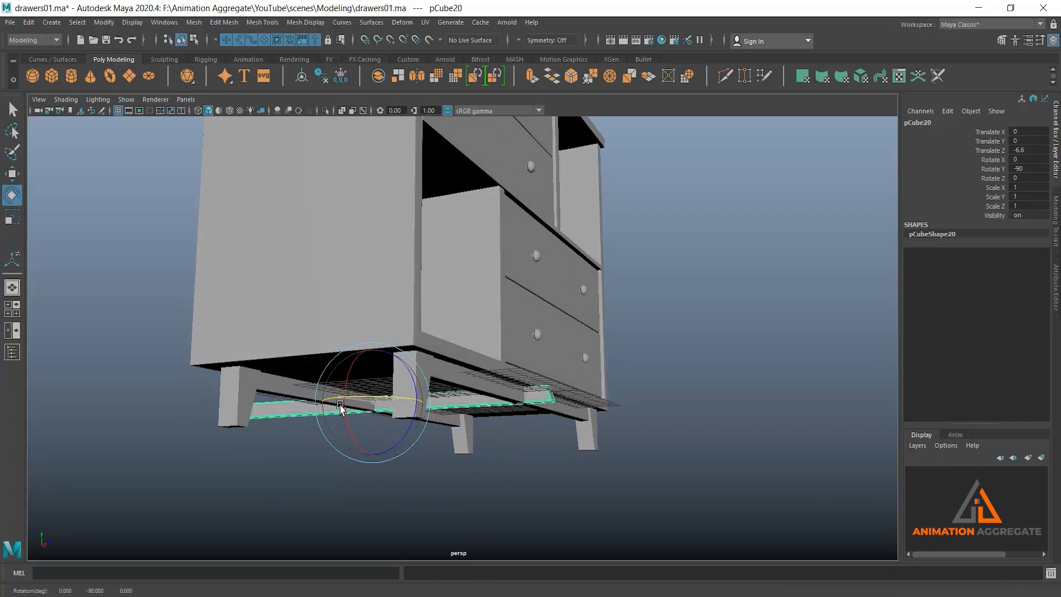
alt+drag(509, 481, 492, 486)
key(w)
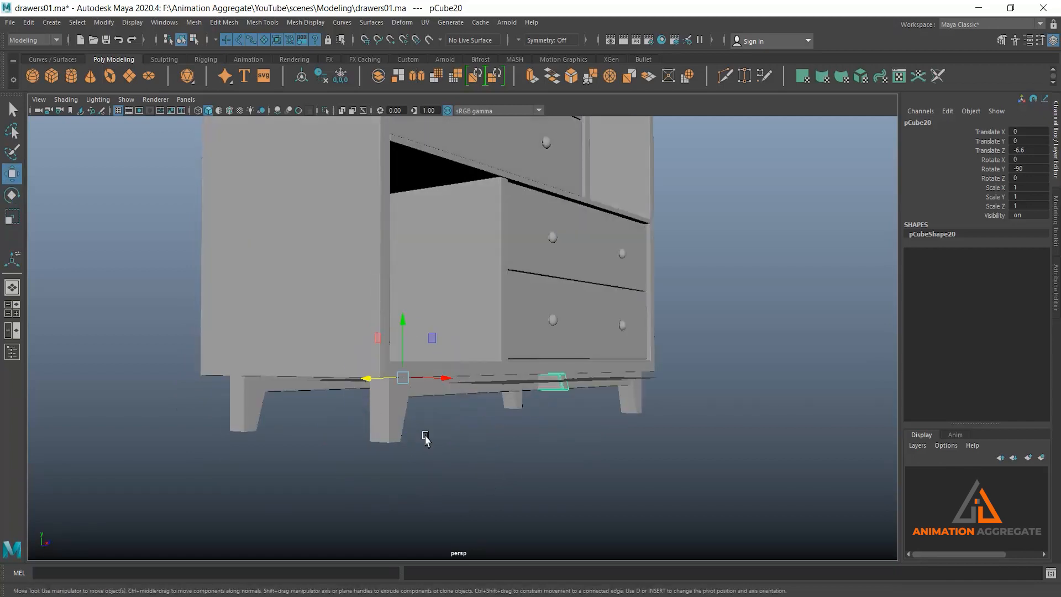
drag(371, 382, 206, 453)
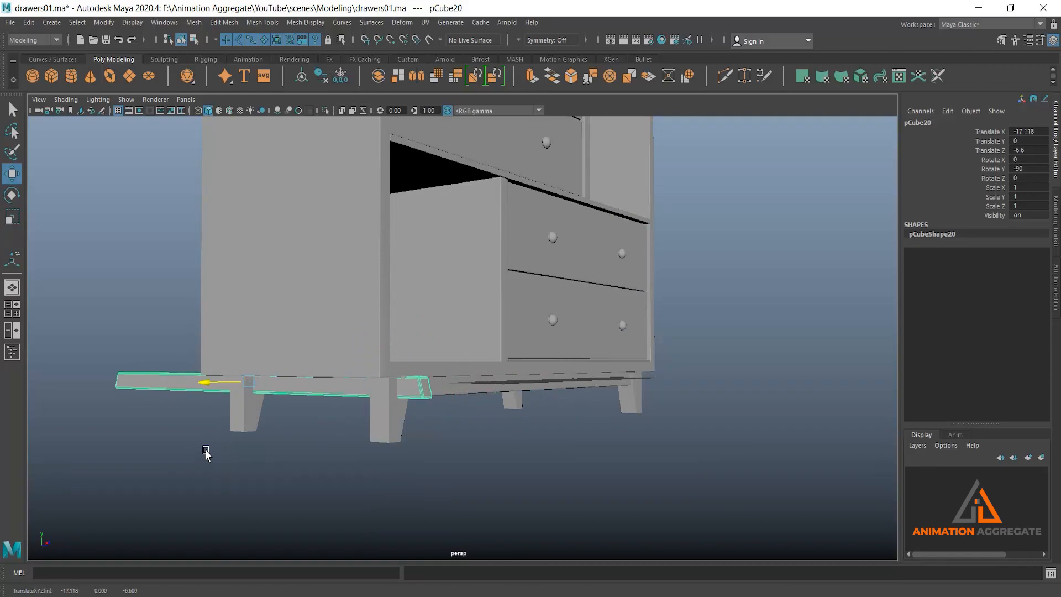
In the side wireframe view, move the side rail's lower front vertices back to make its slanted front end nearly vertical
key(space)
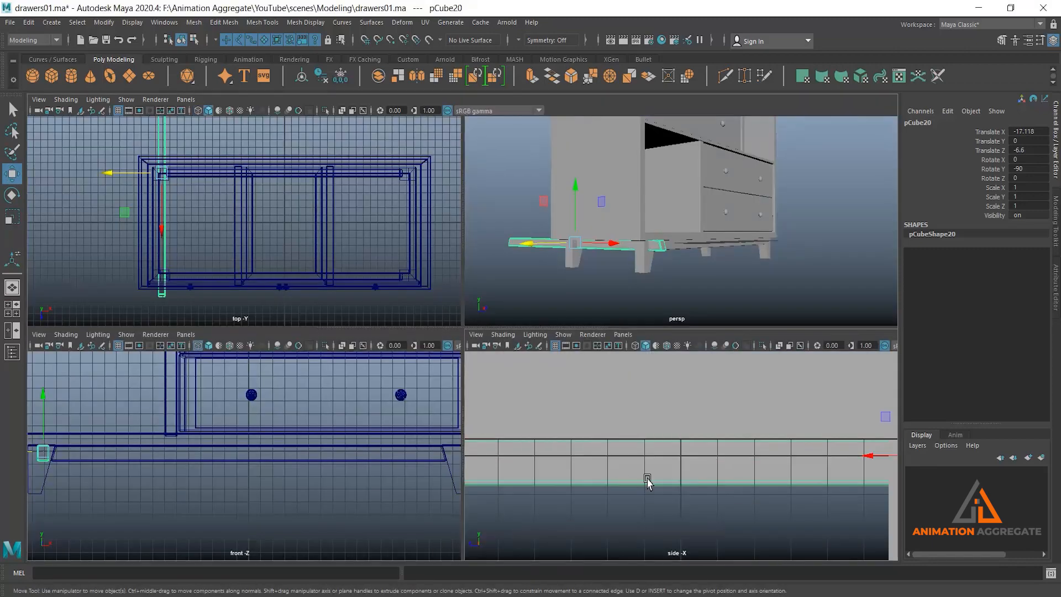
key(space)
scroll(534, 381, down, 2)
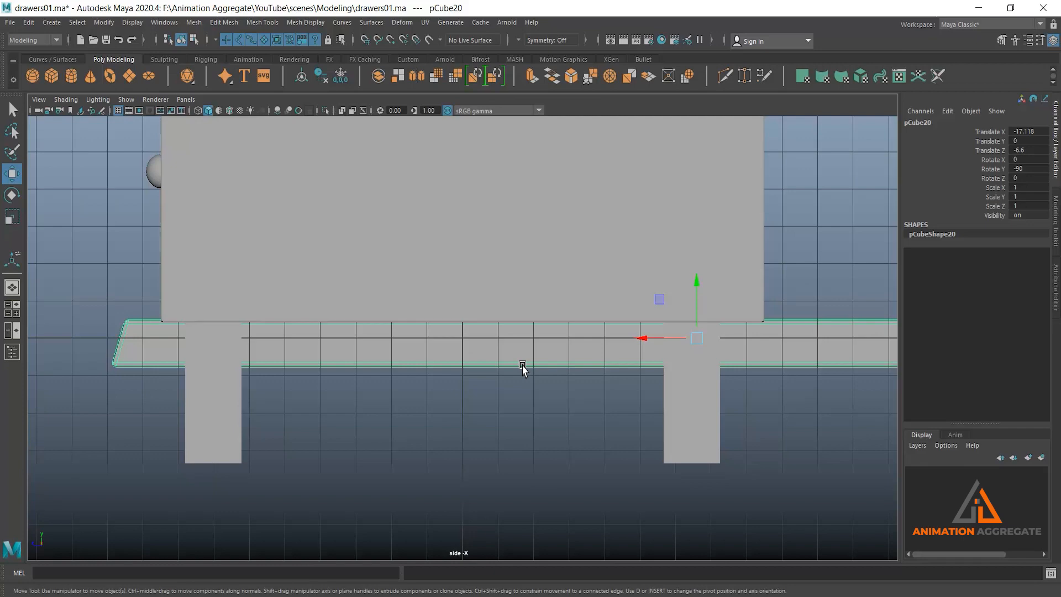
key(4)
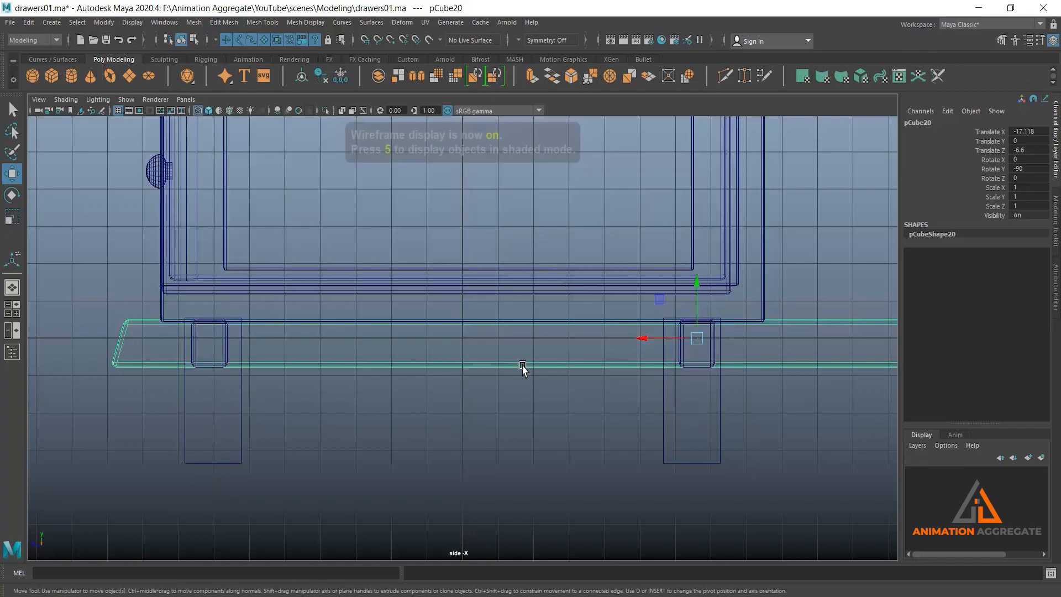
scroll(327, 383, down, 2)
right_drag(181, 335, 130, 326)
drag(148, 337, 225, 402)
drag(140, 356, 133, 360)
alt+middle_drag(556, 412, 697, 424)
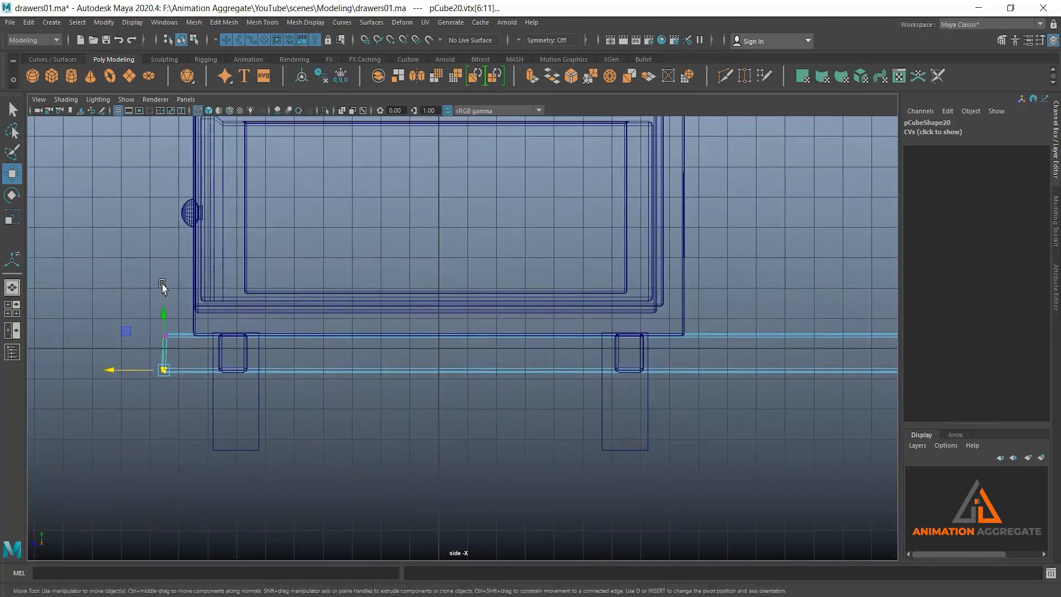
Shorten the side rail's front end to the front leg's inner edge and align its lower vertices with the upper ones
click(113, 271)
drag(131, 303, 218, 410)
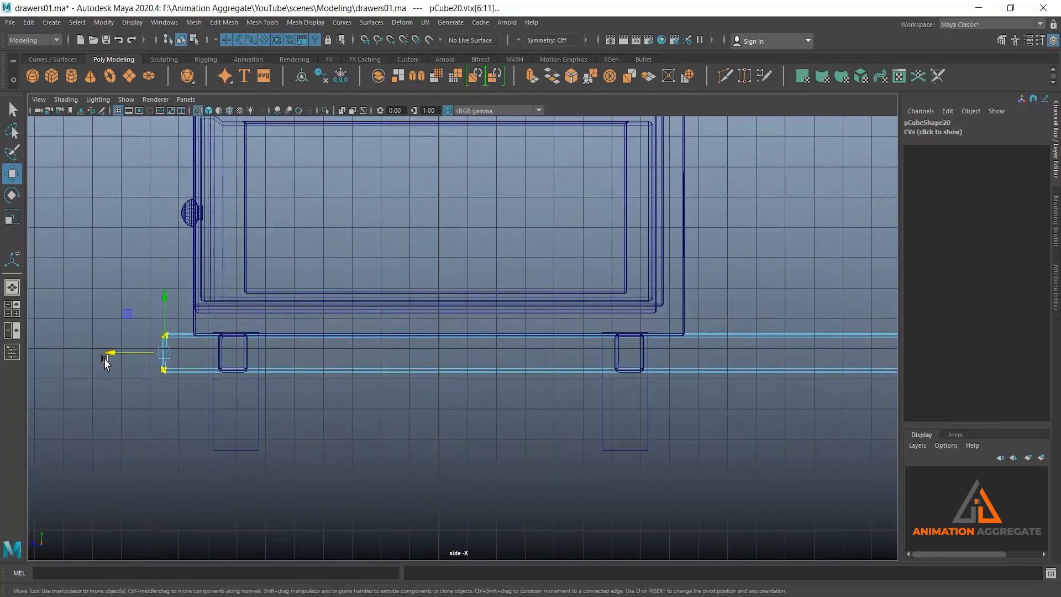
drag(113, 357, 204, 401)
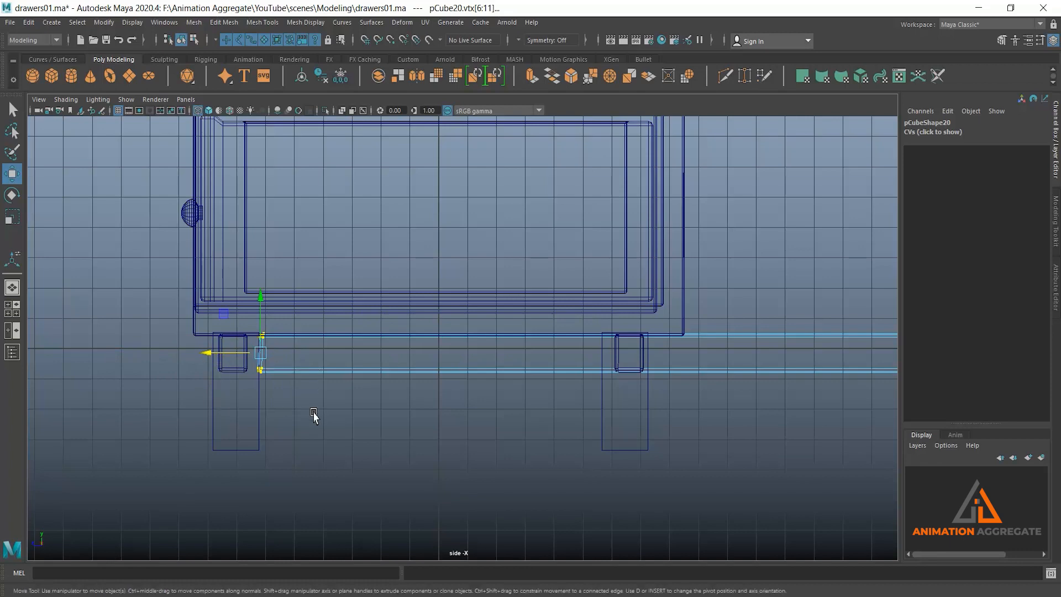
drag(315, 418, 210, 371)
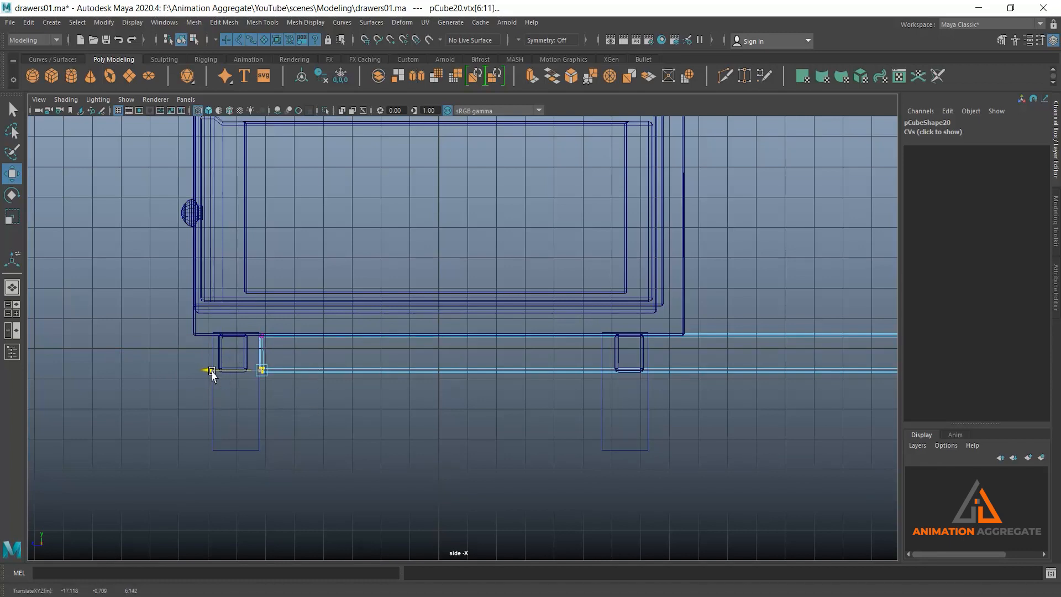
Straighten the side rail's slanted rear end and pull it in to the back leg
alt+middle_drag(692, 409, 341, 398)
drag(725, 353, 782, 394)
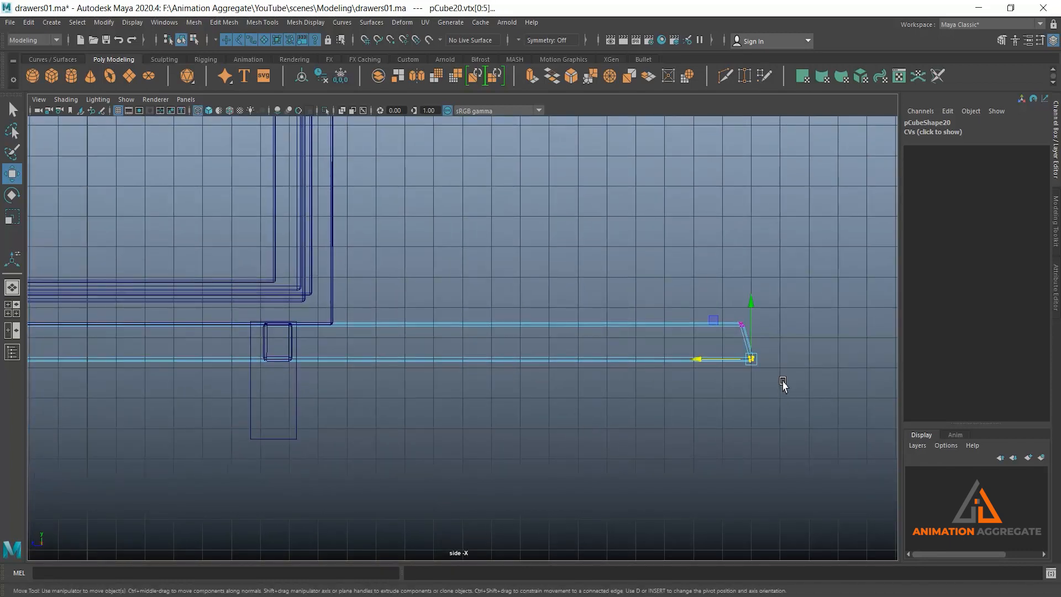
drag(700, 360, 689, 362)
drag(709, 276, 782, 390)
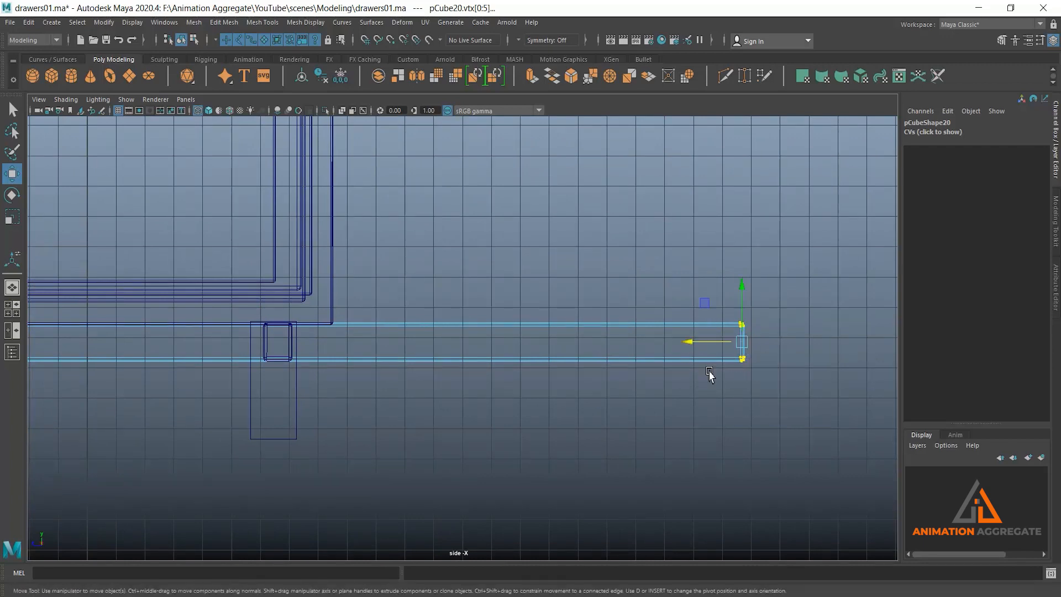
drag(696, 346, 204, 350)
Duplicate the shortened left side rail in the perspective view
key(space)
key(space)
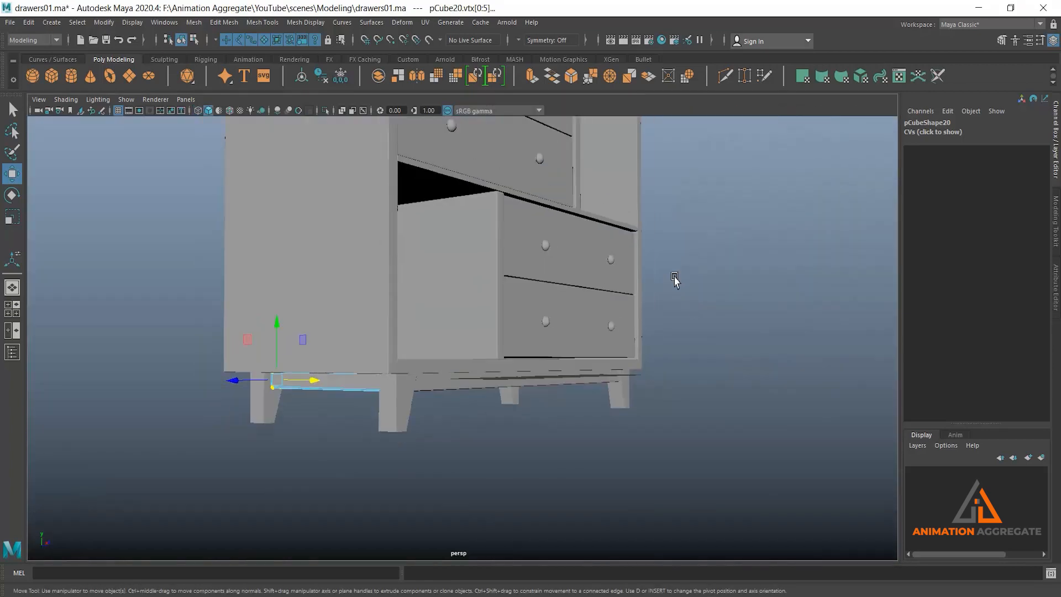
alt+drag(674, 278, 639, 256)
click(475, 372)
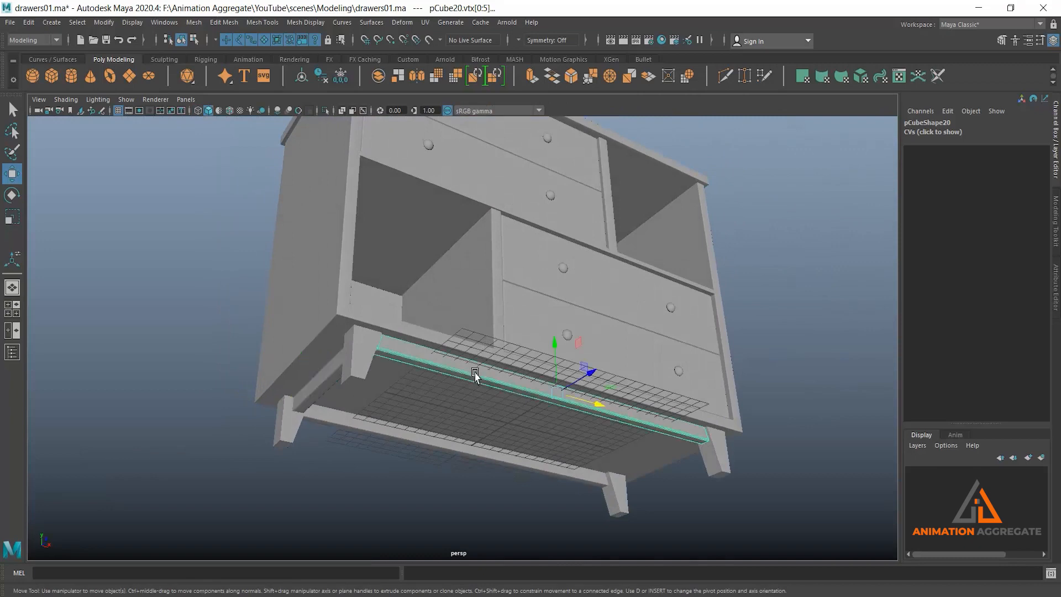
click(327, 380)
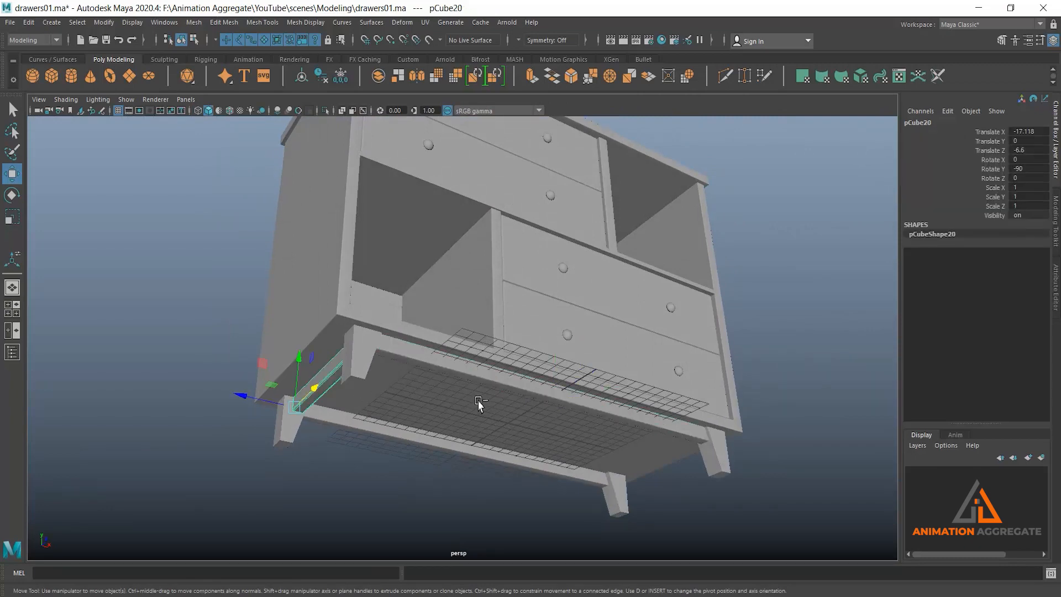
key(ctrl+d)
alt+drag(630, 415, 585, 375)
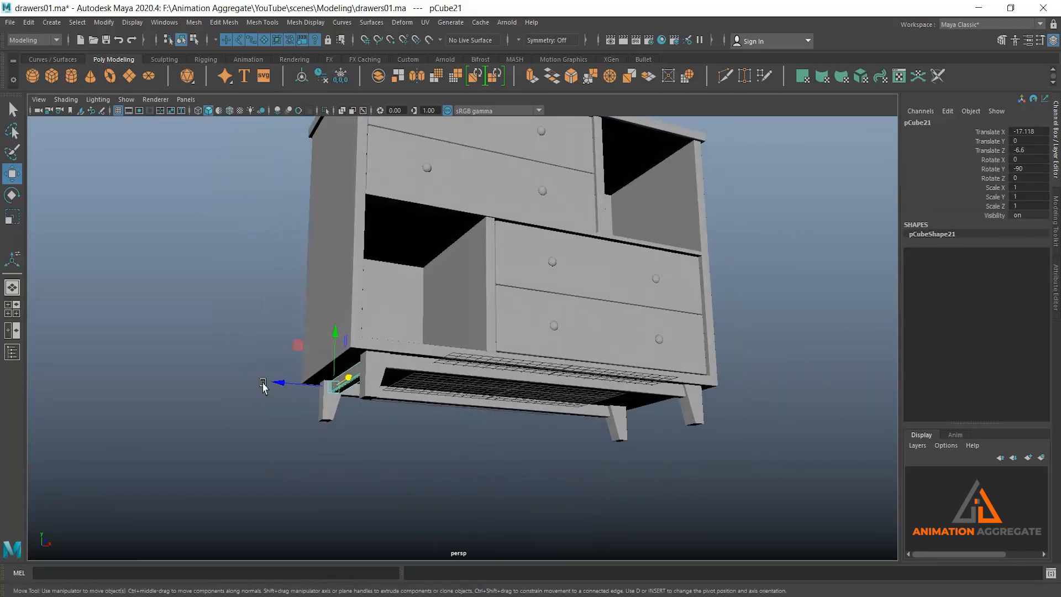
click(1019, 149)
key(Return)
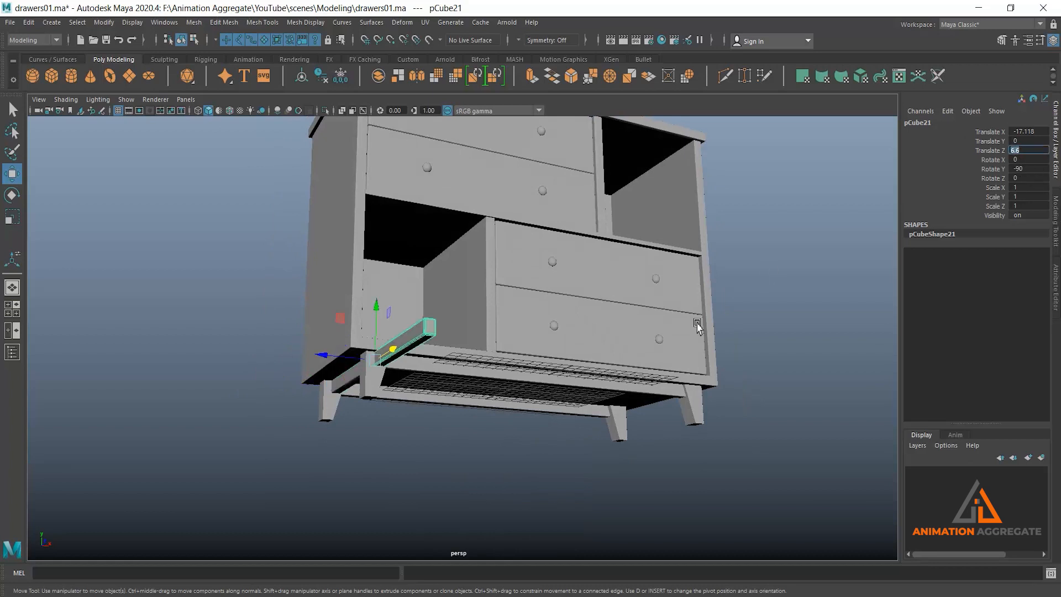
key(ctrl+z)
Set the duplicated side rail's Translate X to 17.118 to place it between the right legs
alt+drag(640, 355, 699, 354)
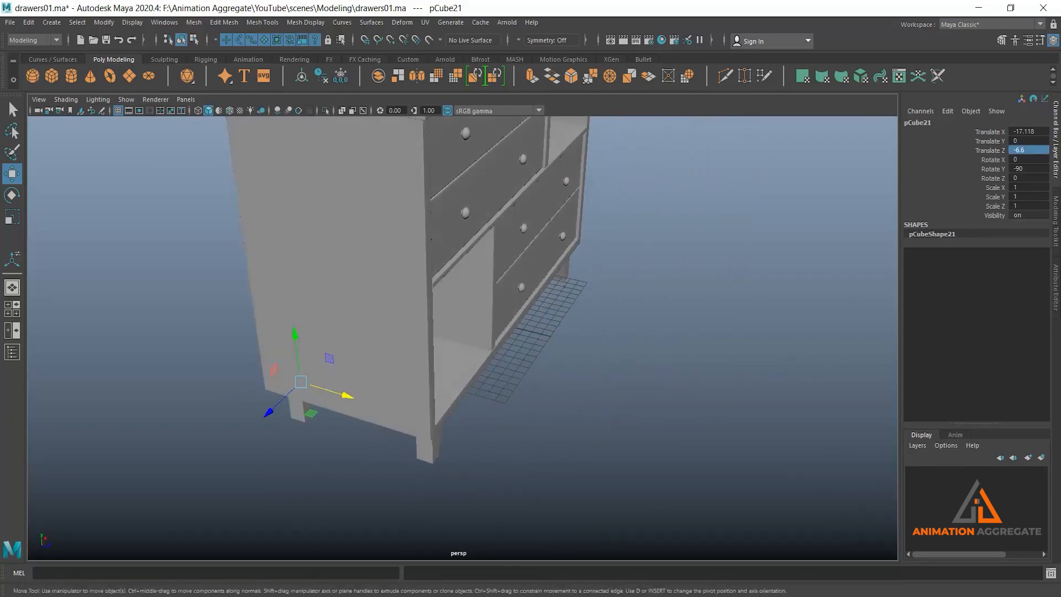
double_click(1030, 132)
drag(1014, 132, 993, 138)
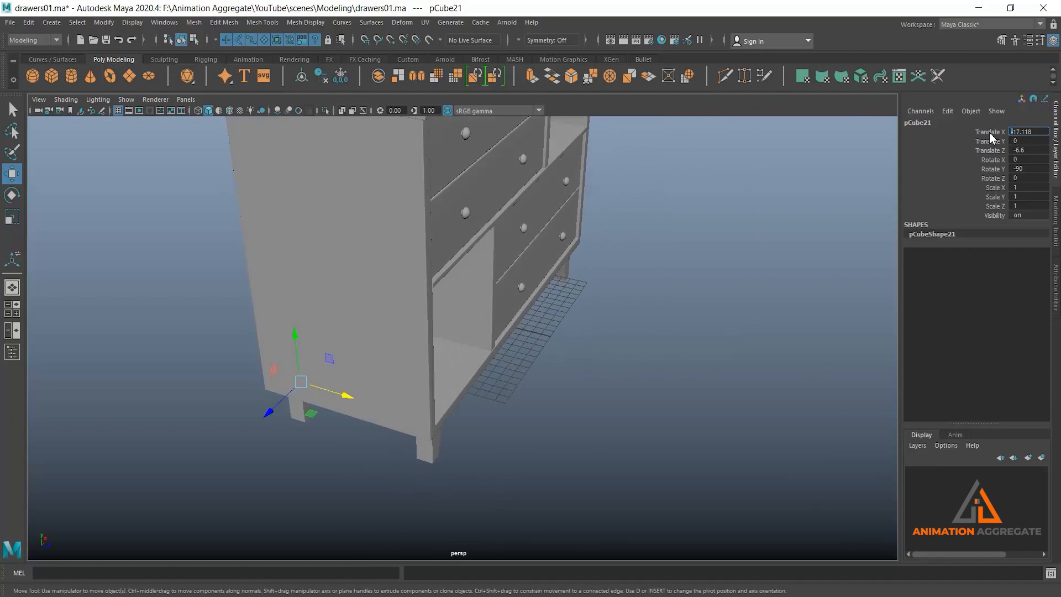
key(Return)
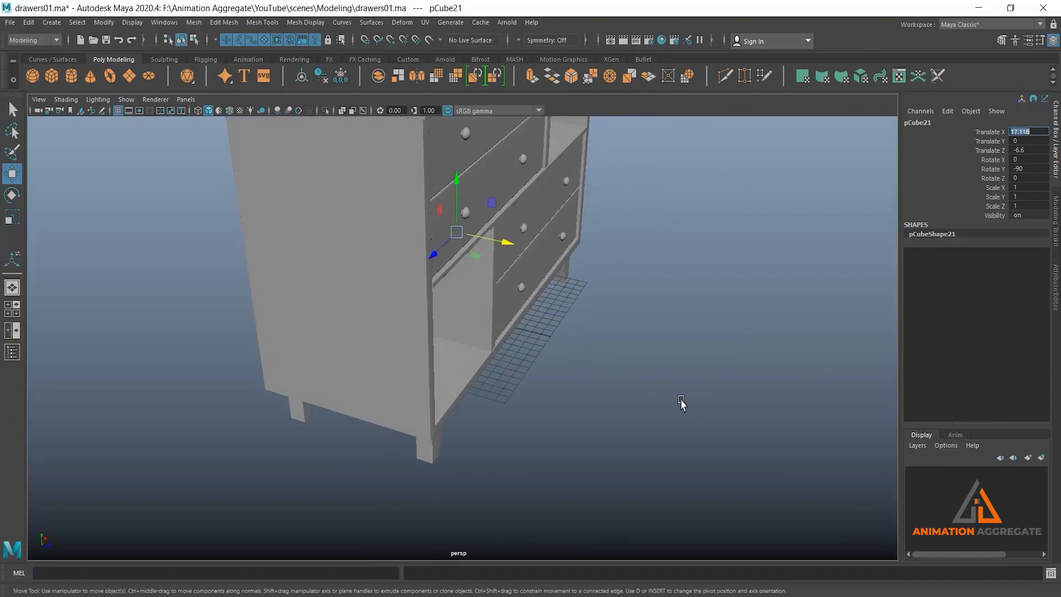
alt+drag(681, 403, 558, 293)
scroll(420, 332, up, 3)
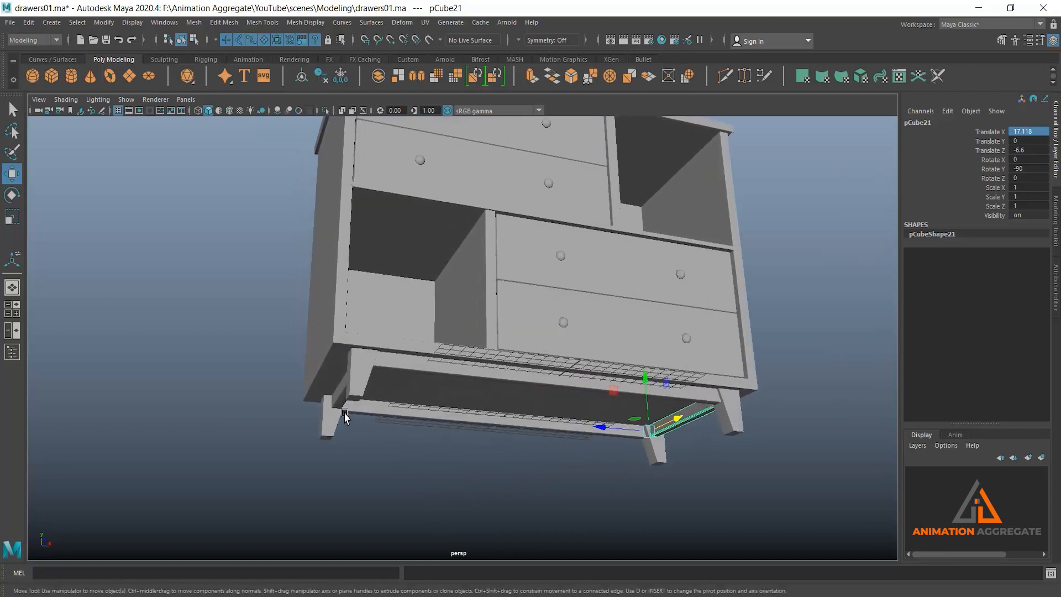
Bevel the four cabinet legs and enter a fraction of 0.25 for the new bevel
click(332, 426)
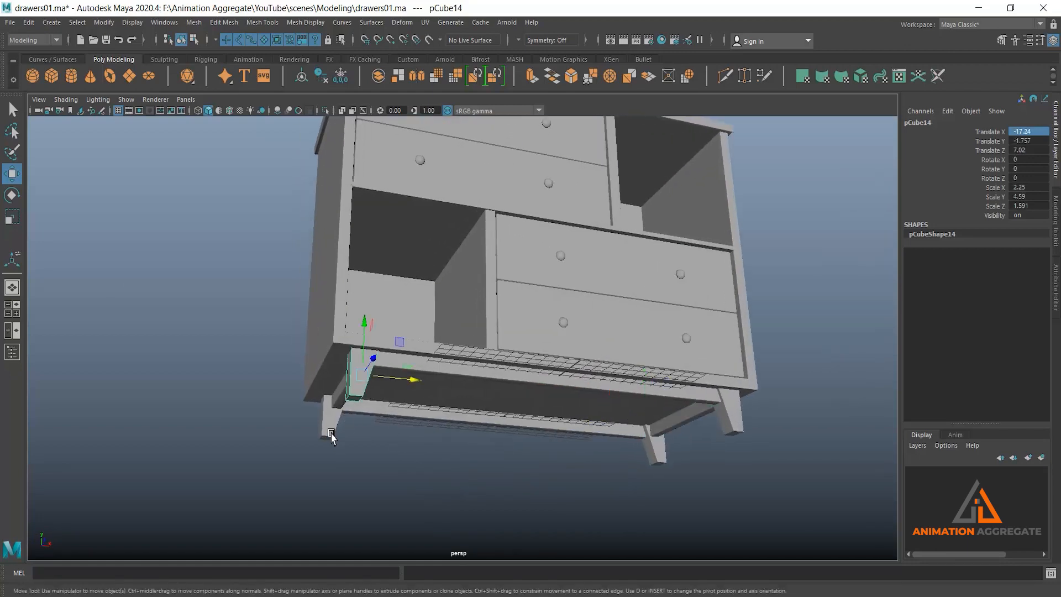
shift+click(663, 461)
shift+click(718, 426)
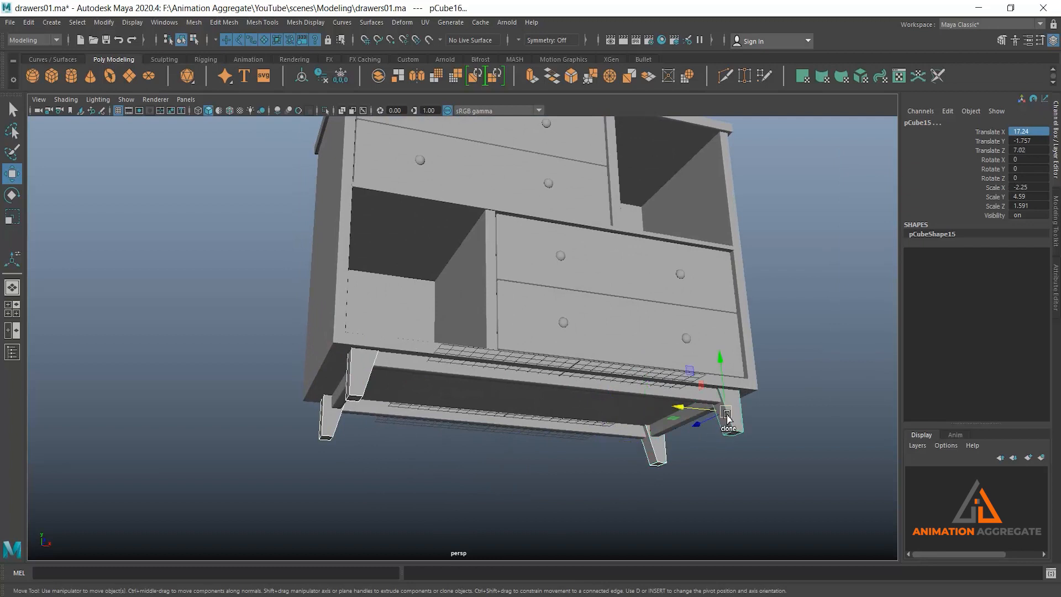
click(580, 77)
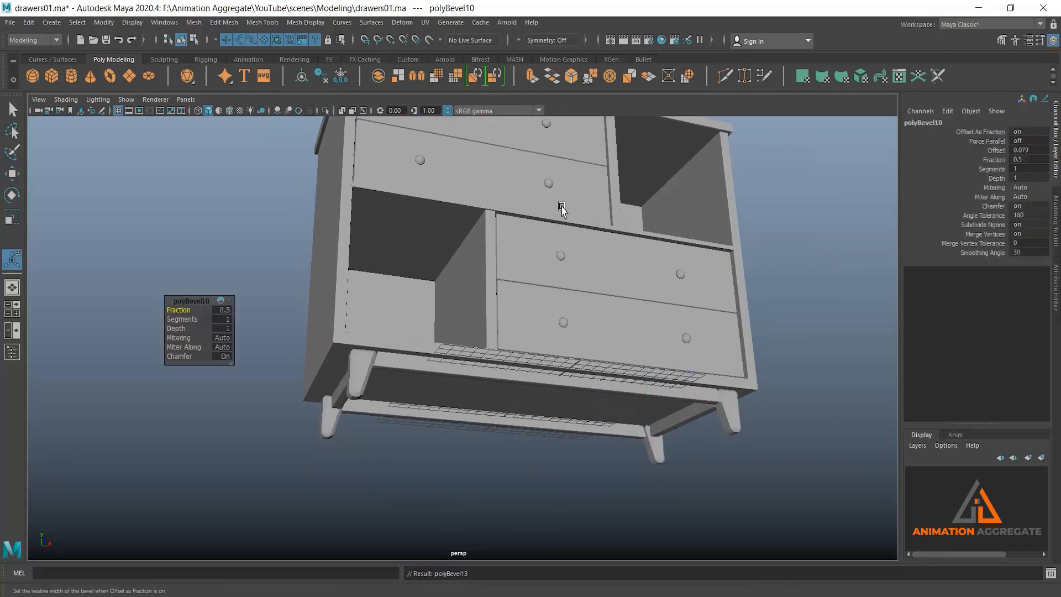
click(224, 310)
key(Return)
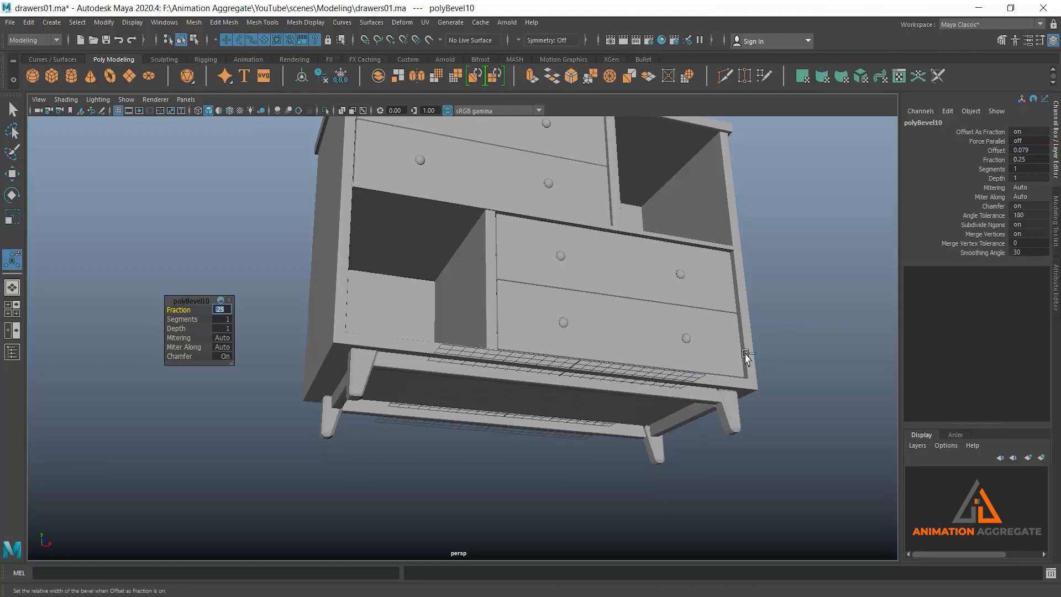
Reselect all four legs and set their bevel inputs' Fraction to 0.25 together
click(728, 430)
shift+click(660, 457)
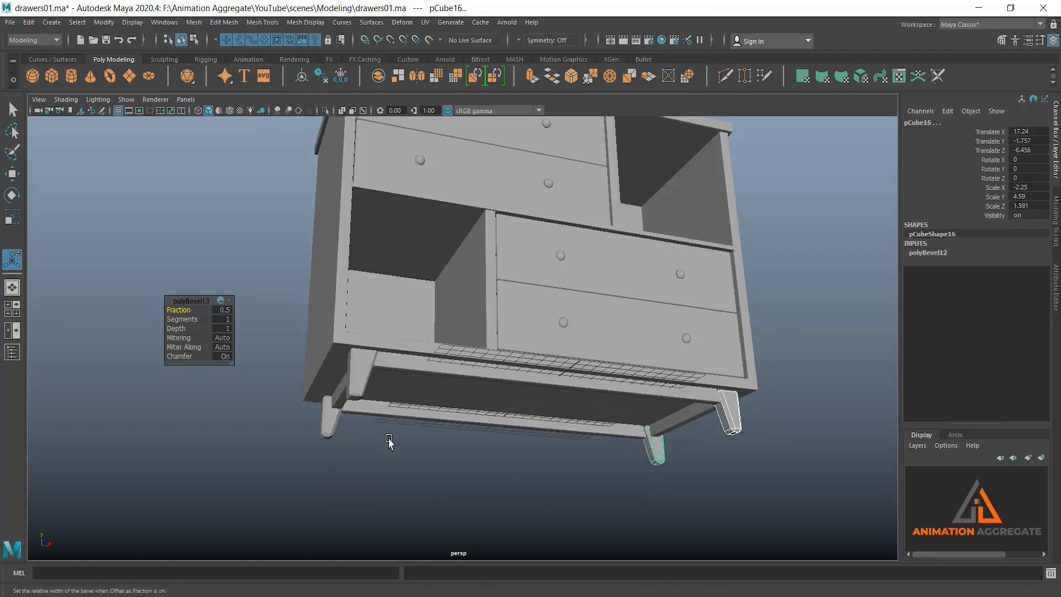
shift+click(327, 434)
shift+click(358, 388)
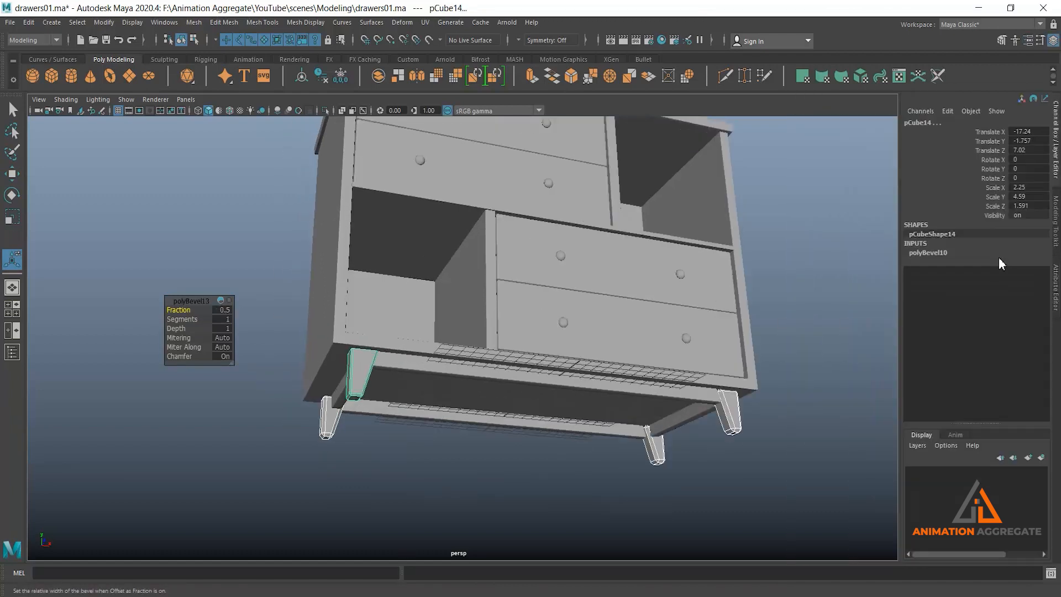
click(928, 253)
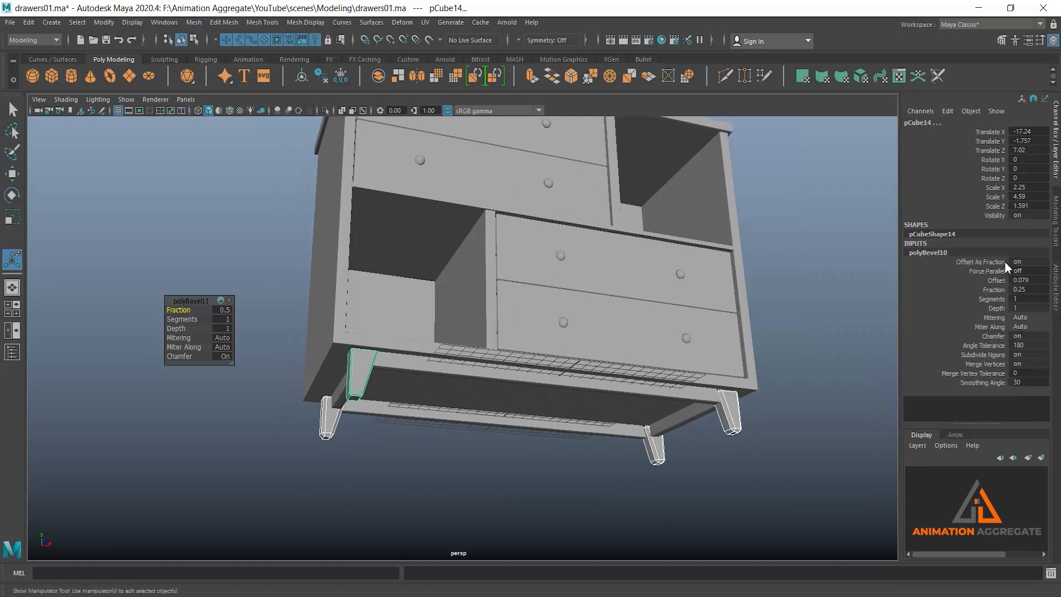
double_click(1030, 293)
key(Return)
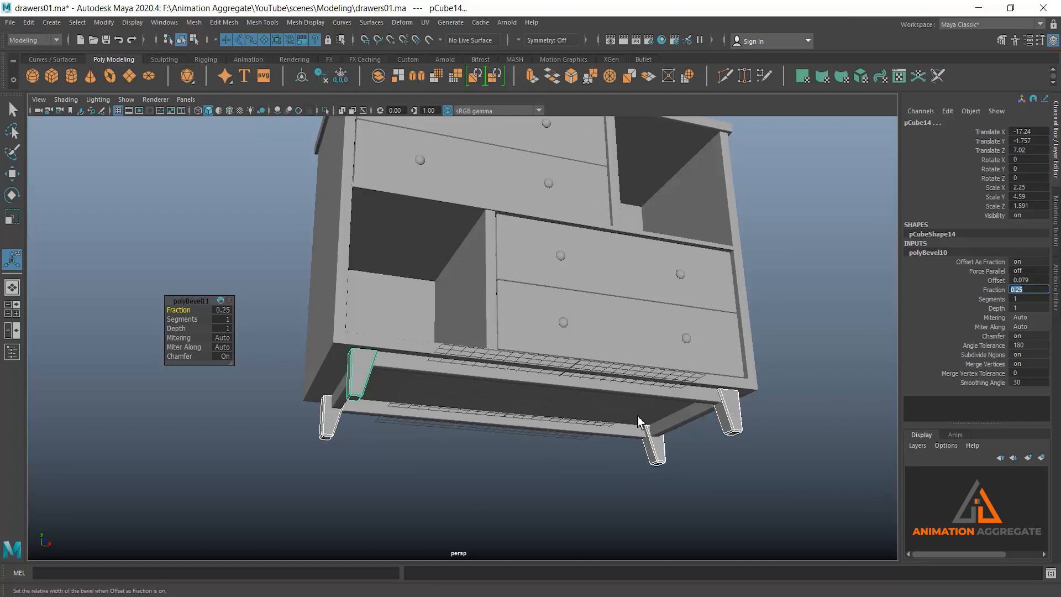
Set the bevel Segments of all four legs to 2, deselect them and check the whole cabinet
alt+drag(732, 431, 734, 408)
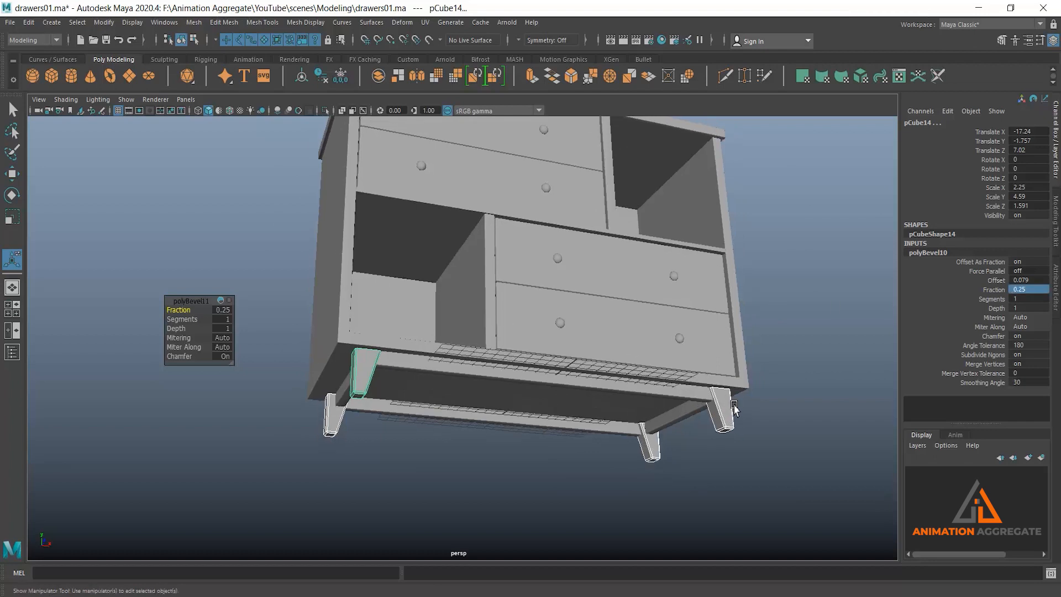
double_click(1021, 298)
text(2)
key(Return)
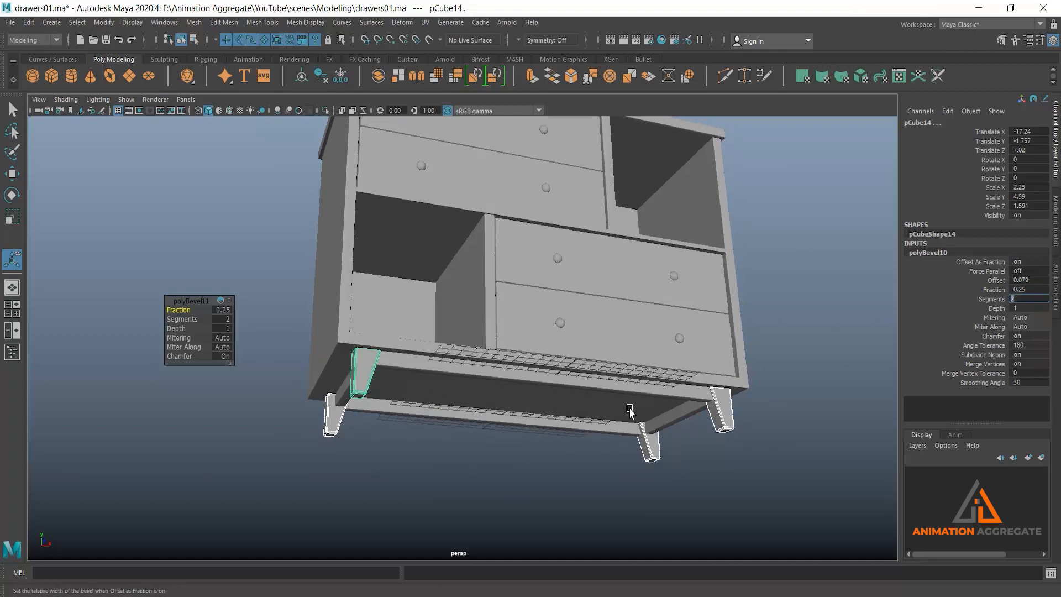
alt+drag(577, 382, 540, 386)
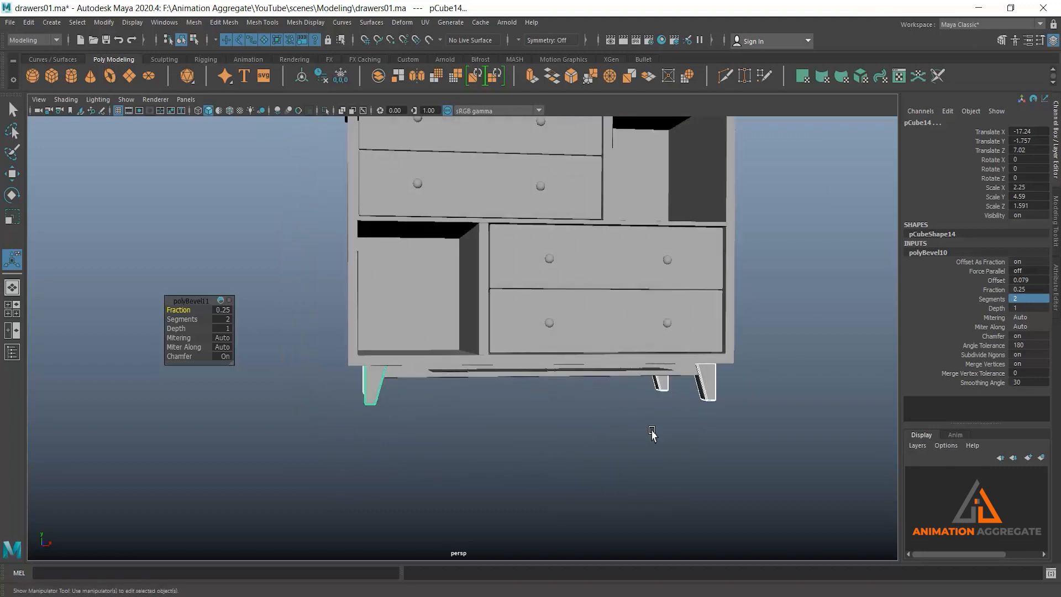
click(656, 430)
alt+drag(680, 431, 660, 347)
alt+drag(647, 293, 649, 346)
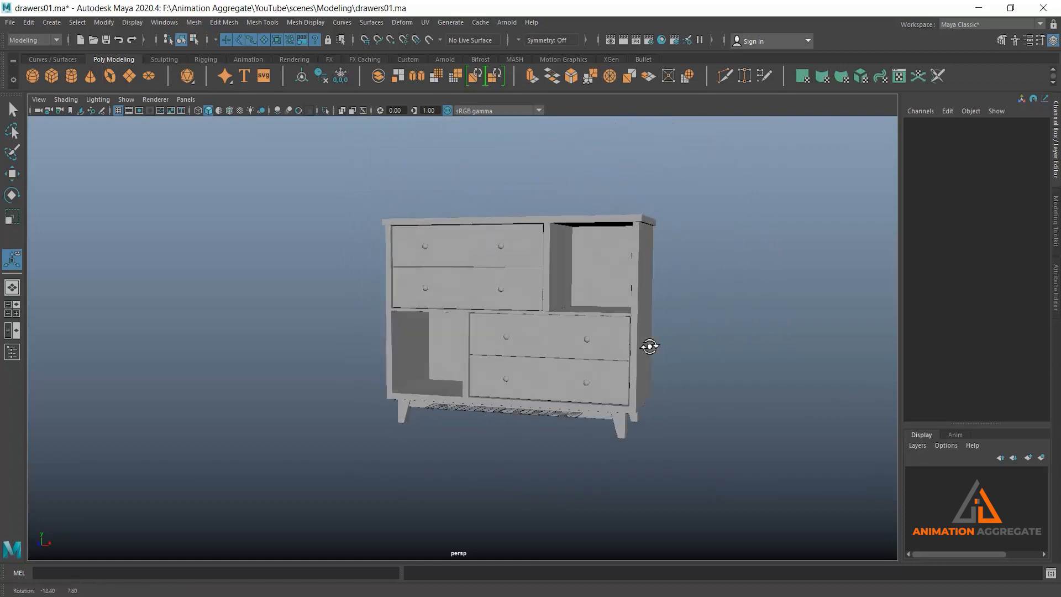